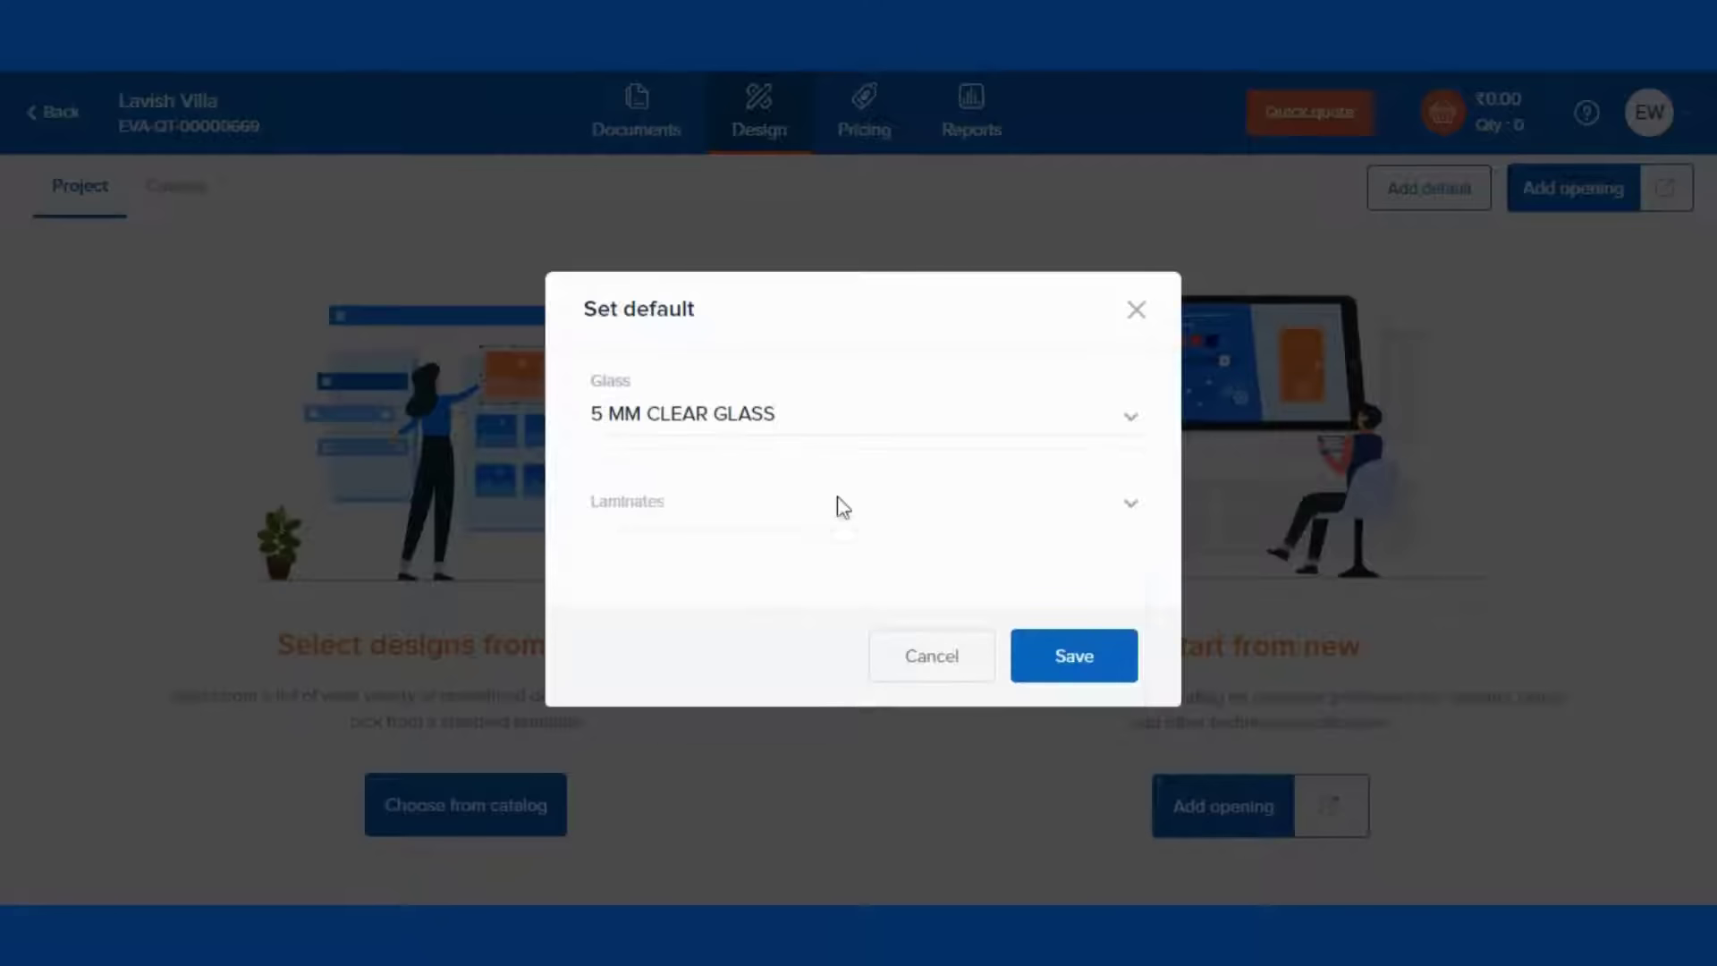
- Set the default laminate to RENOLIT SMOOTH BLACK inside and outside, and save the project defaults
click(823, 507)
click(798, 726)
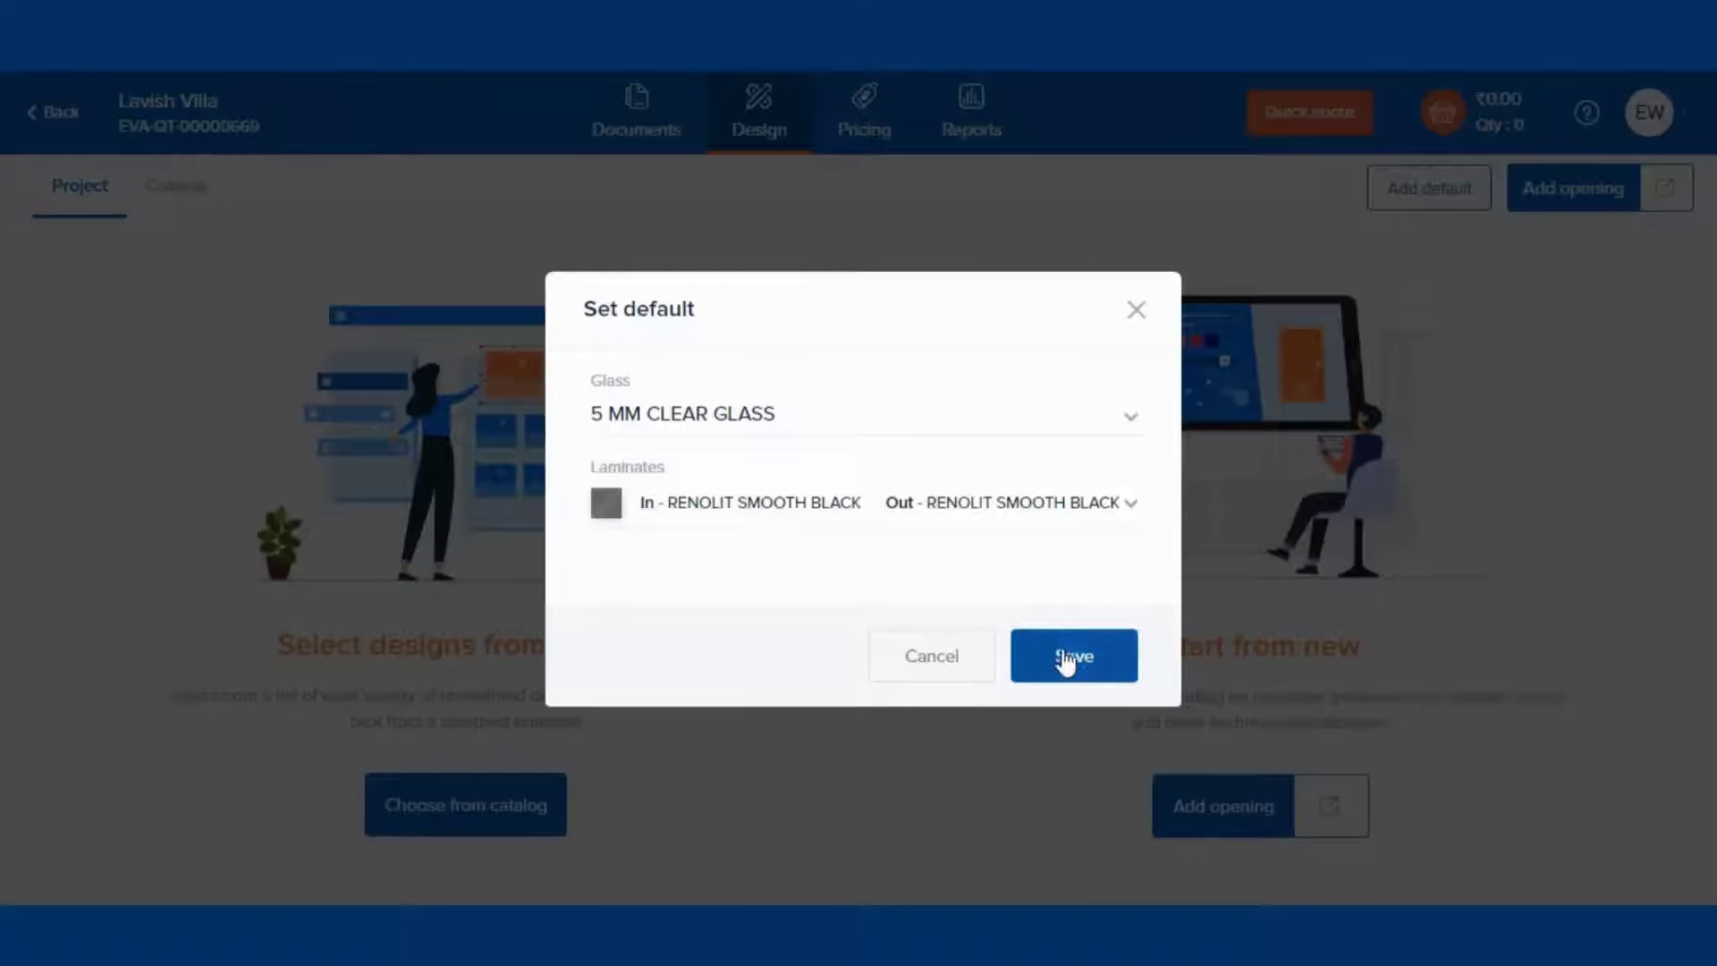
click(1076, 662)
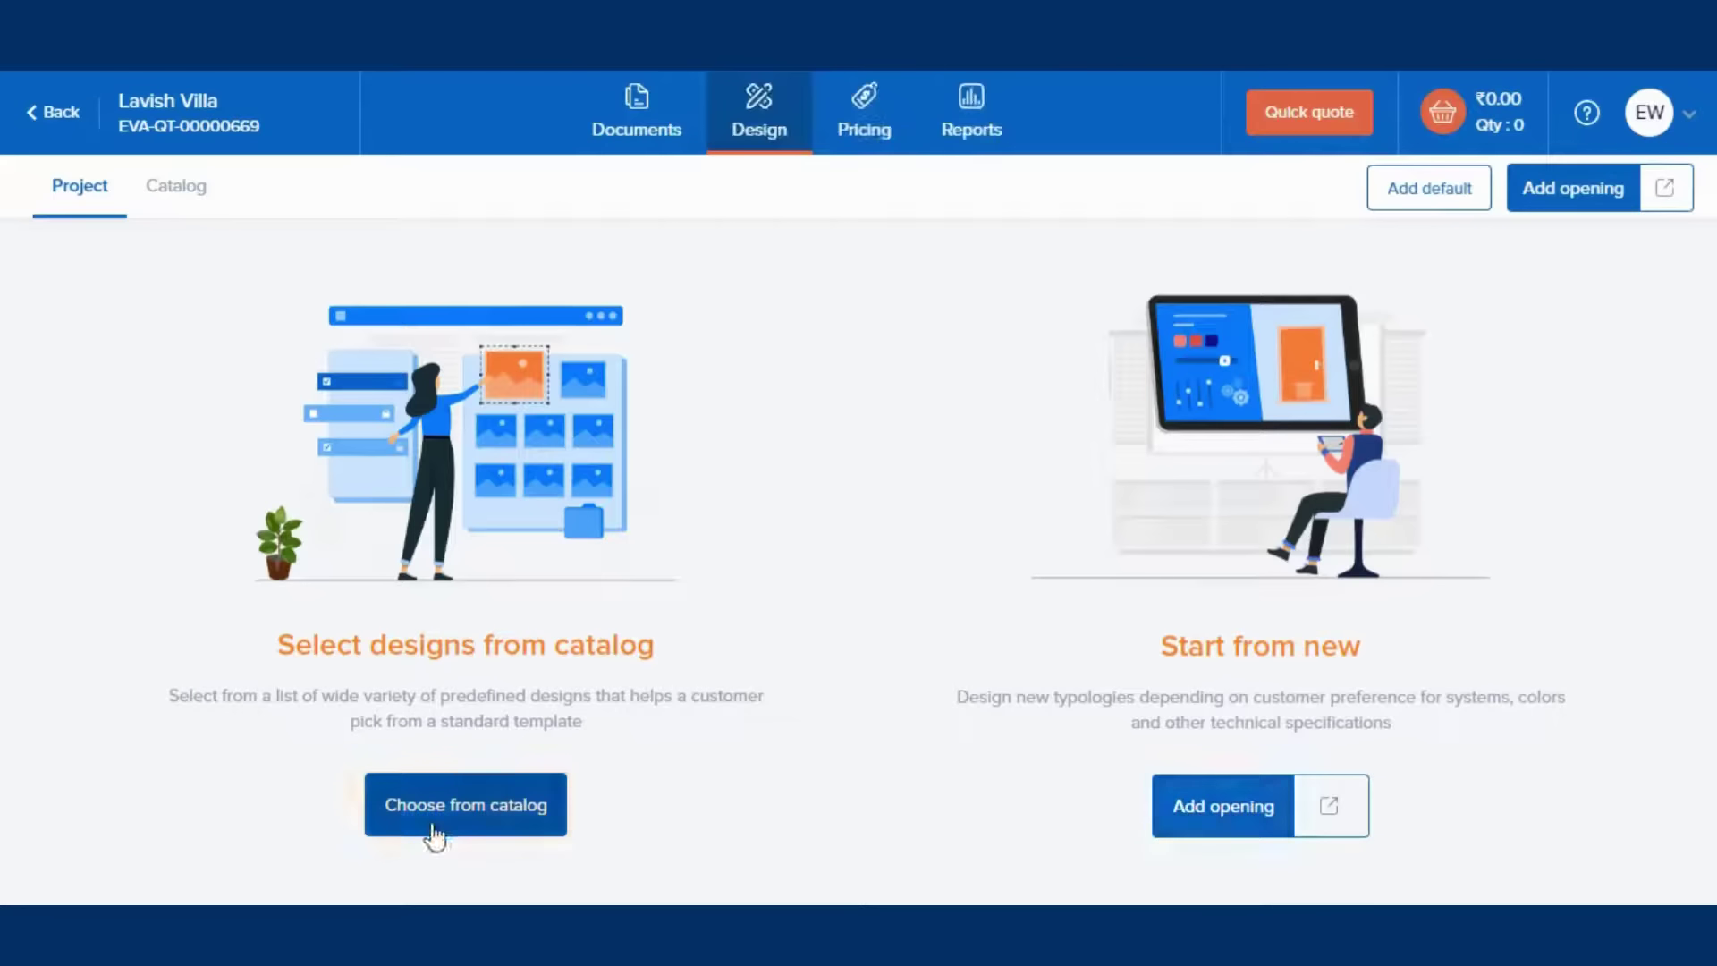
- Add a new opening with design reference w1, quantity 1, name Sliding 2T 2P, location Hall and floor number 2
click(1285, 816)
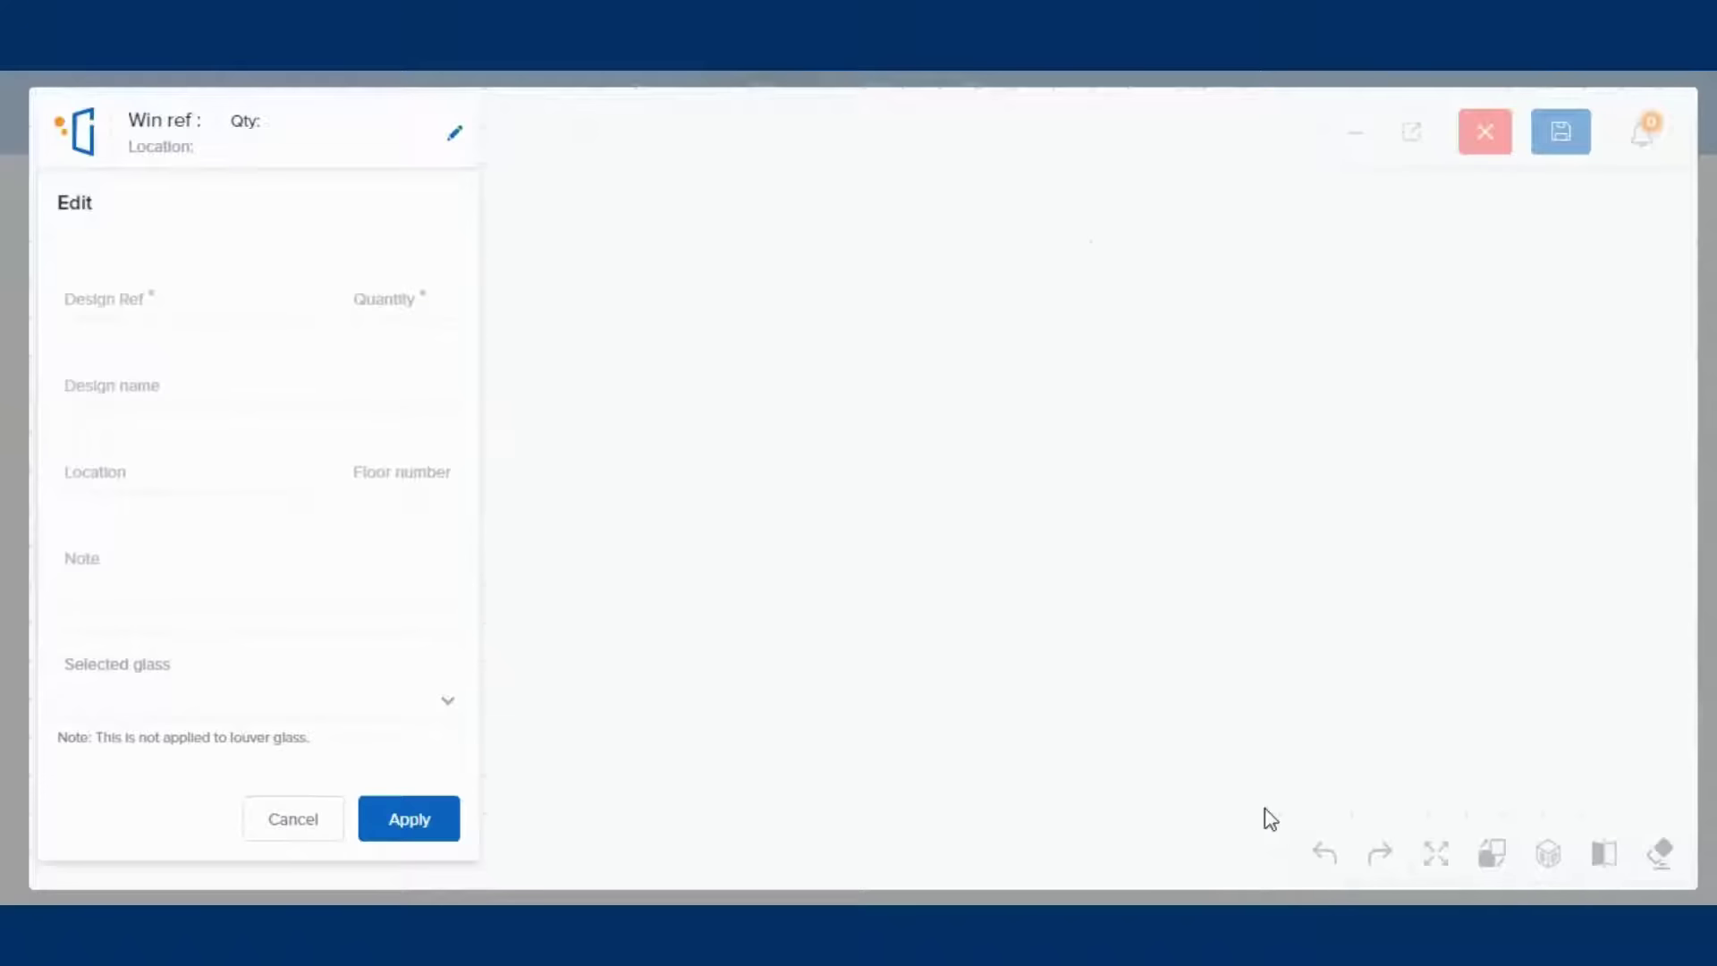
click(178, 288)
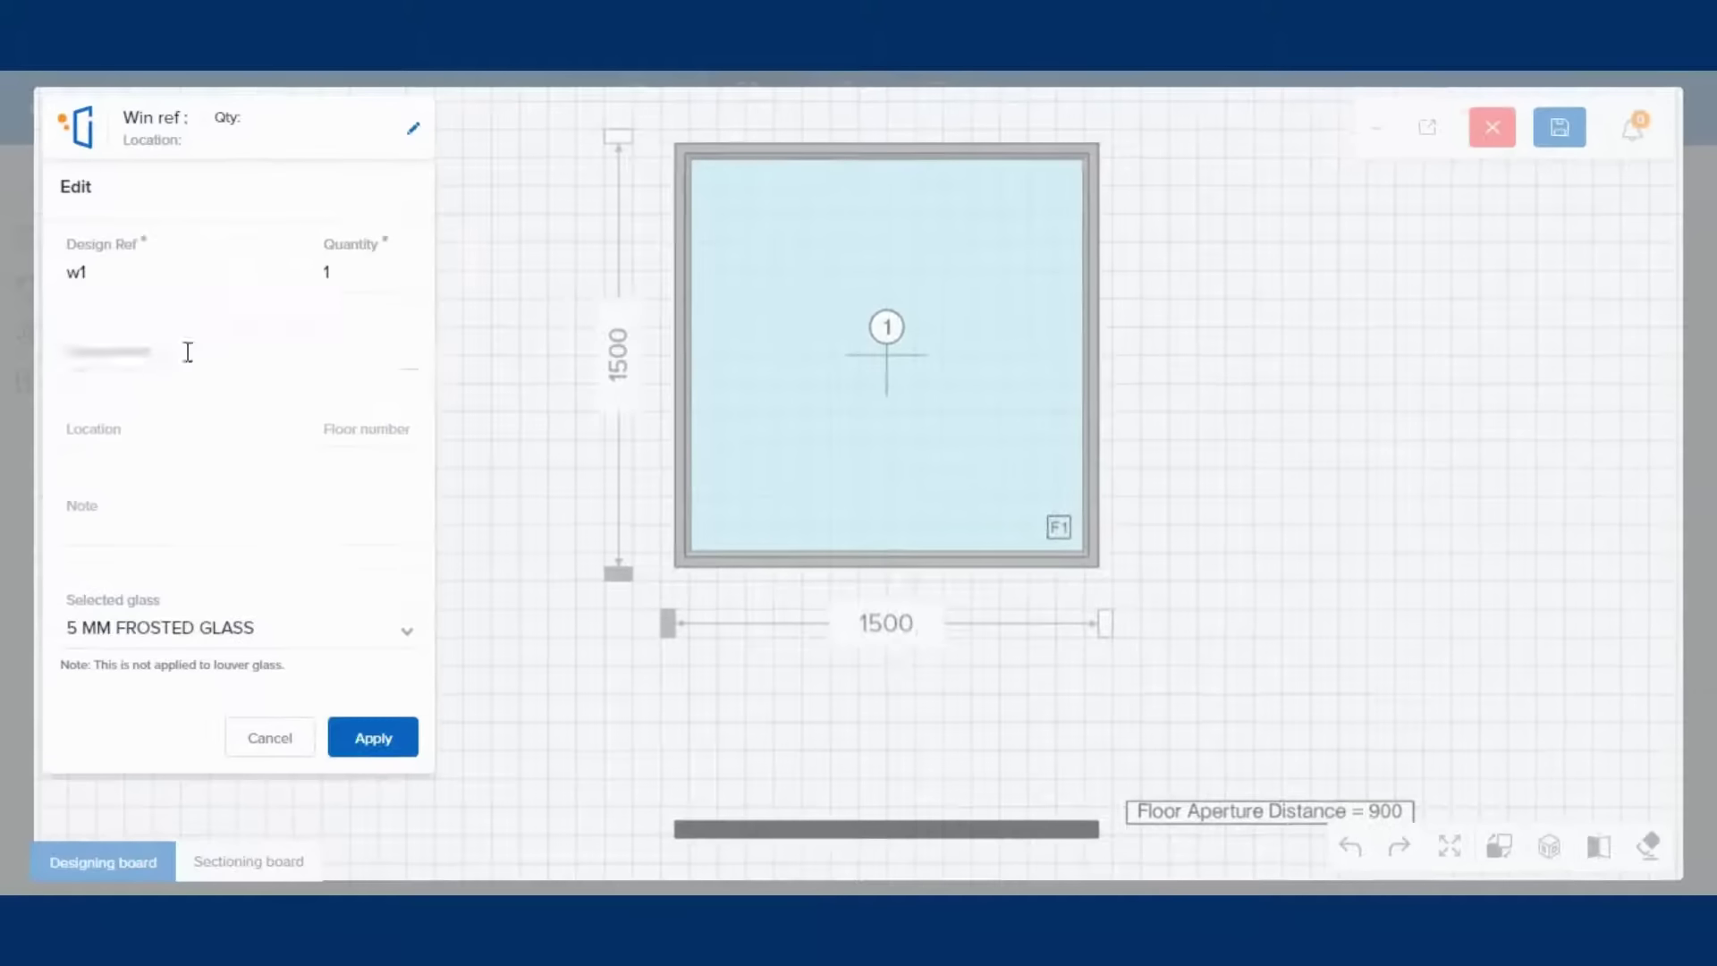
click(169, 359)
click(127, 432)
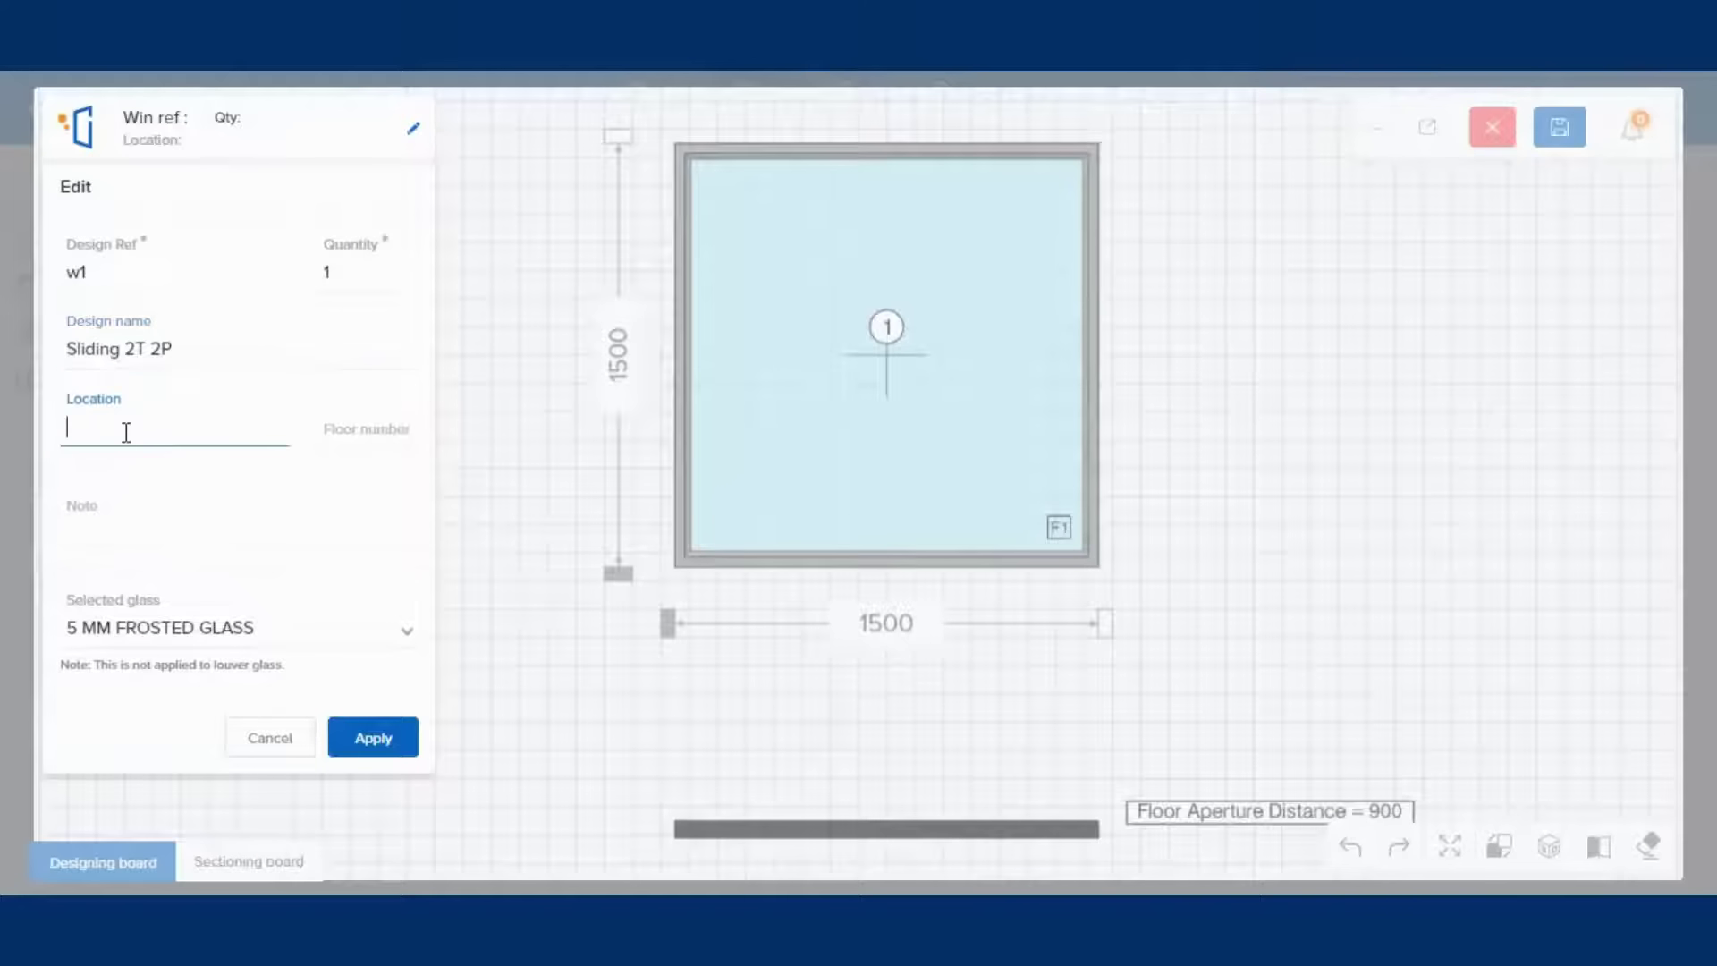
click(351, 432)
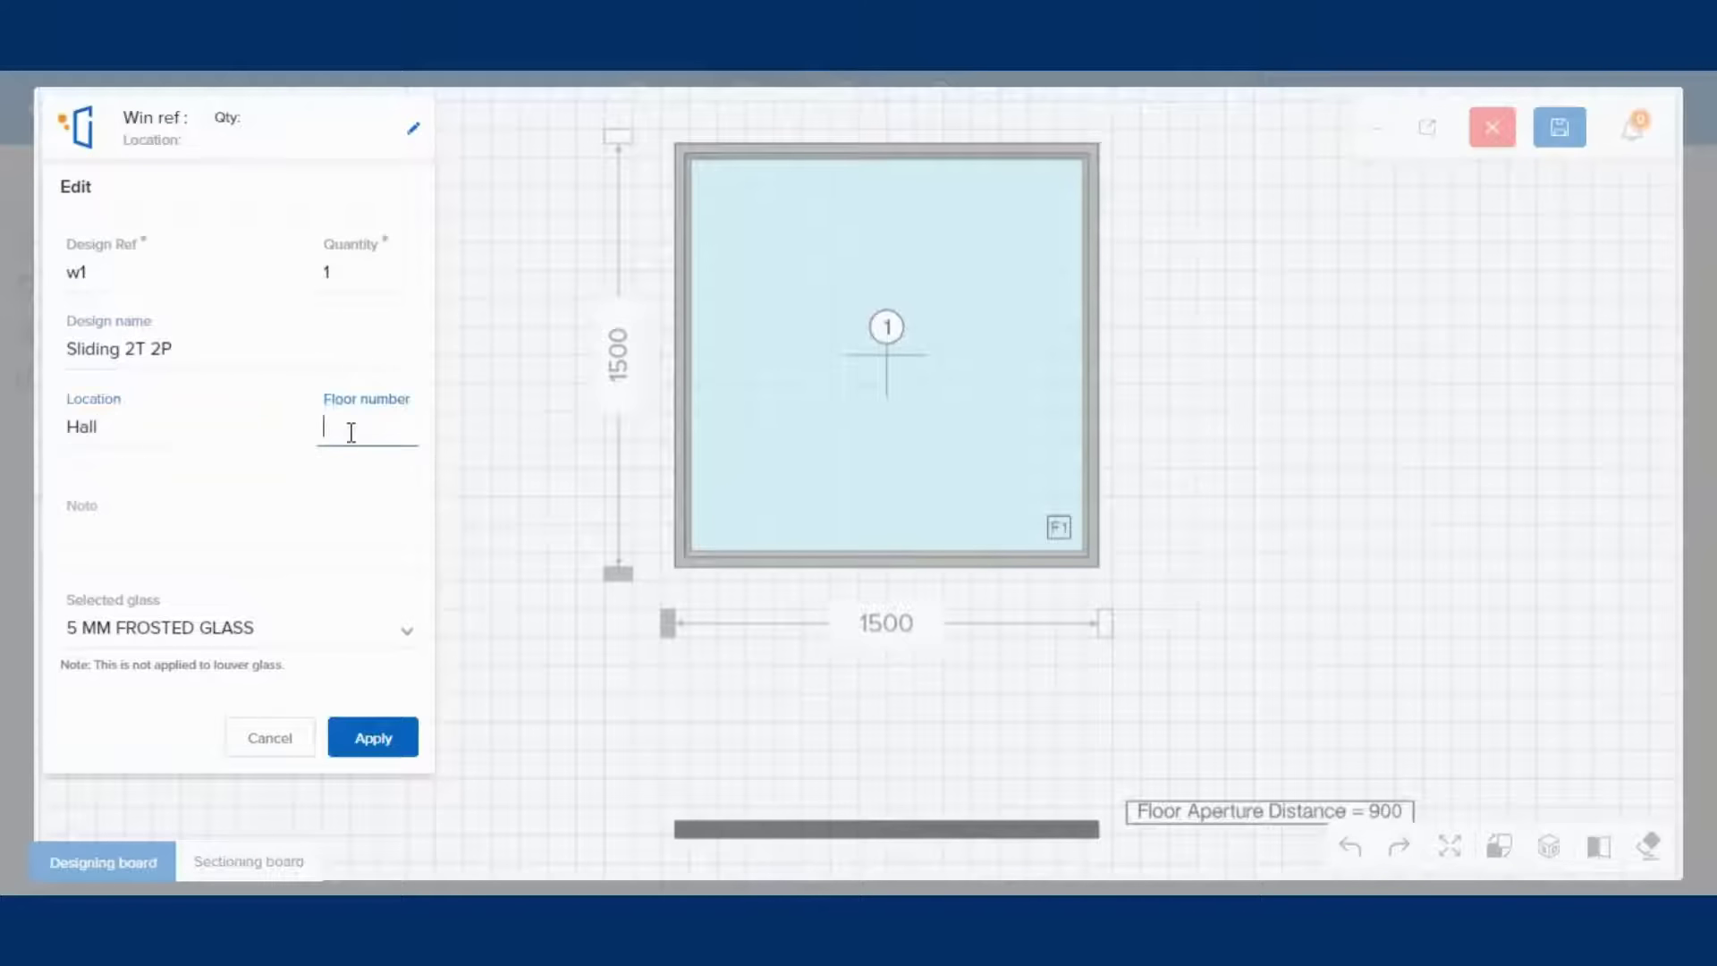
click(373, 738)
- Place a two-panel sliding sash in the frame using the NCL VEKA - I 60 SLIDING SERIES system
click(74, 409)
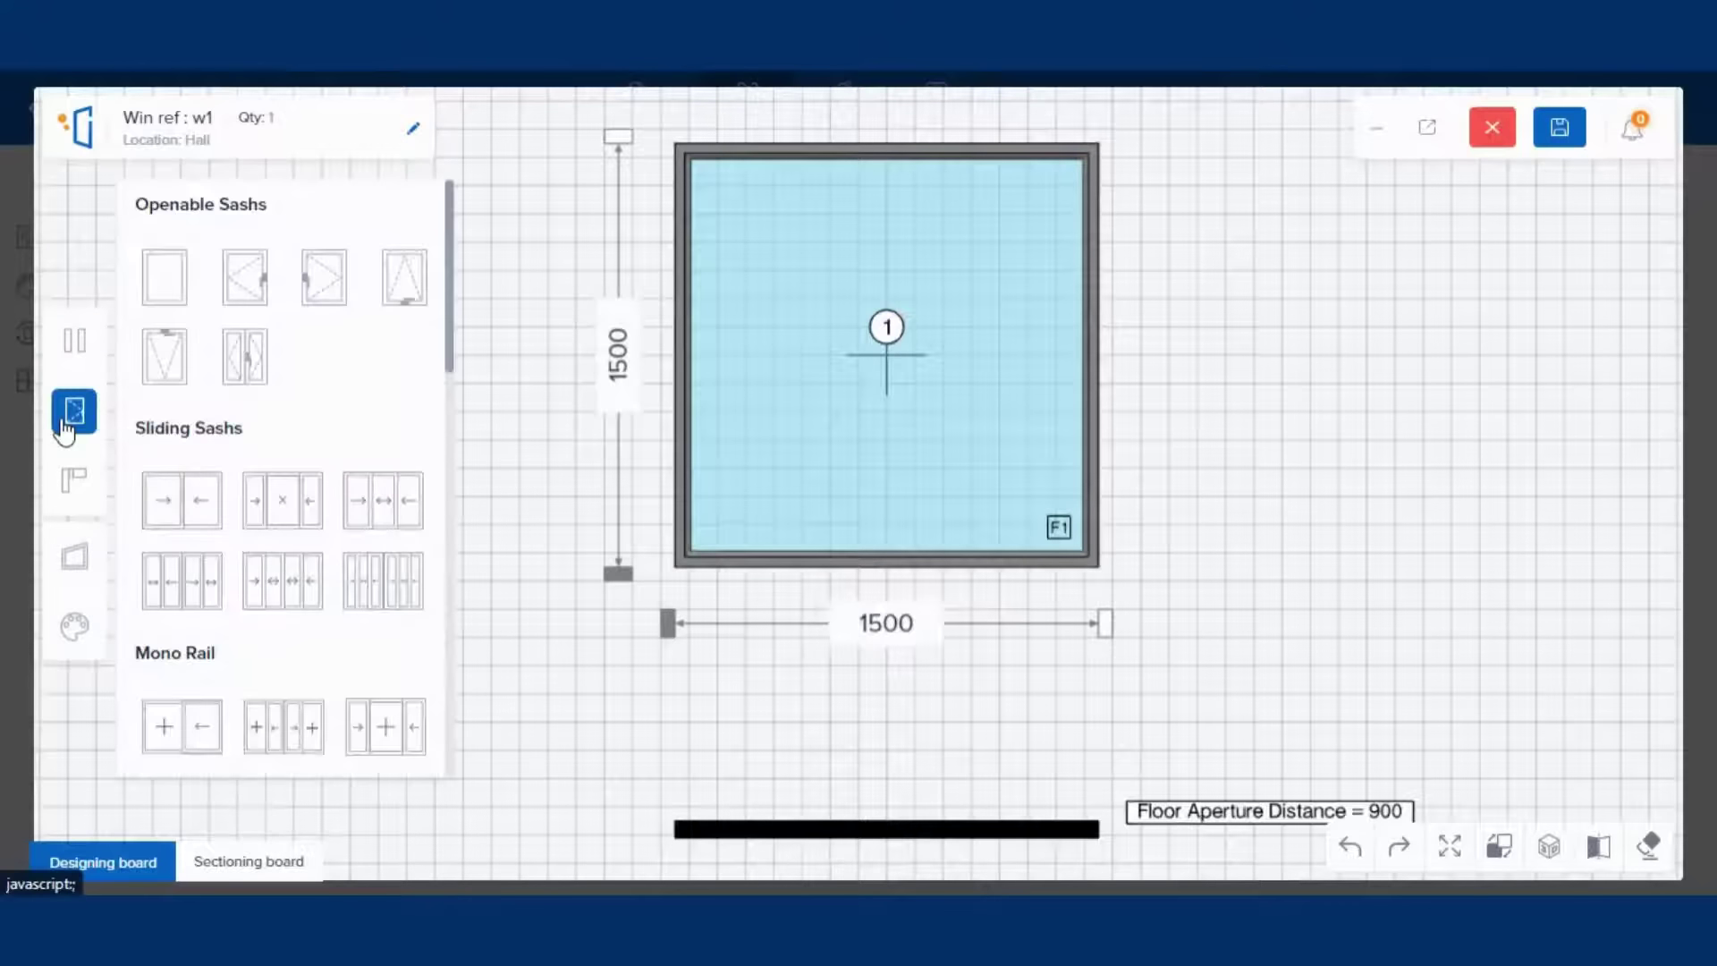
drag(182, 499, 988, 436)
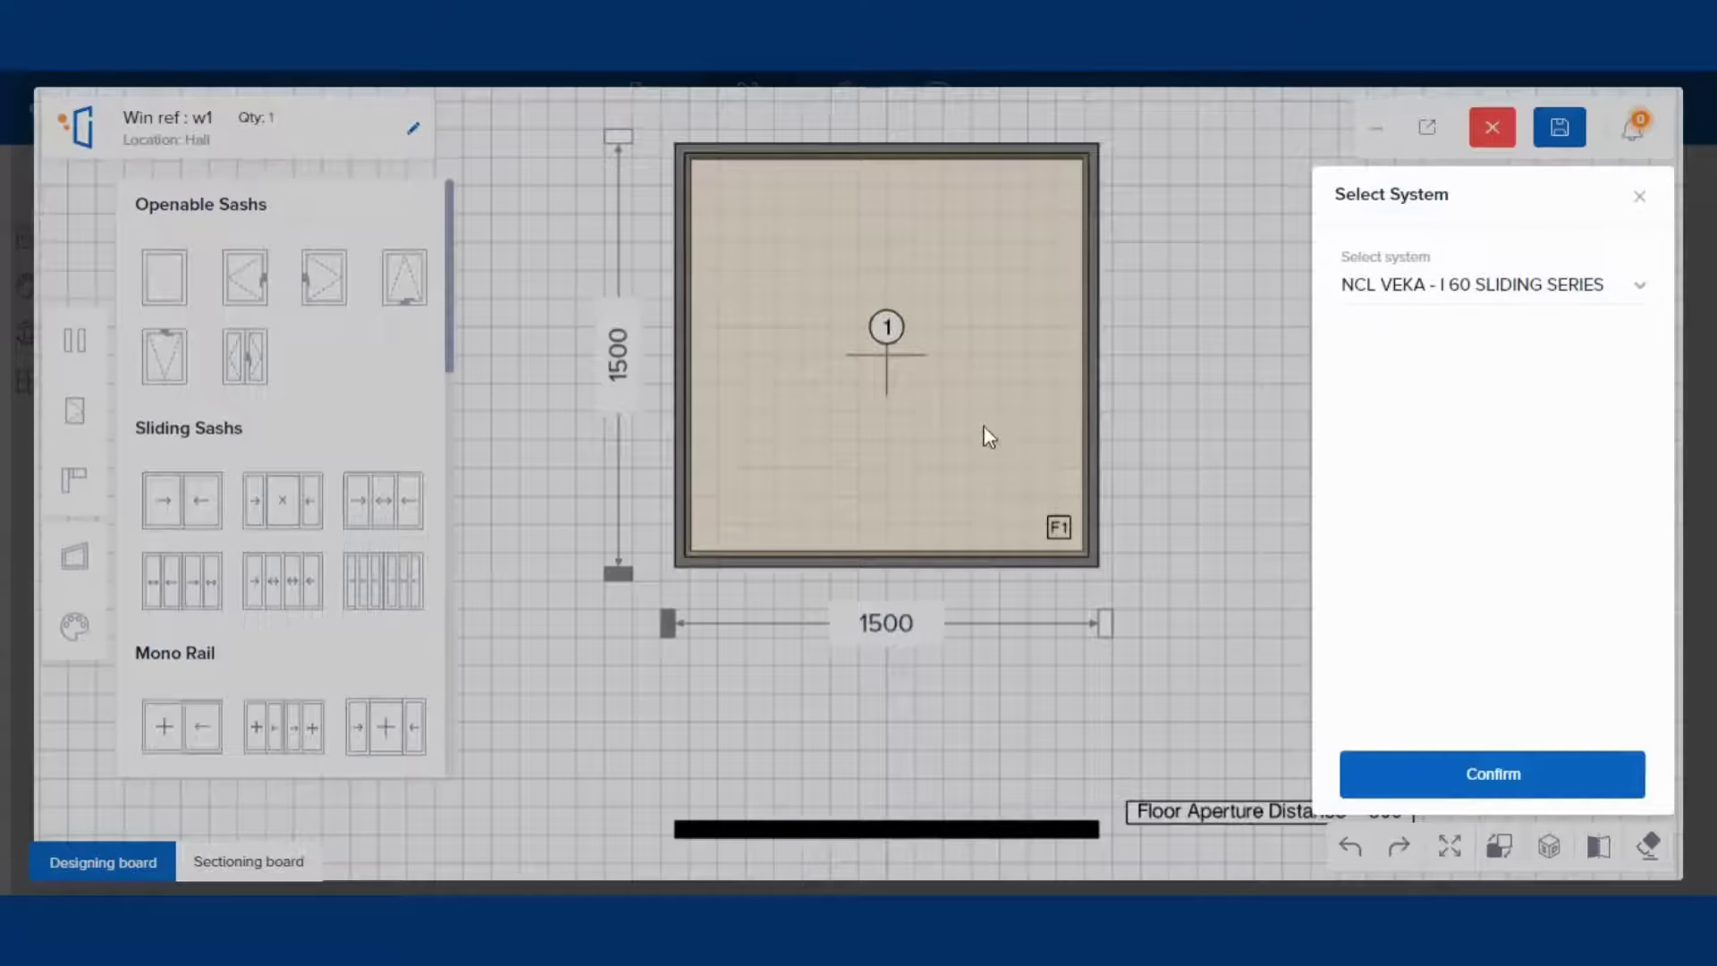
click(1480, 784)
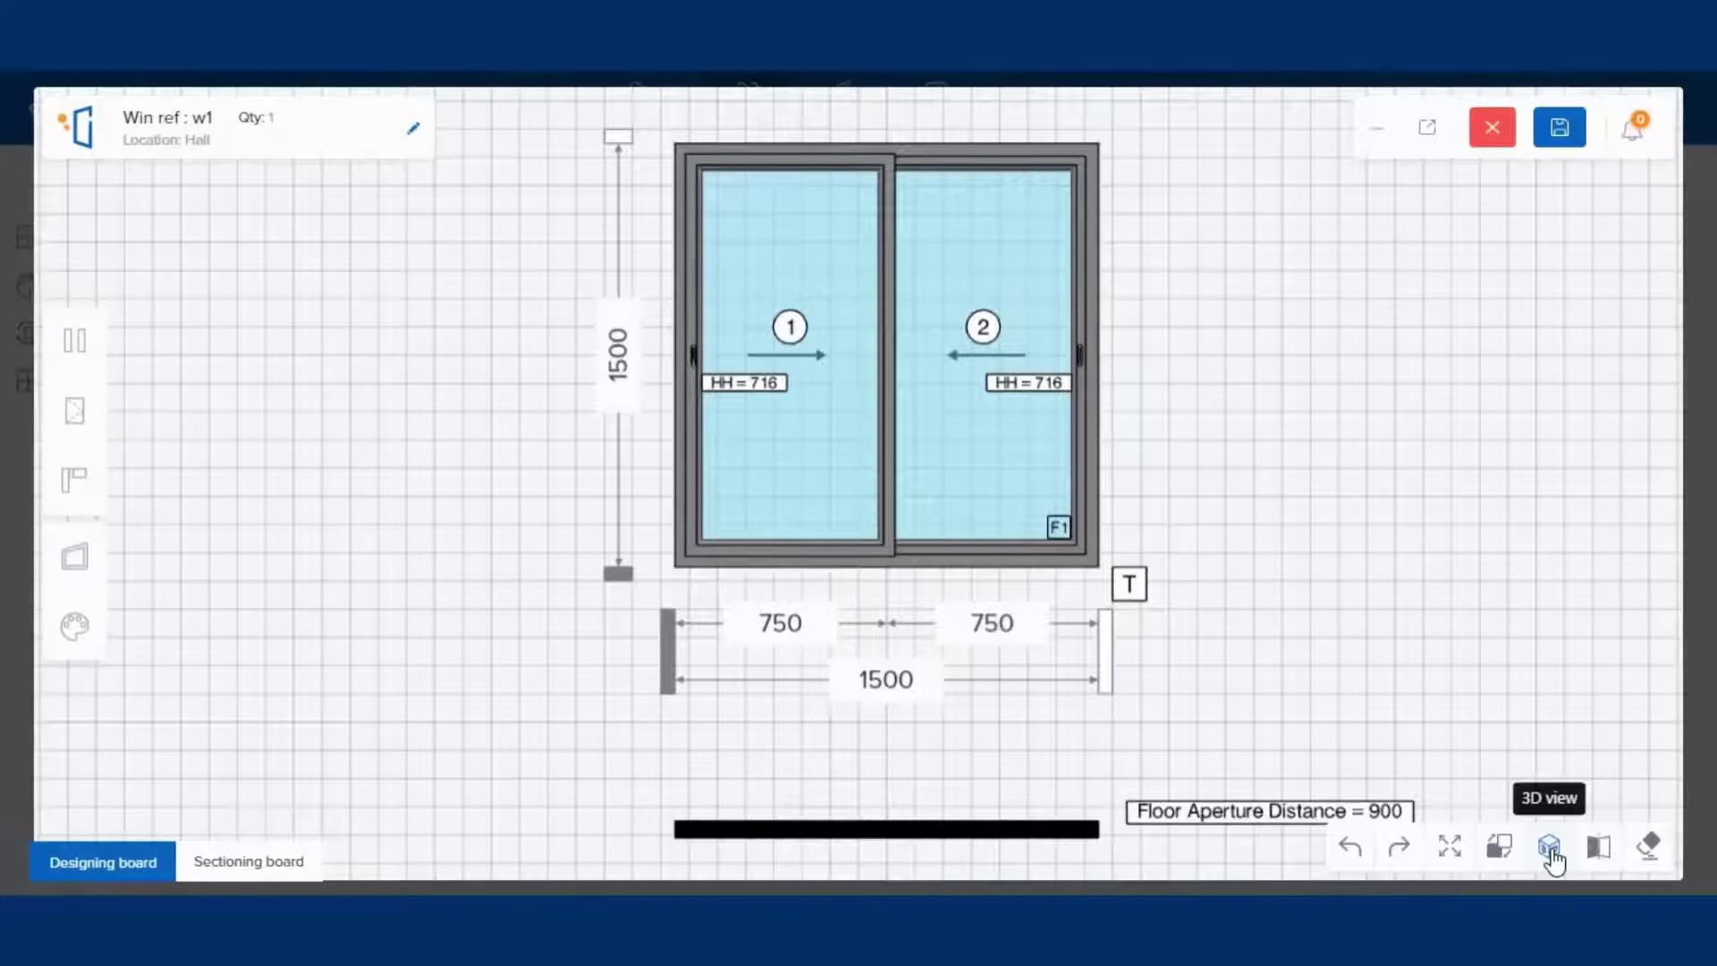
- Inspect the sliding window in the 3D view and in the section view
click(1549, 846)
drag(1255, 552, 1361, 542)
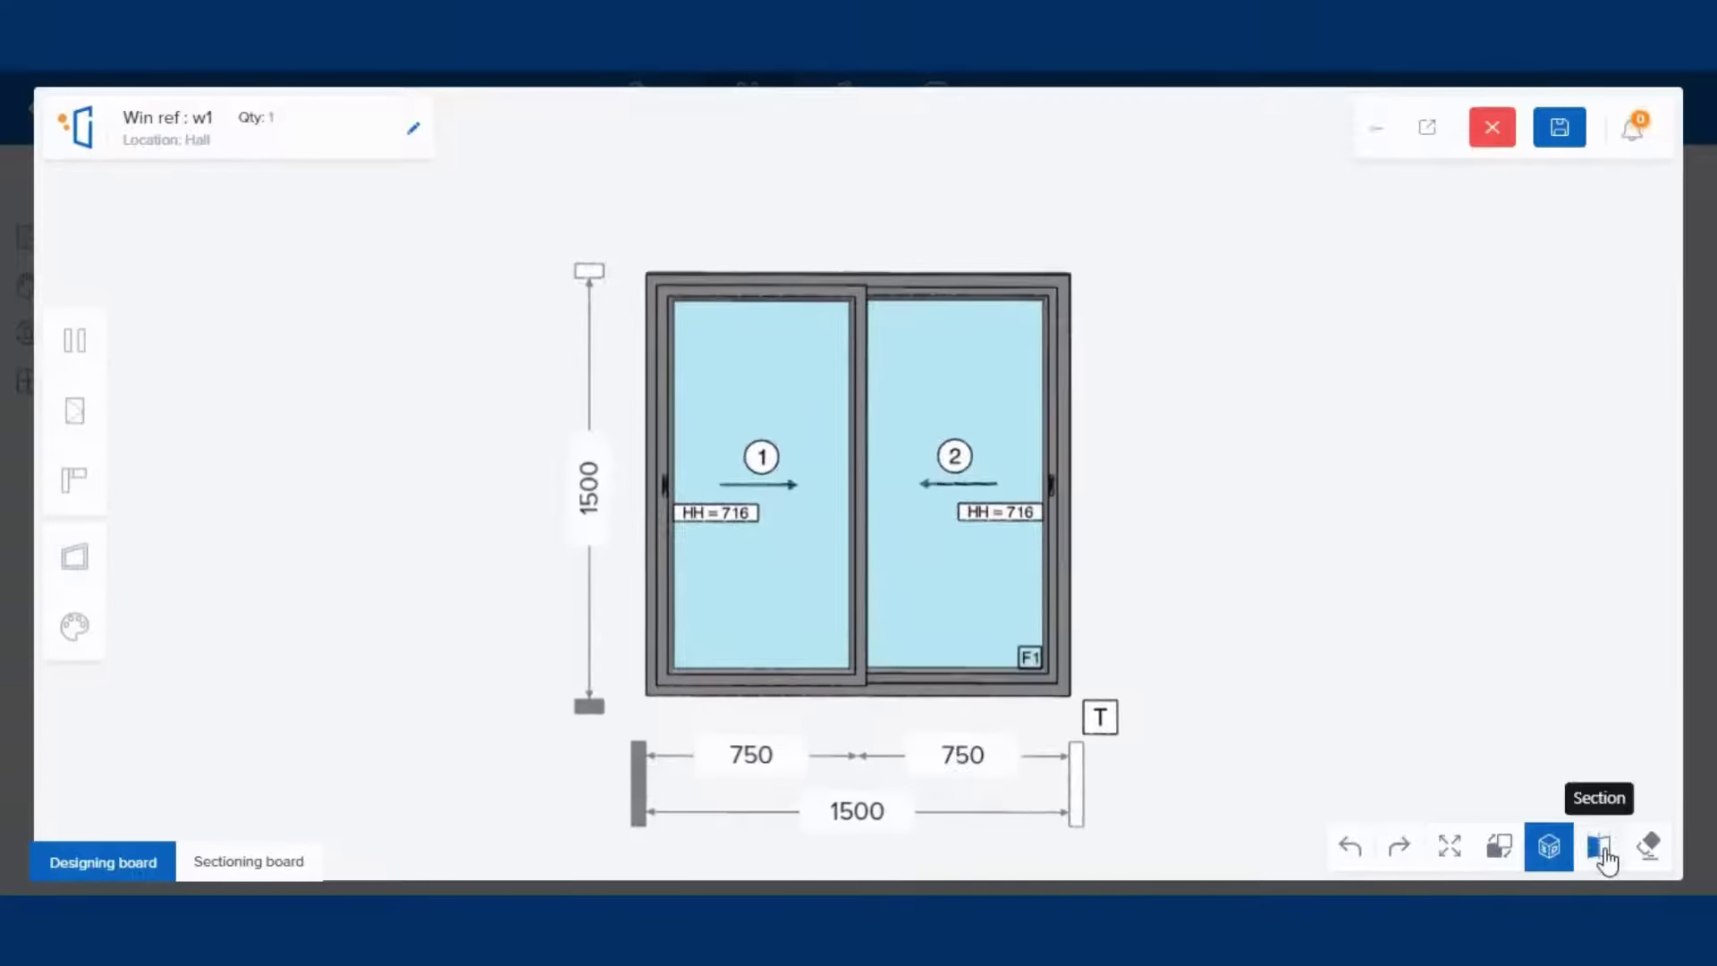
click(1600, 850)
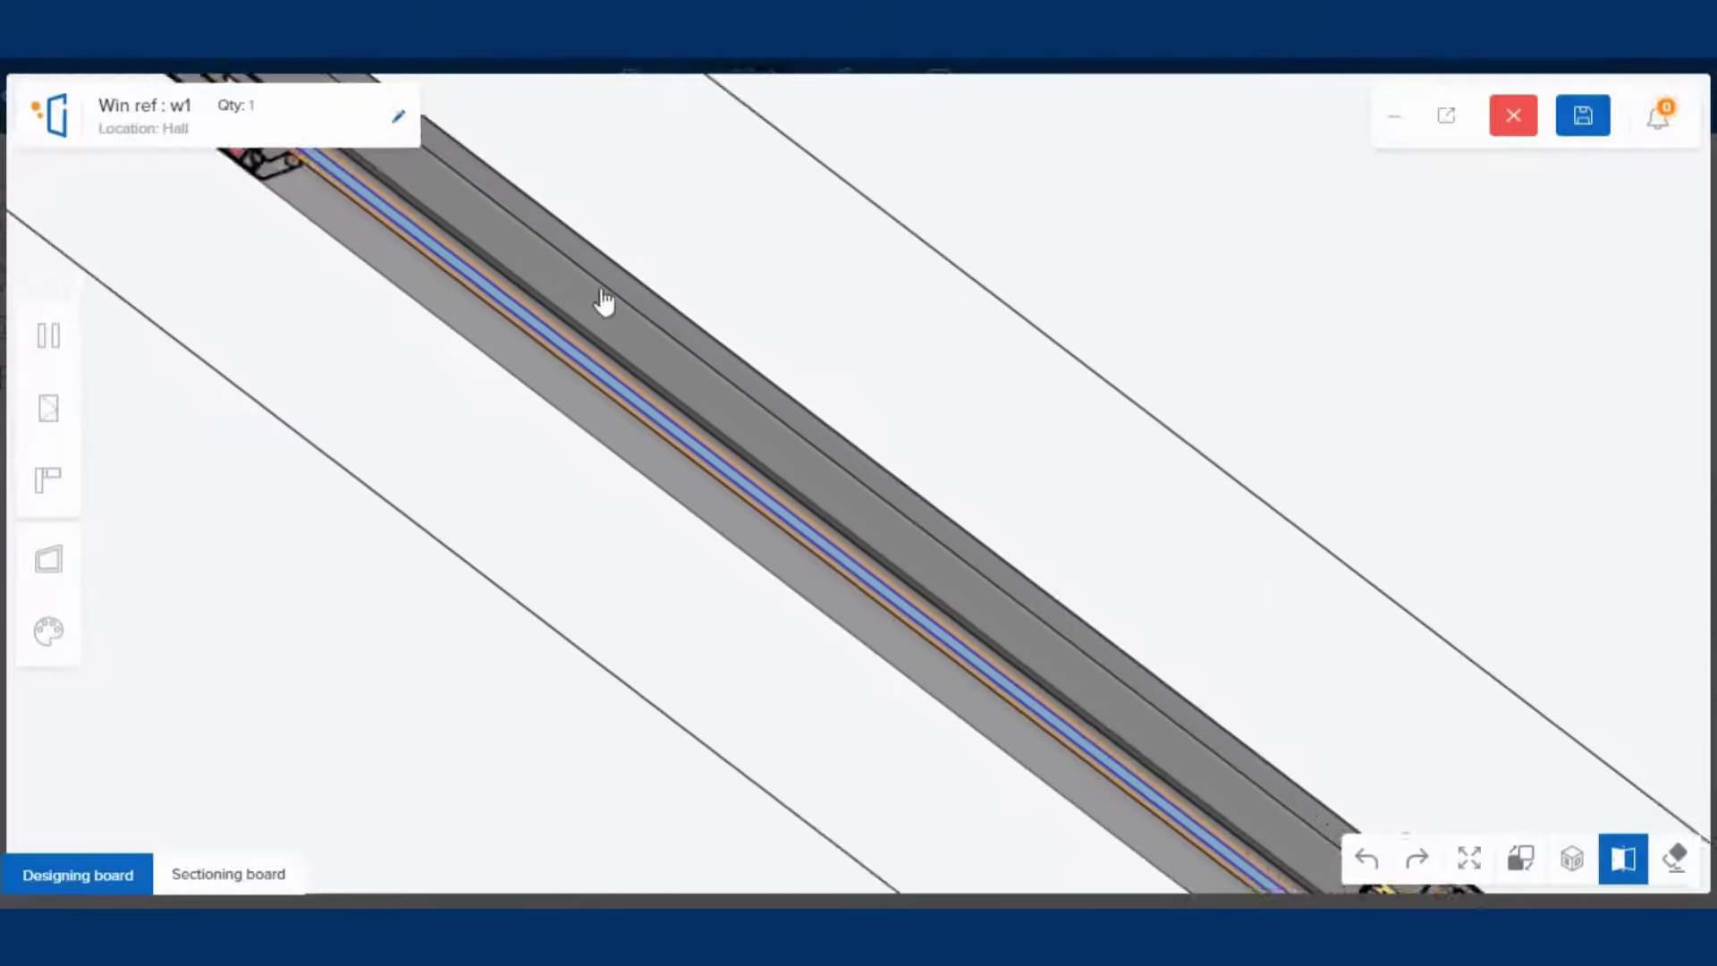
- Download the window's drawing from the sectioning board and examine its section views and profile table
click(235, 882)
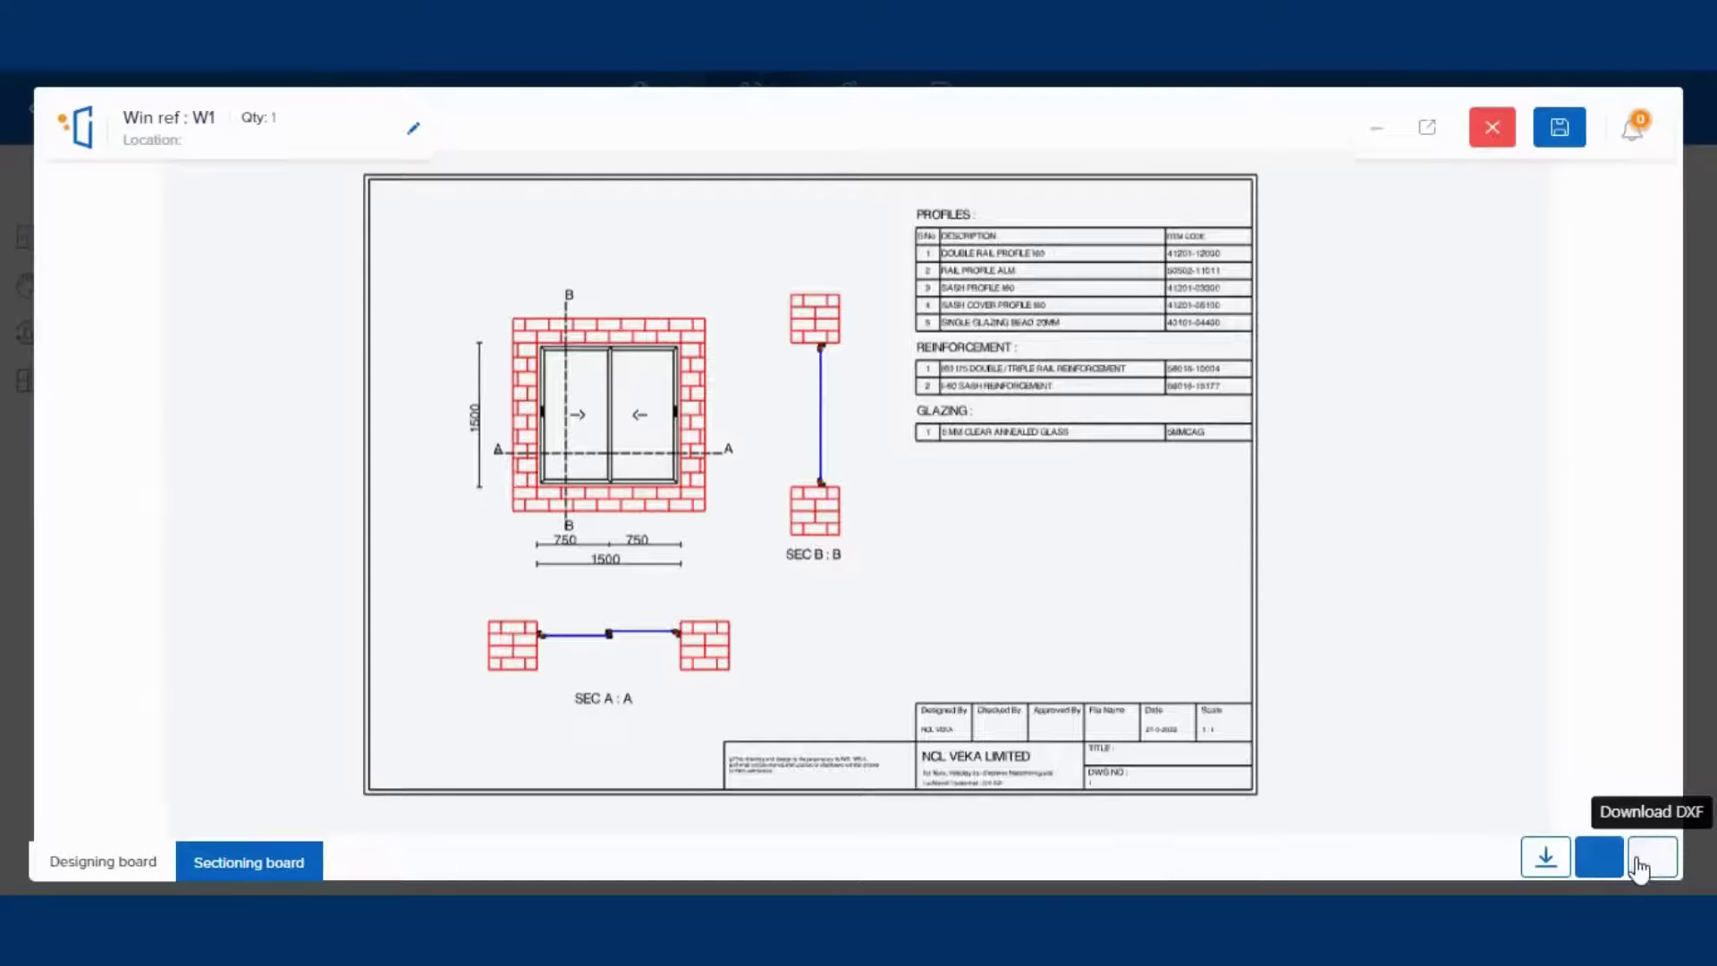
click(1547, 861)
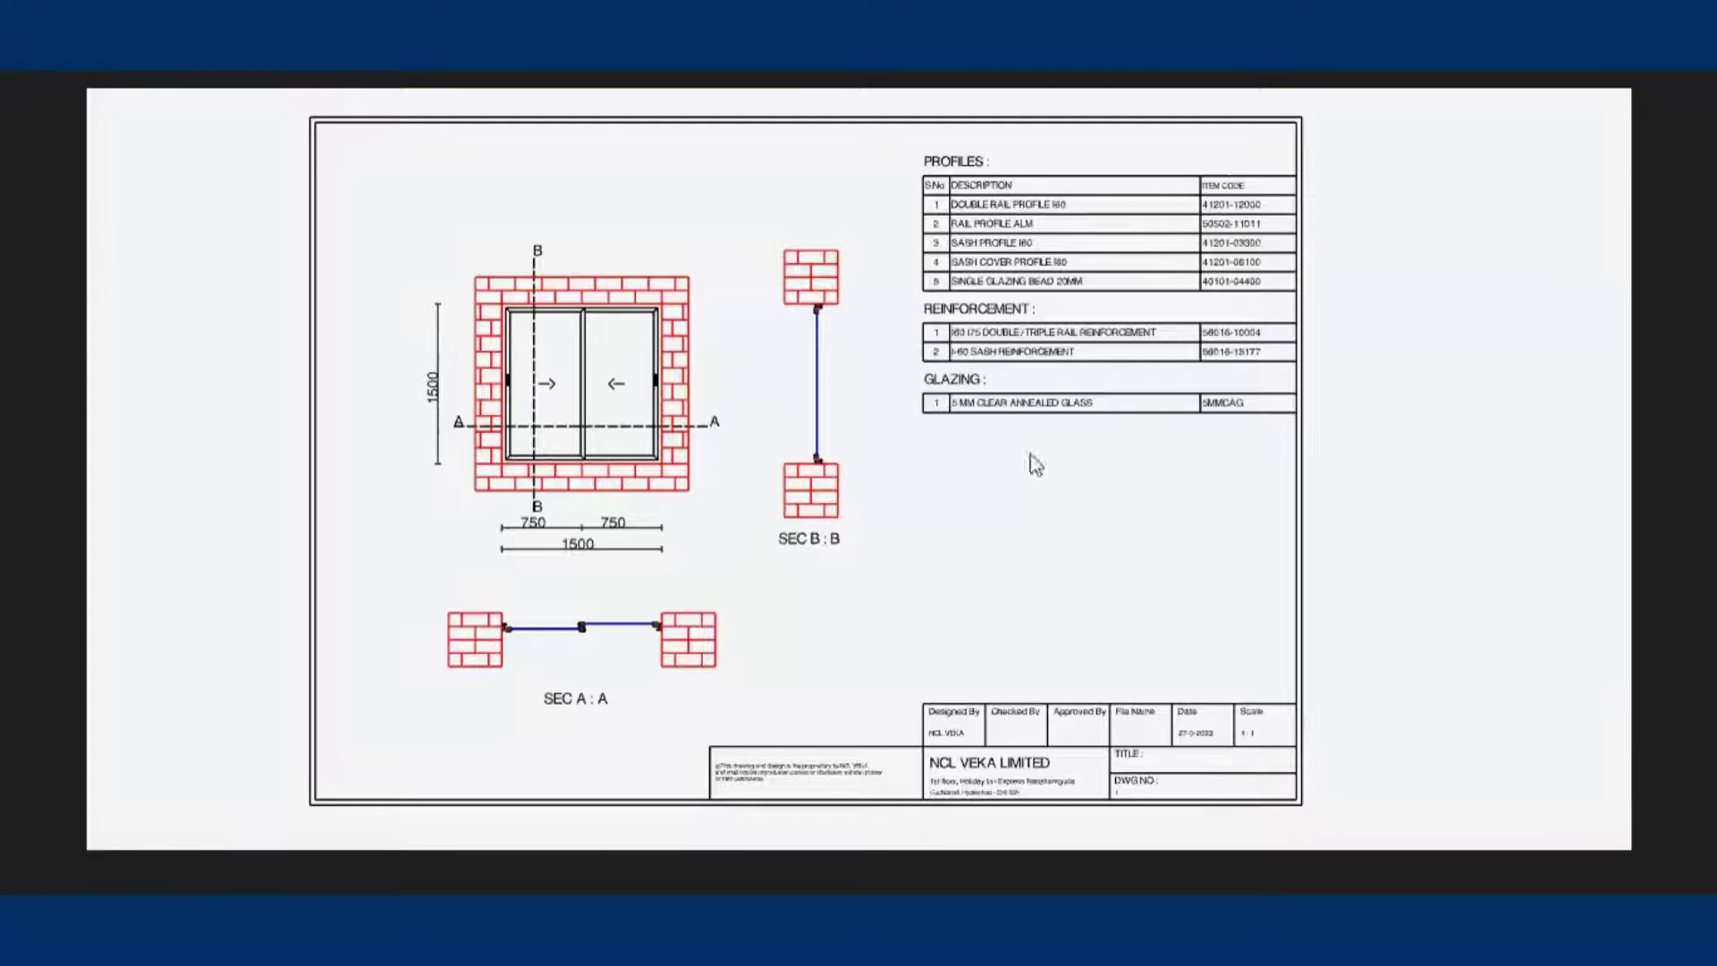
scroll(1055, 468, up, 3)
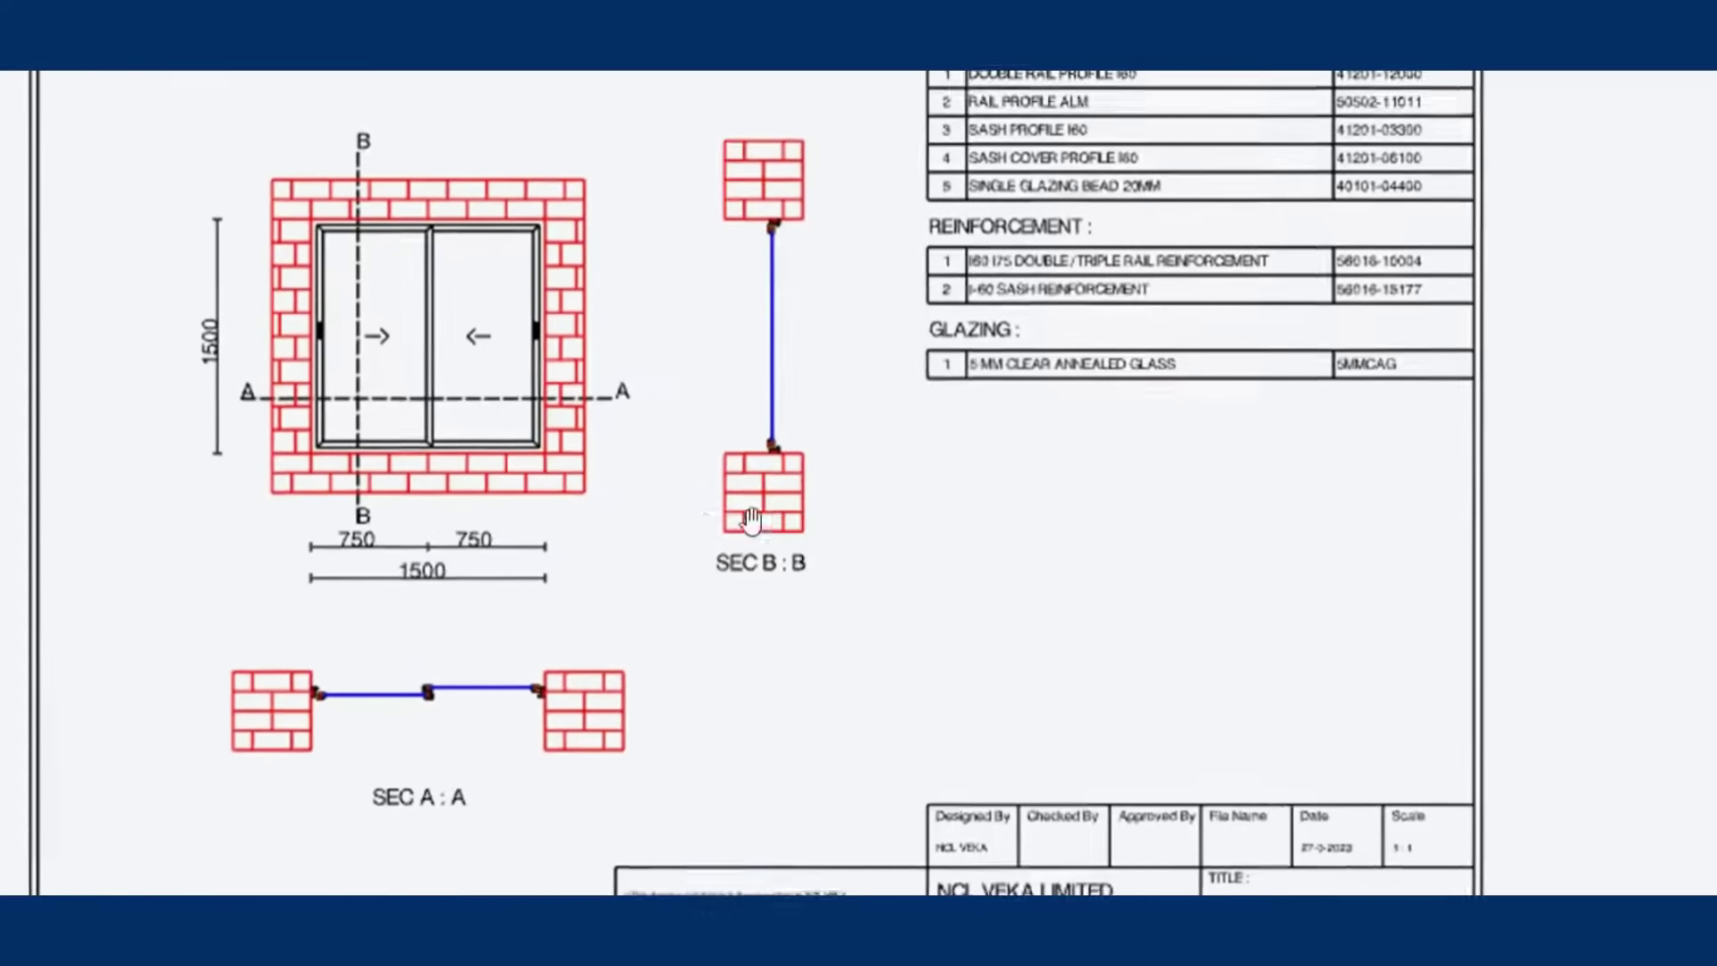
mouse_move(667, 414)
mouse_down()
mouse_move(683, 678)
mouse_move(682, 412)
mouse_up()
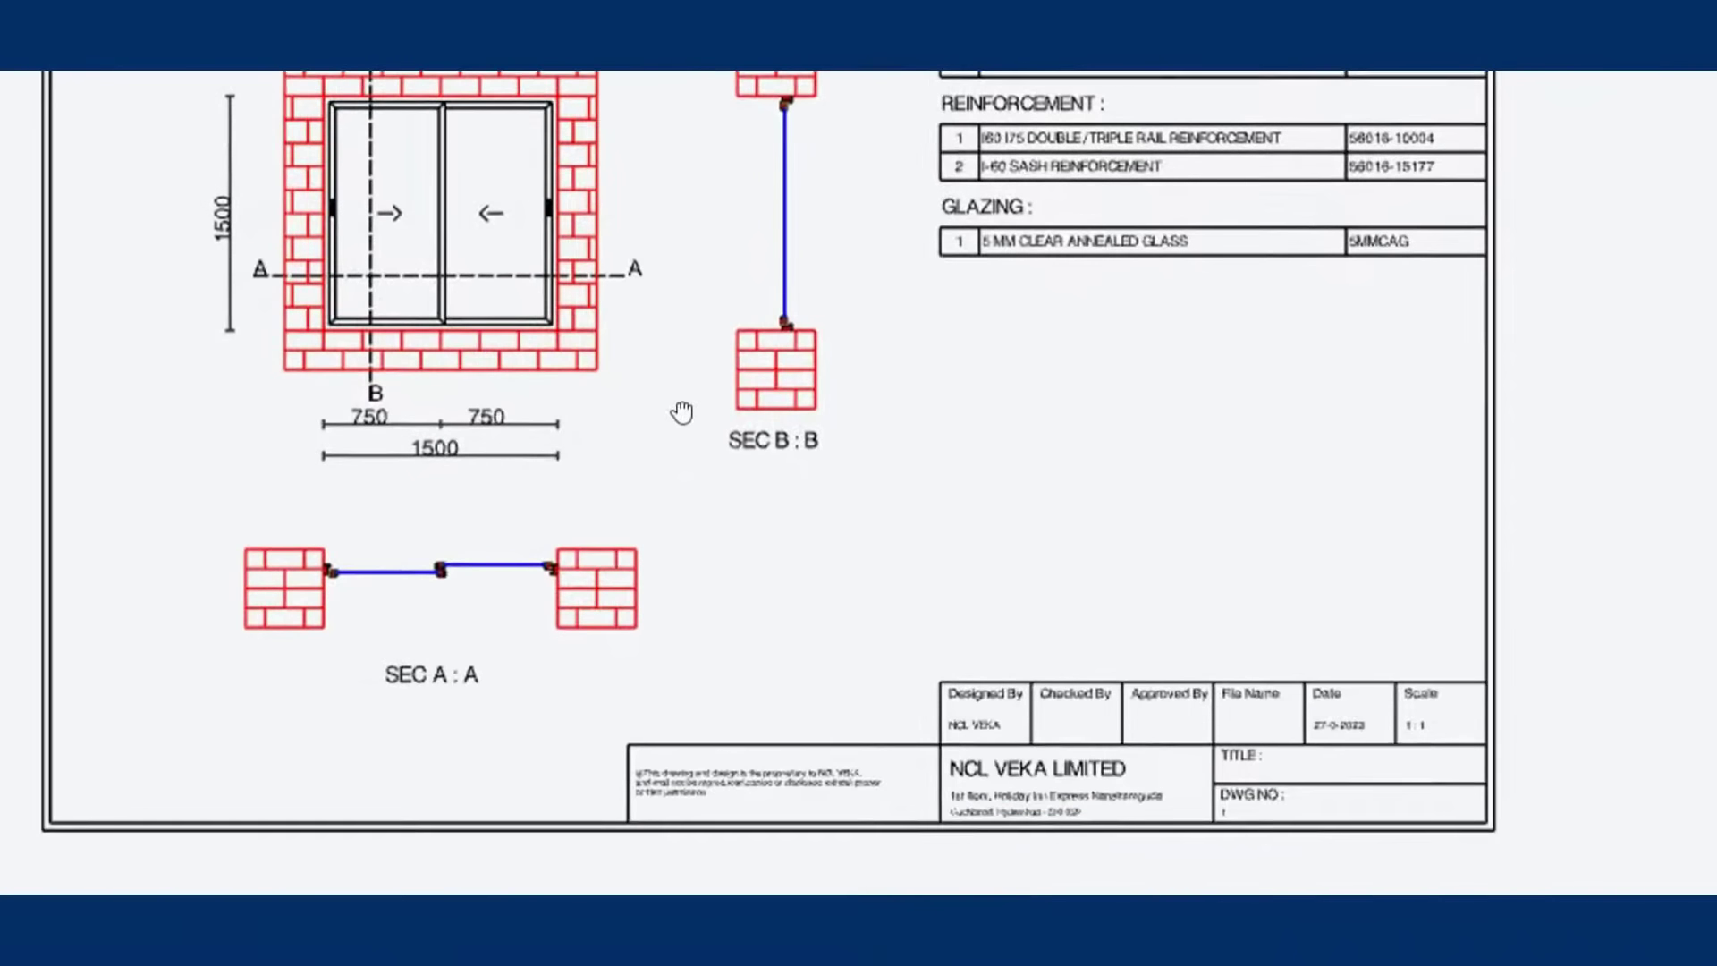
drag(1209, 298, 1222, 489)
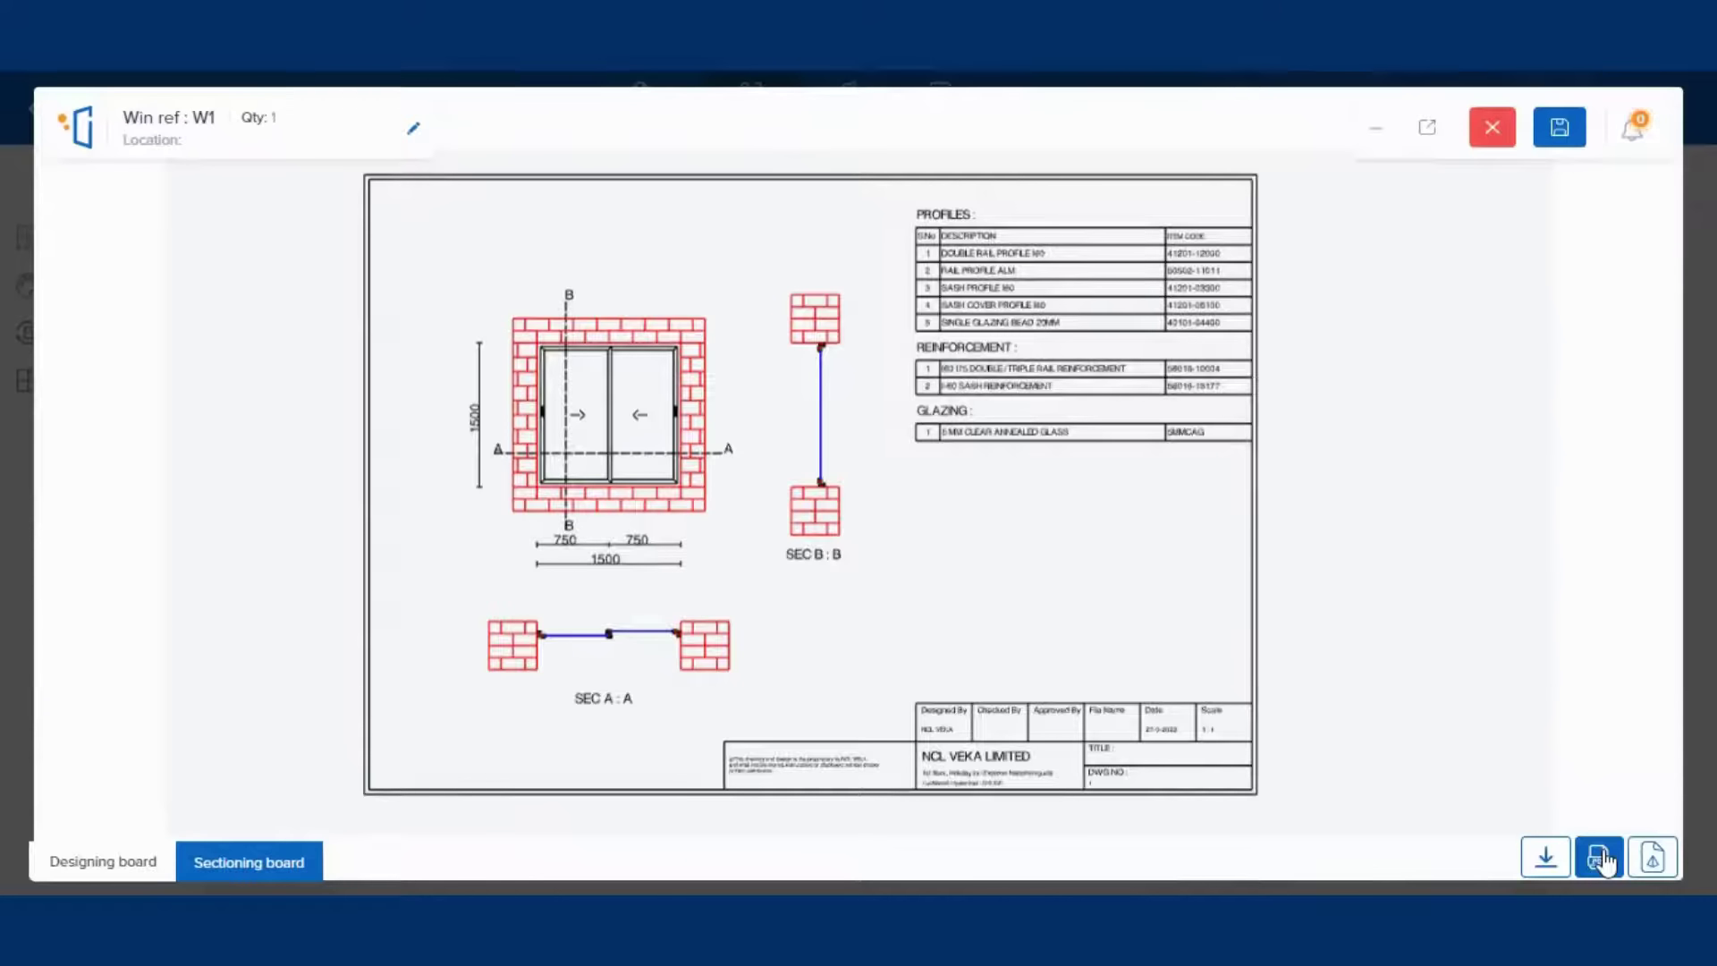
- Download the cross-section drawing as a PDF and open the file to review it
click(1600, 859)
click(199, 862)
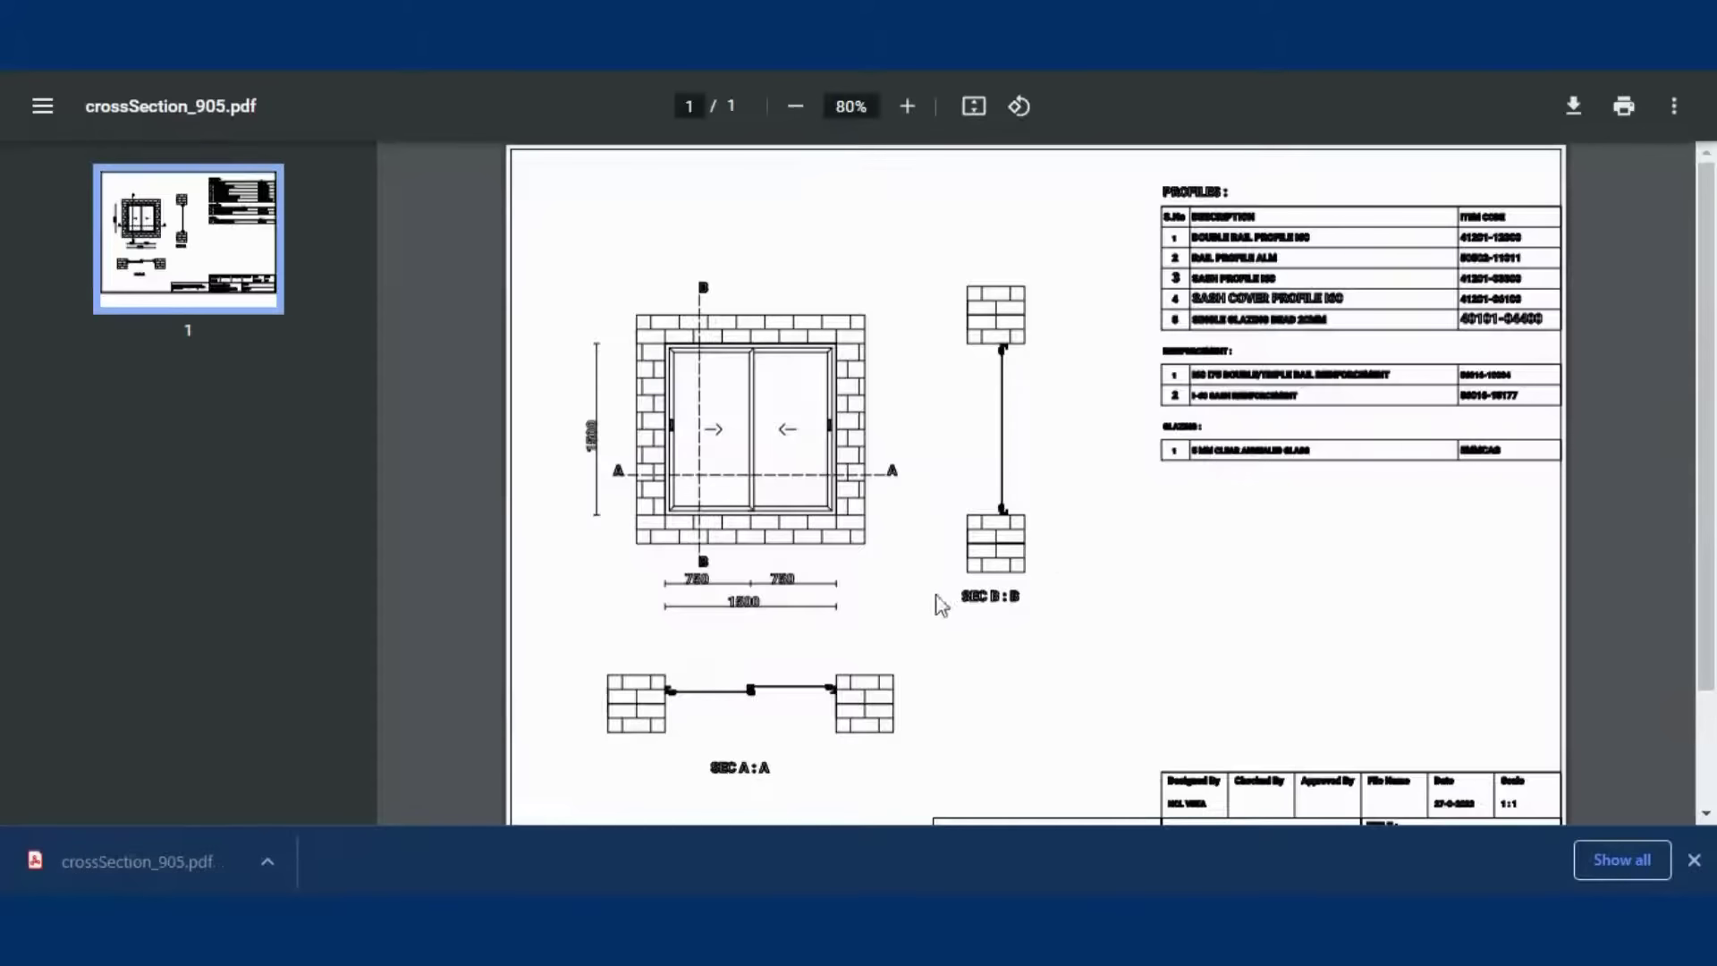
right_click(906, 440)
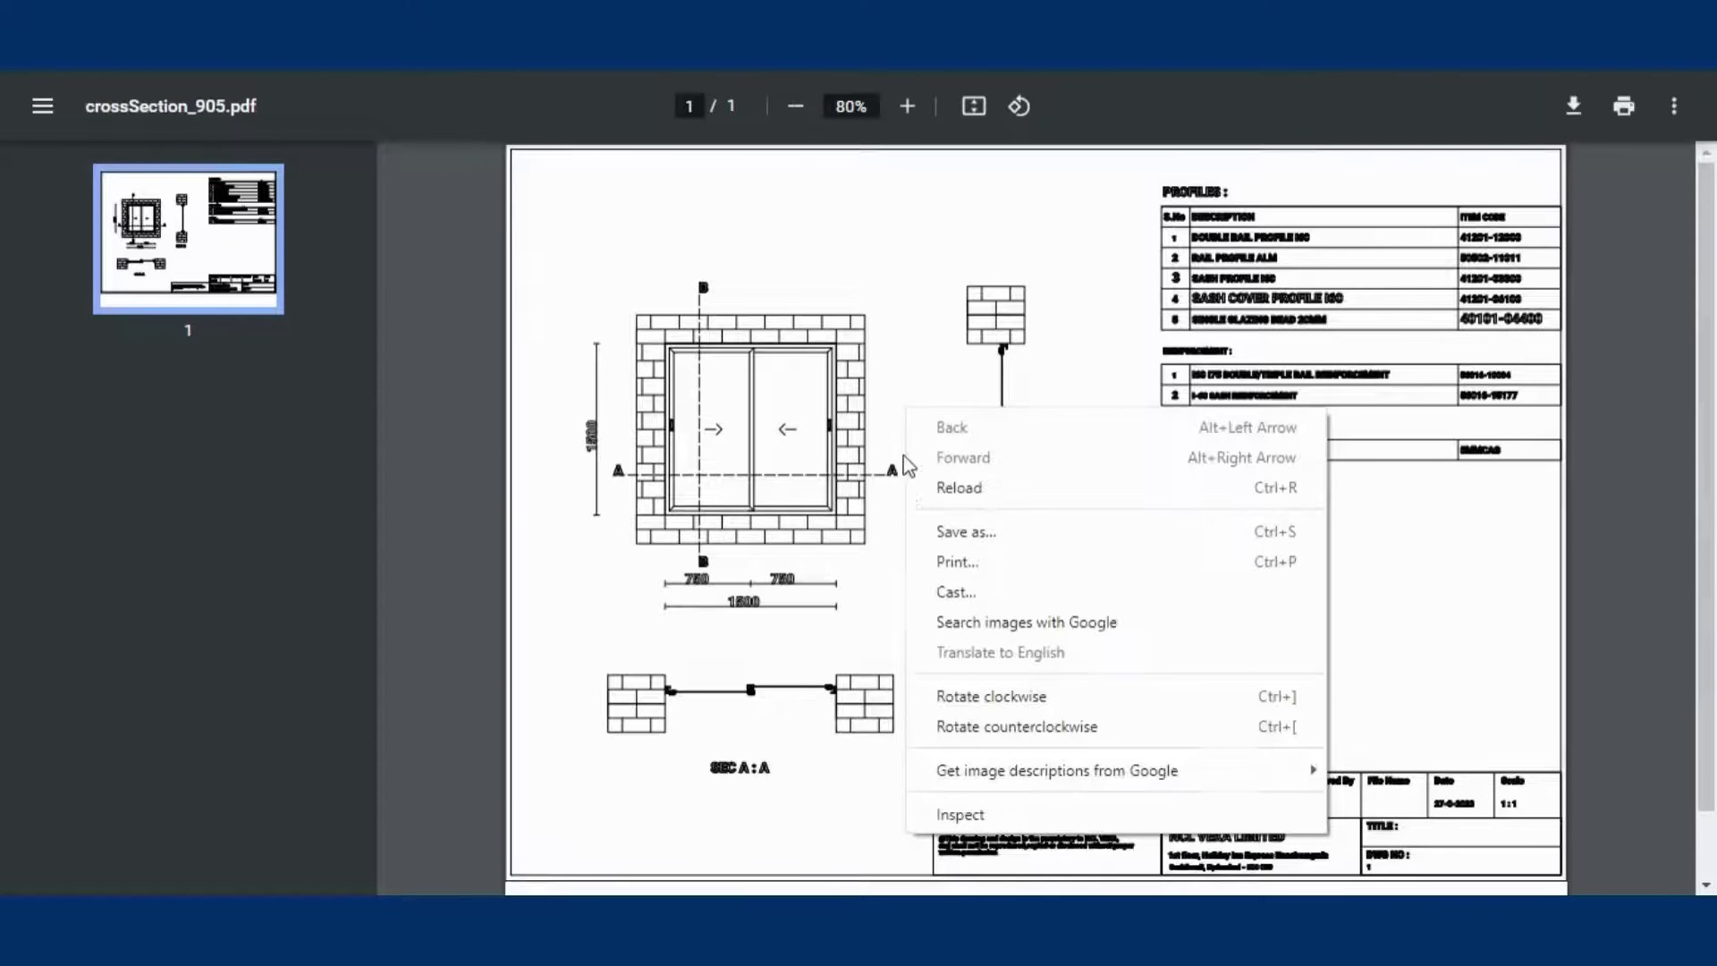
click(805, 558)
scroll(861, 572, down, 1)
scroll(826, 651, up, 1)
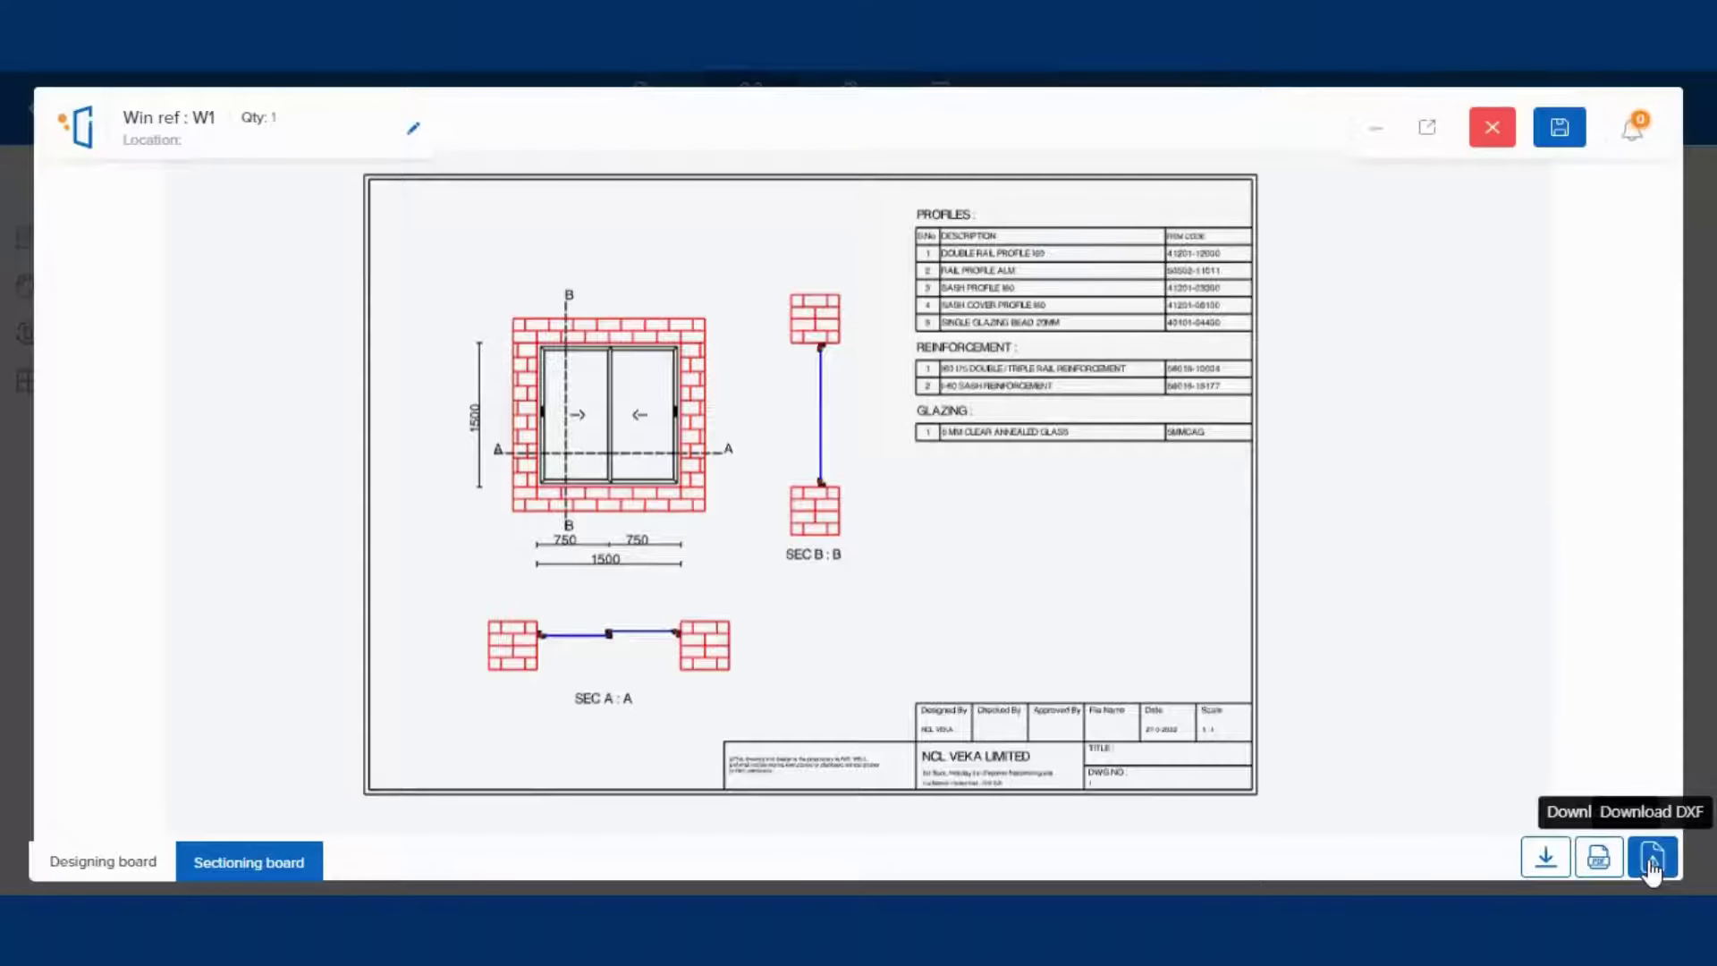
- Download the cross-section drawing as a DXF and open it in the DWG viewer
click(1652, 862)
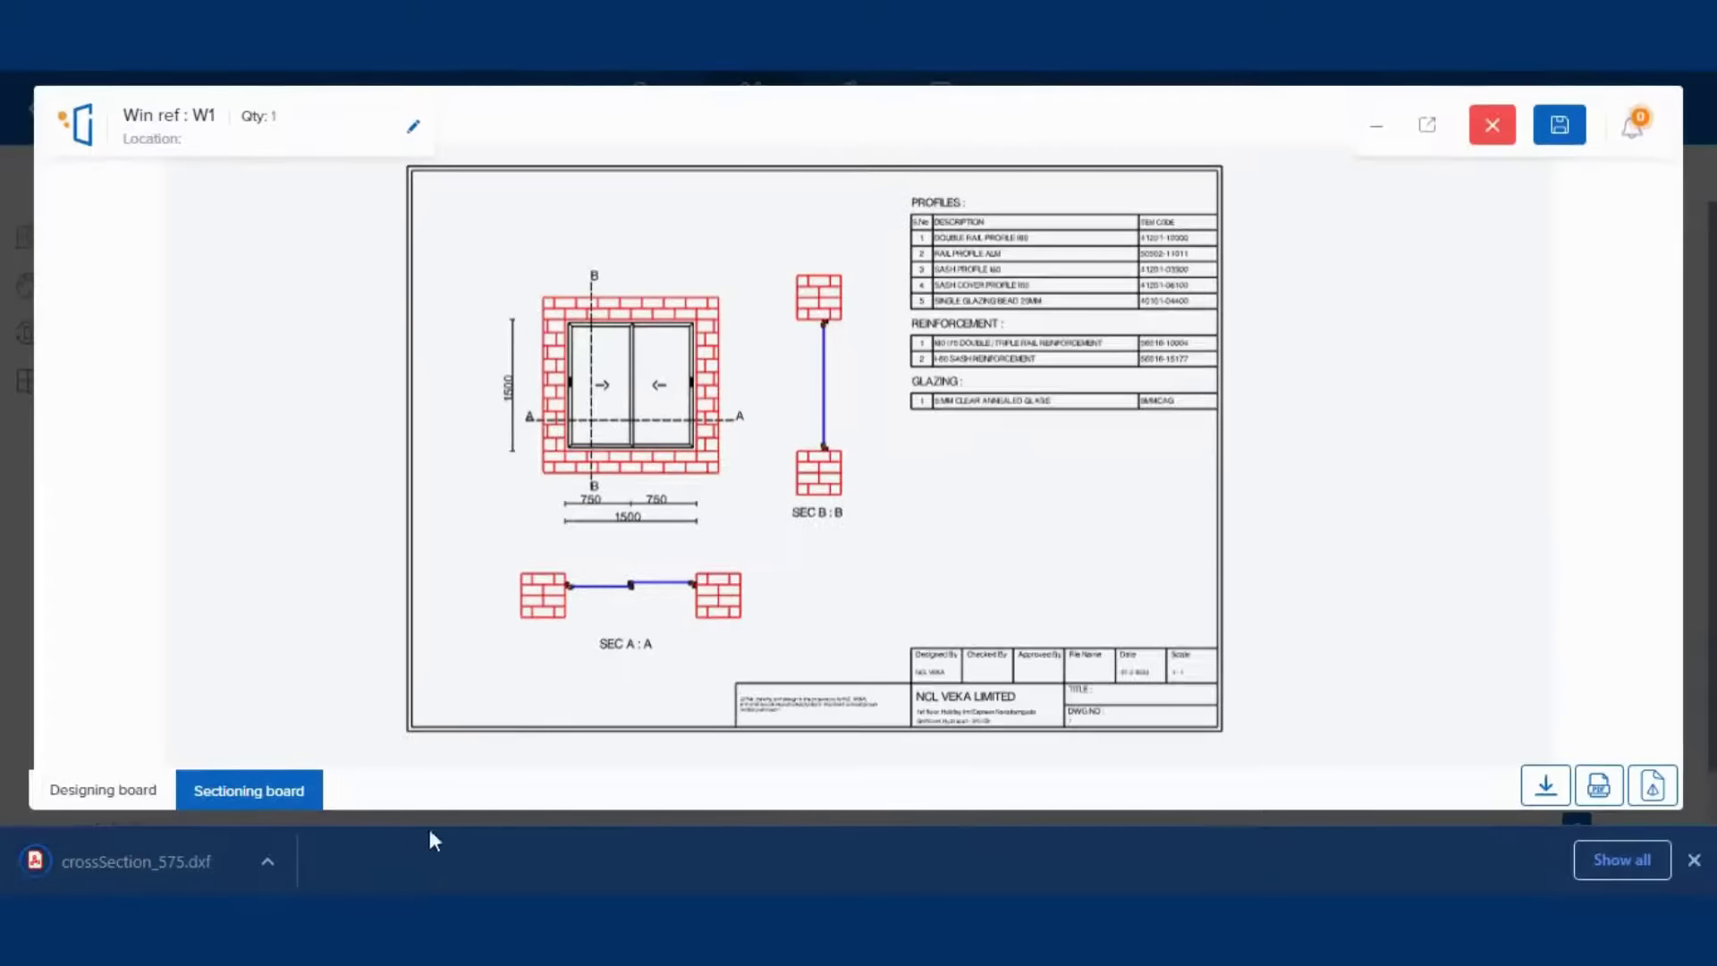
click(222, 863)
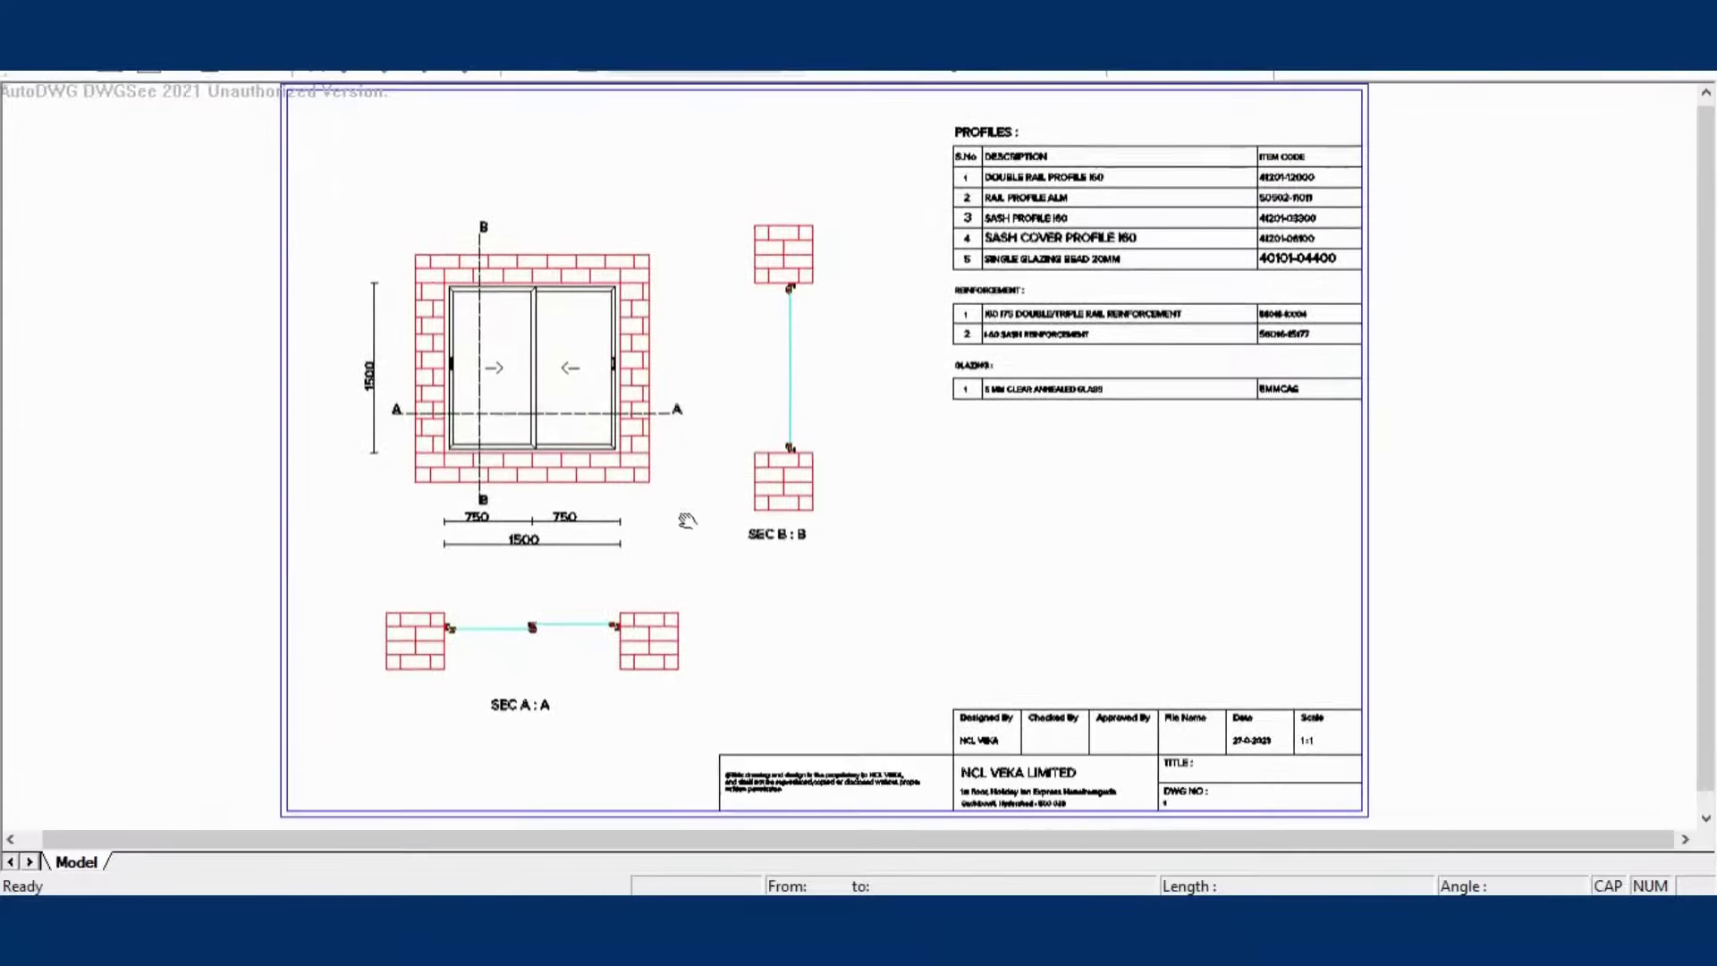
- Examine the DXF drawing up close, especially the frame and sash profiles in section A:A and the overall sheet
scroll(597, 442, up, 5)
mouse_move(799, 318)
mouse_down()
mouse_move(671, 683)
mouse_move(733, 502)
mouse_move(587, 690)
mouse_move(576, 671)
mouse_move(671, 668)
mouse_move(775, 778)
mouse_move(671, 572)
mouse_up()
scroll(671, 577, up, 3)
drag(379, 534, 453, 540)
scroll(453, 540, up, 2)
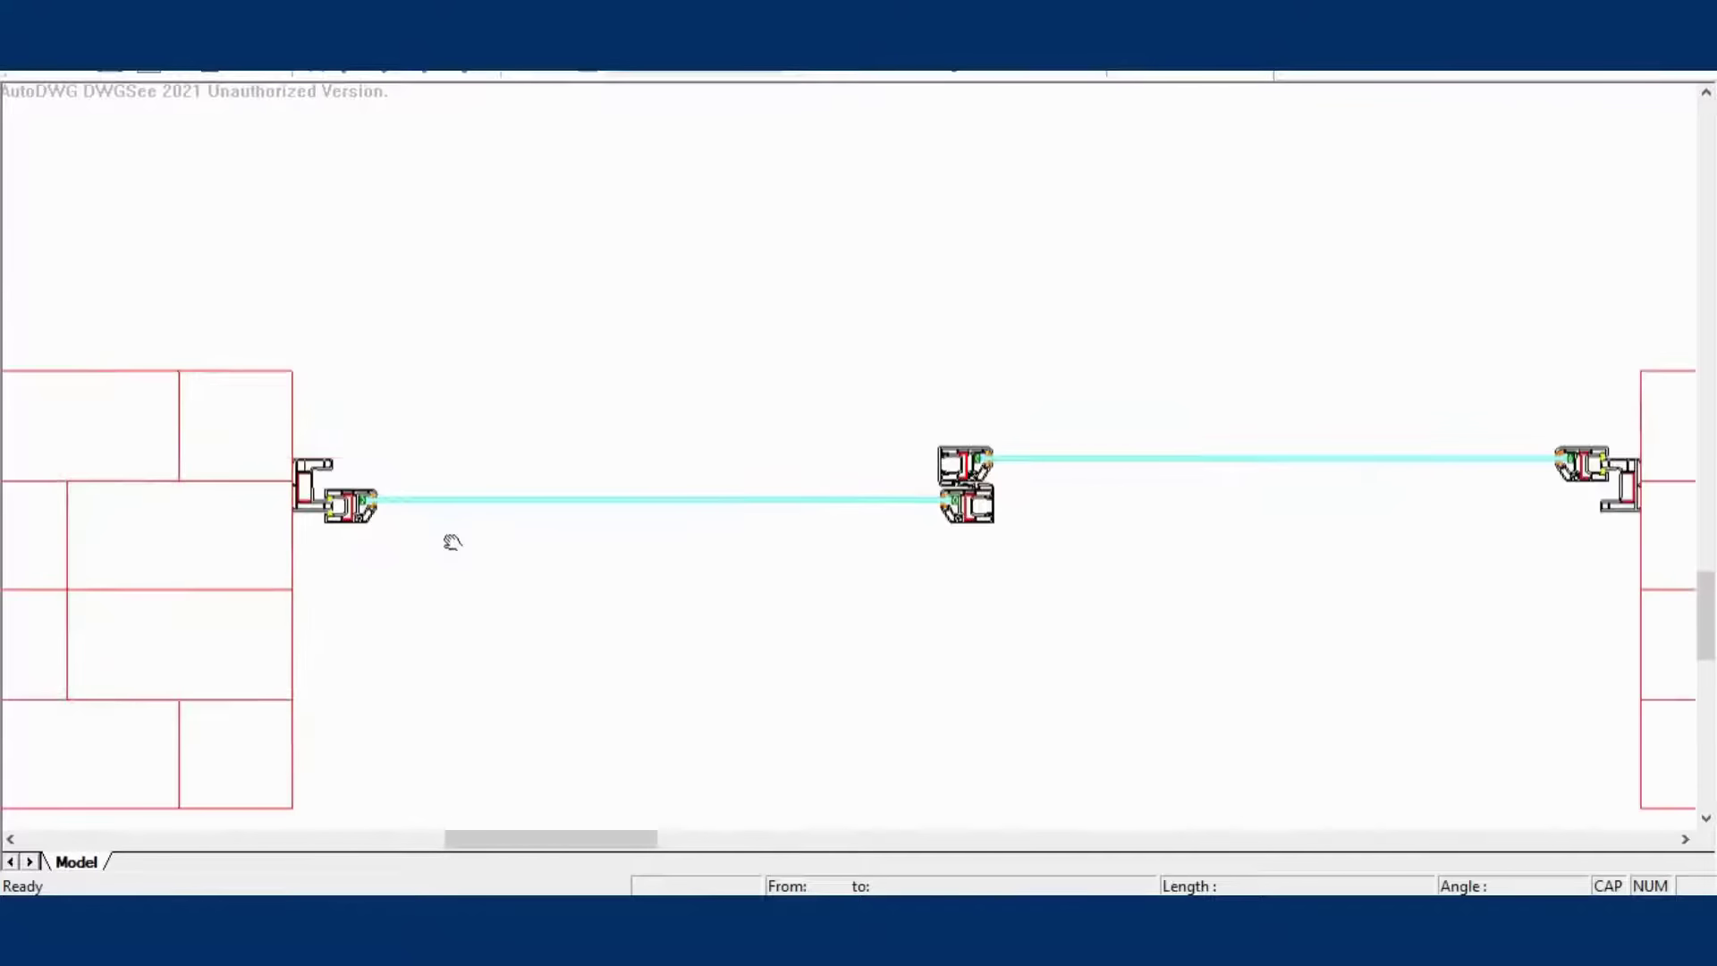
mouse_move(1259, 593)
mouse_down()
mouse_move(636, 582)
mouse_move(832, 560)
mouse_up()
scroll(740, 475, down, 3)
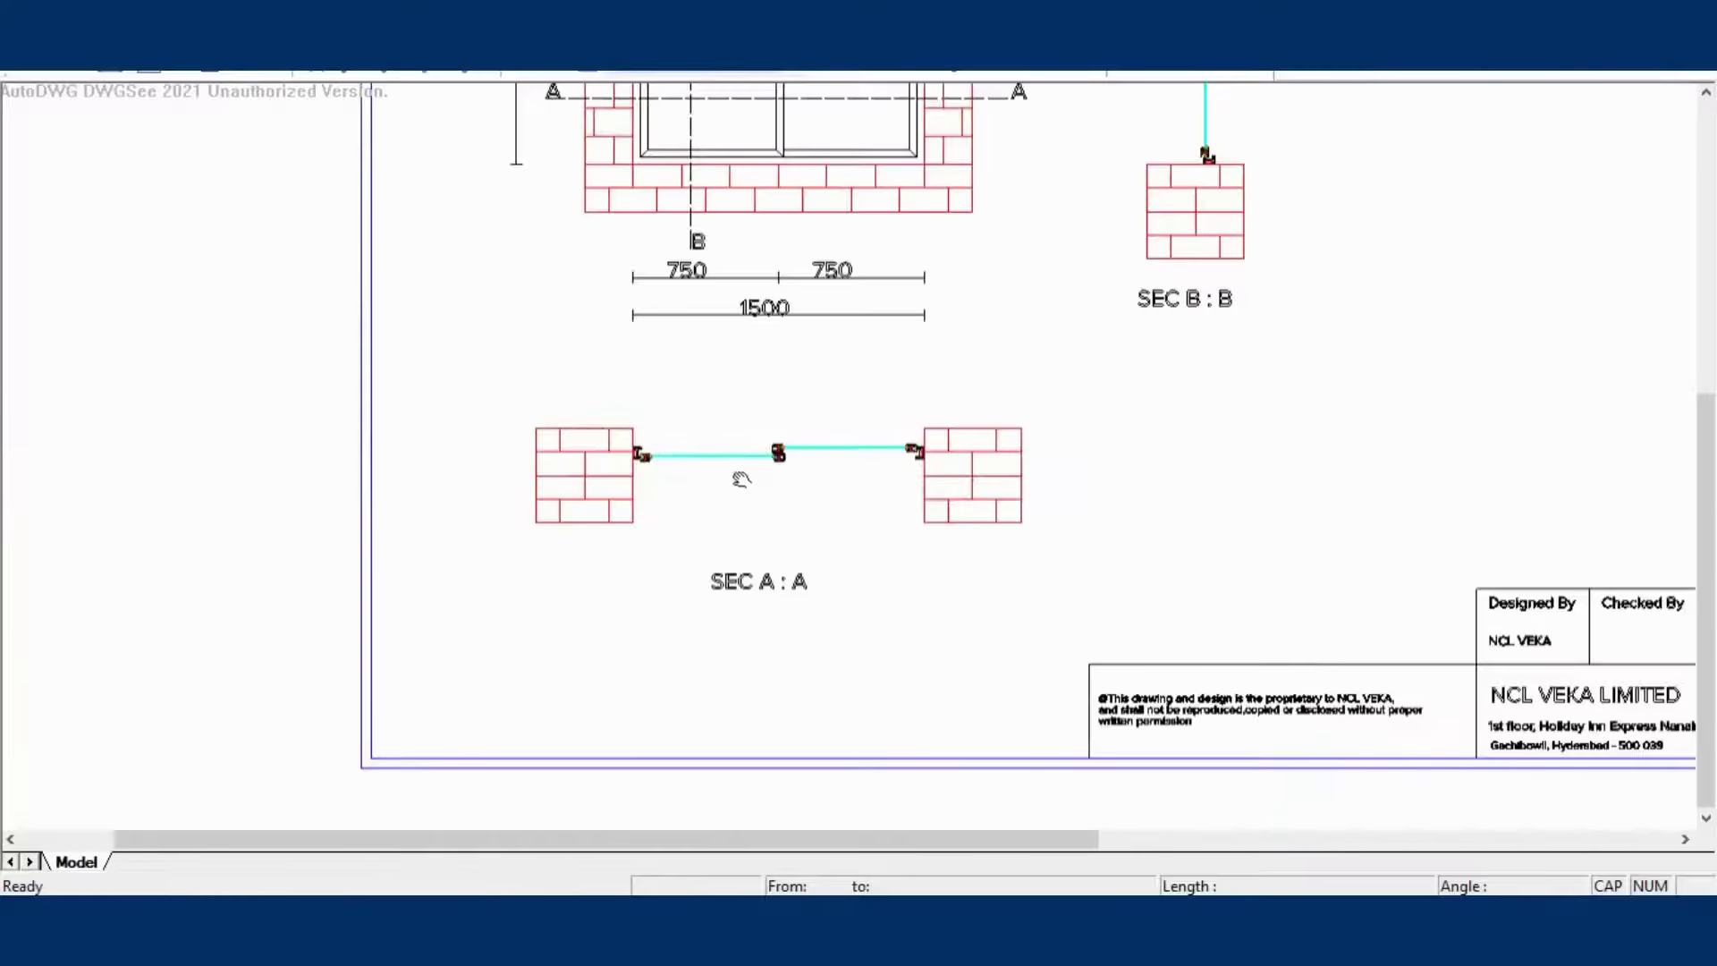
scroll(954, 547, down, 2)
drag(1254, 435, 851, 548)
scroll(1529, 256, down, 1)
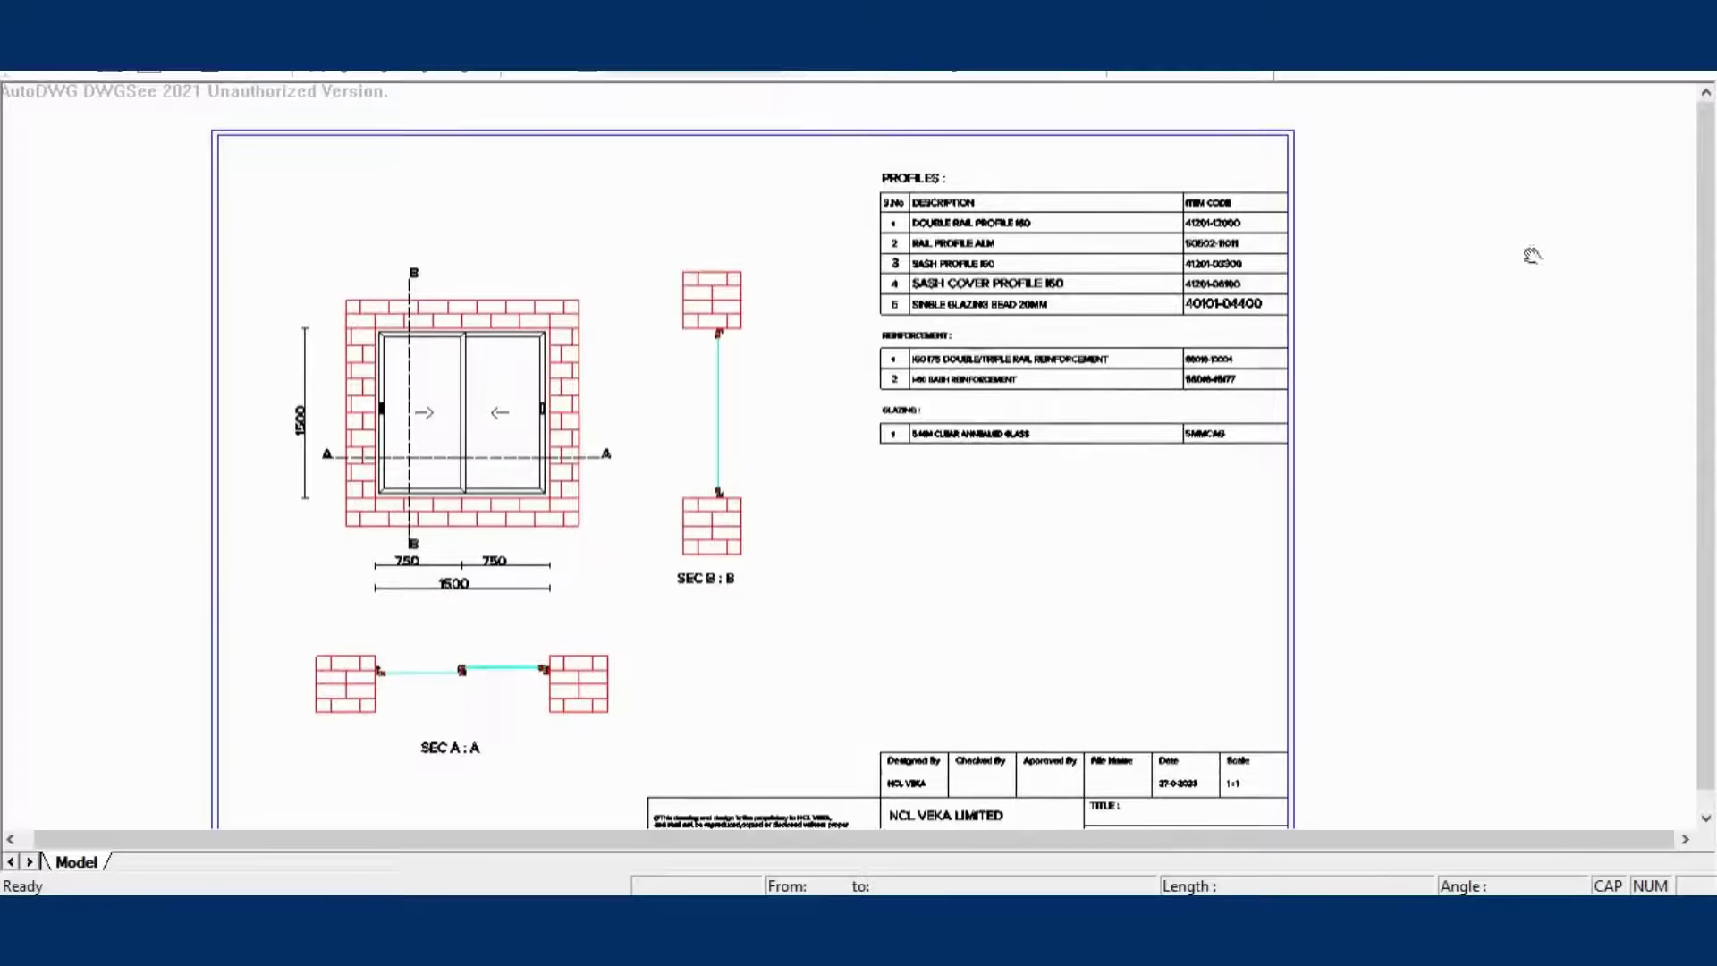
scroll(1529, 257, up, 1)
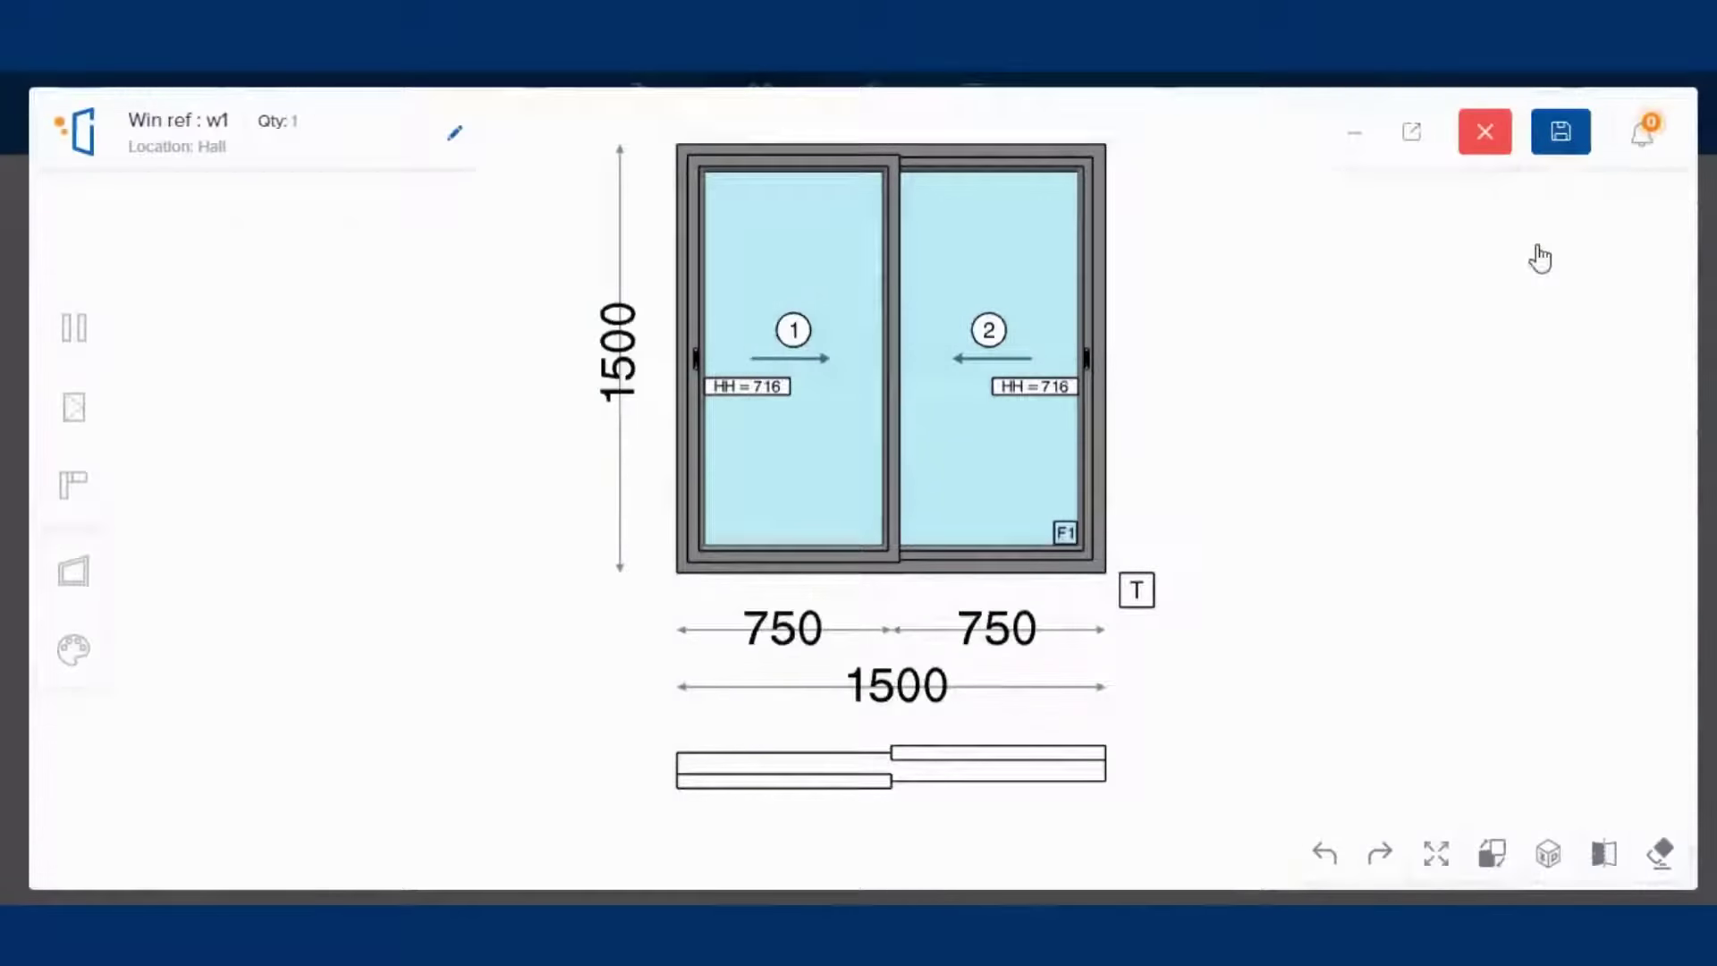
- Save the w1 sliding window design and select the French Window design from the catalog
click(1561, 131)
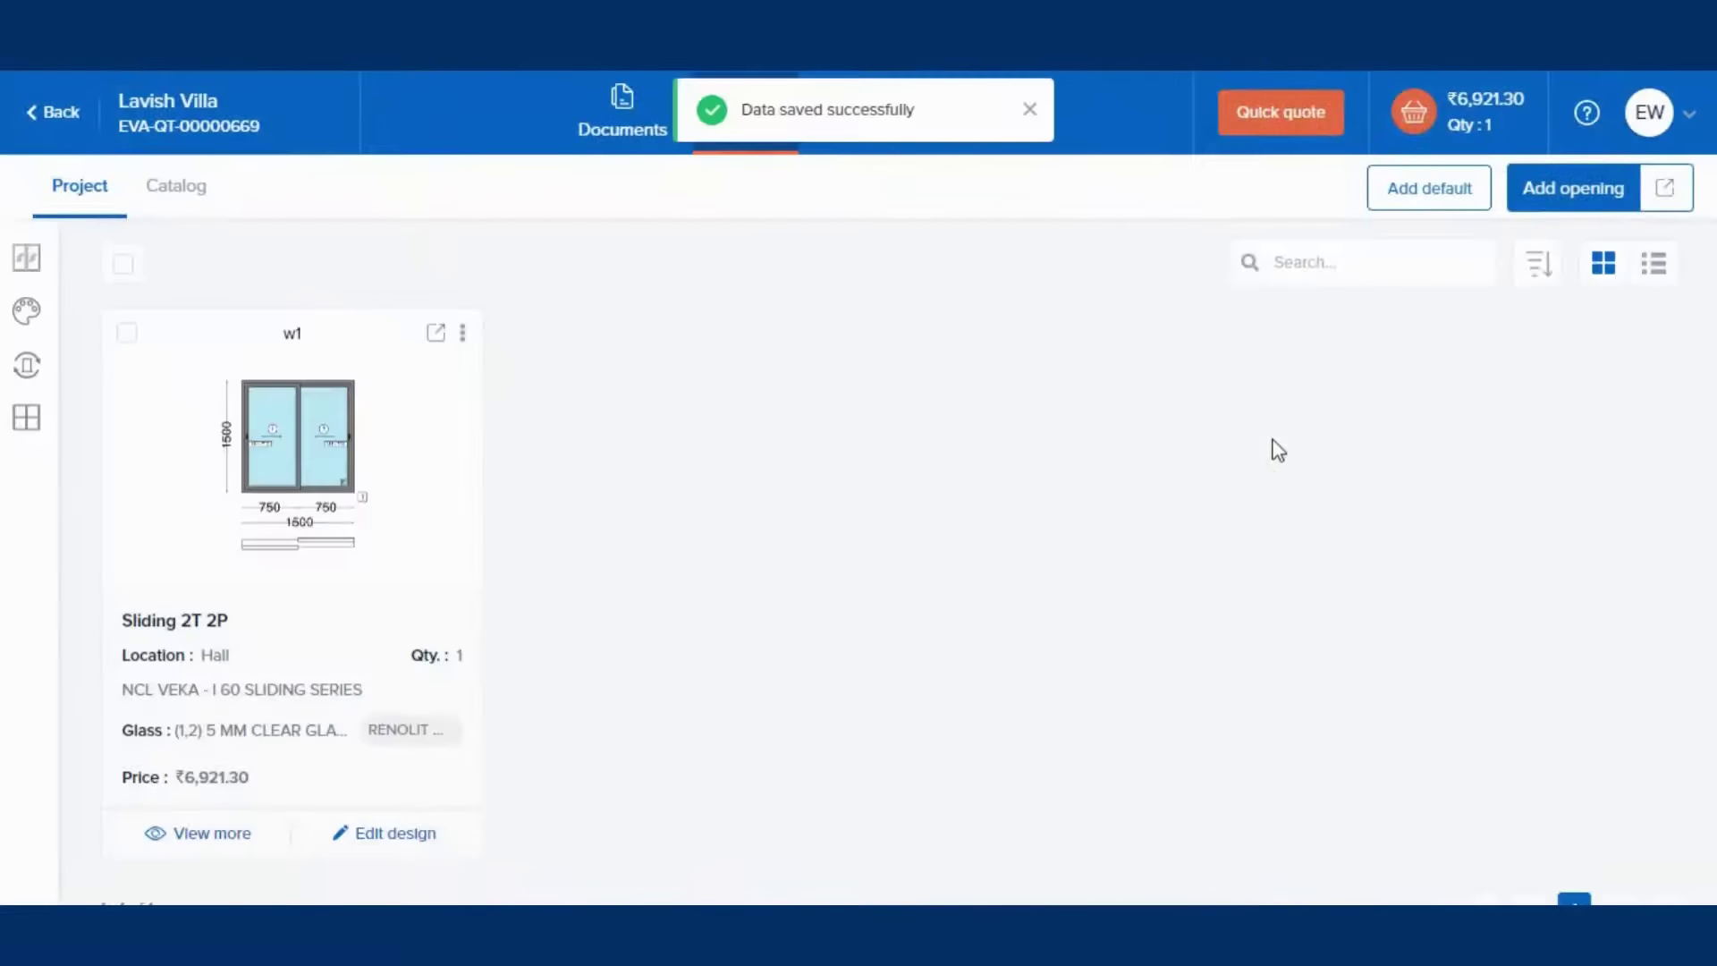
click(190, 209)
click(1422, 261)
text(French Window)
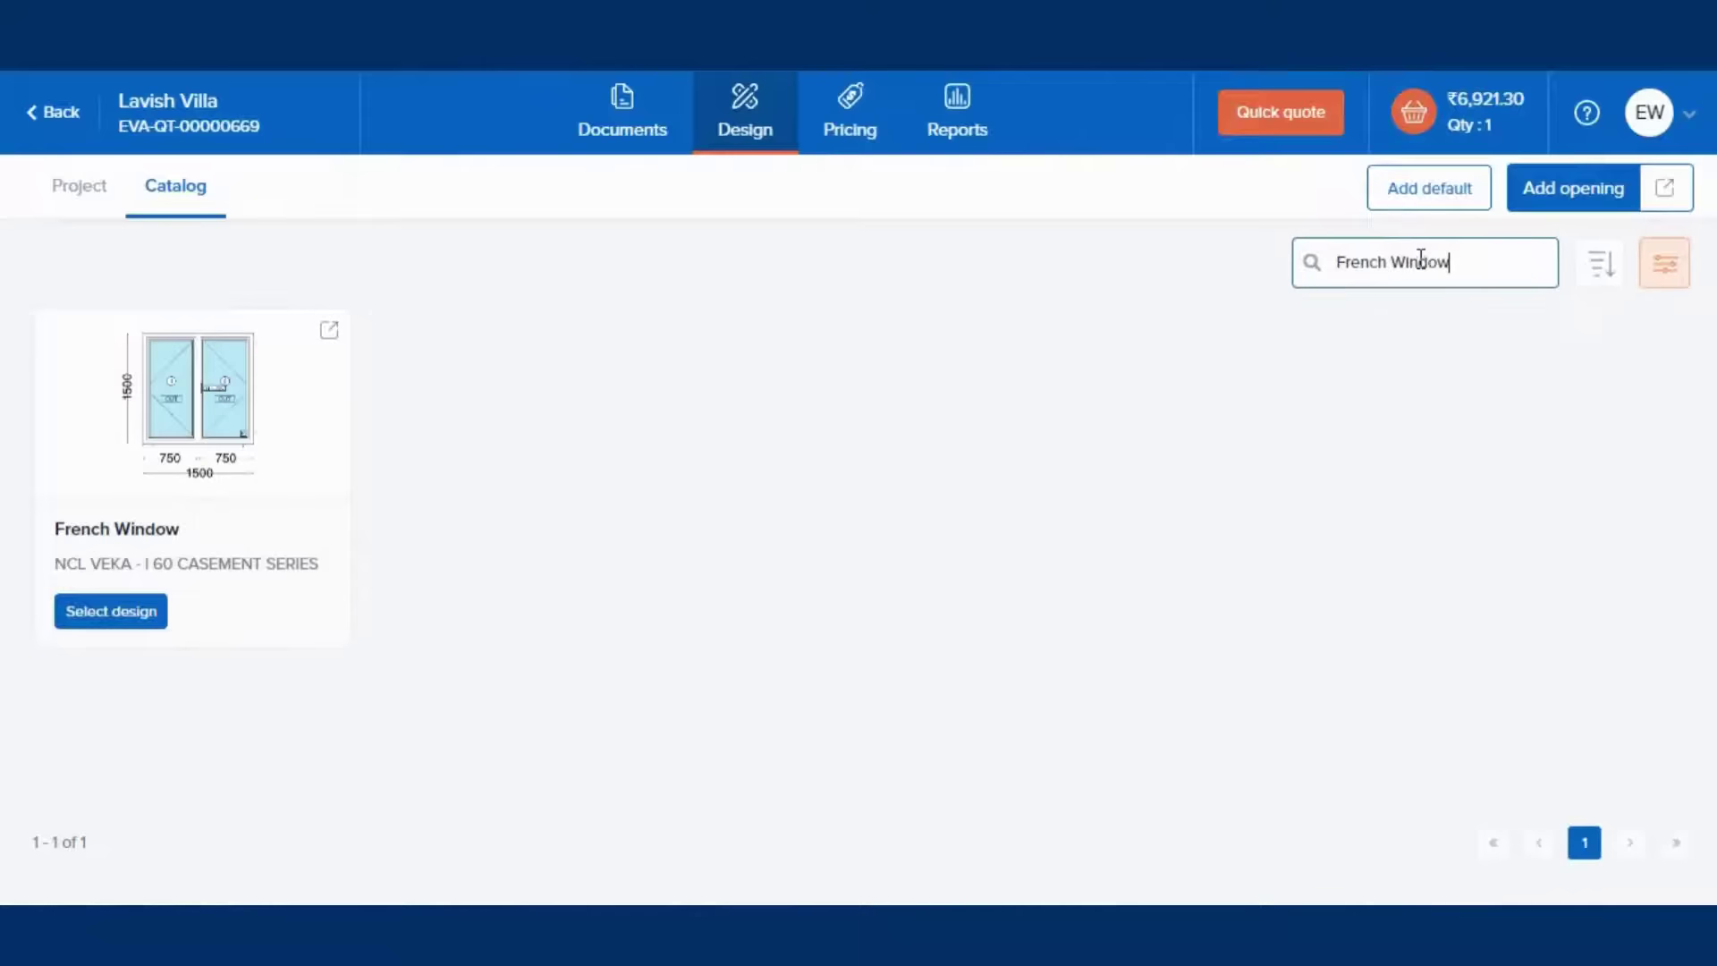
click(137, 617)
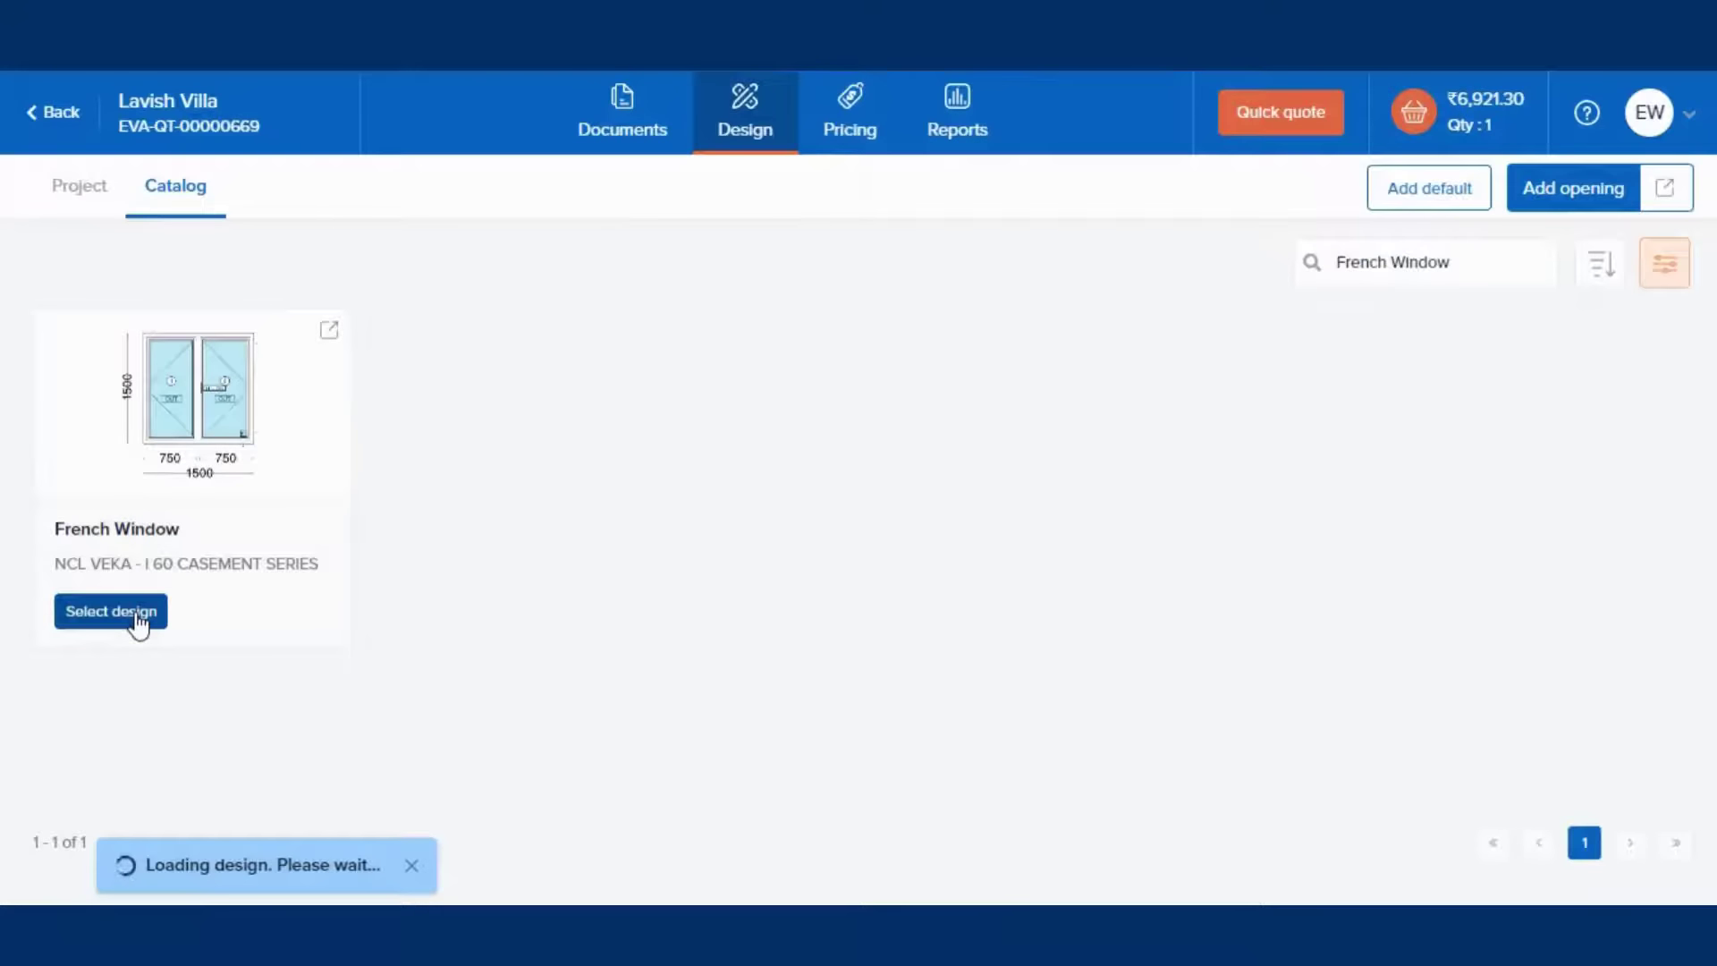
- Give the French window design reference w2, quantity 1, location Bedroom and a floor number, and save the design
click(172, 306)
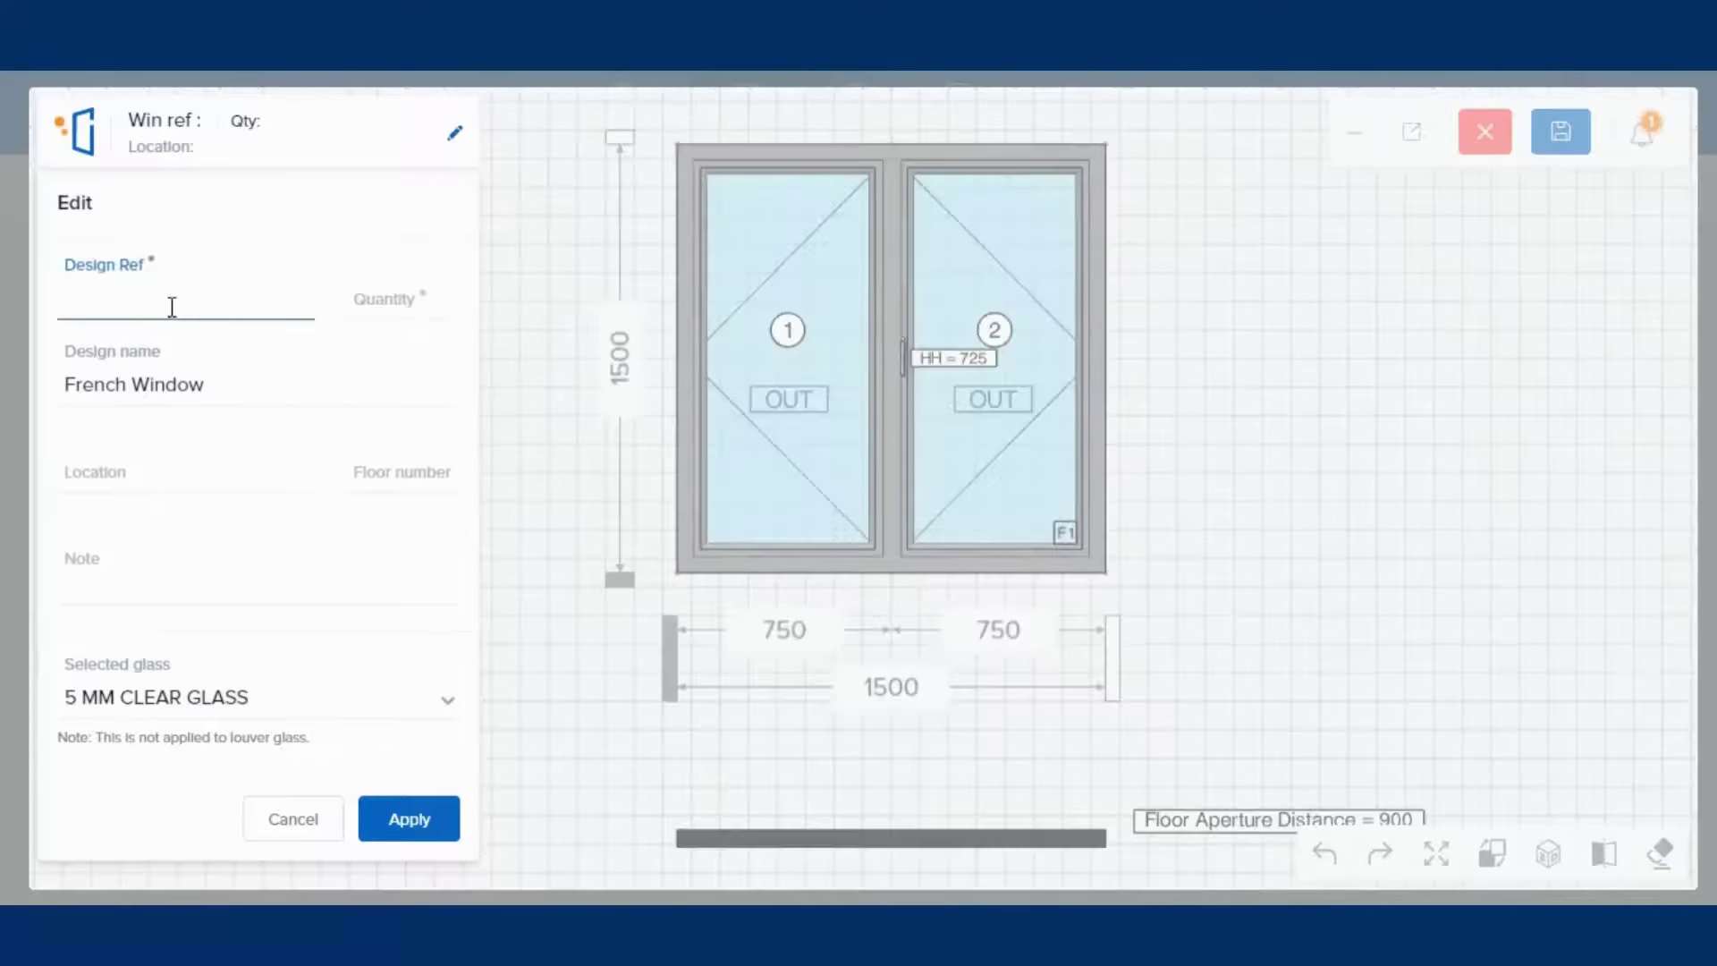
text(w2)
click(449, 305)
text(1)
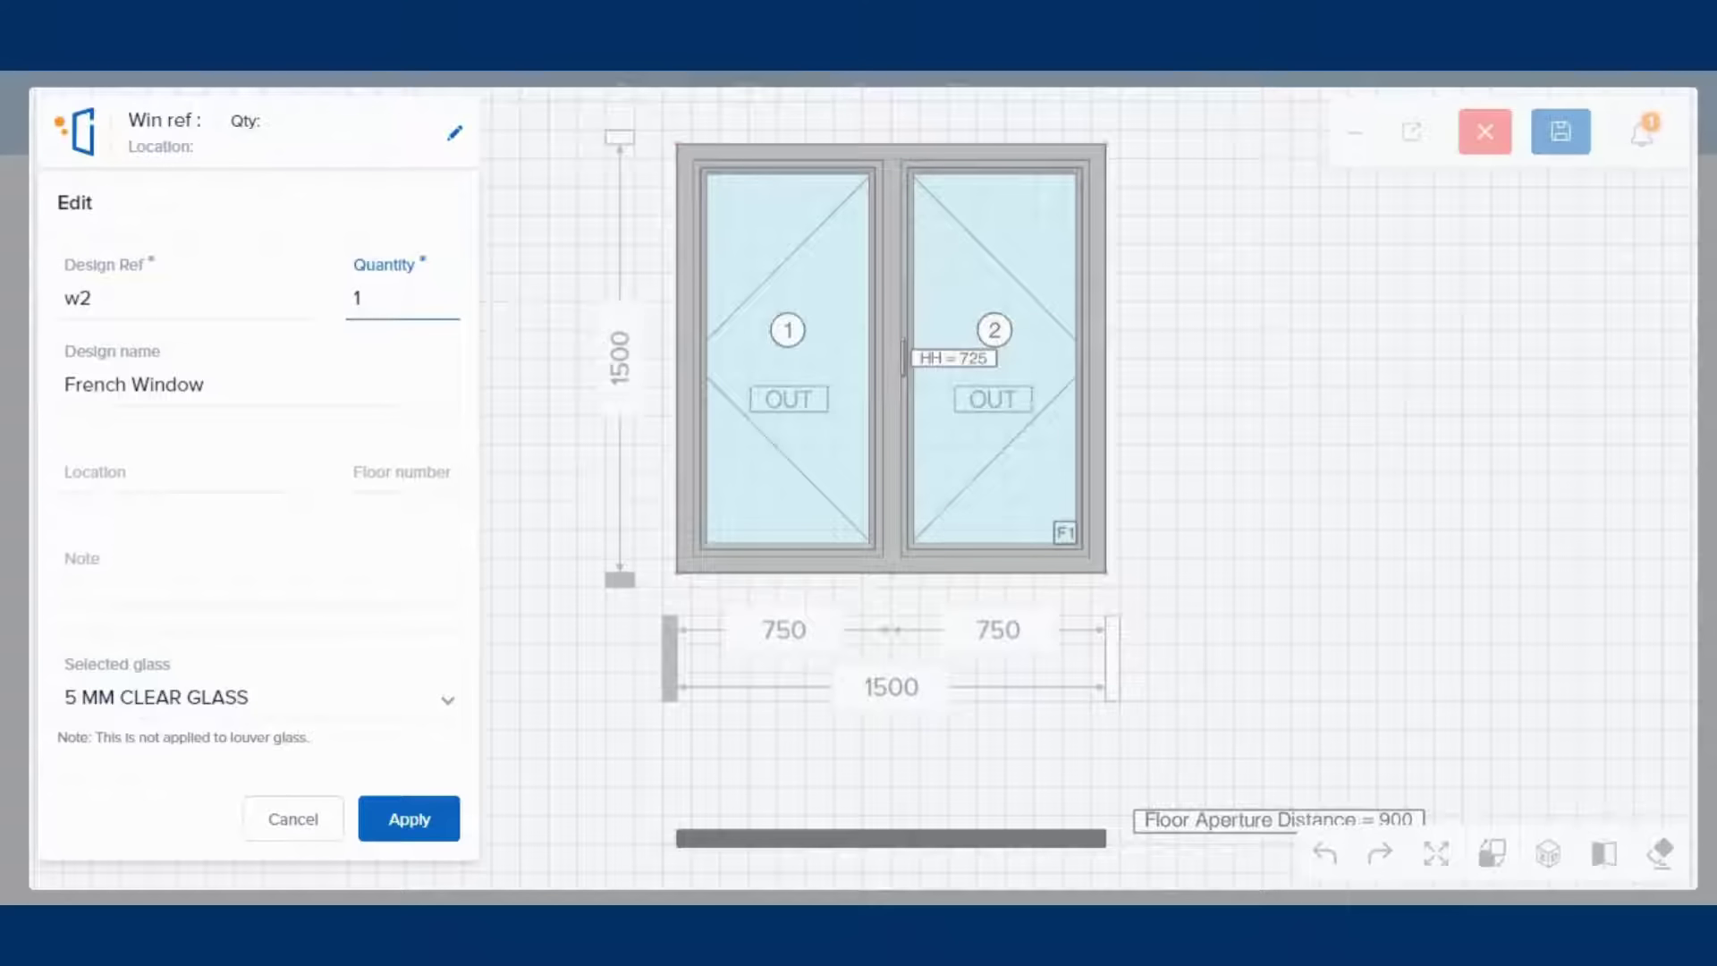
text(Bedroom)
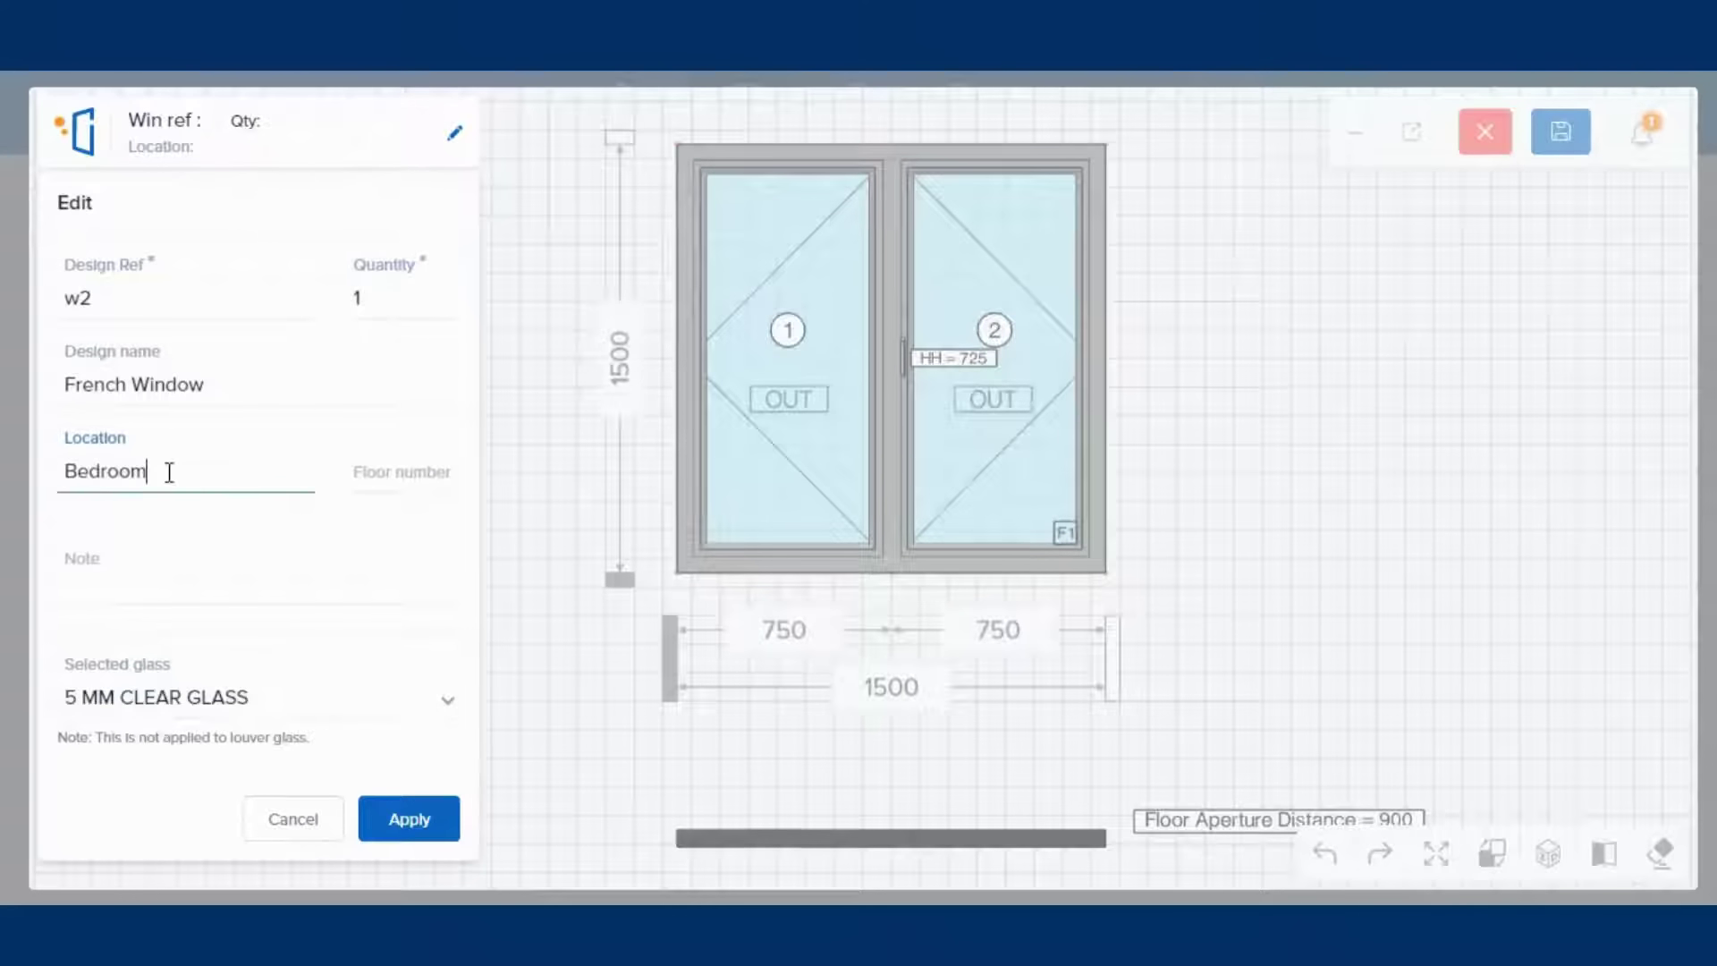
click(455, 477)
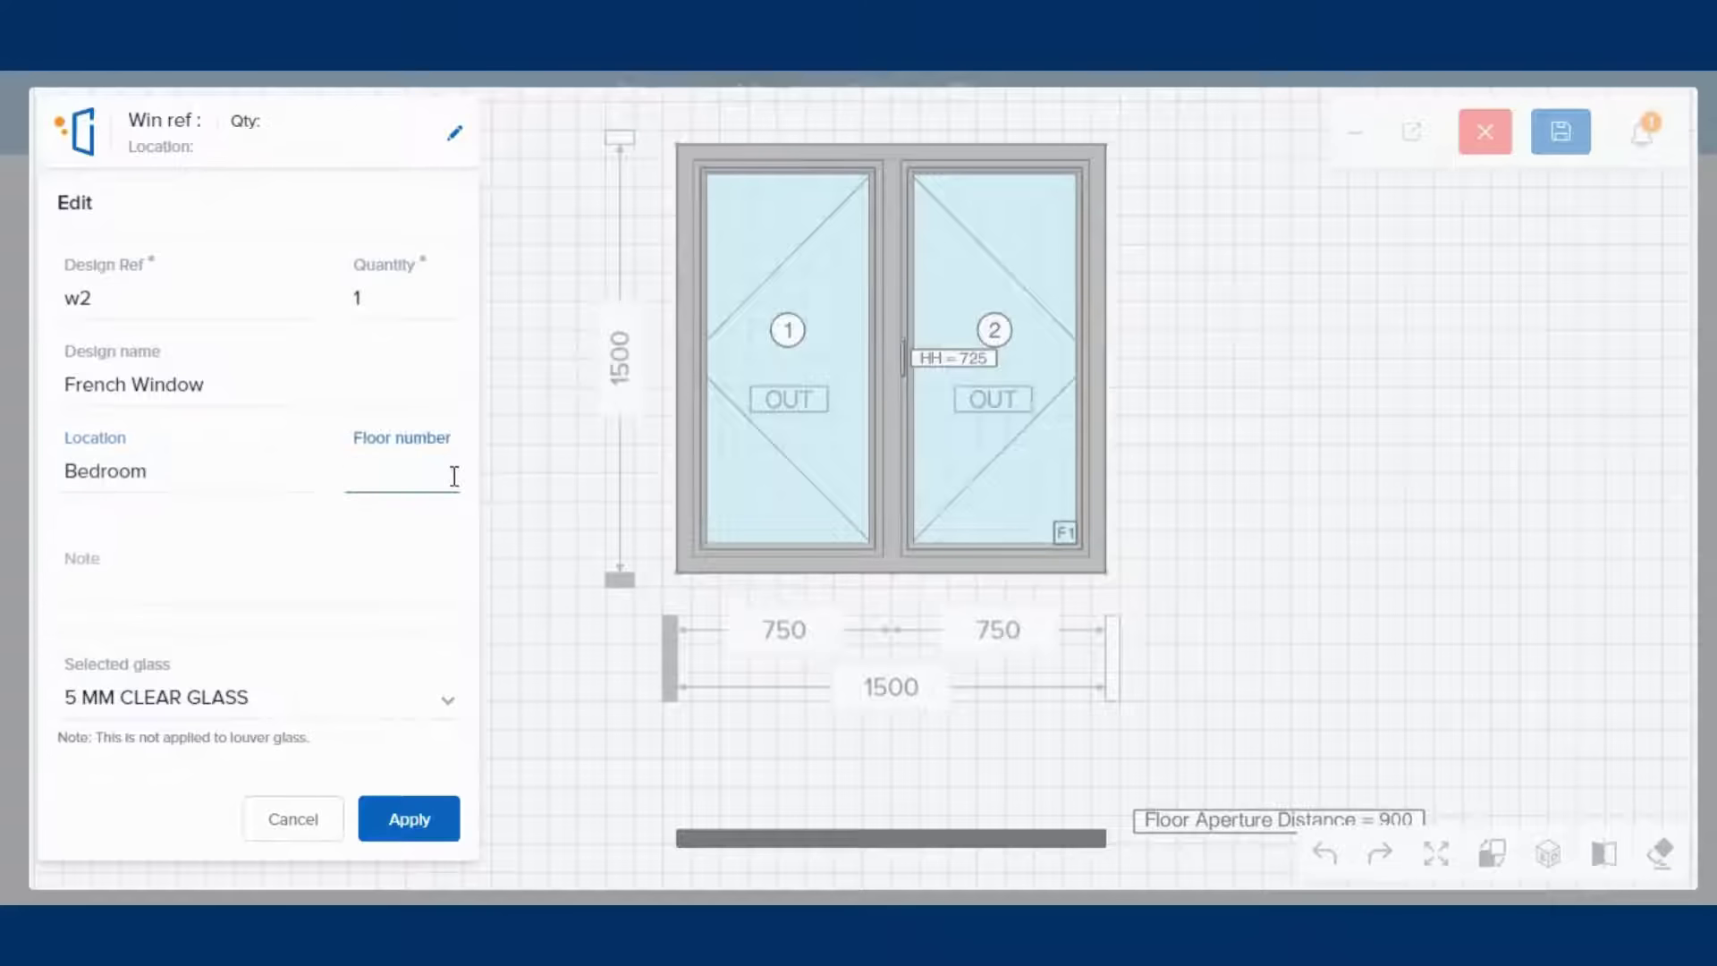
click(424, 817)
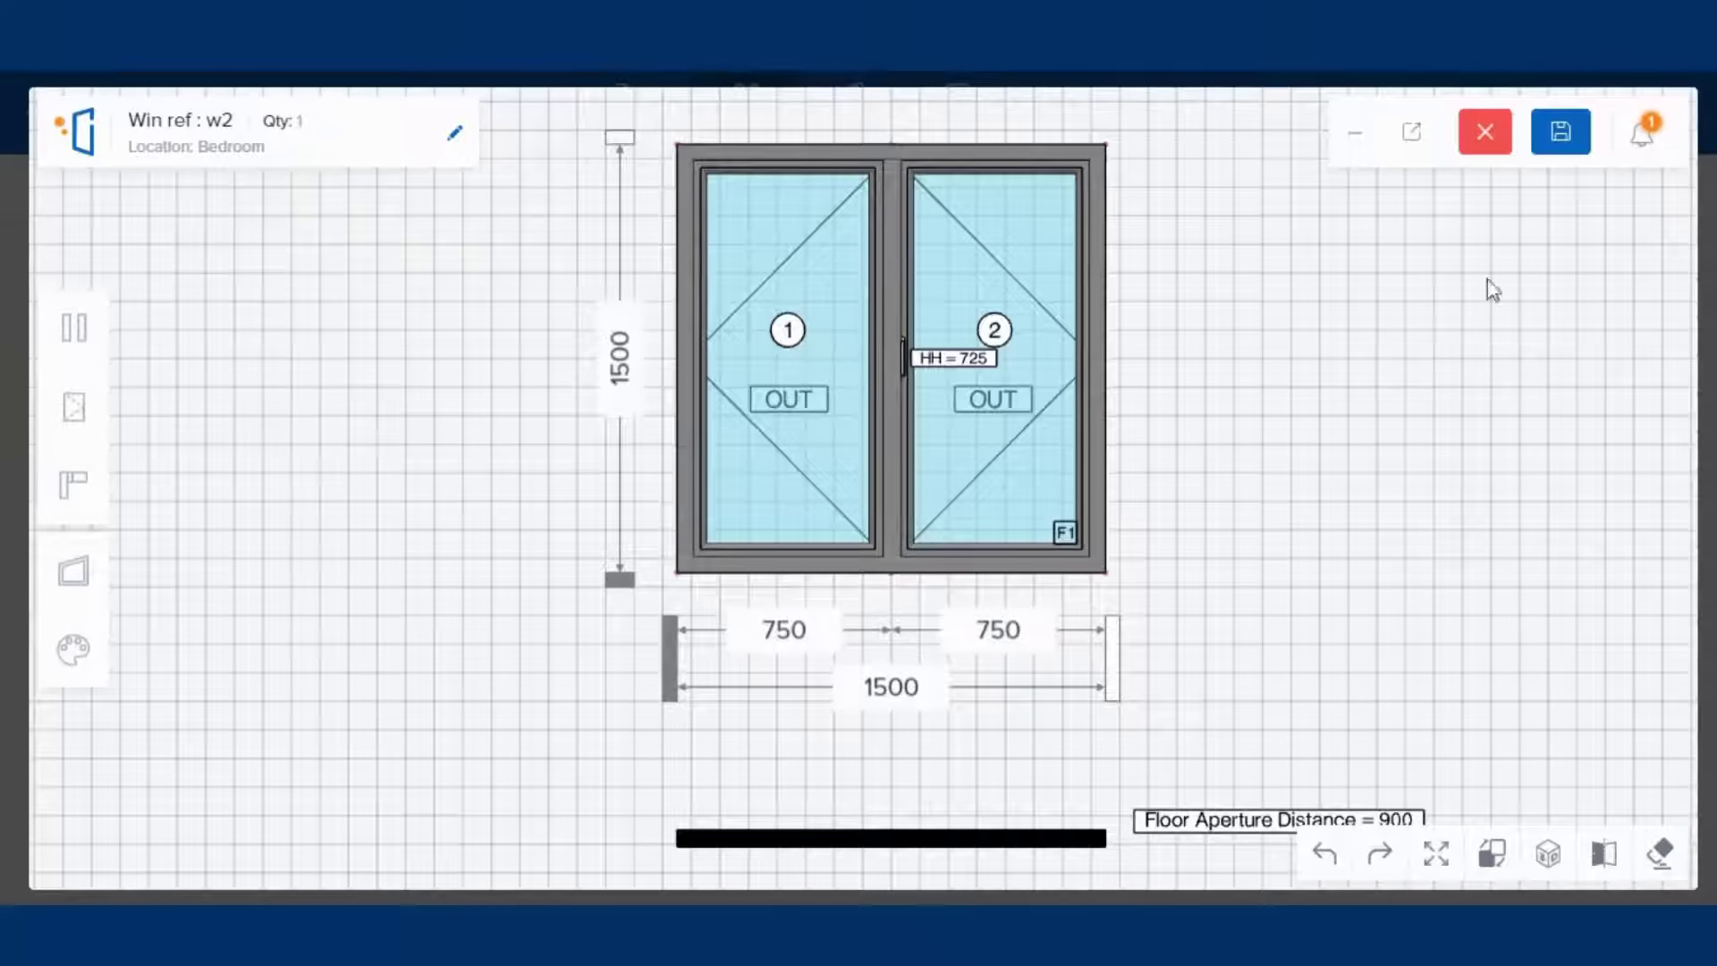
click(1561, 132)
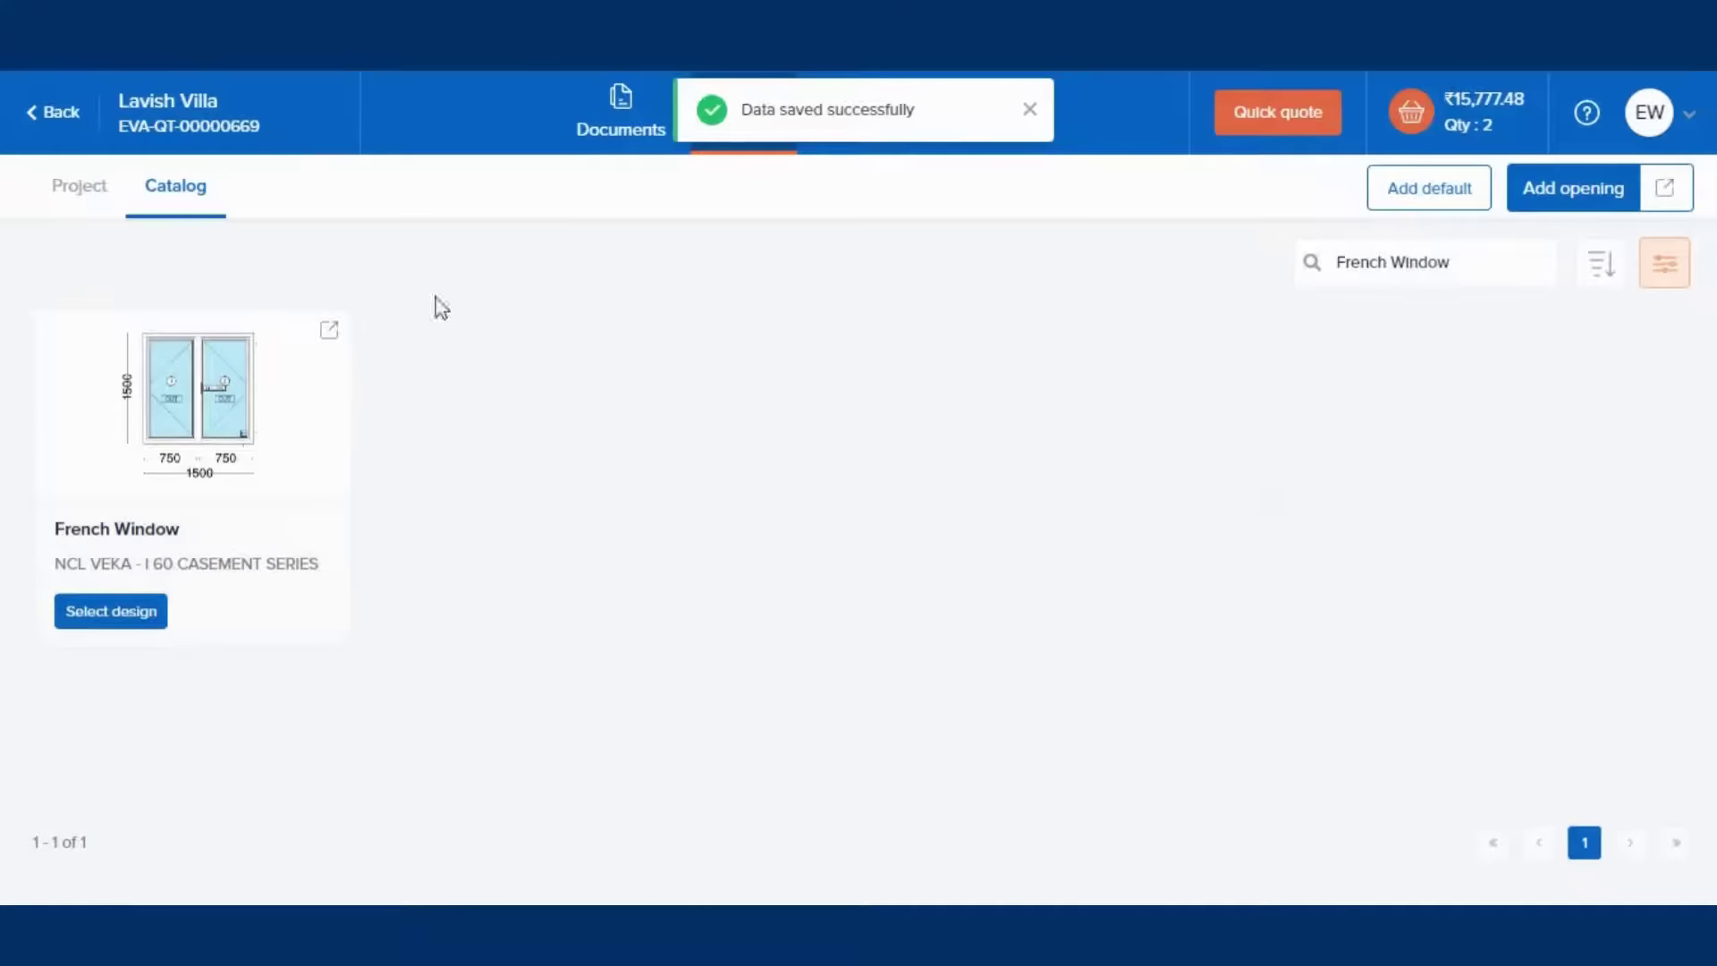
- Duplicate the w1 sliding window as w3 with quantity 1, location Hall and floor number 2
click(89, 207)
click(860, 332)
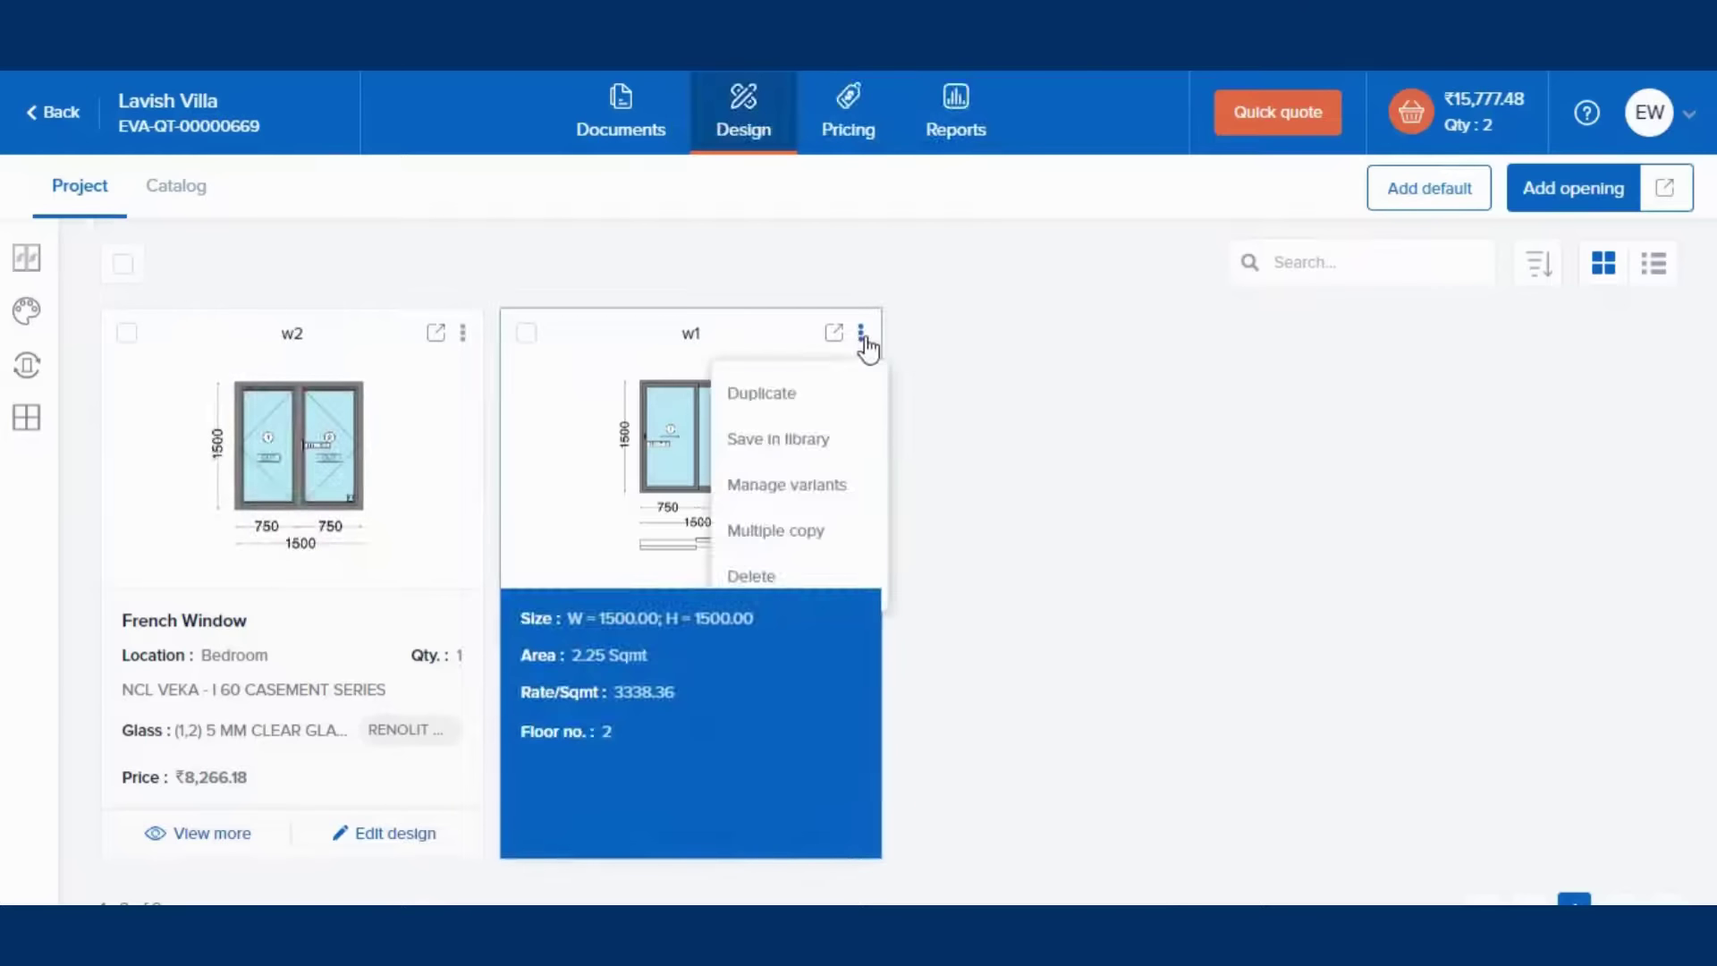
click(797, 394)
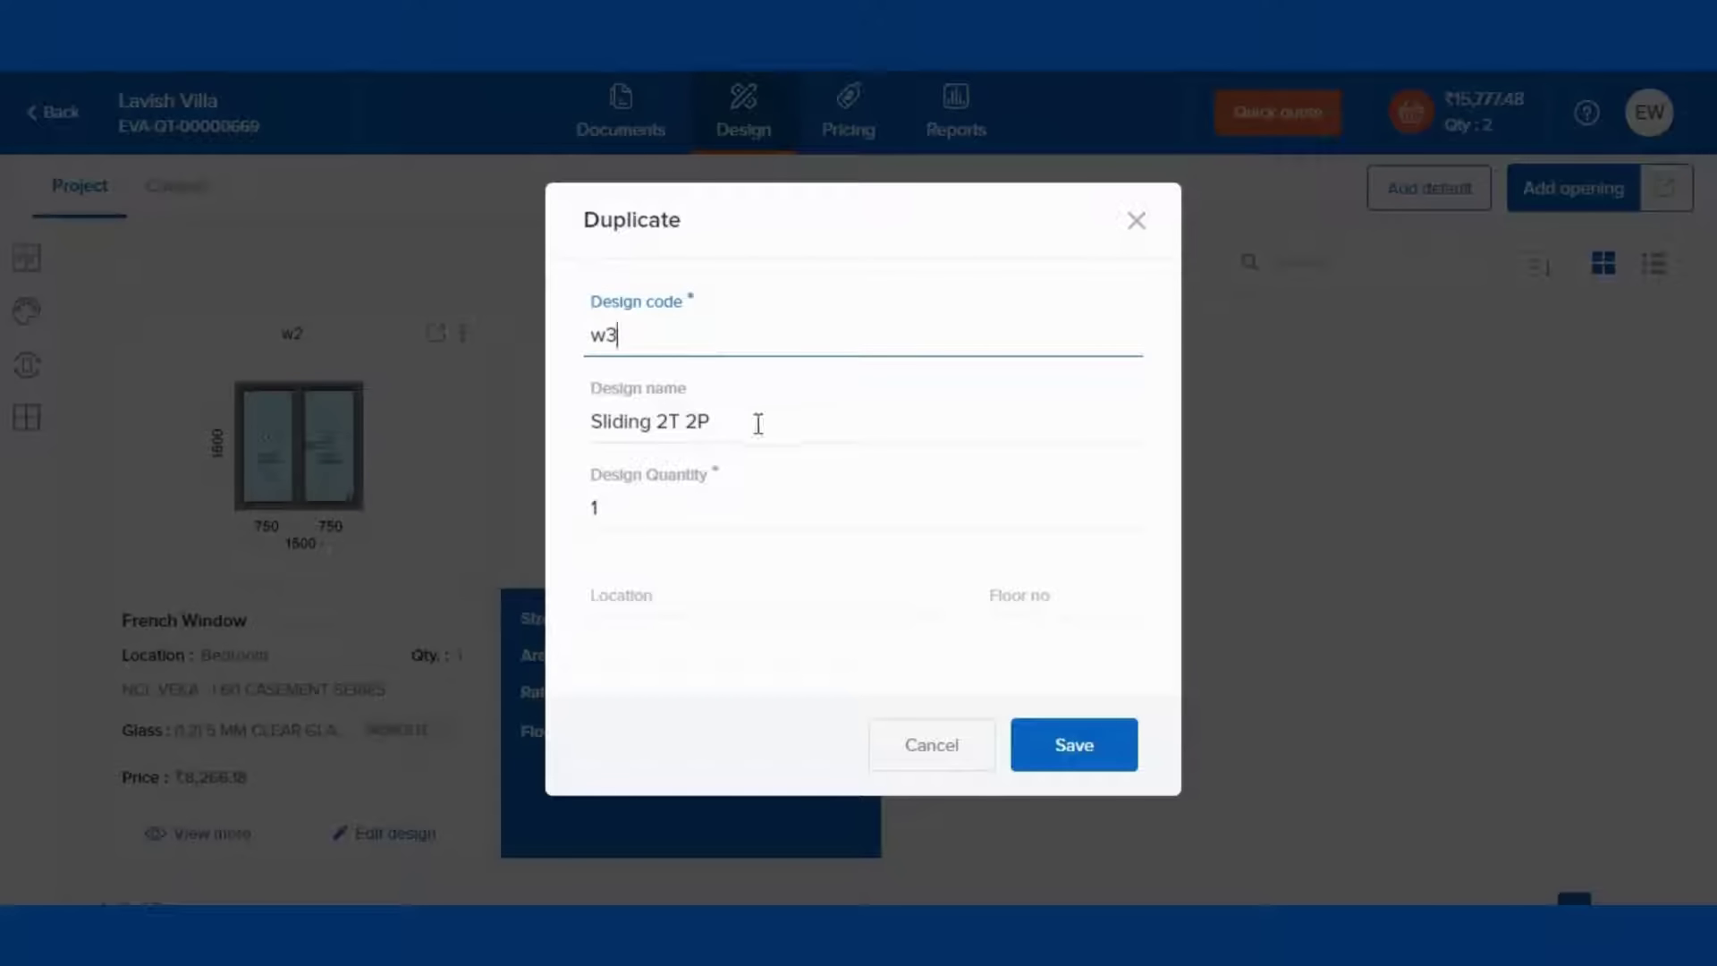
click(658, 613)
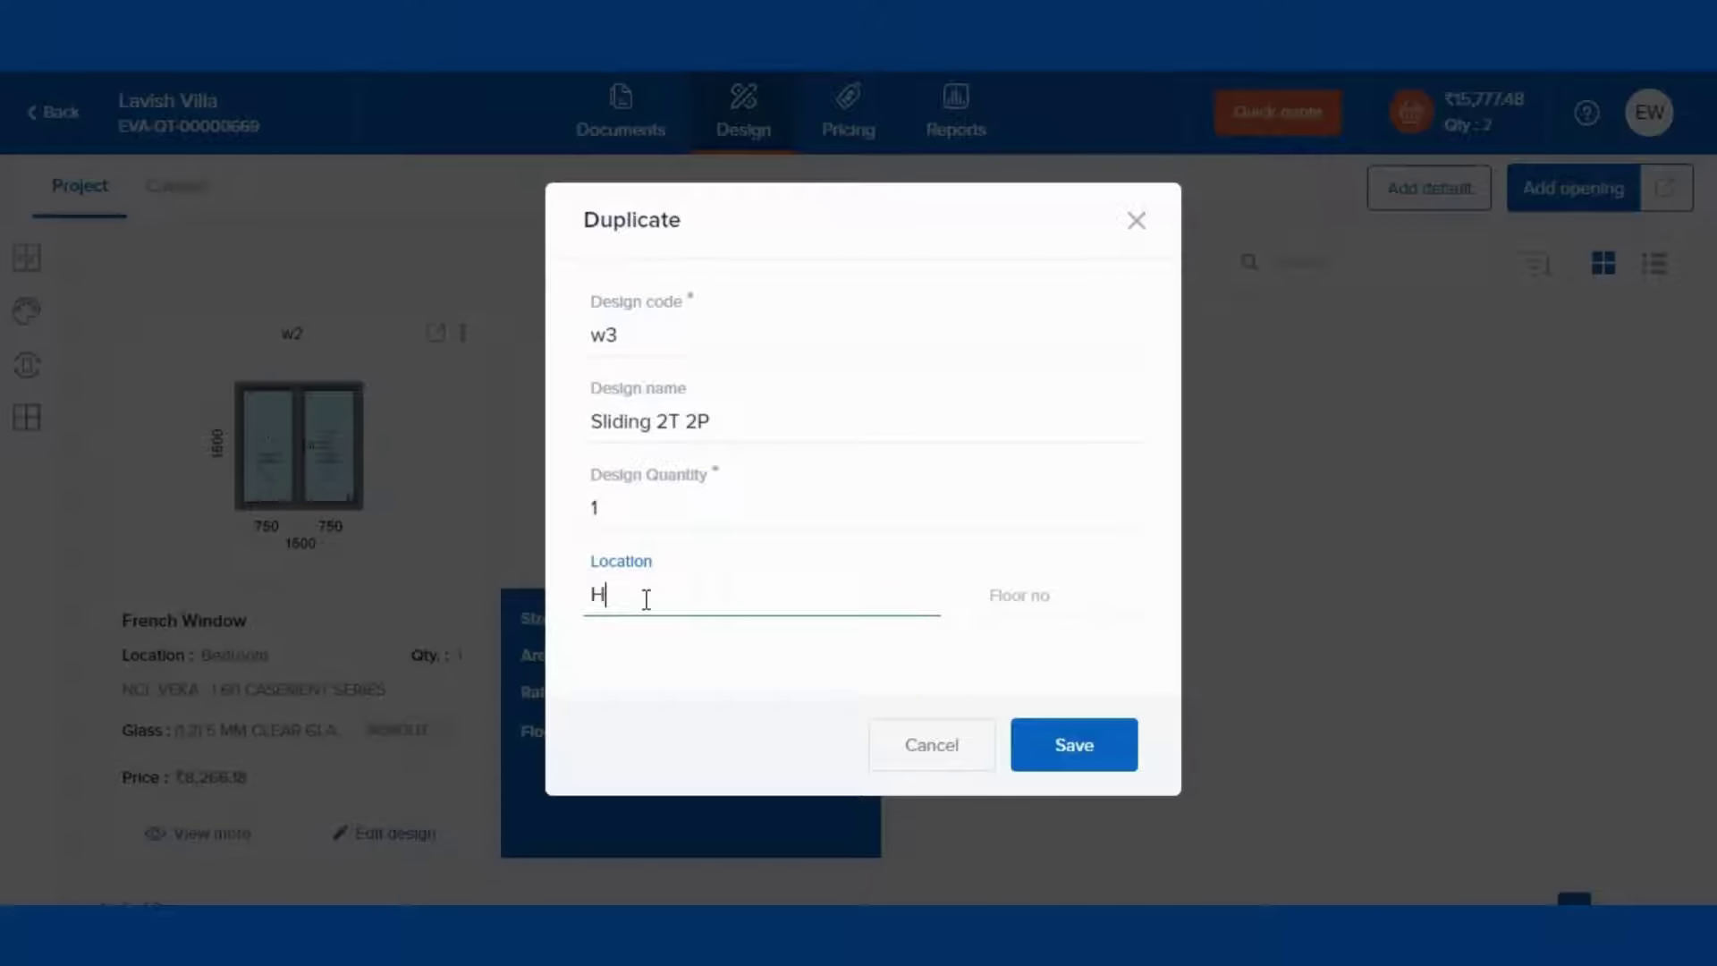
click(1003, 590)
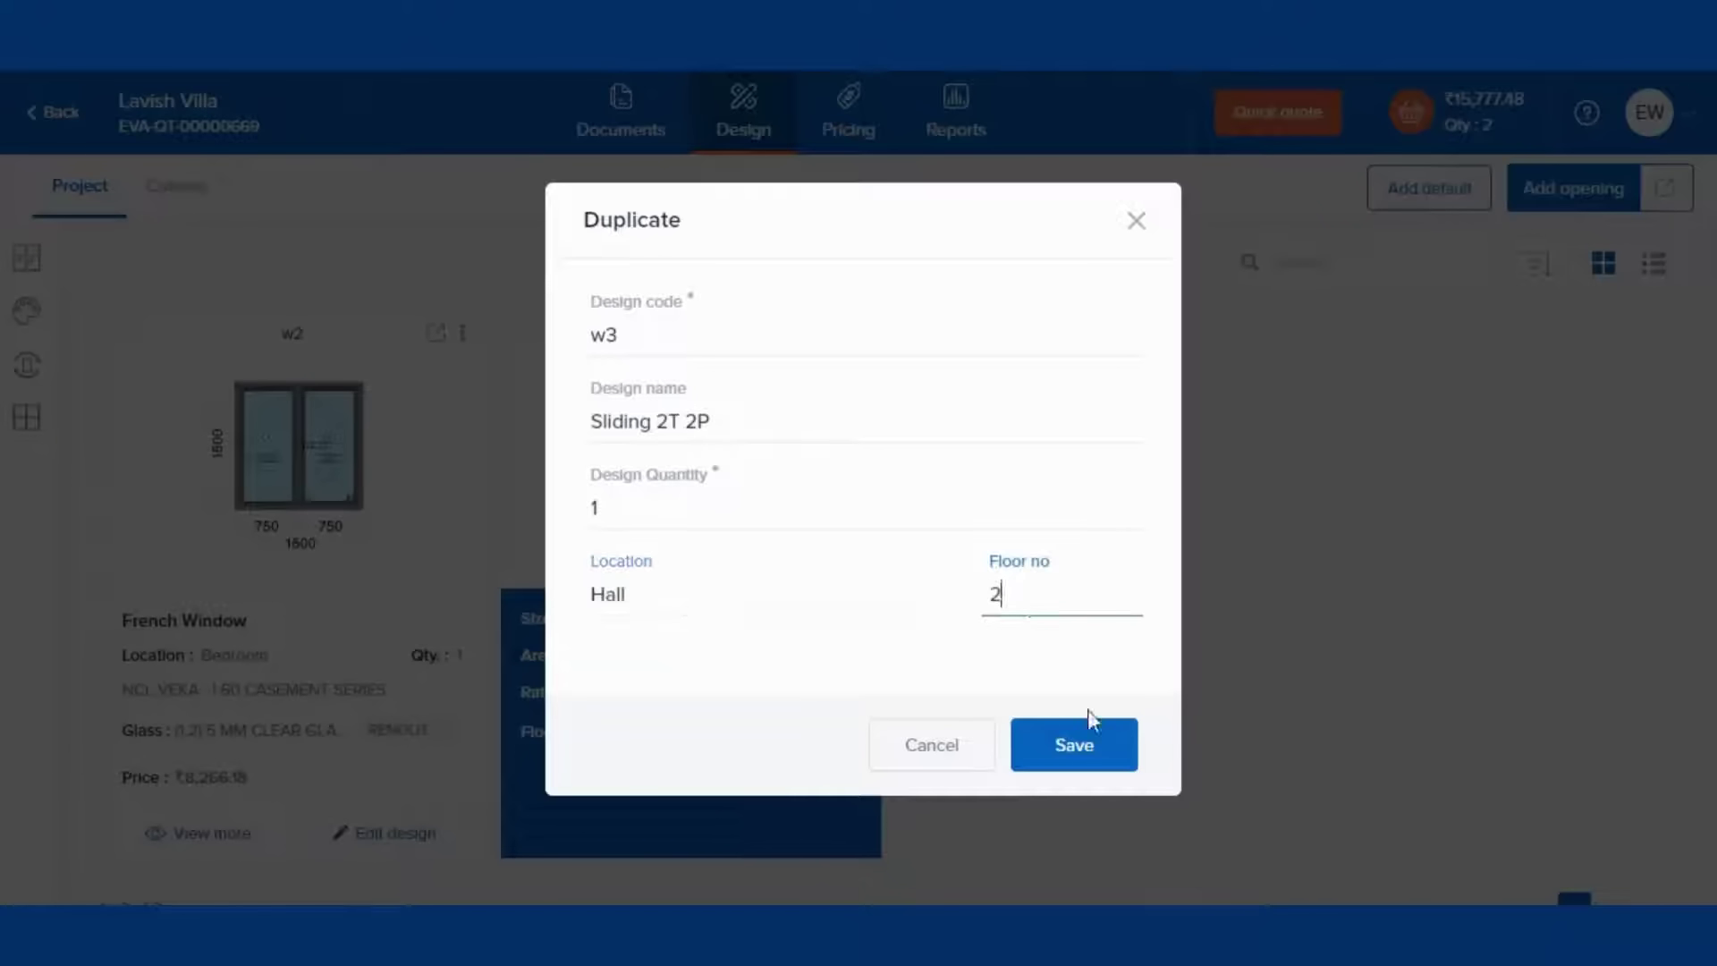
click(1089, 741)
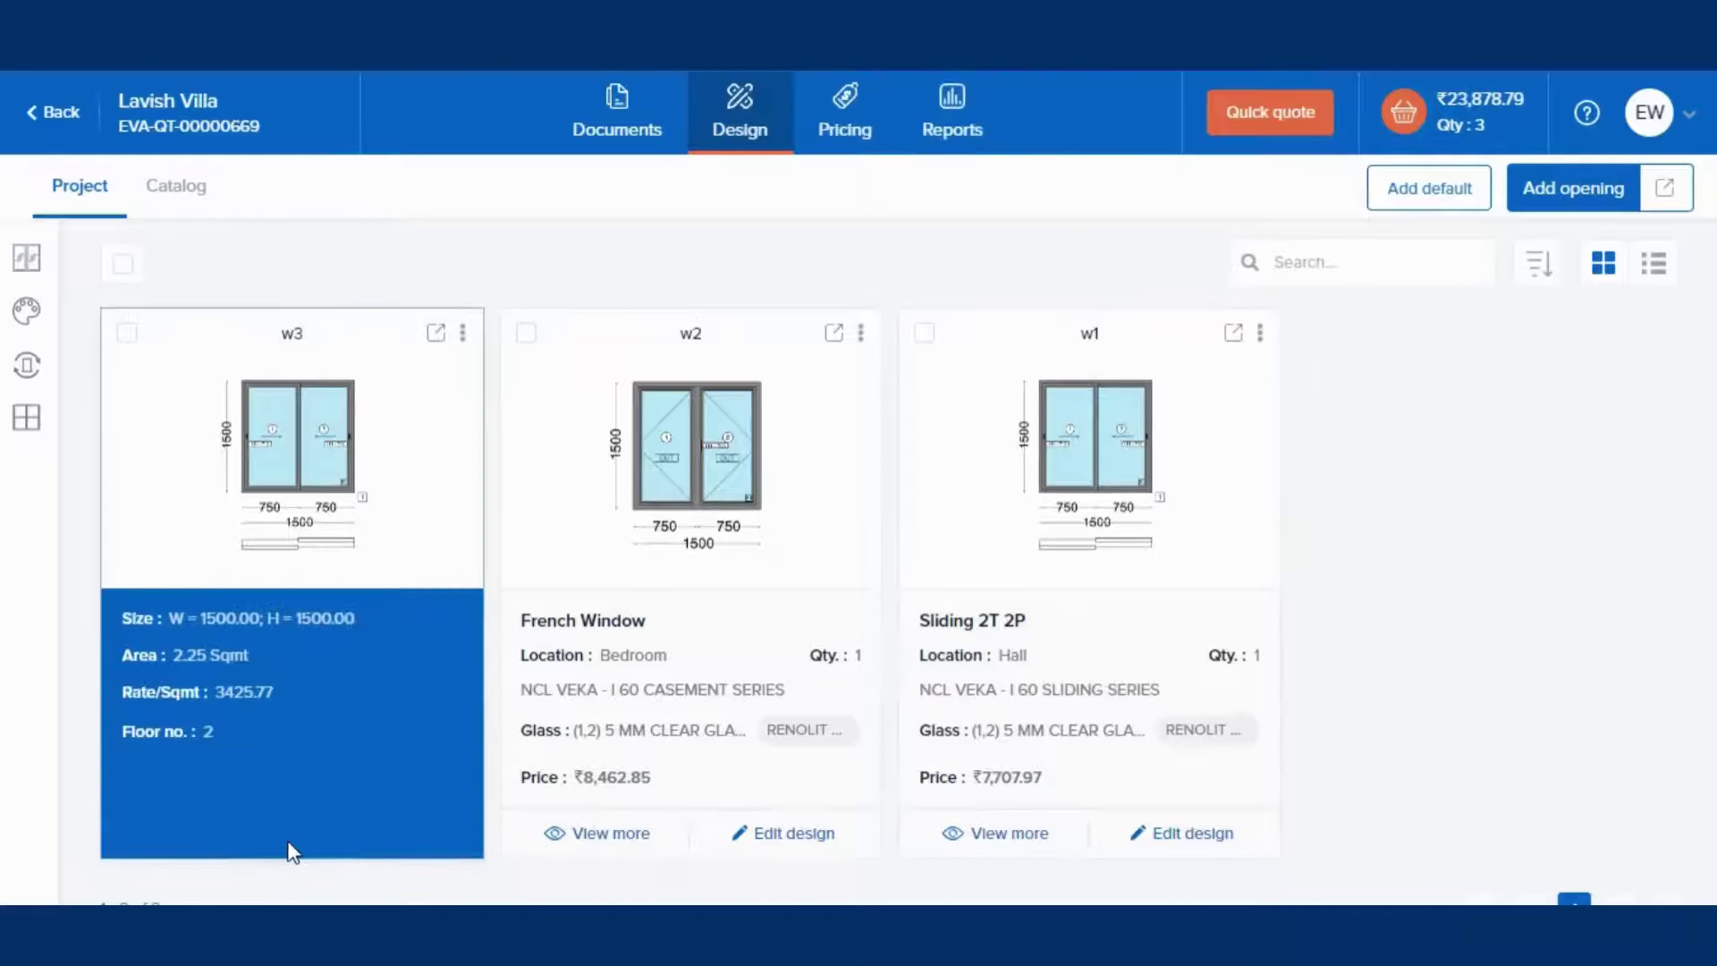
- Save the w1 design in the library and search the catalog for Sliding 2T 2P
click(1260, 334)
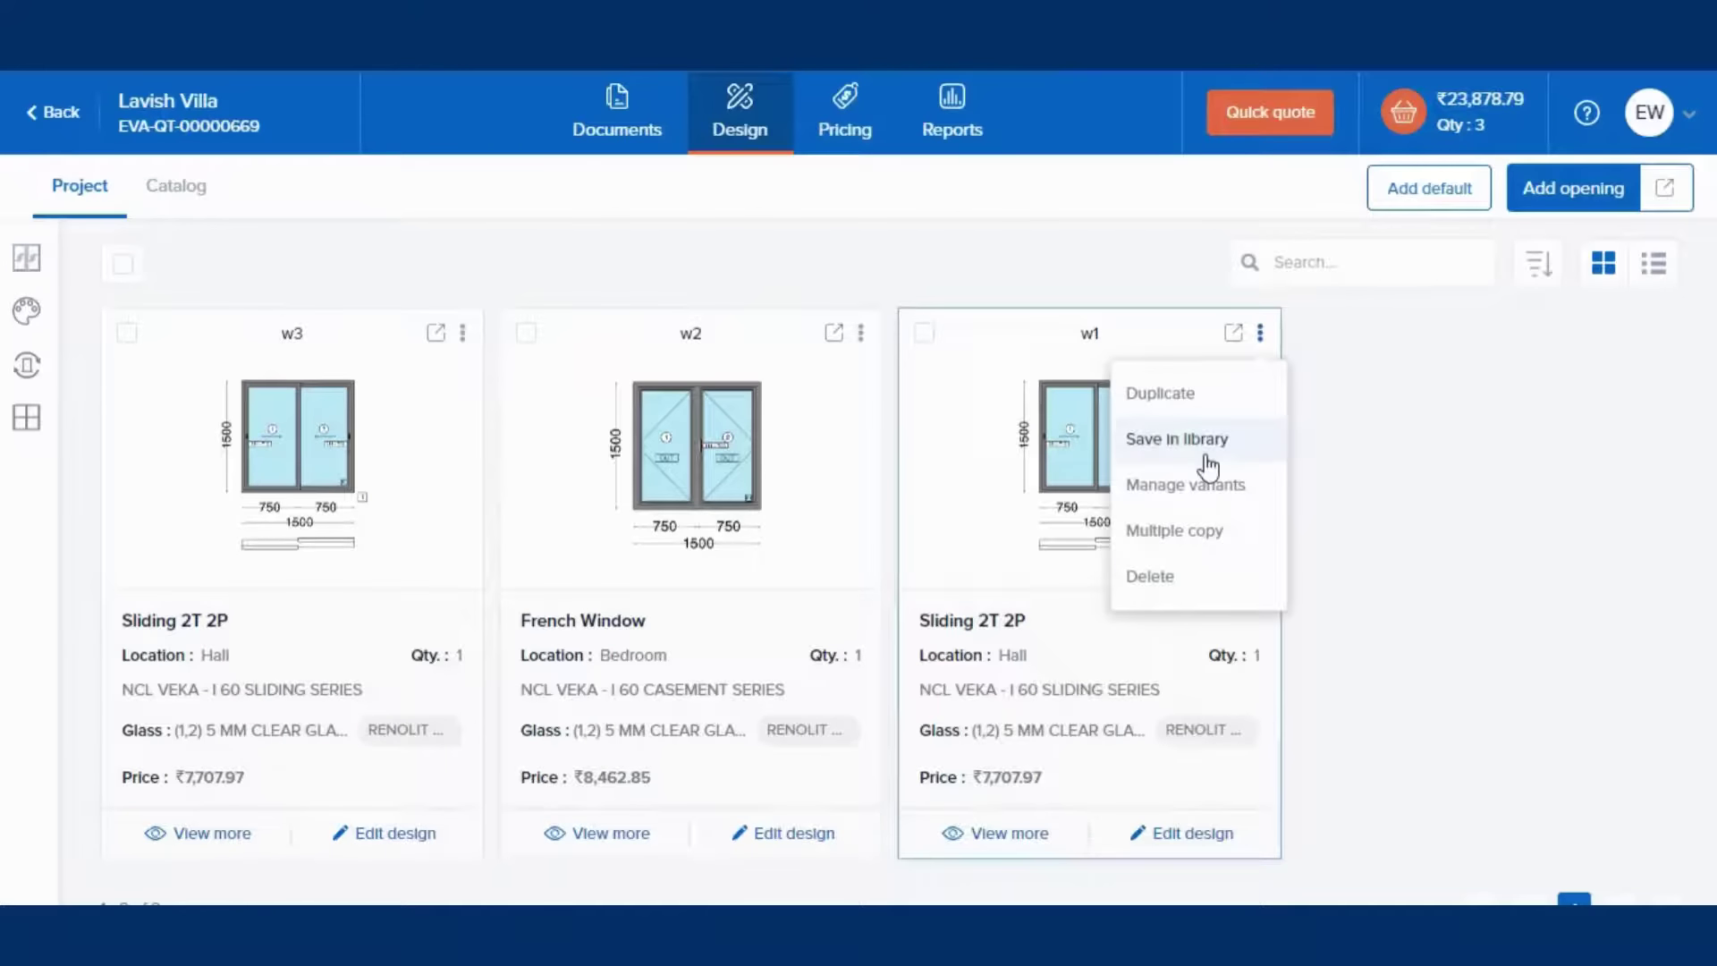
click(1177, 439)
click(729, 417)
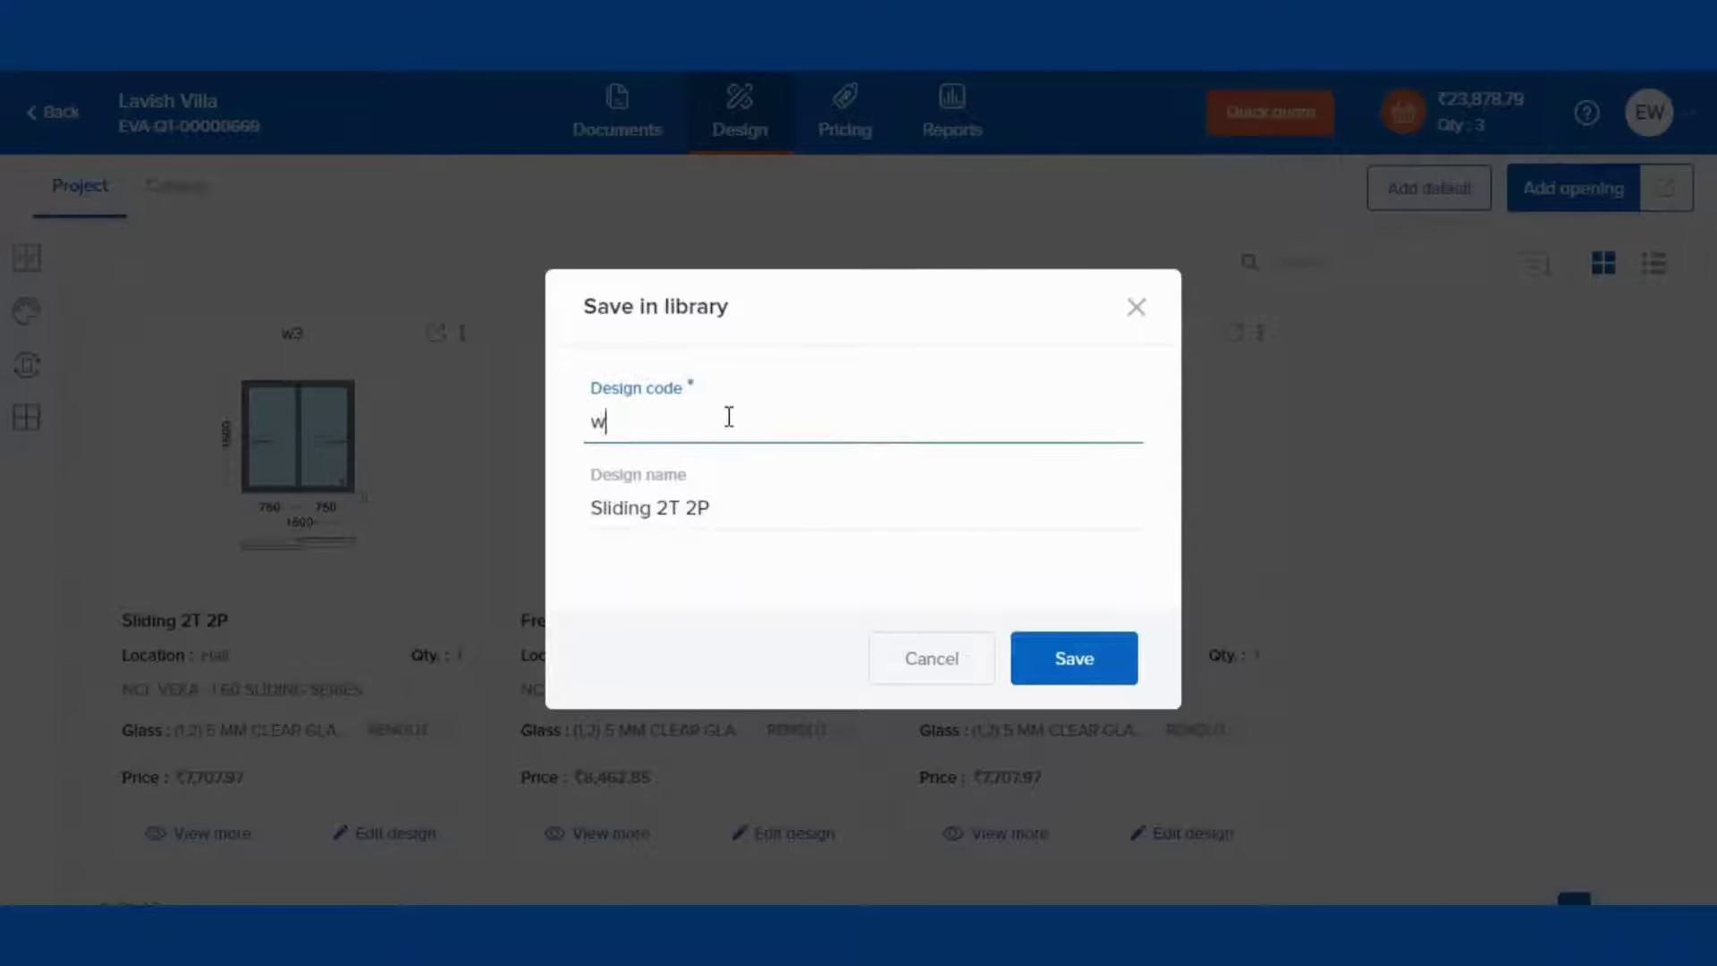
click(1087, 662)
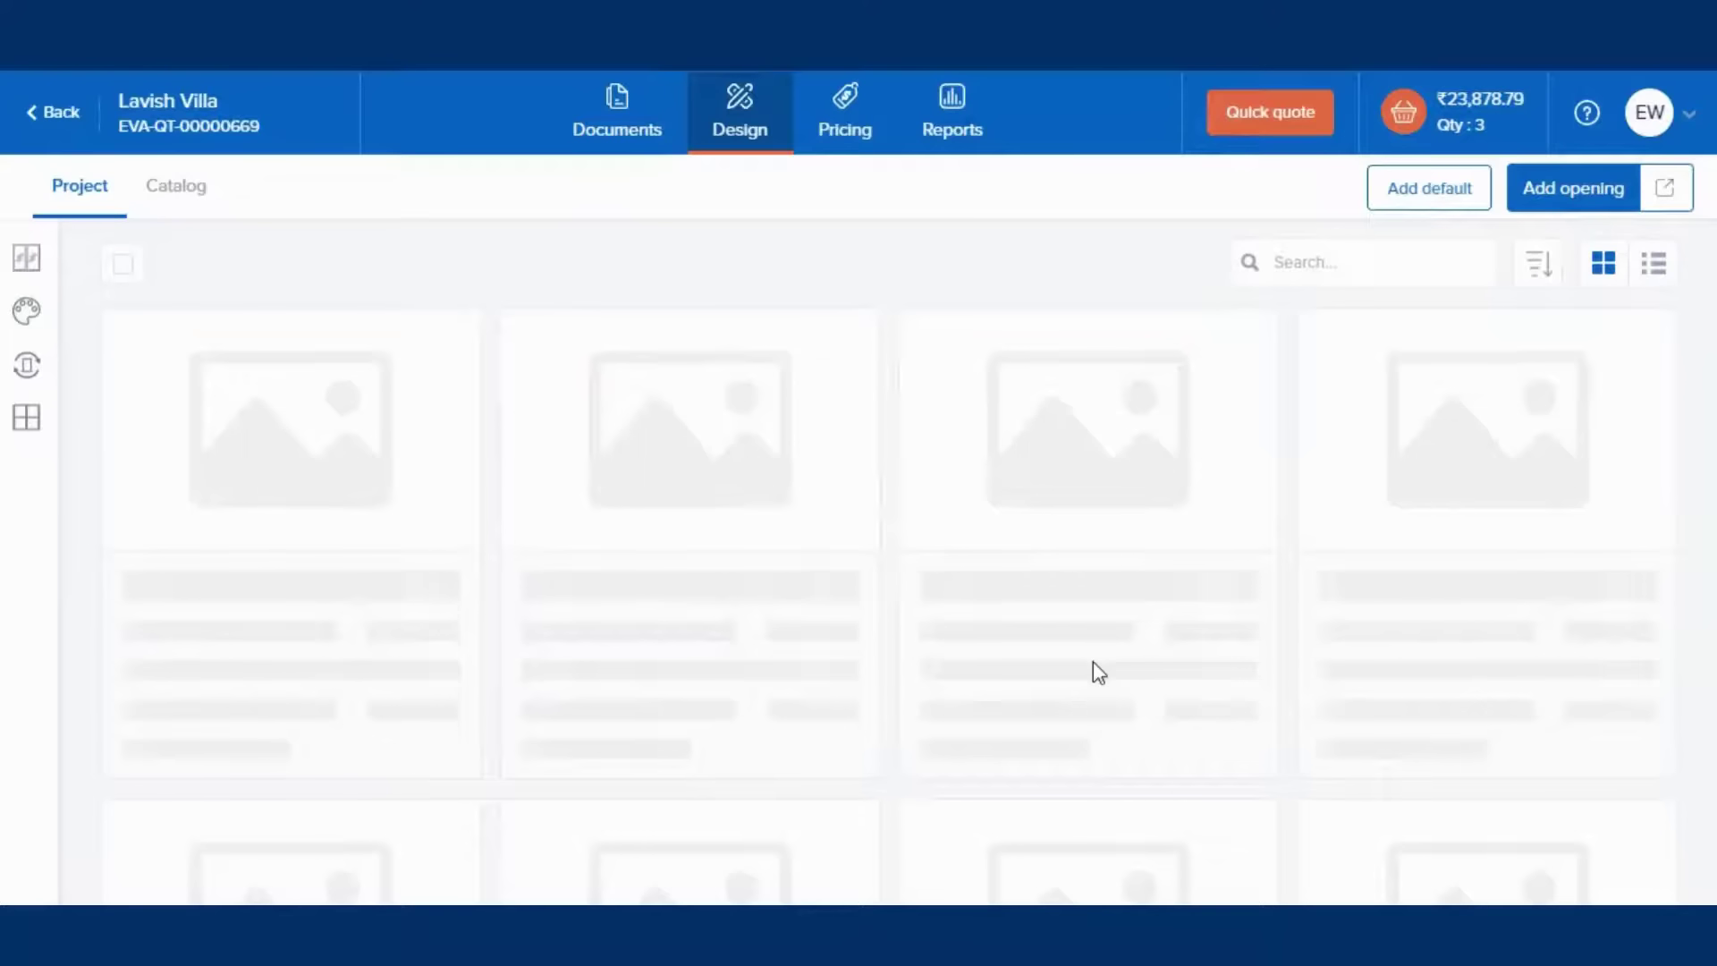
click(178, 201)
click(1434, 262)
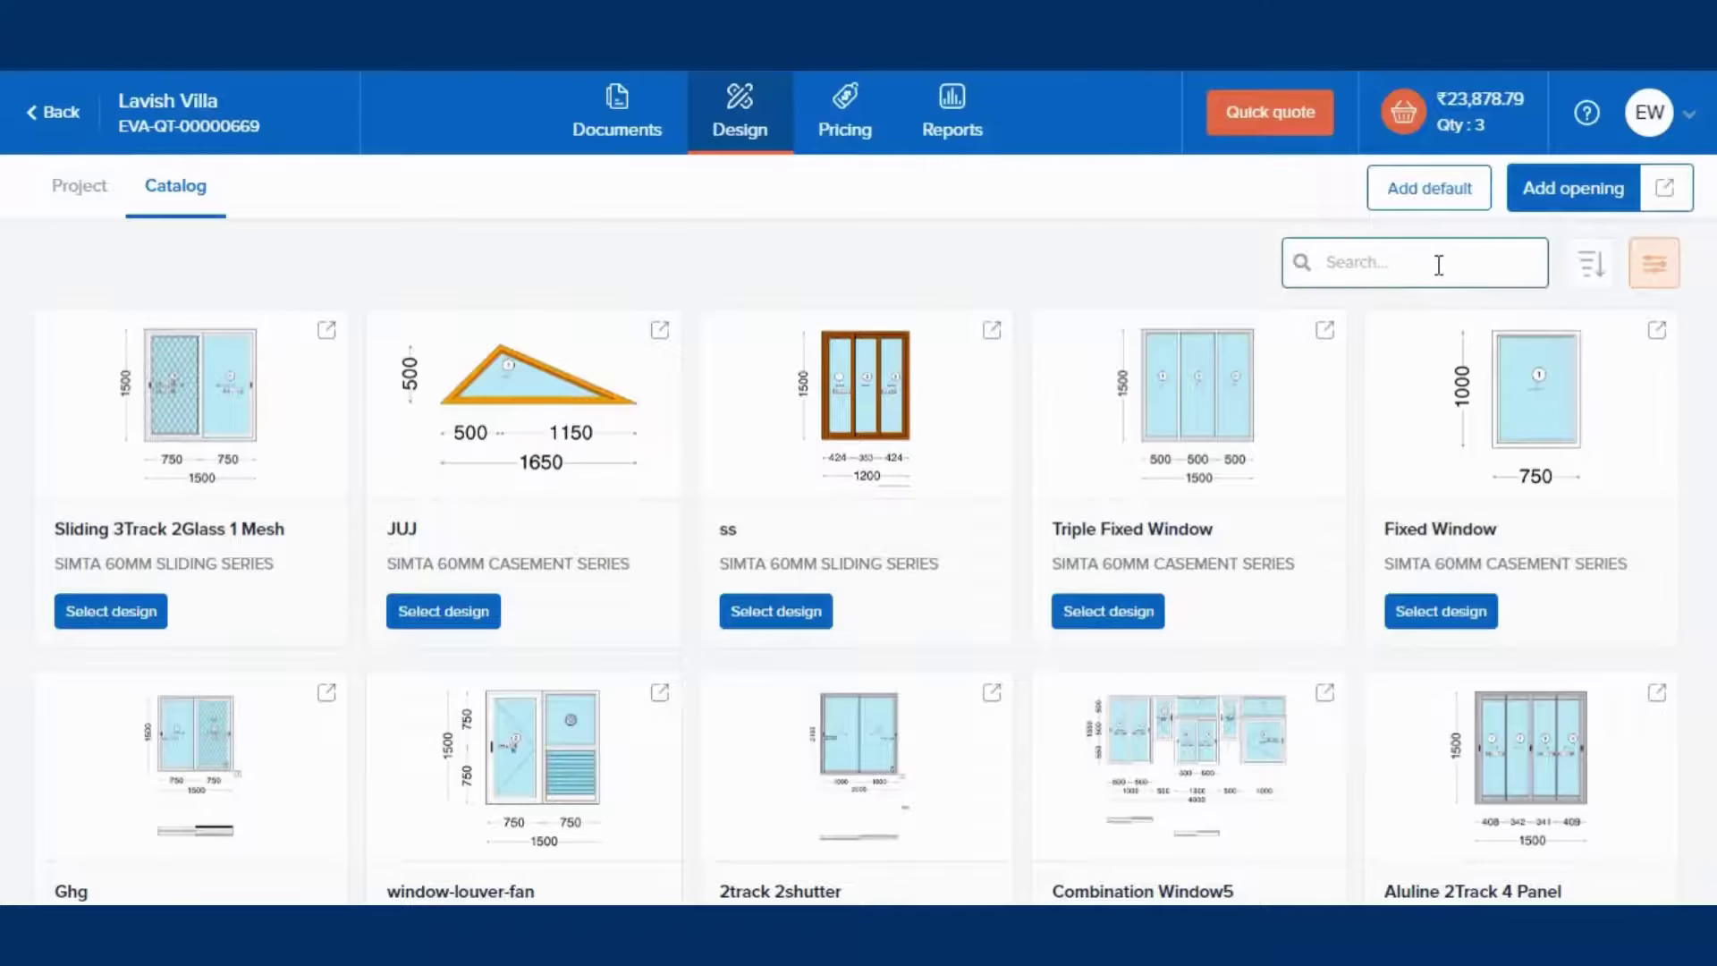
text(Sliding 2T 2P)
- Start a multiple copy of the project's w1 design with a first entry w4, width 1400, height 1500 and quantity 1
click(97, 192)
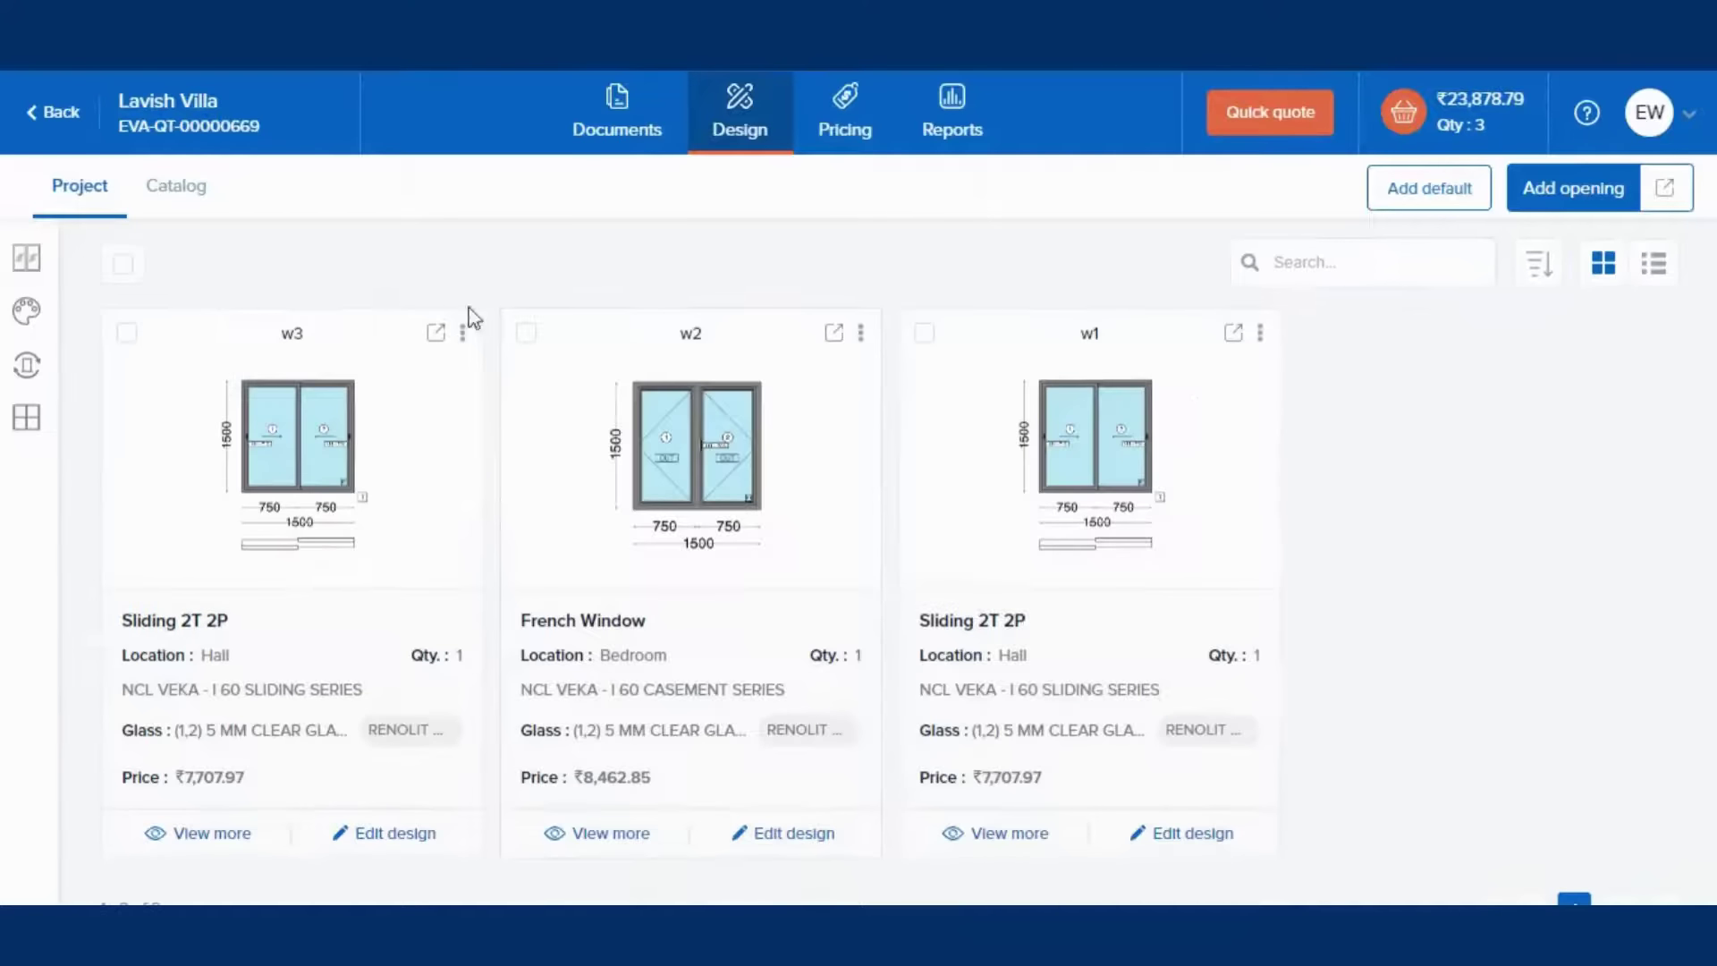
click(1261, 335)
click(1214, 535)
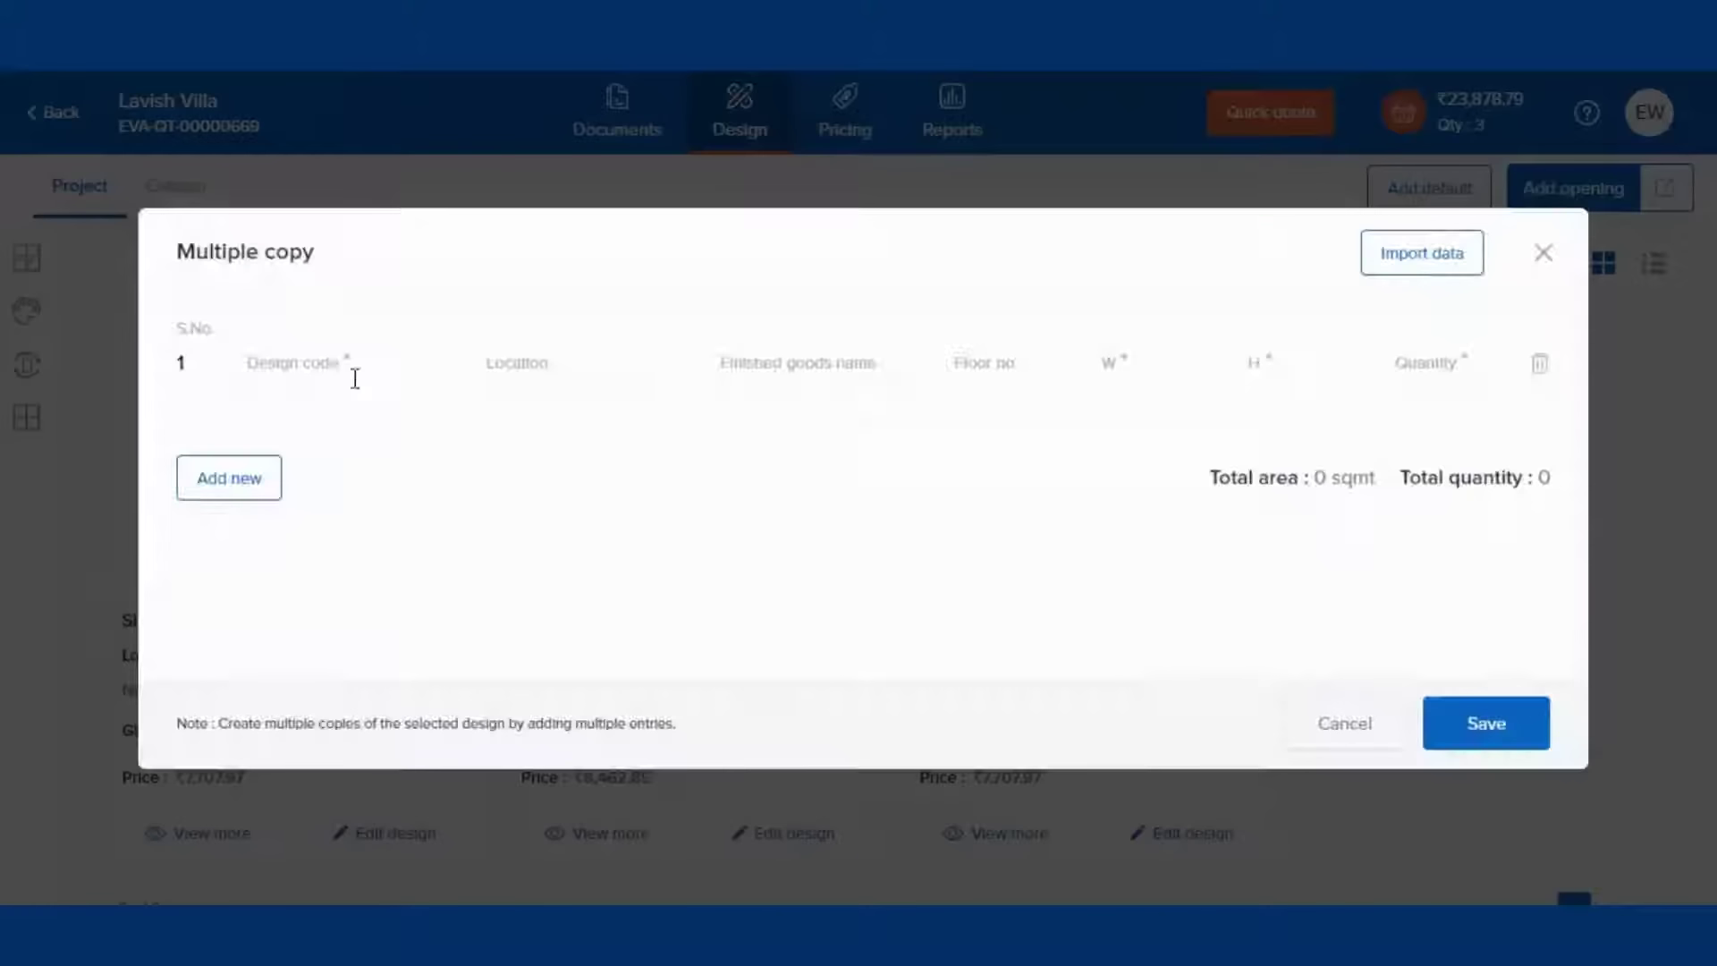
click(333, 372)
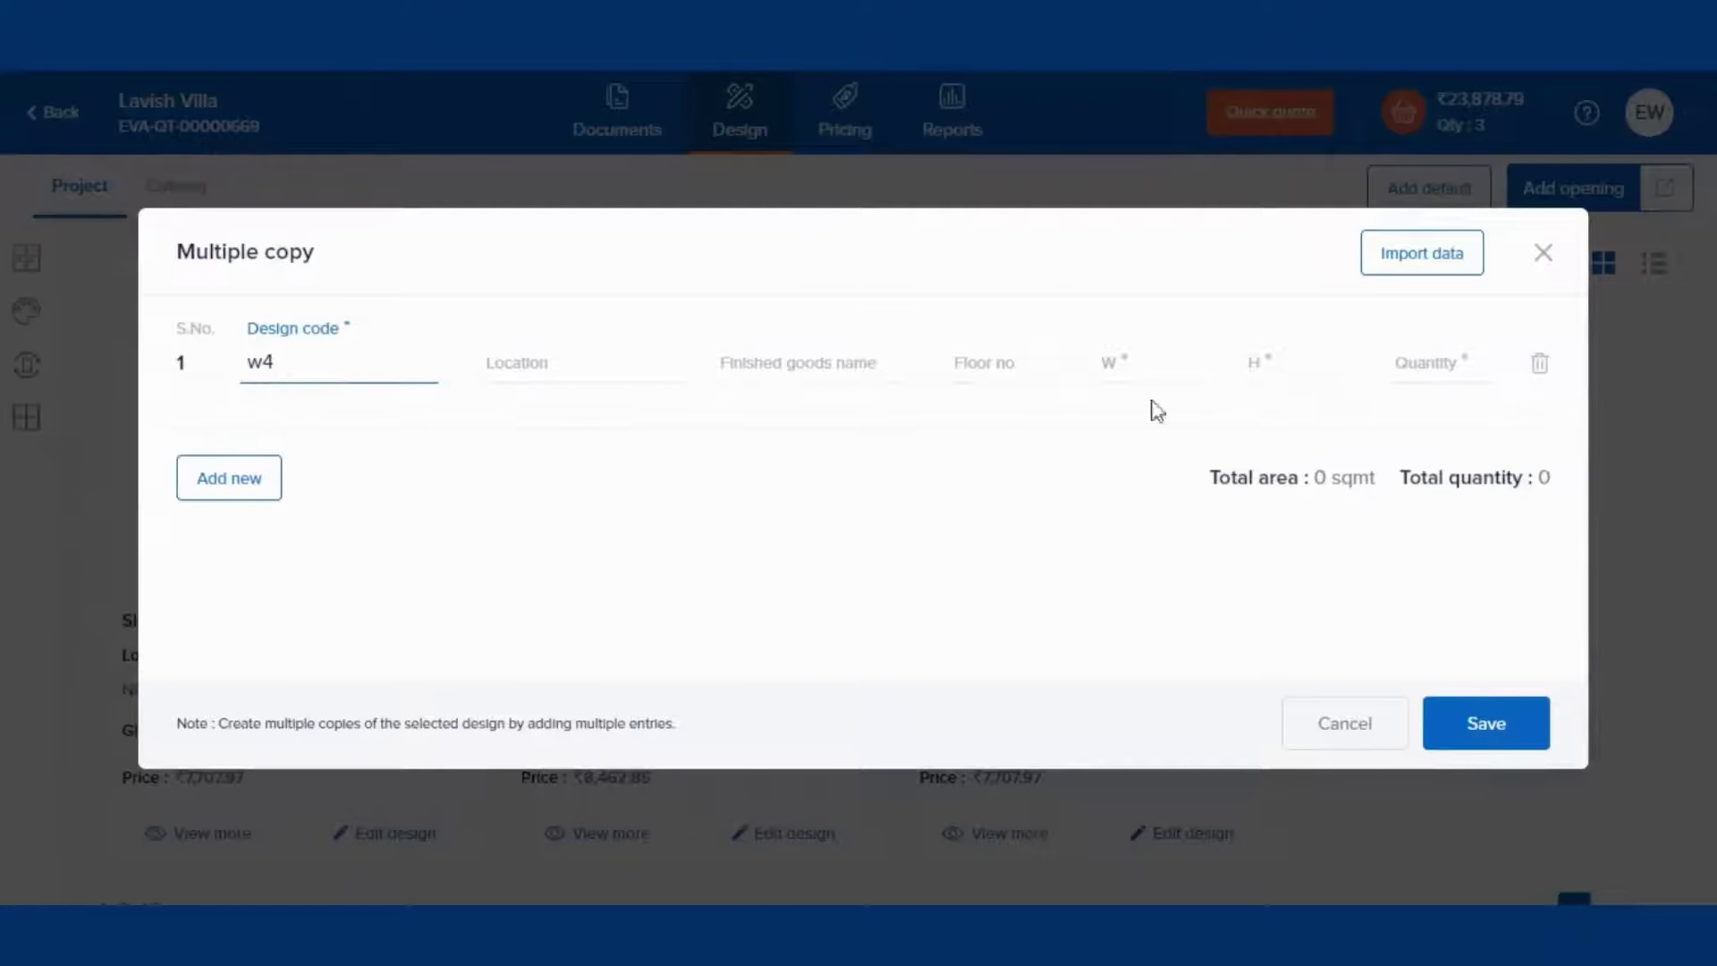
click(1133, 364)
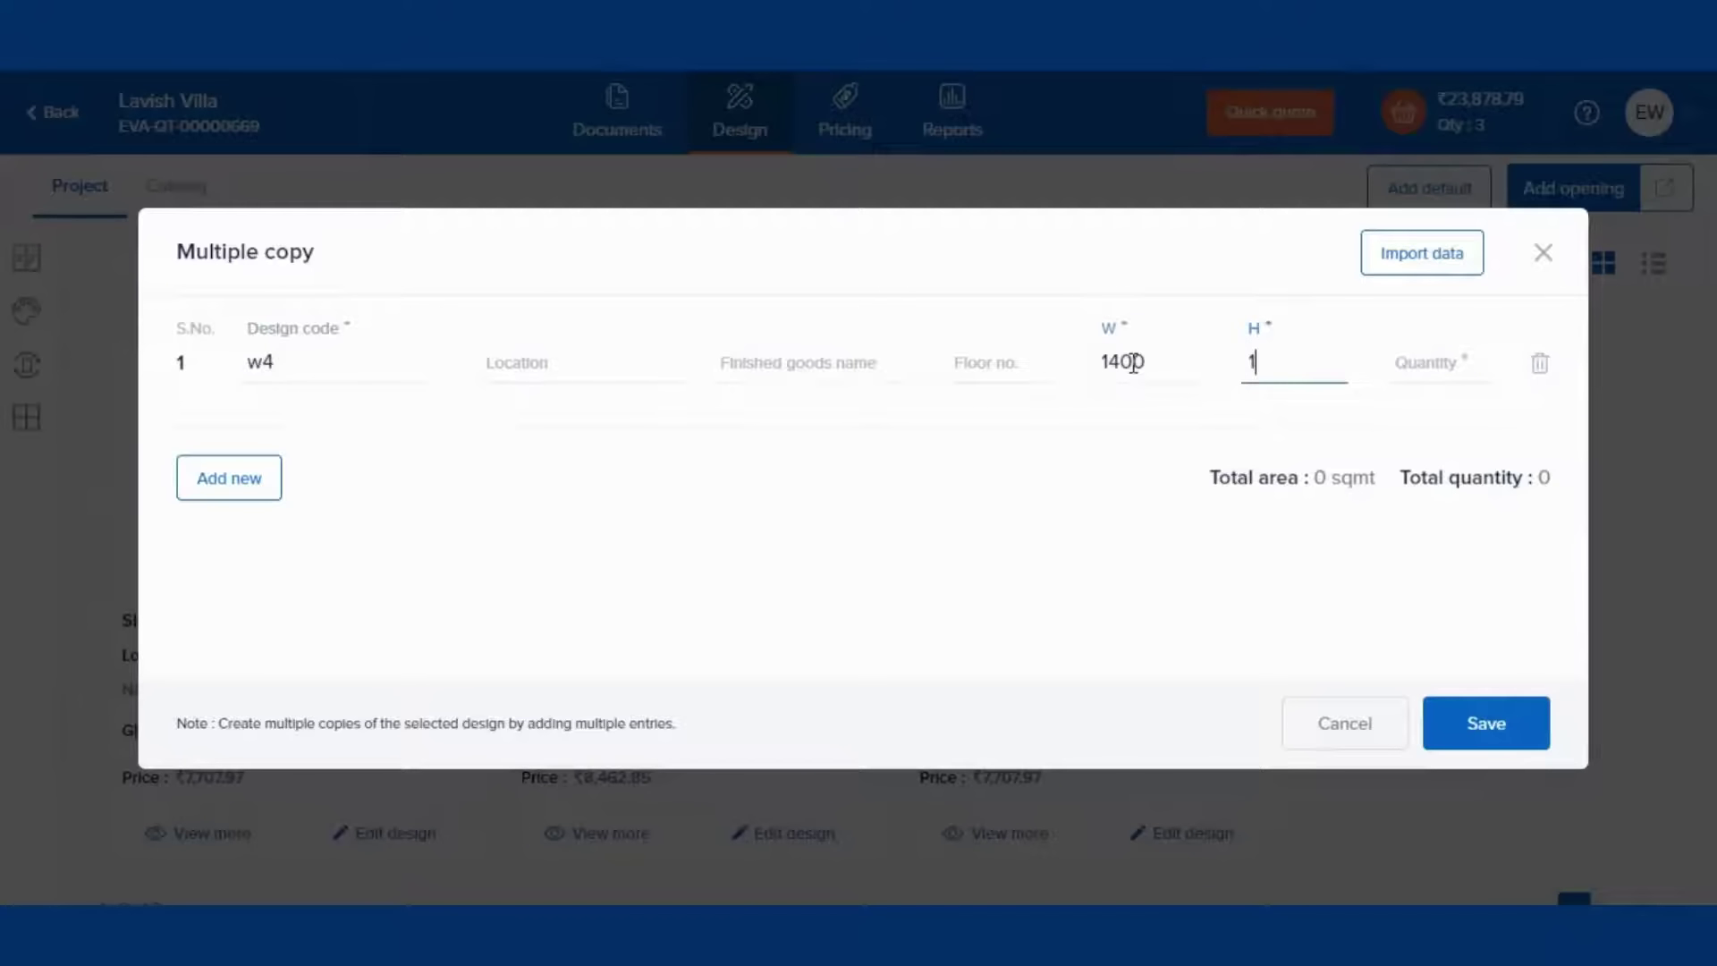
text(1)
- Add a second copy entry w5, width 1400, height 1600 and quantity 1, create the copies and check the log
click(229, 478)
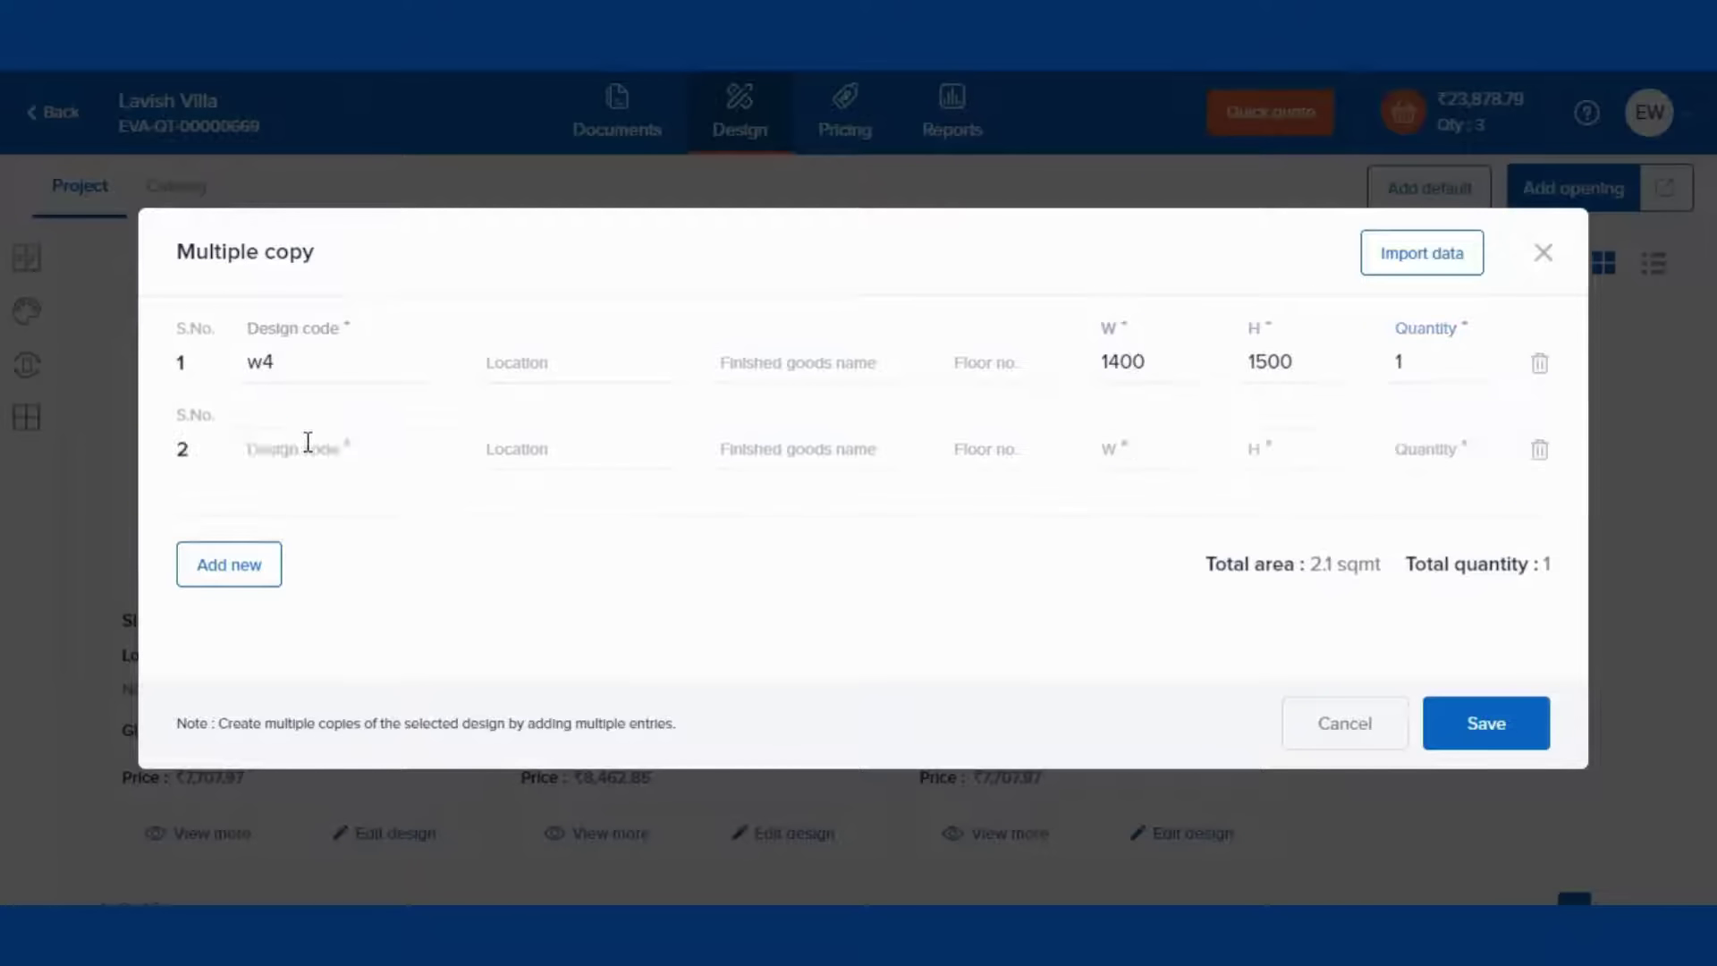
click(308, 442)
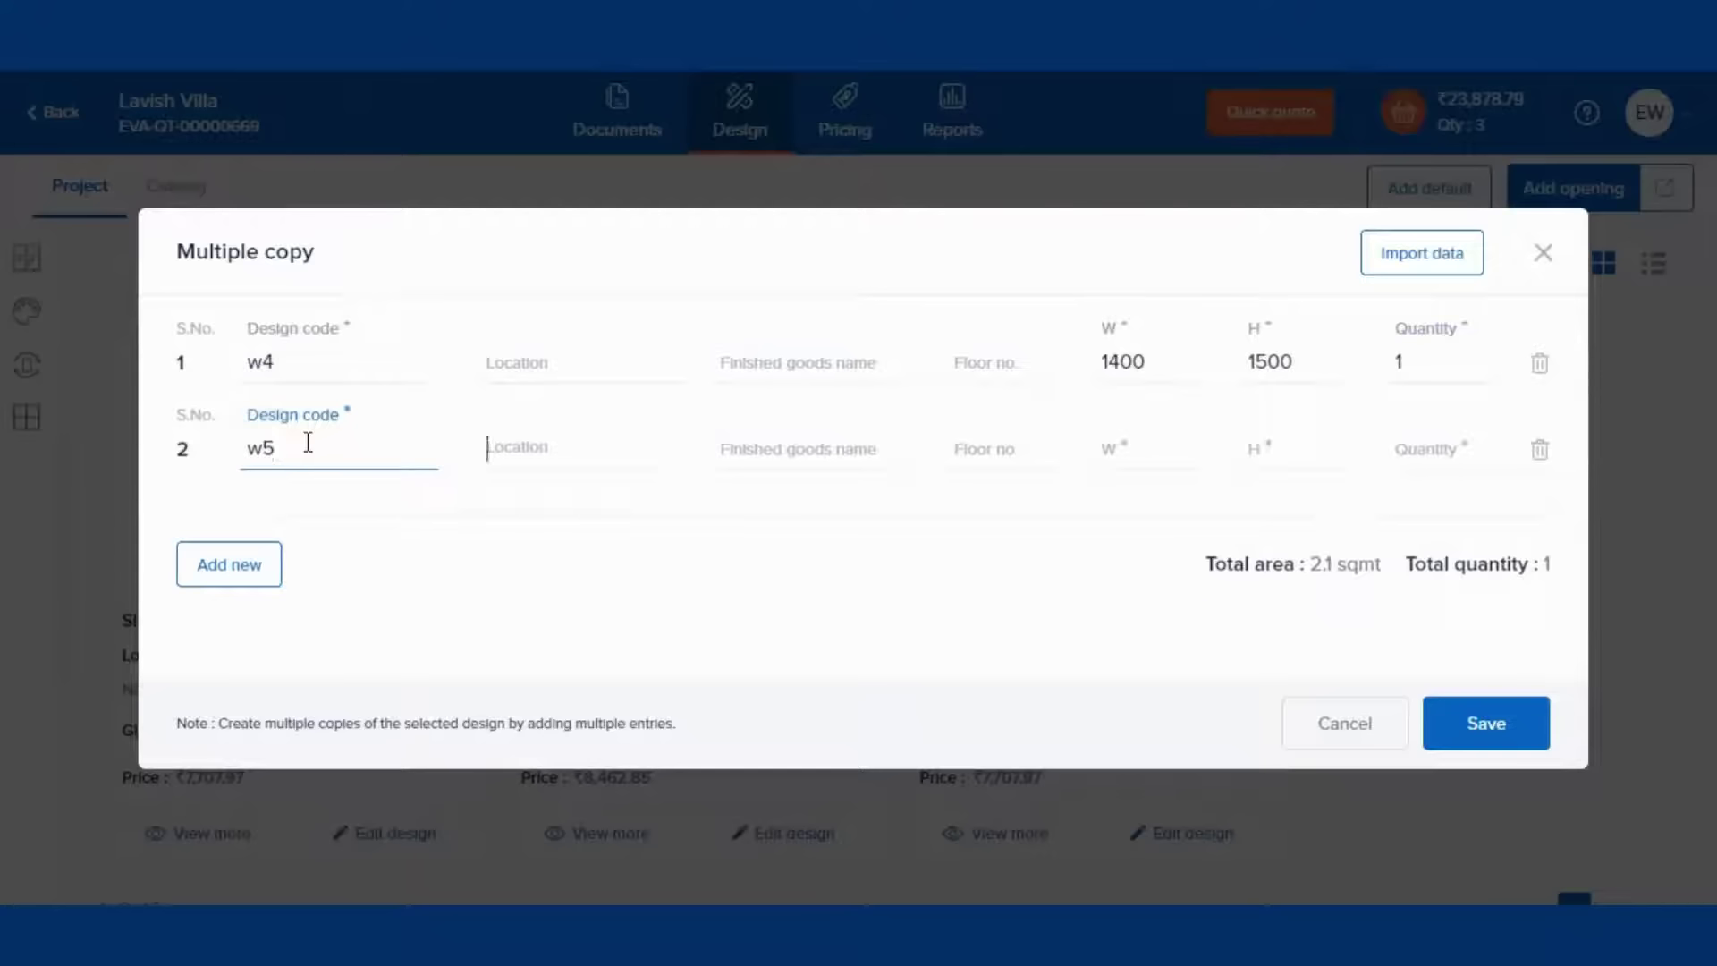
key(Tab)
key(Tab)
key(Tab)
text(1)
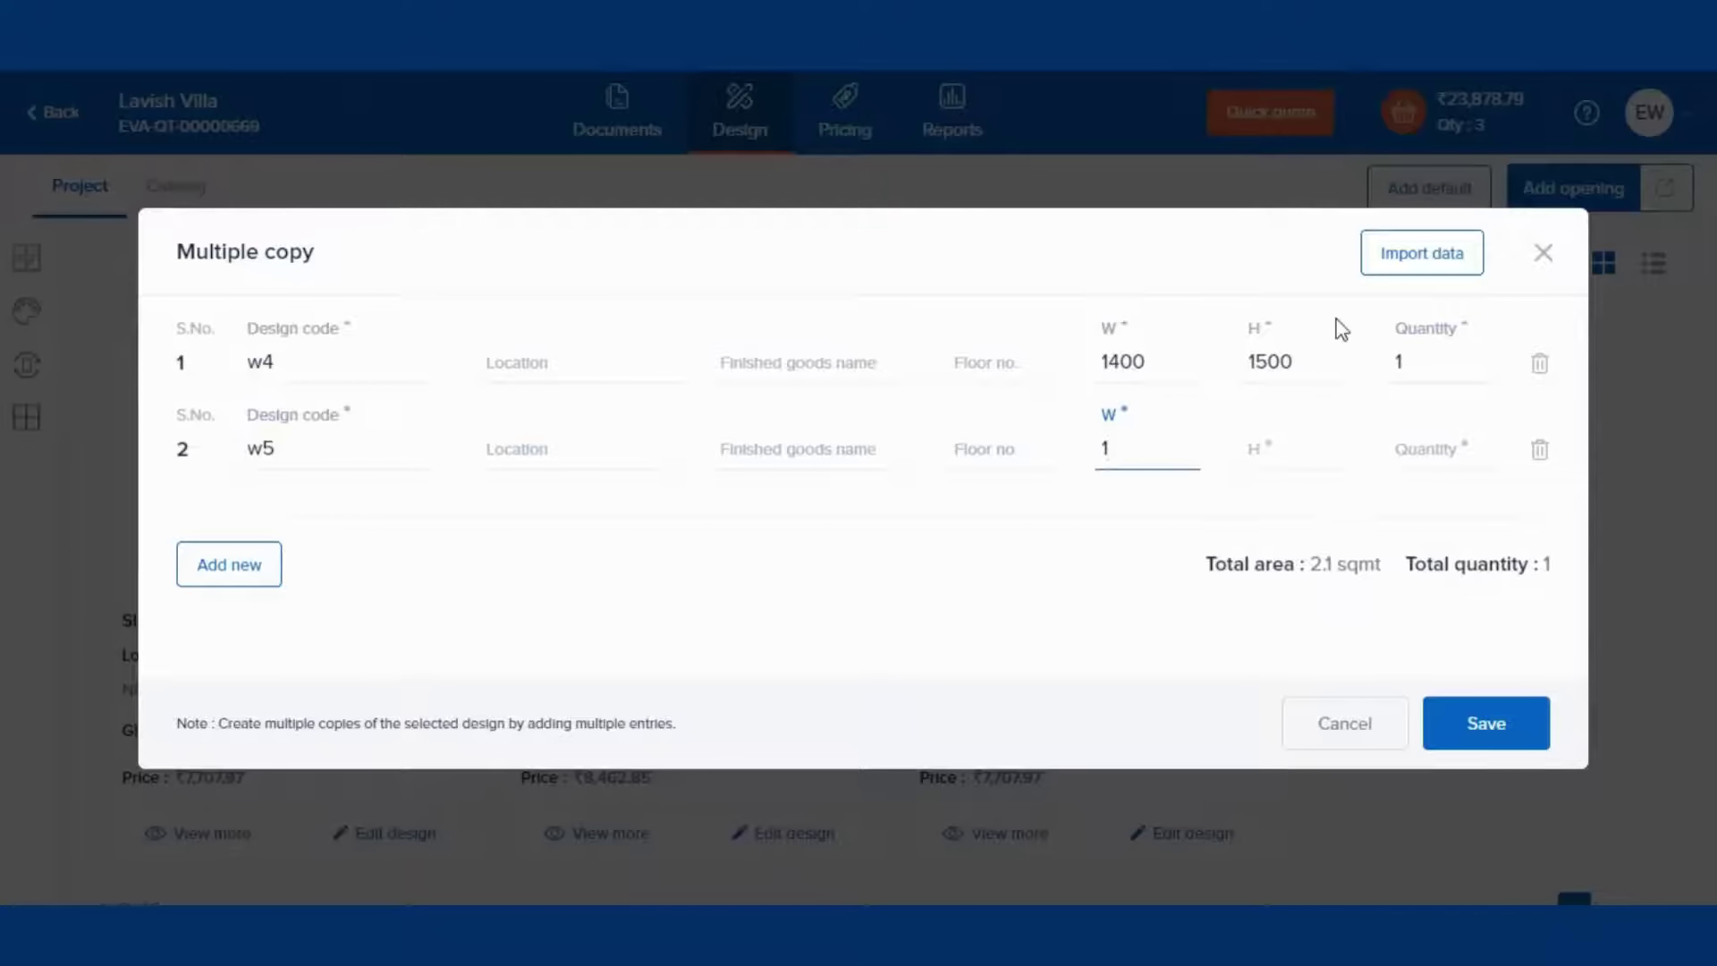
text(500)
key(Tab)
text(1600)
key(Tab)
text(1)
key(Return)
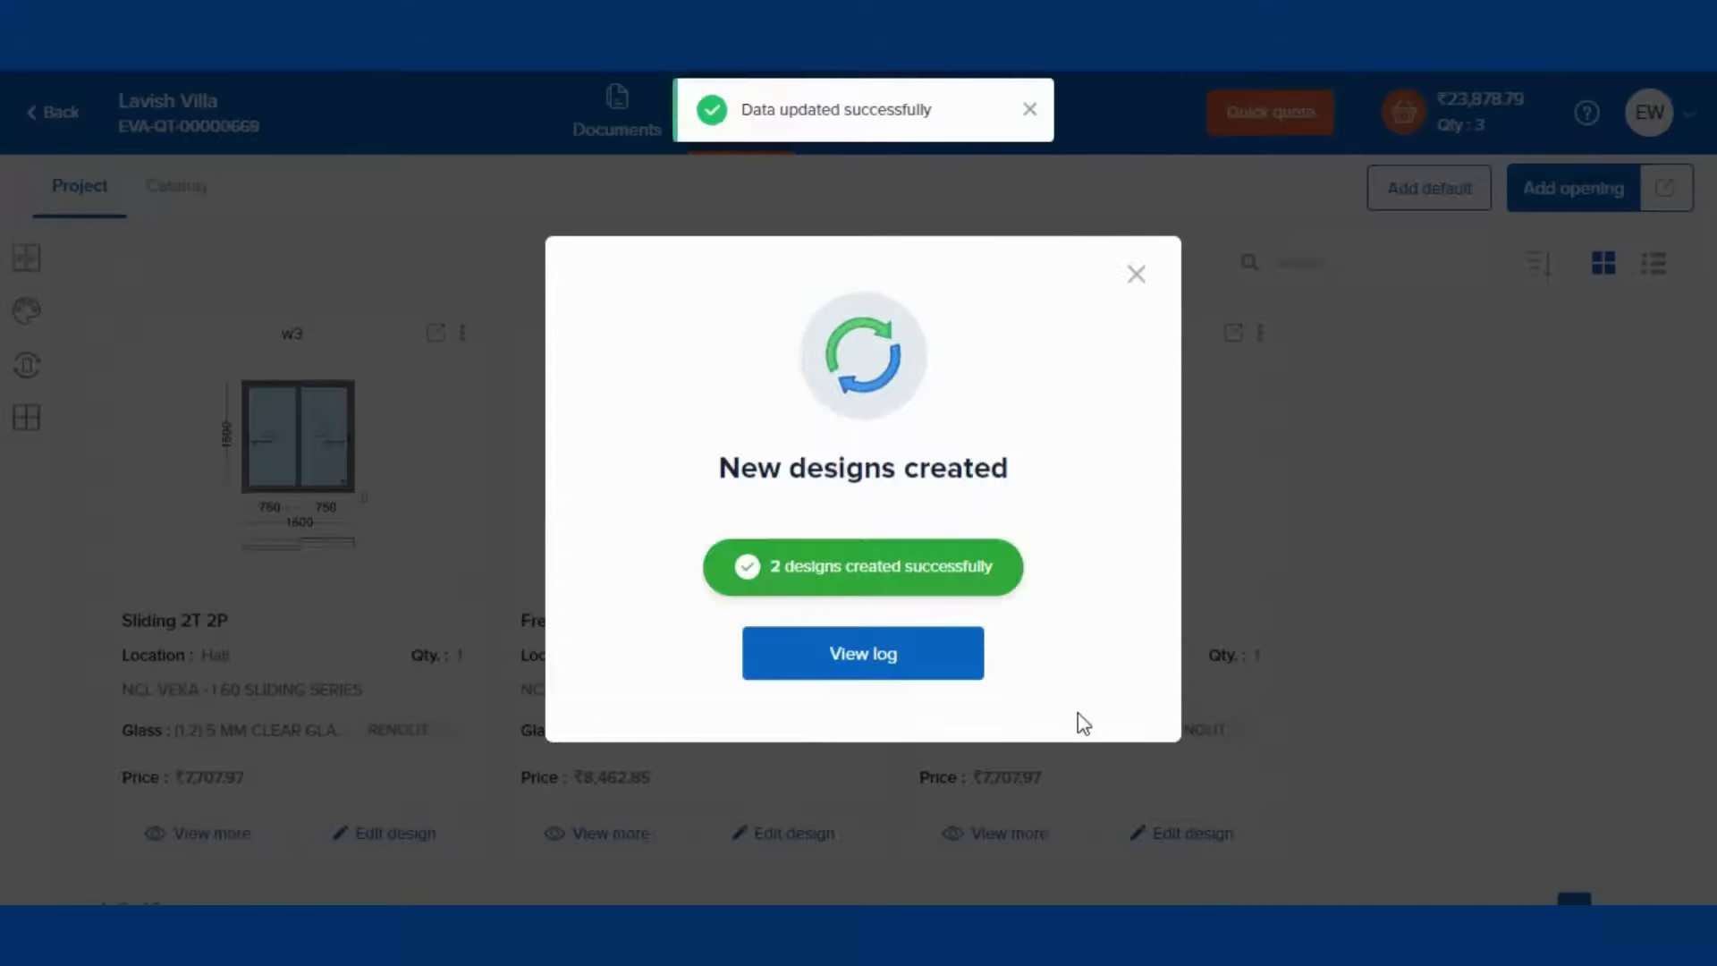
click(881, 669)
click(1136, 369)
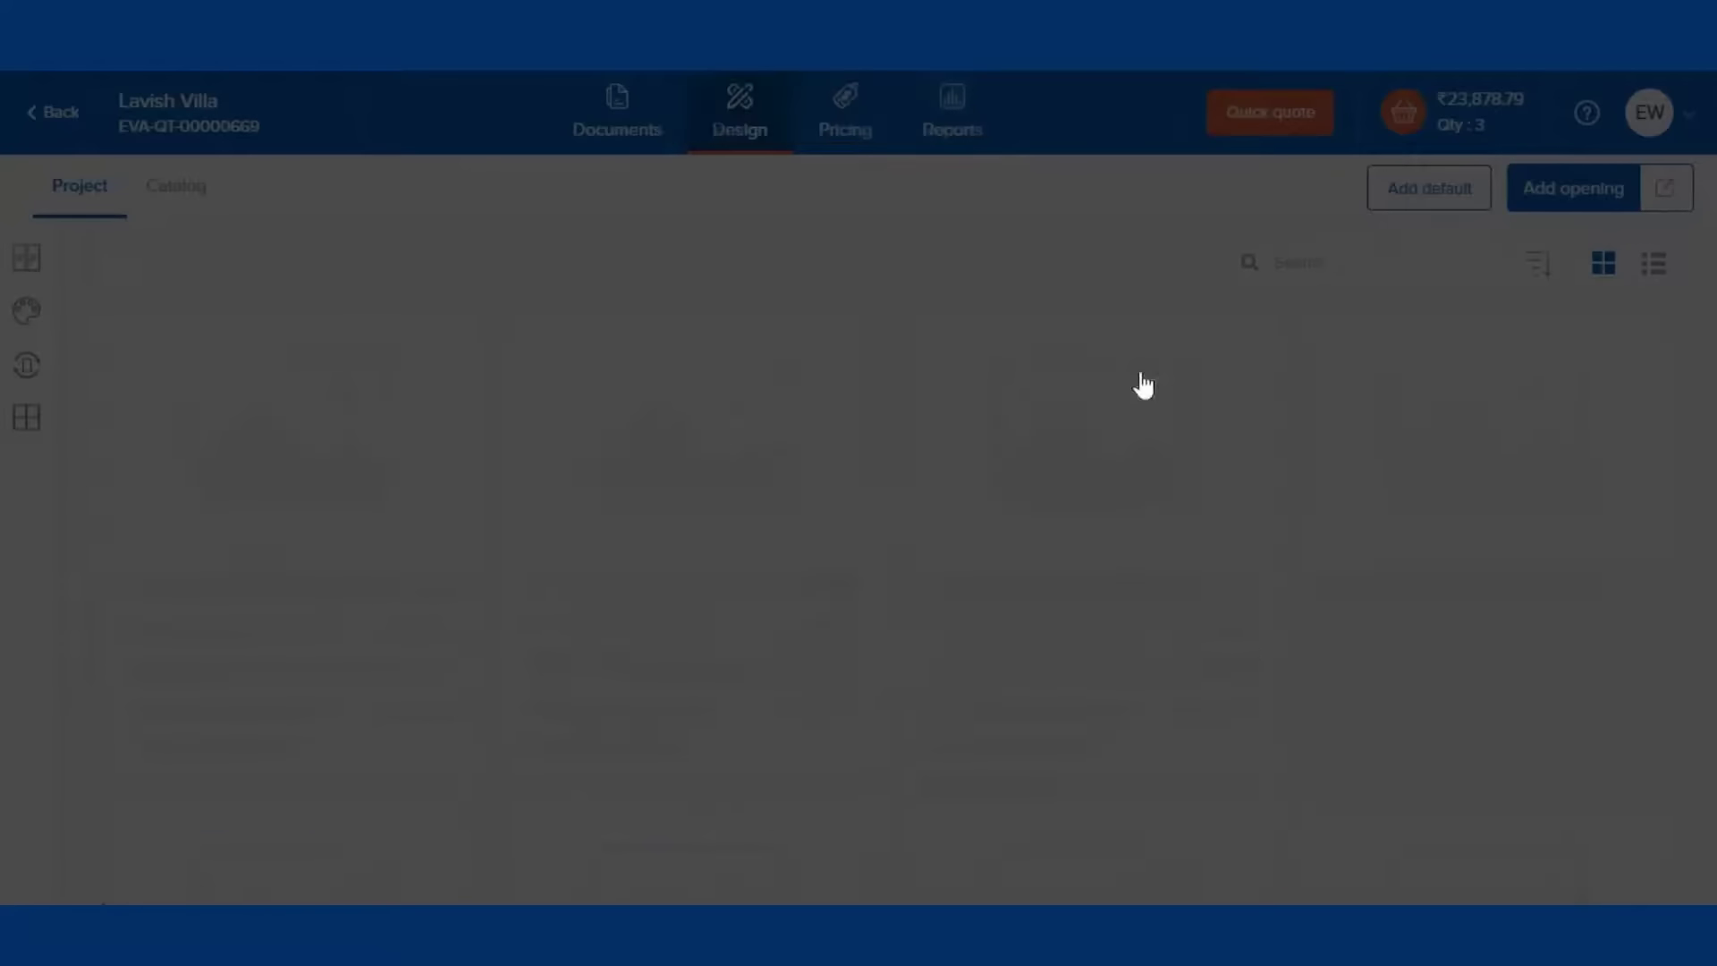
- Change the glass of windows w1, w2, w3 and w4 to 6 MM CLEAR GLASS in one bulk update
click(29, 253)
click(87, 355)
click(118, 400)
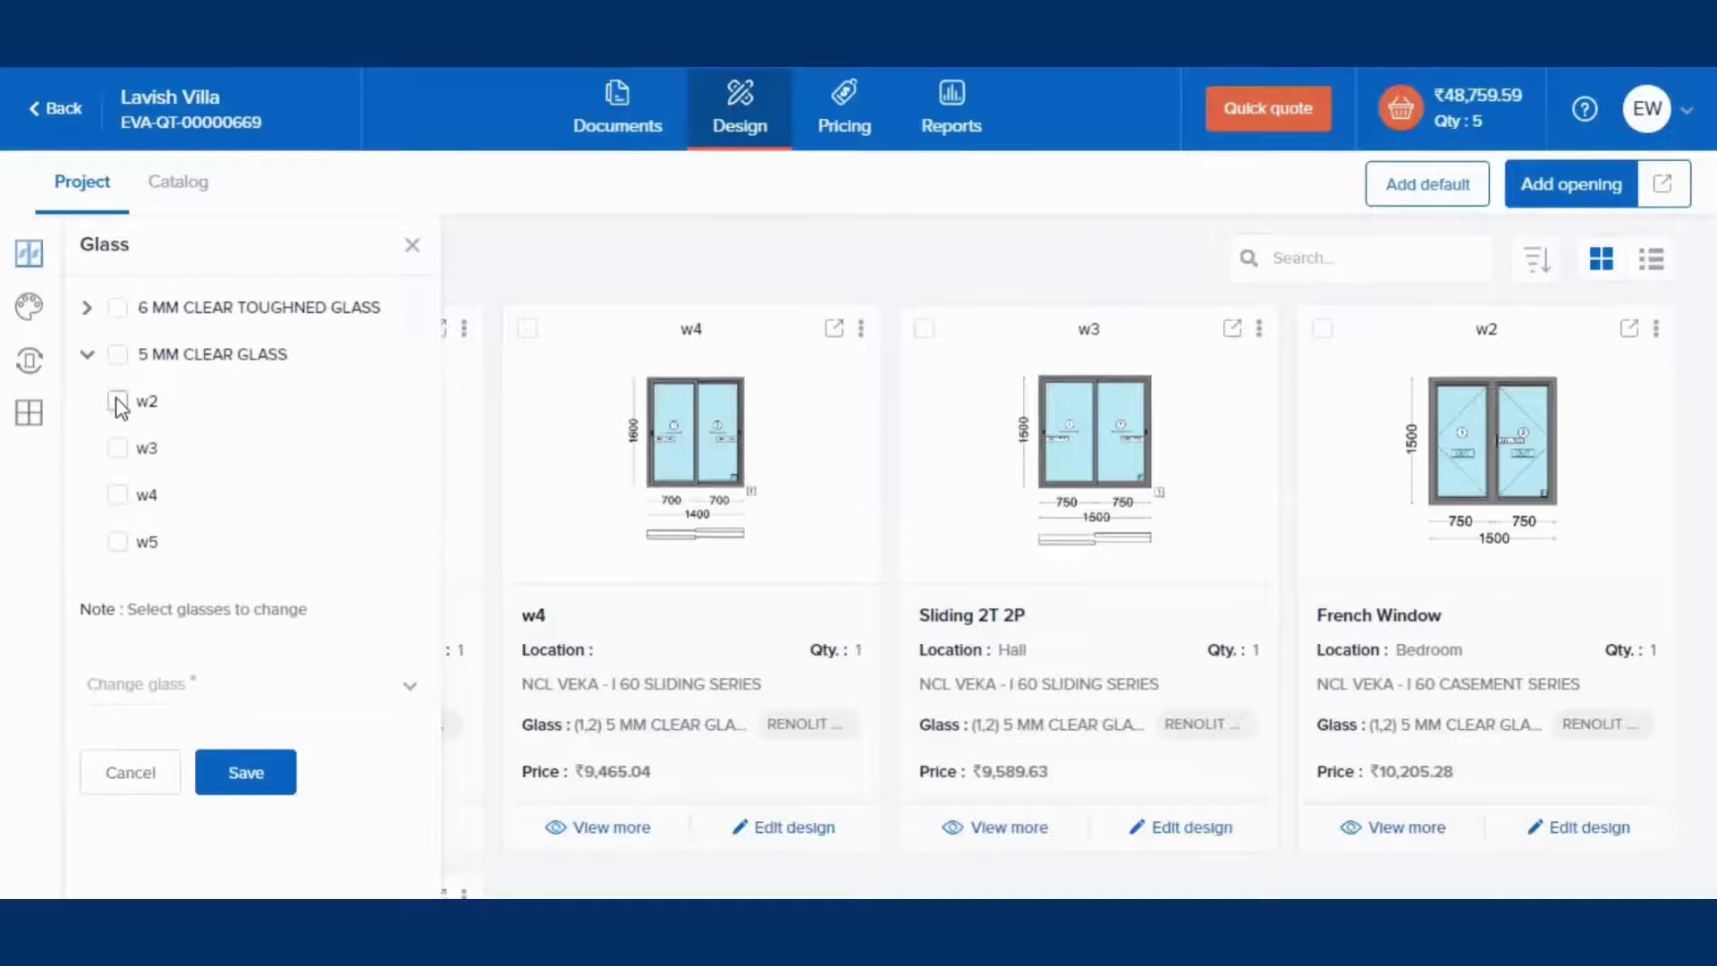
click(117, 531)
click(117, 579)
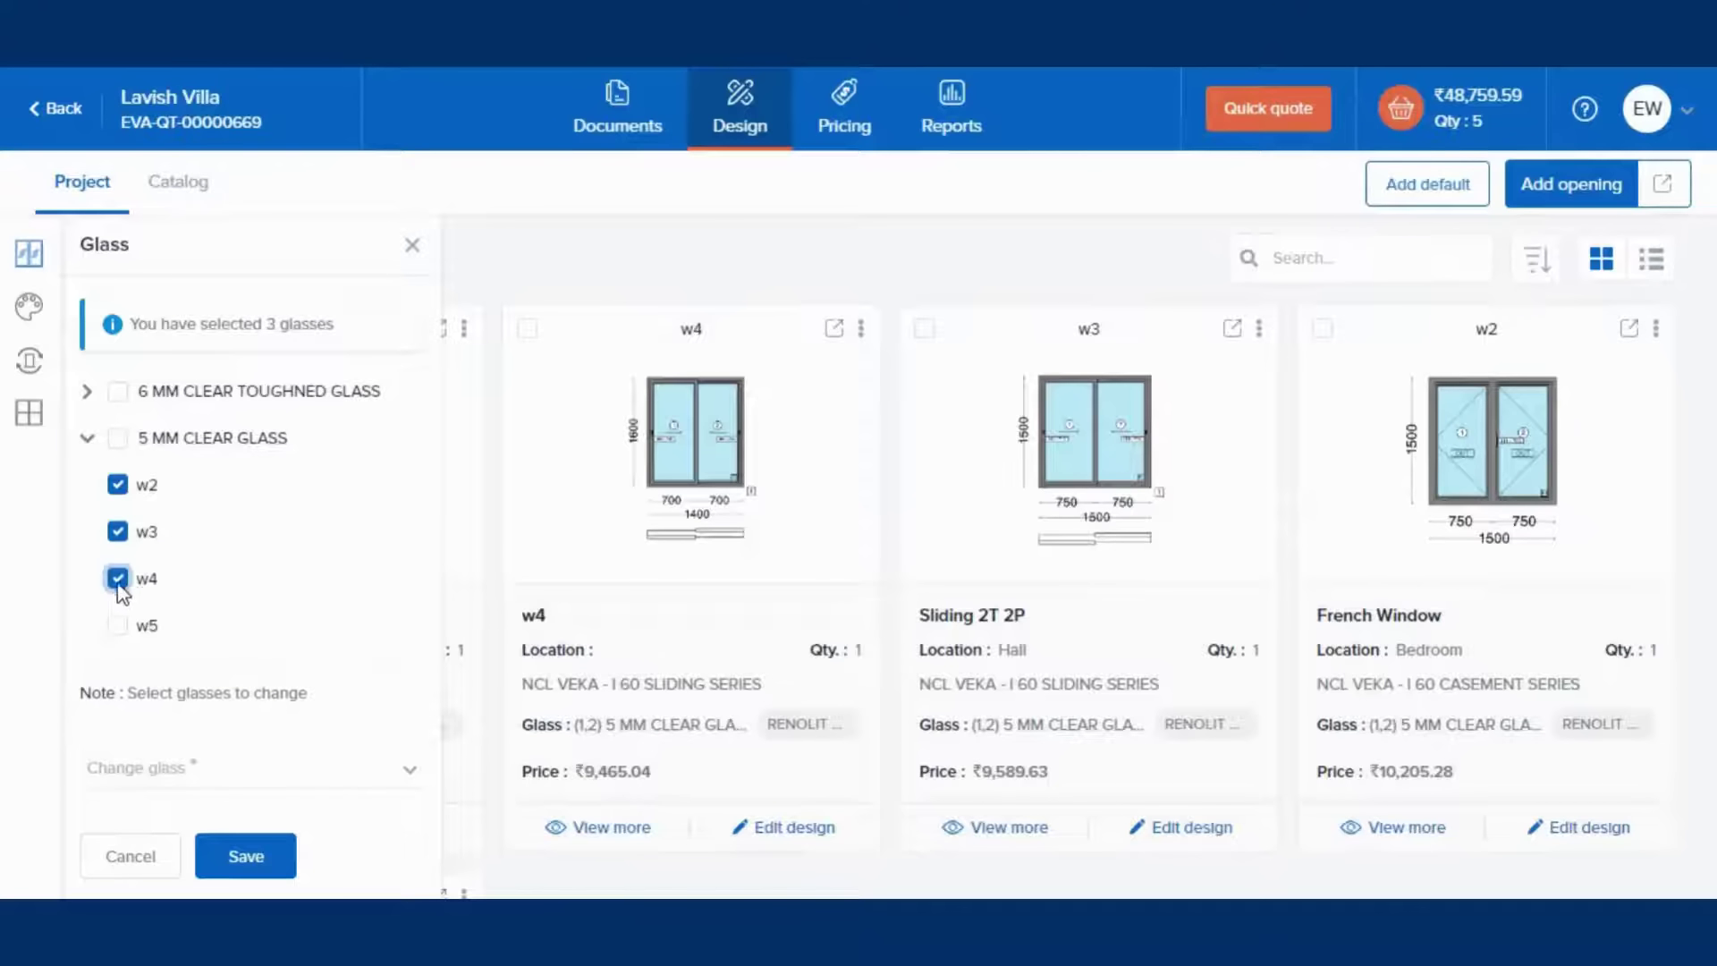
click(93, 394)
click(117, 438)
click(205, 626)
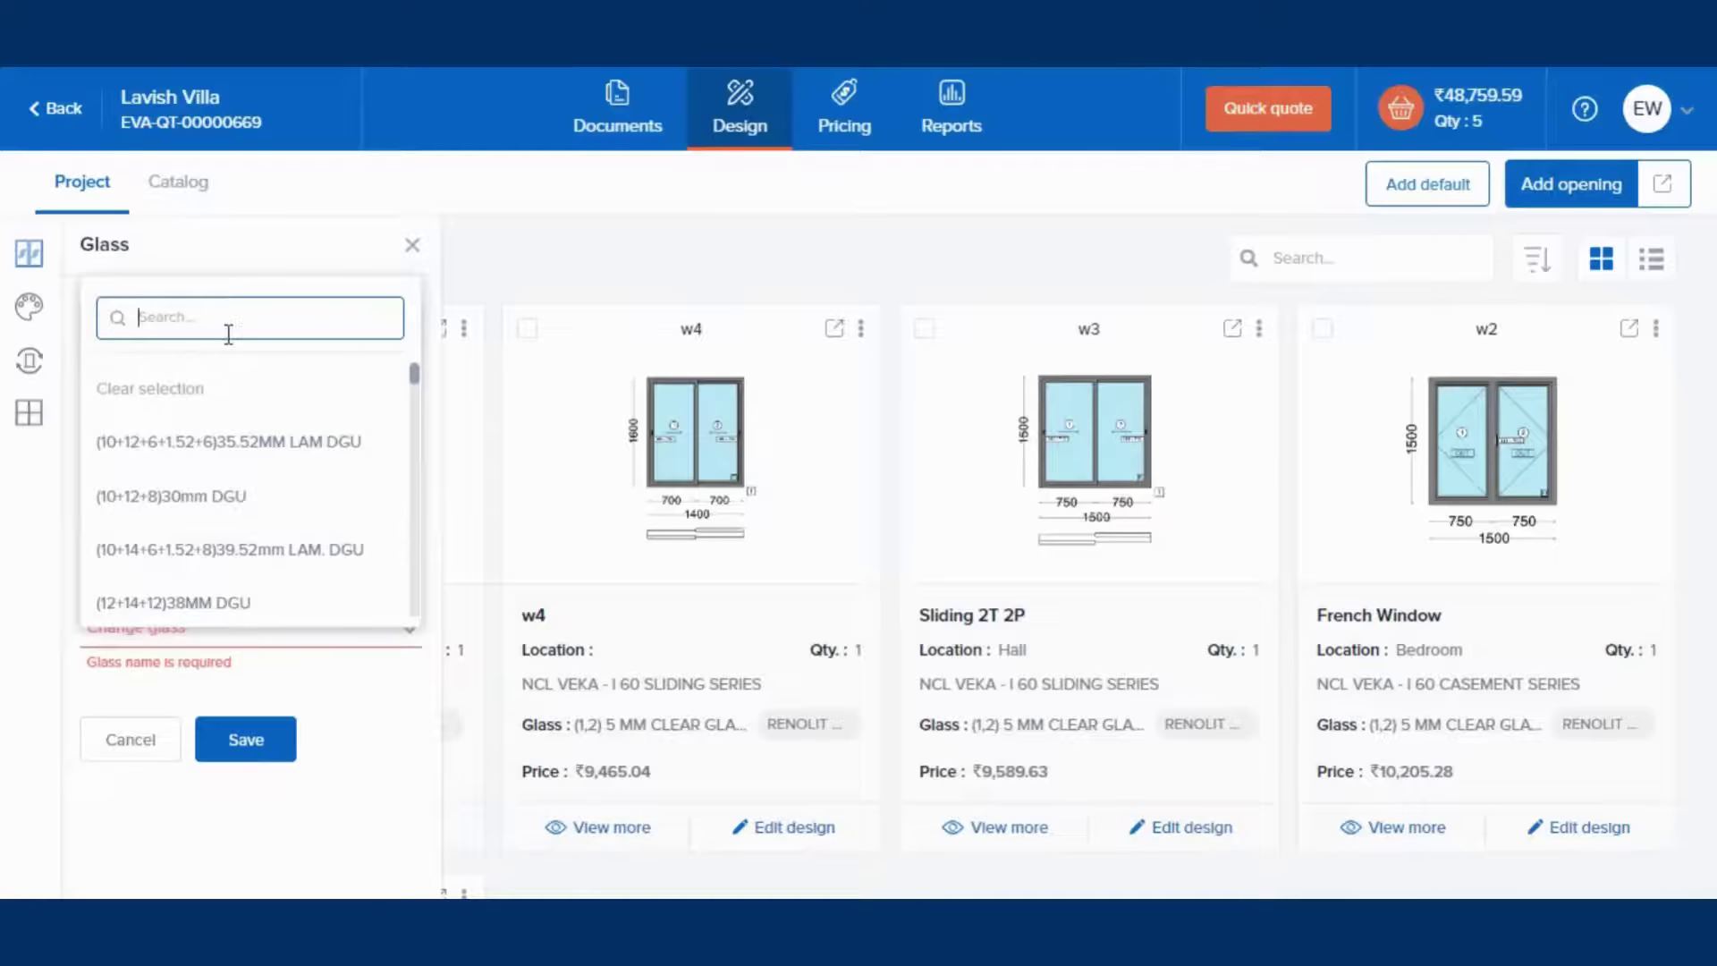
text(6 mm)
click(219, 442)
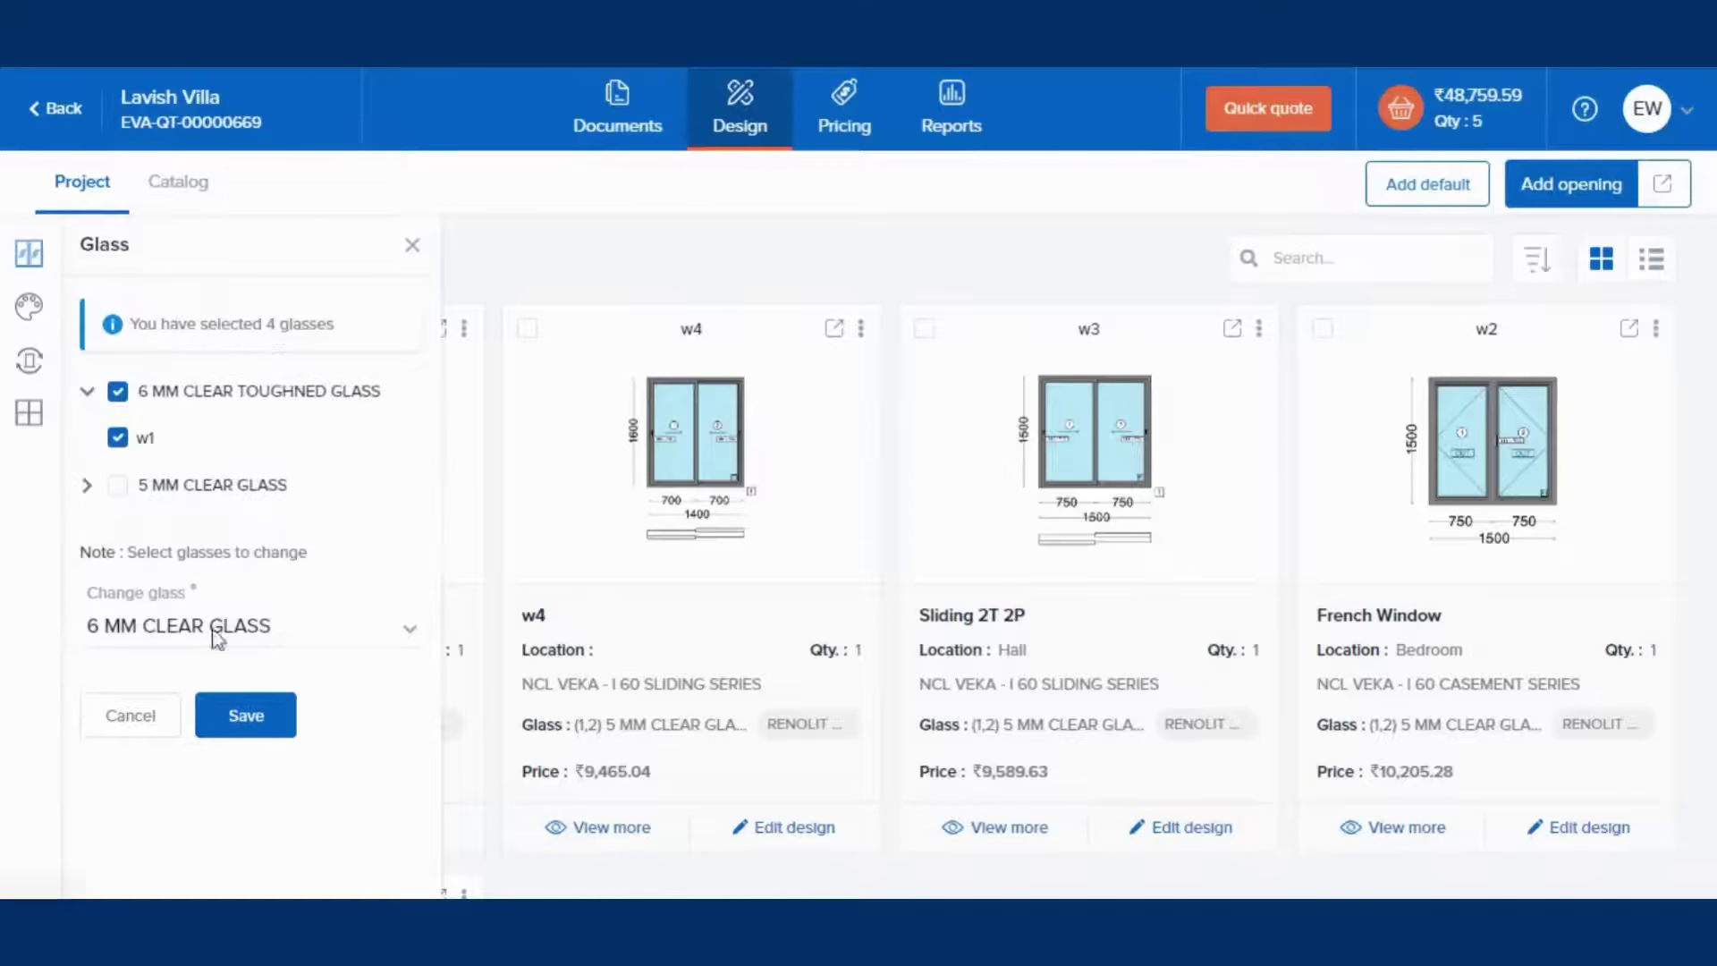
click(238, 716)
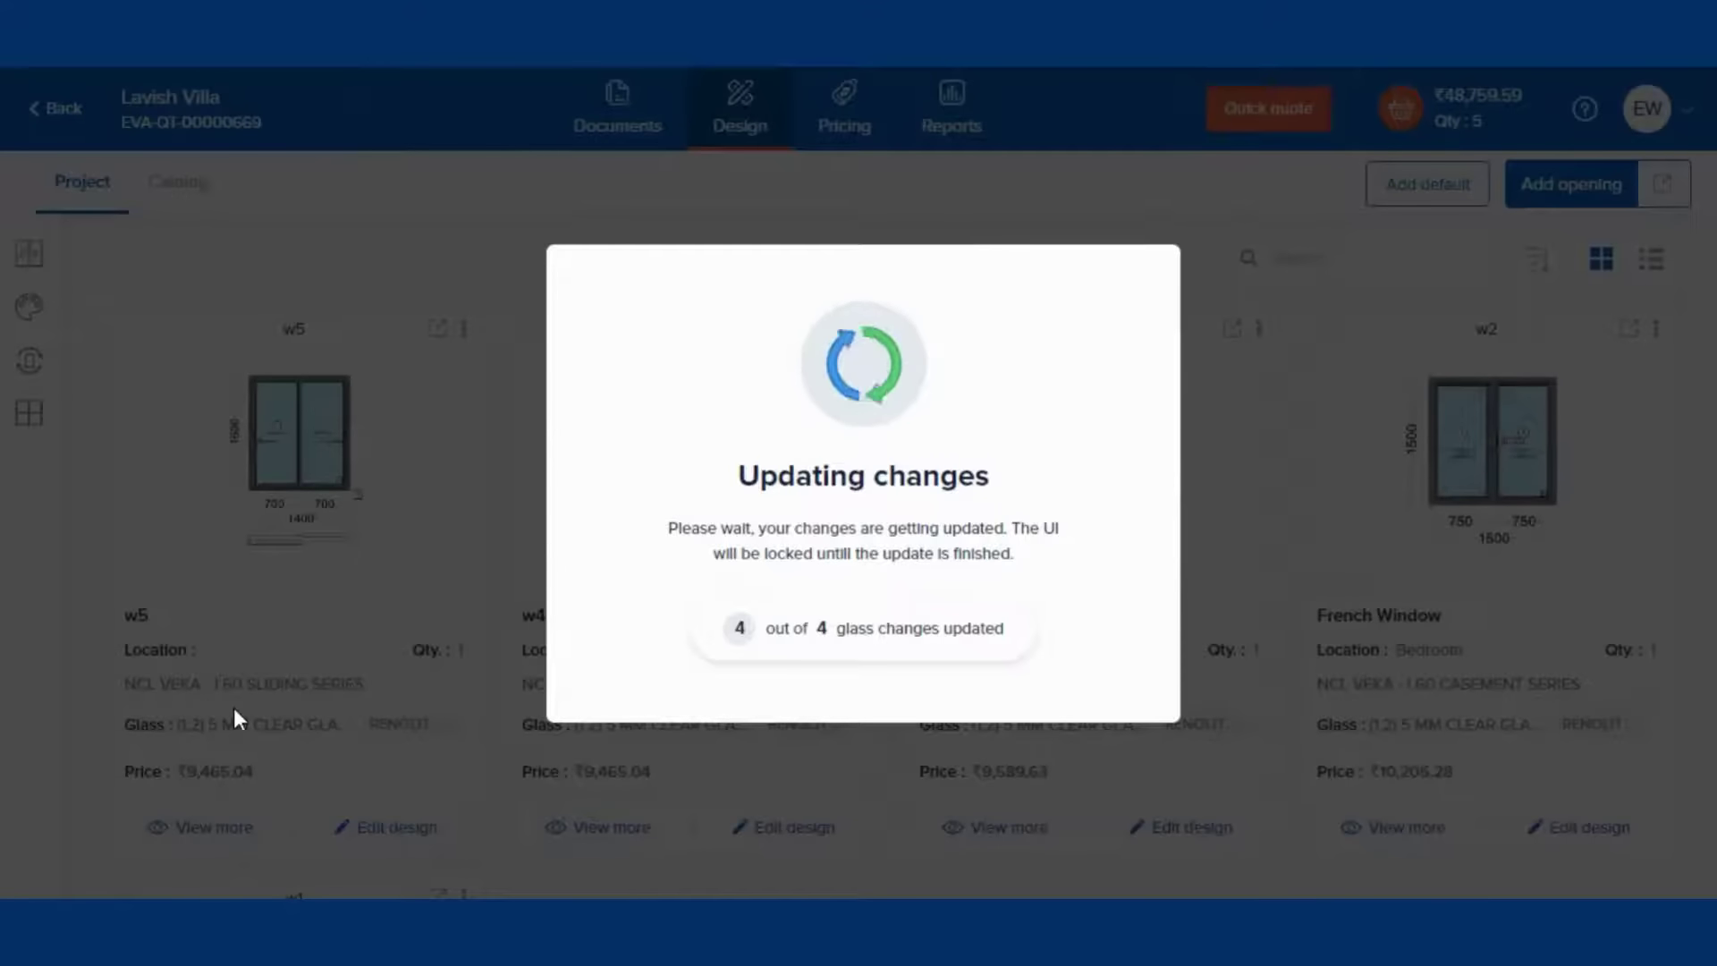
click(904, 685)
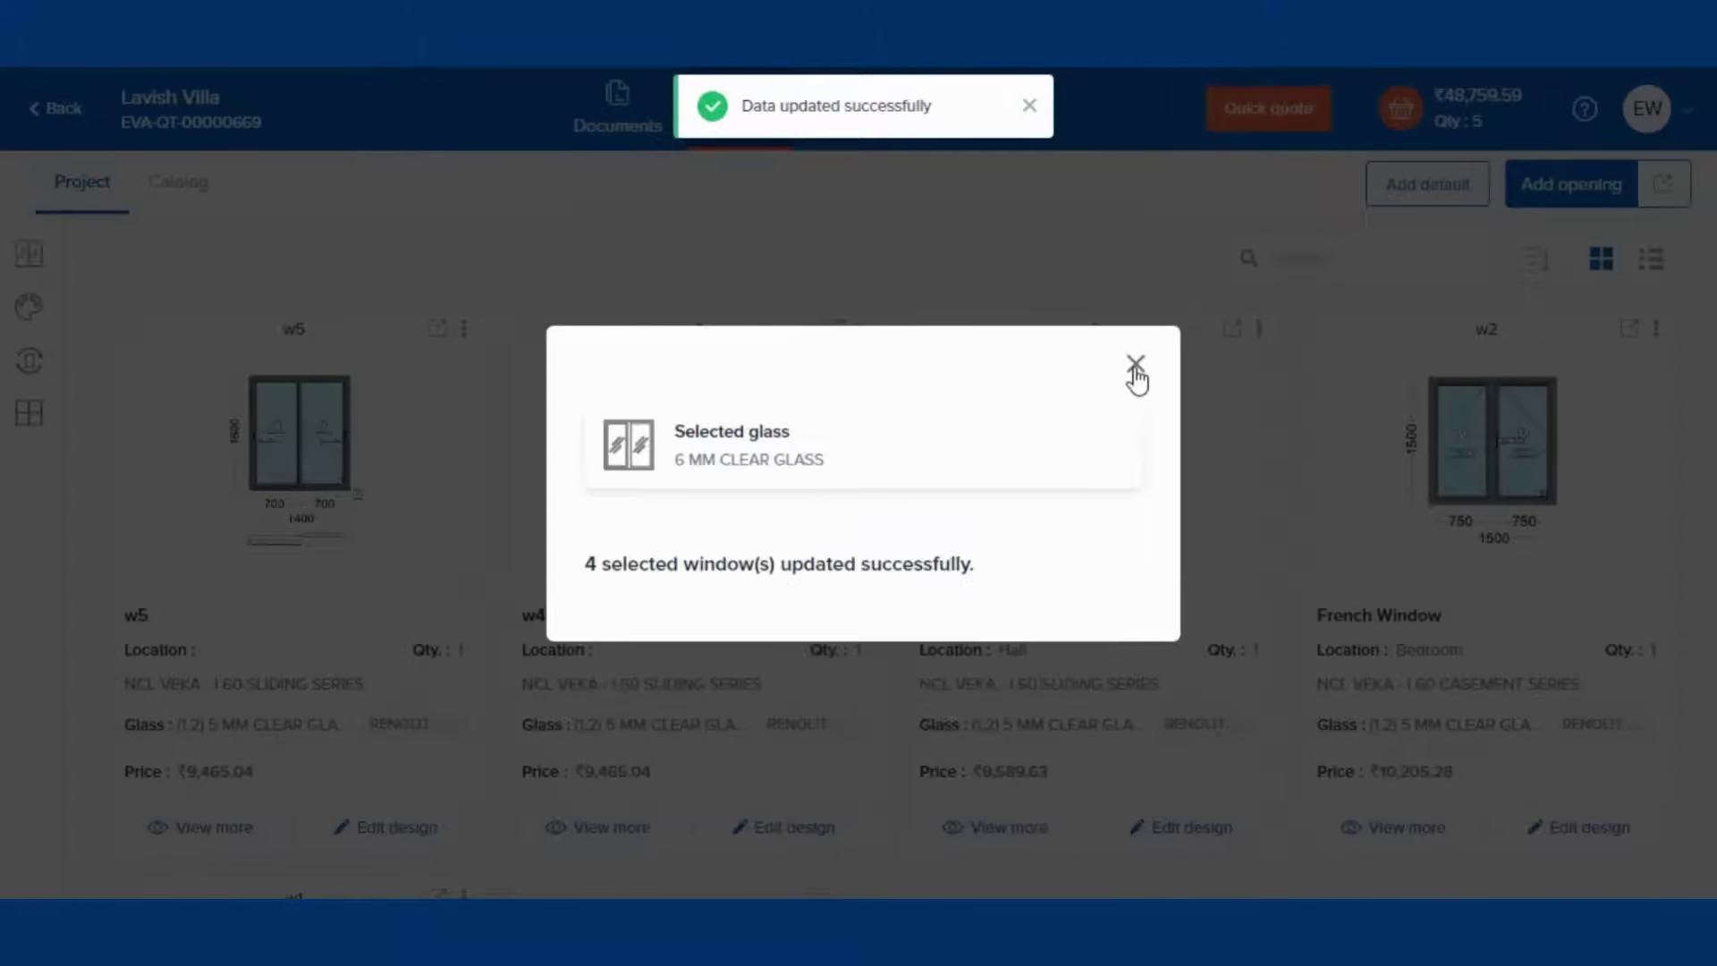
click(1135, 367)
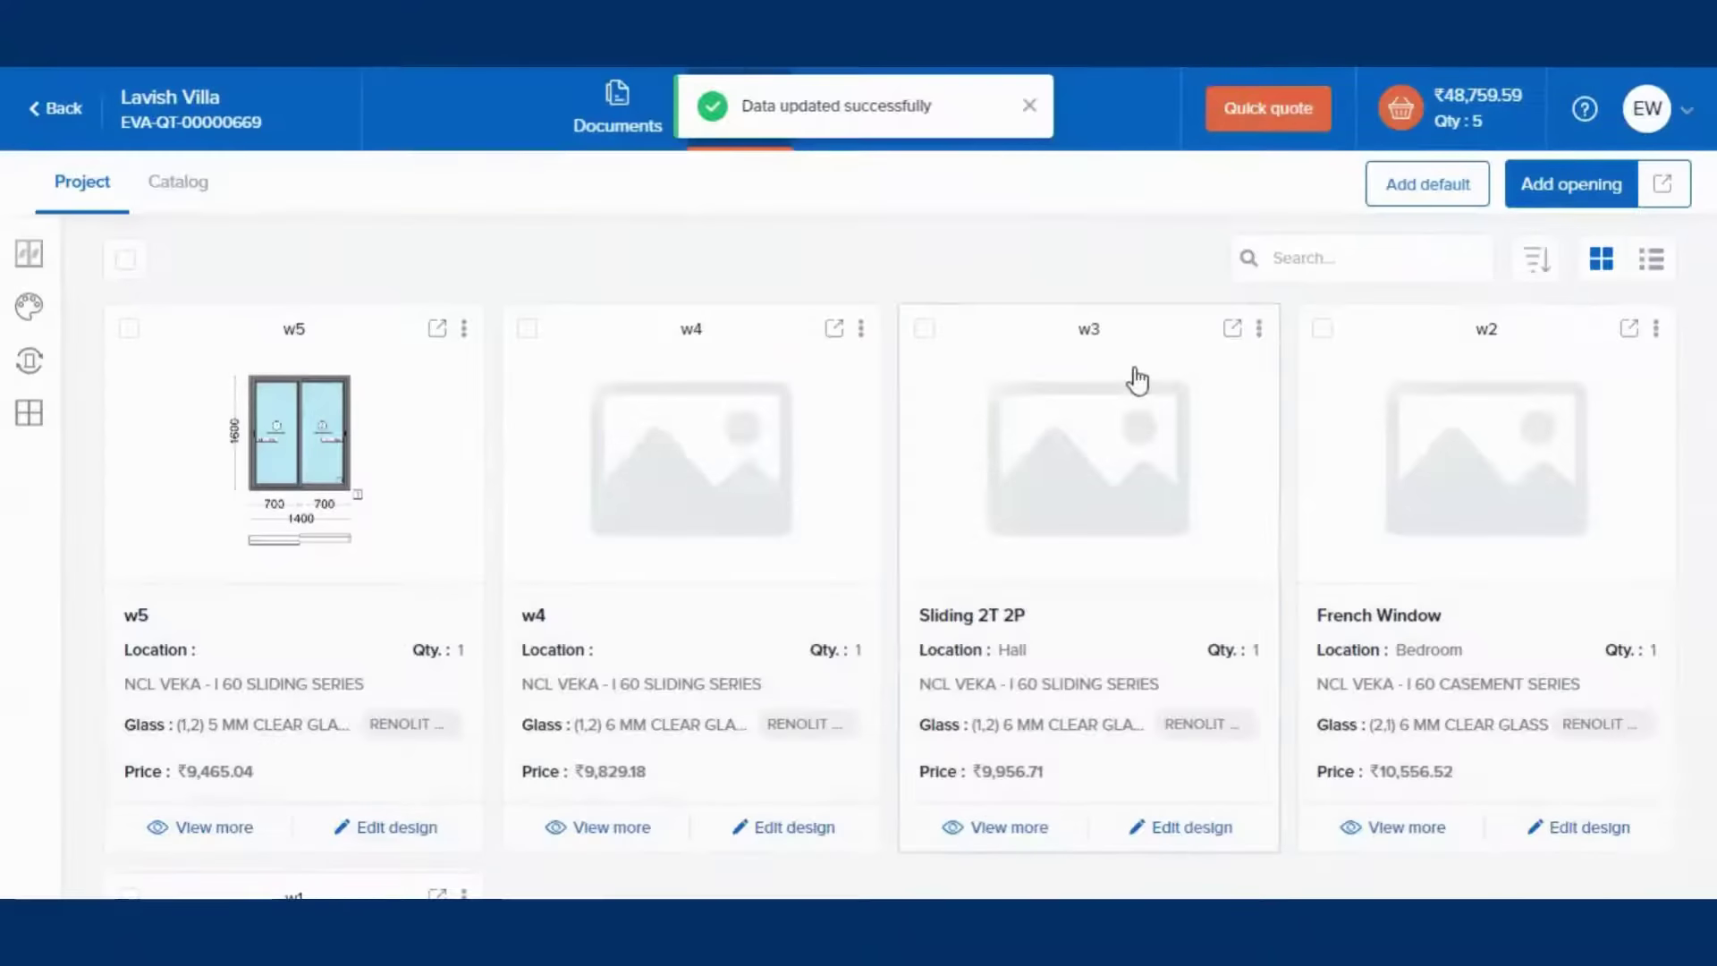
- Change the color of windows w1 and w3 to No Laminate inside and outside, and check the updated designs
click(30, 313)
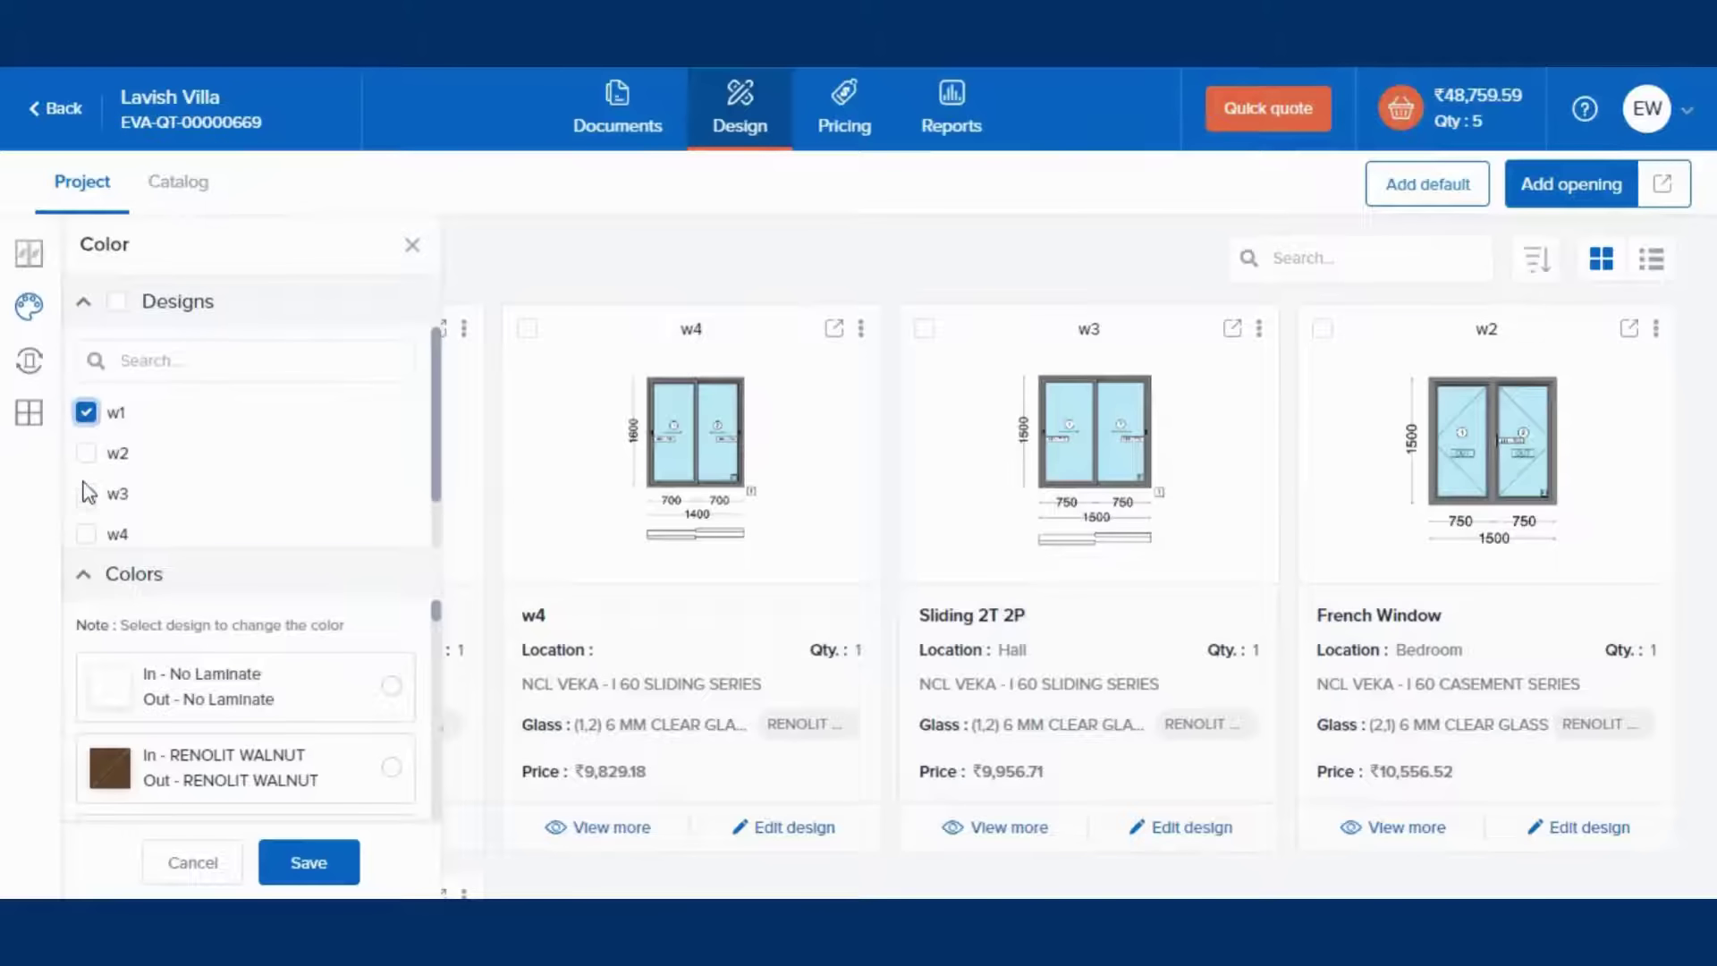
click(85, 493)
click(309, 863)
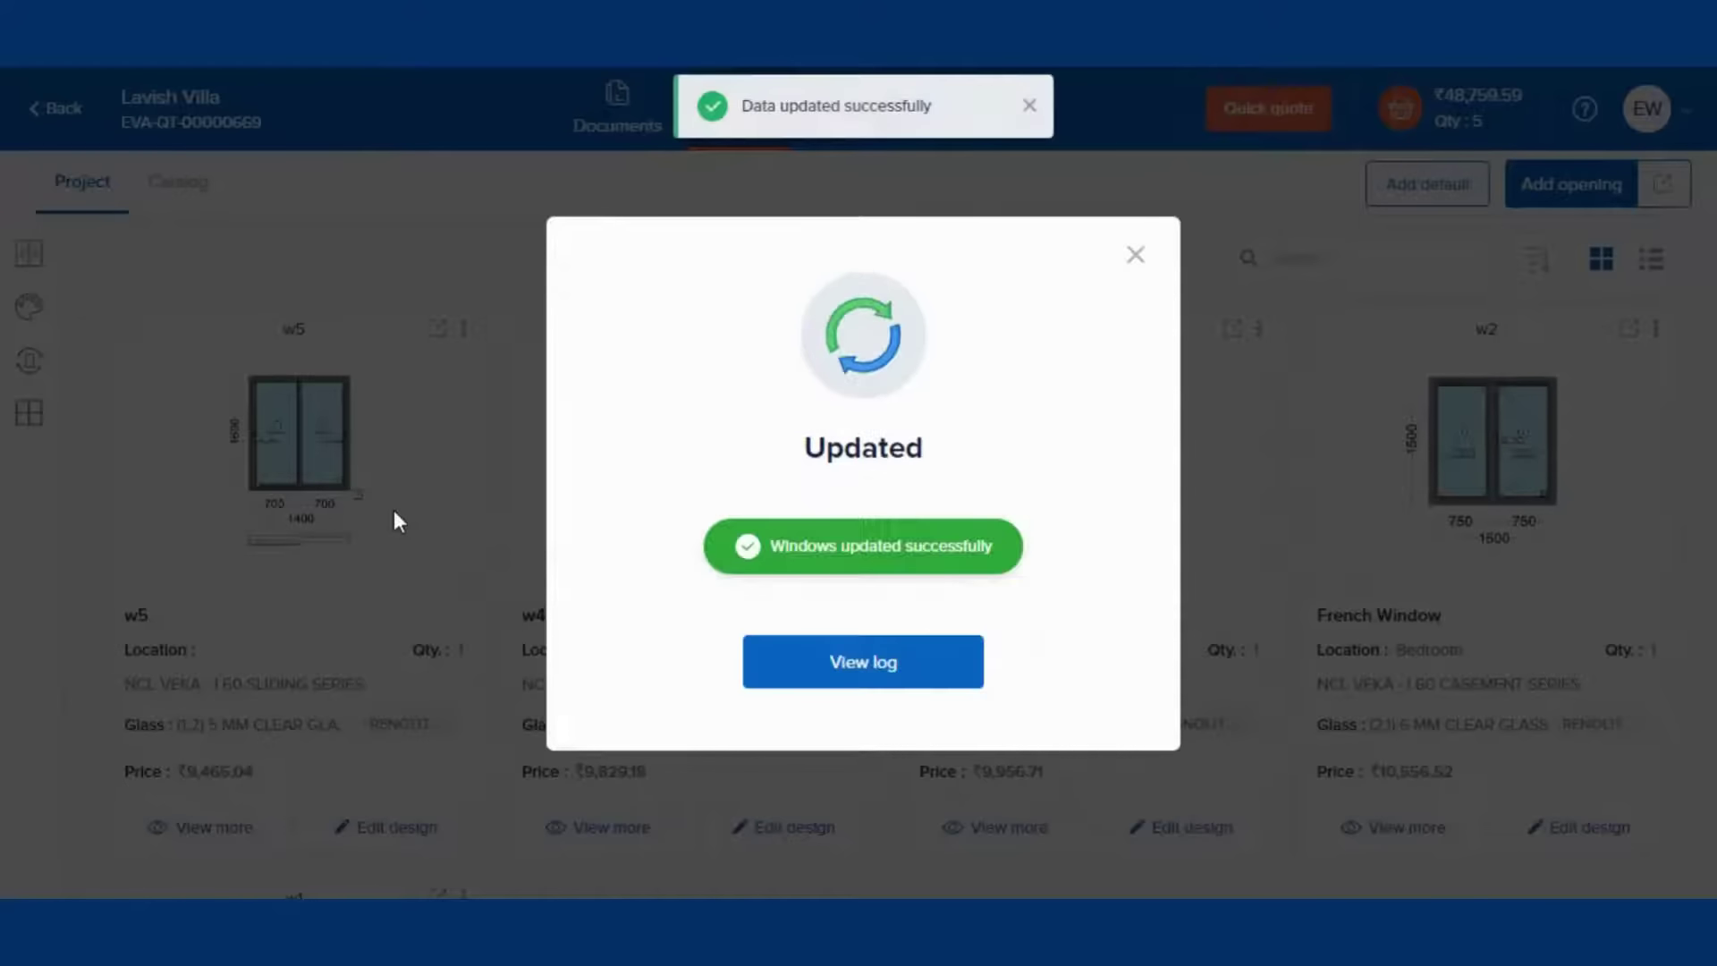
click(857, 680)
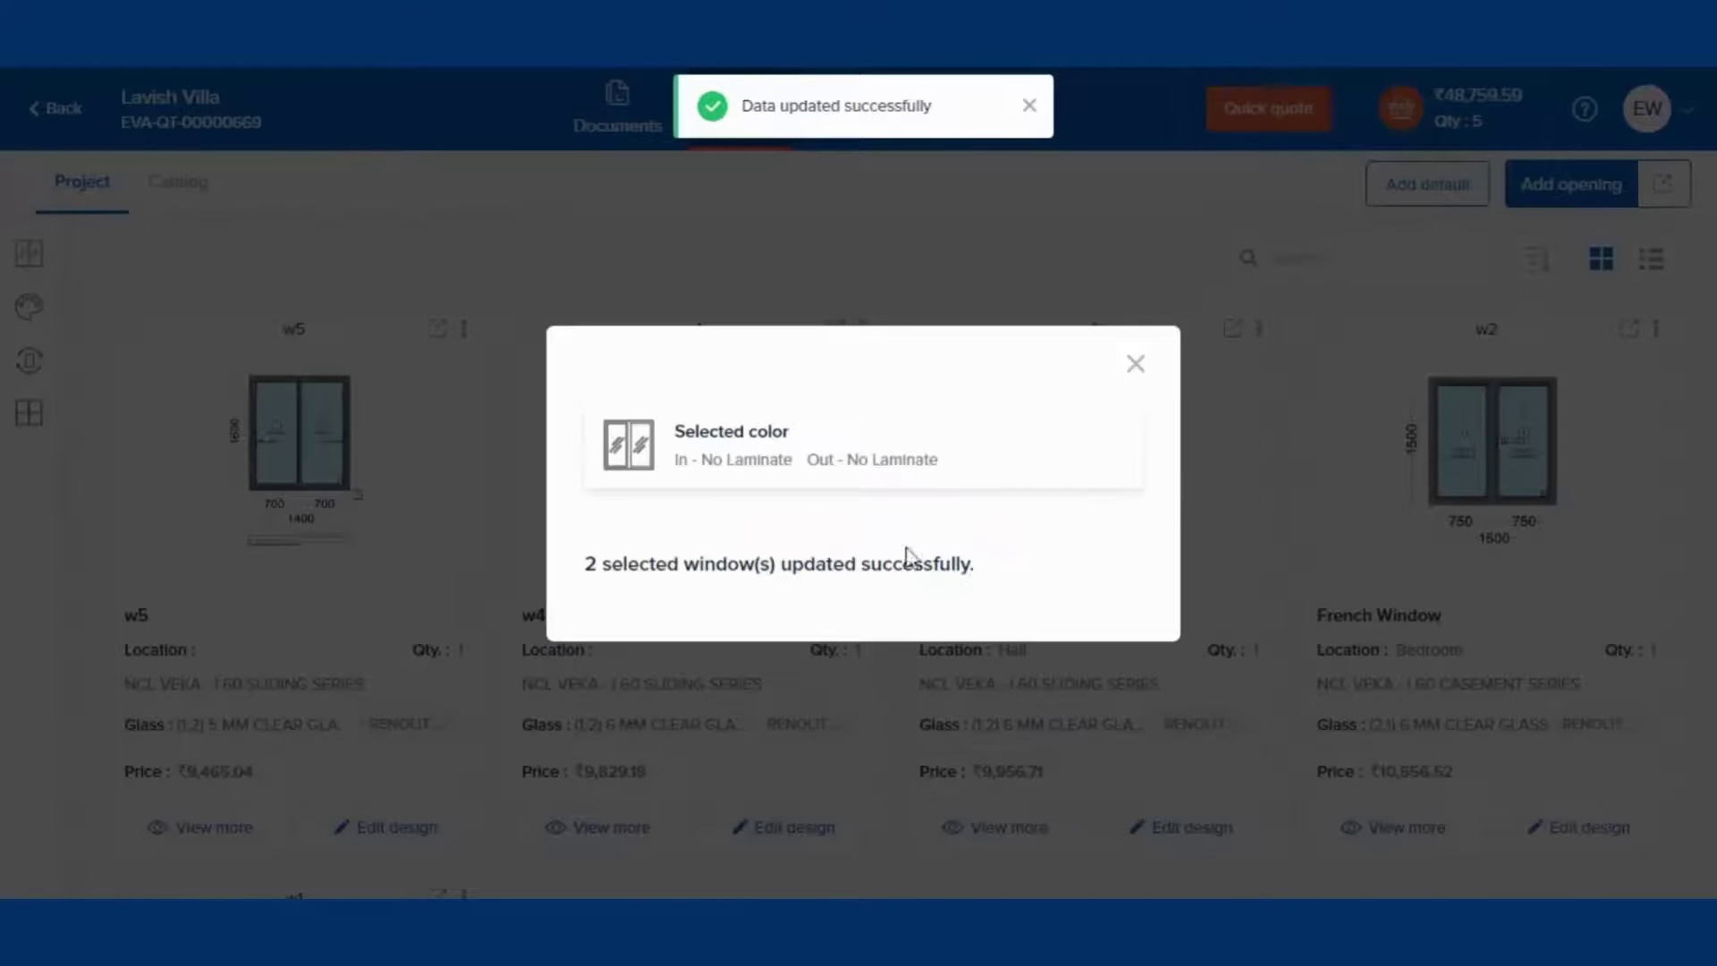
click(1137, 365)
scroll(464, 721, down, 5)
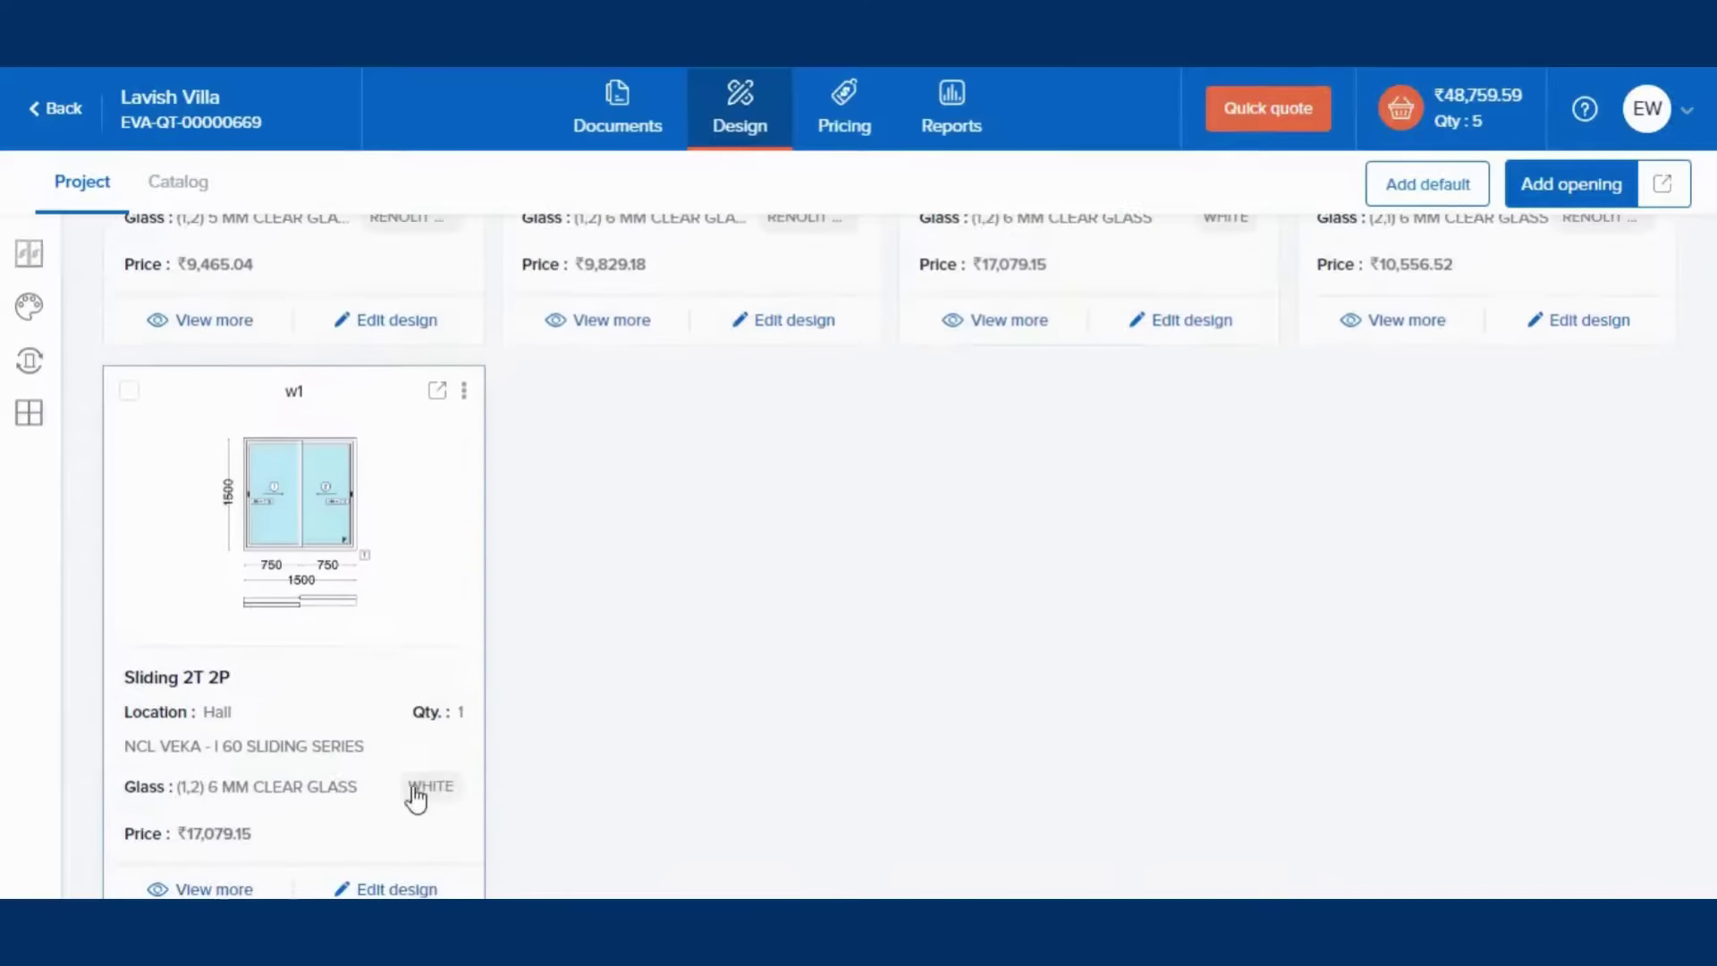
scroll(123, 486, up, 5)
- Review the standard bar lengths listed for the project's profiles and reinforcements
click(30, 360)
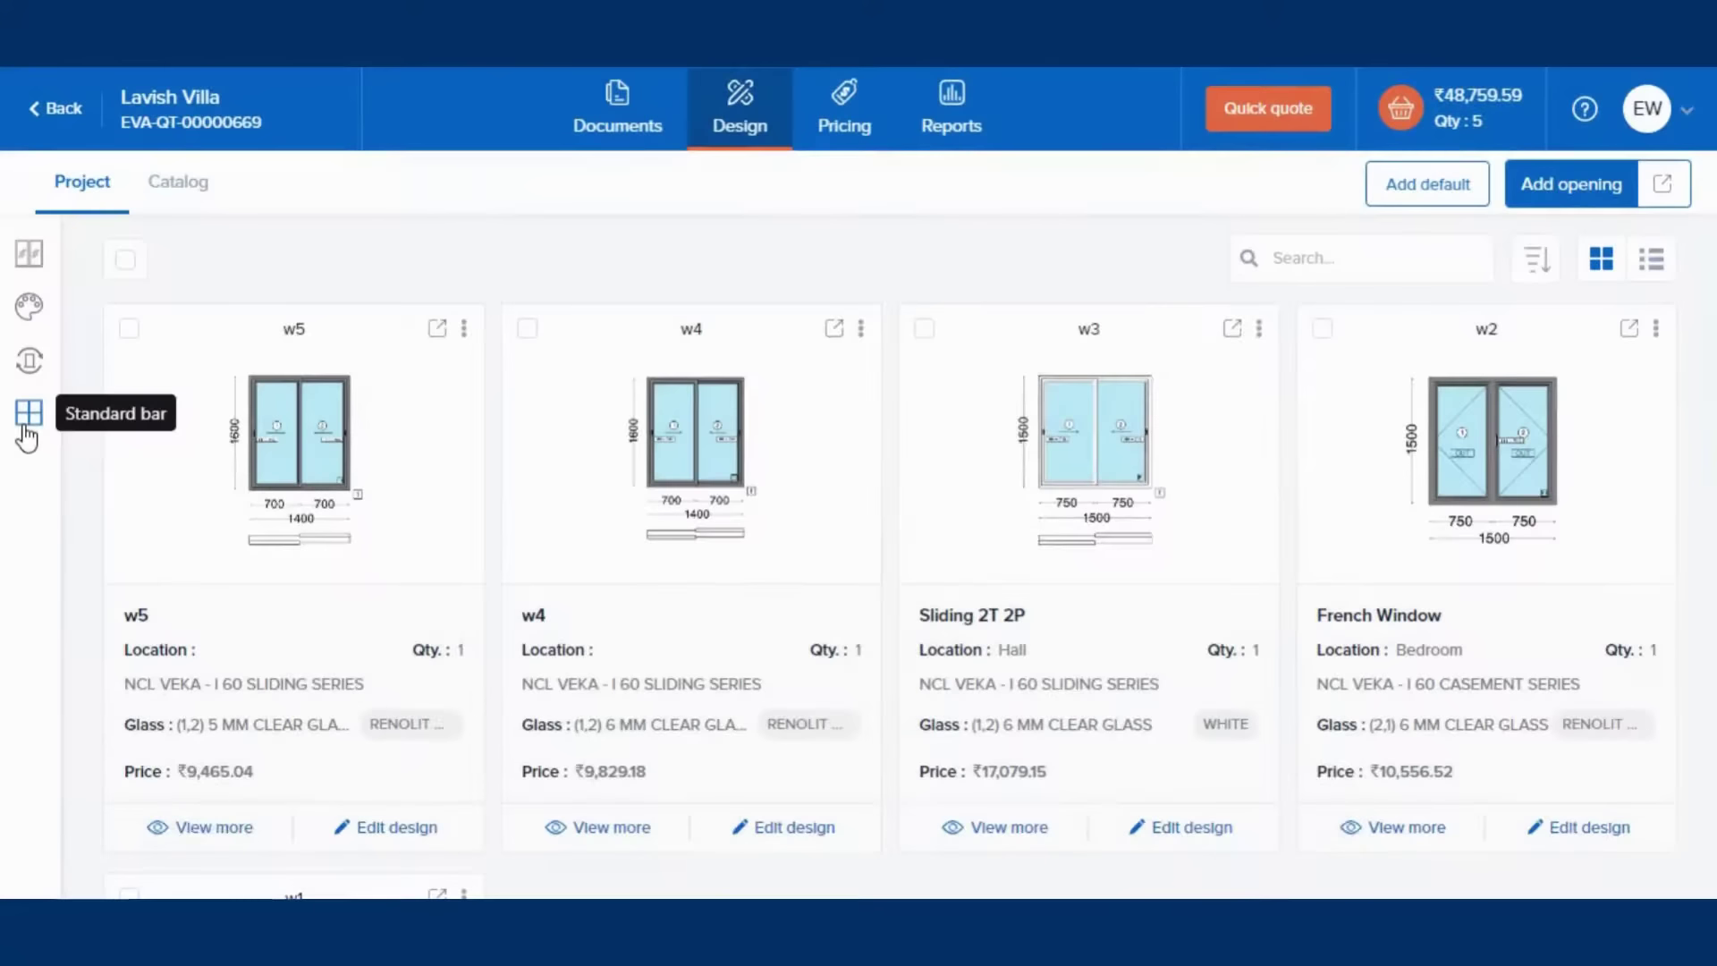
click(27, 414)
scroll(177, 474, down, 10)
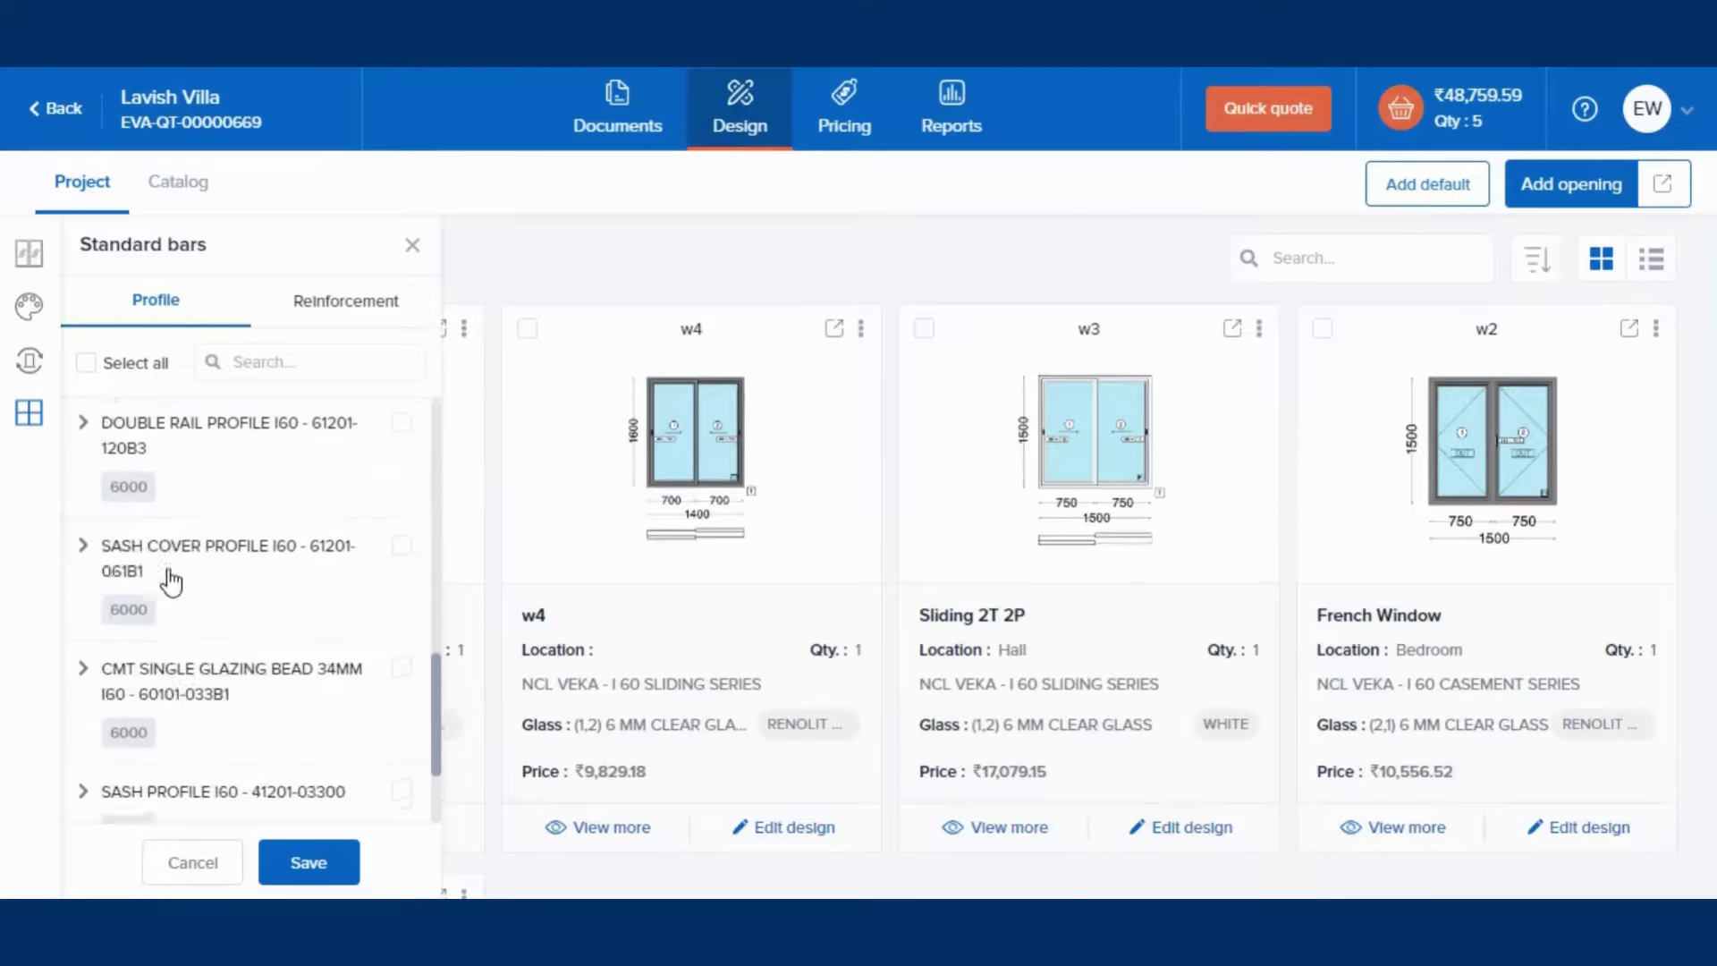
scroll(215, 626, down, 2)
click(322, 333)
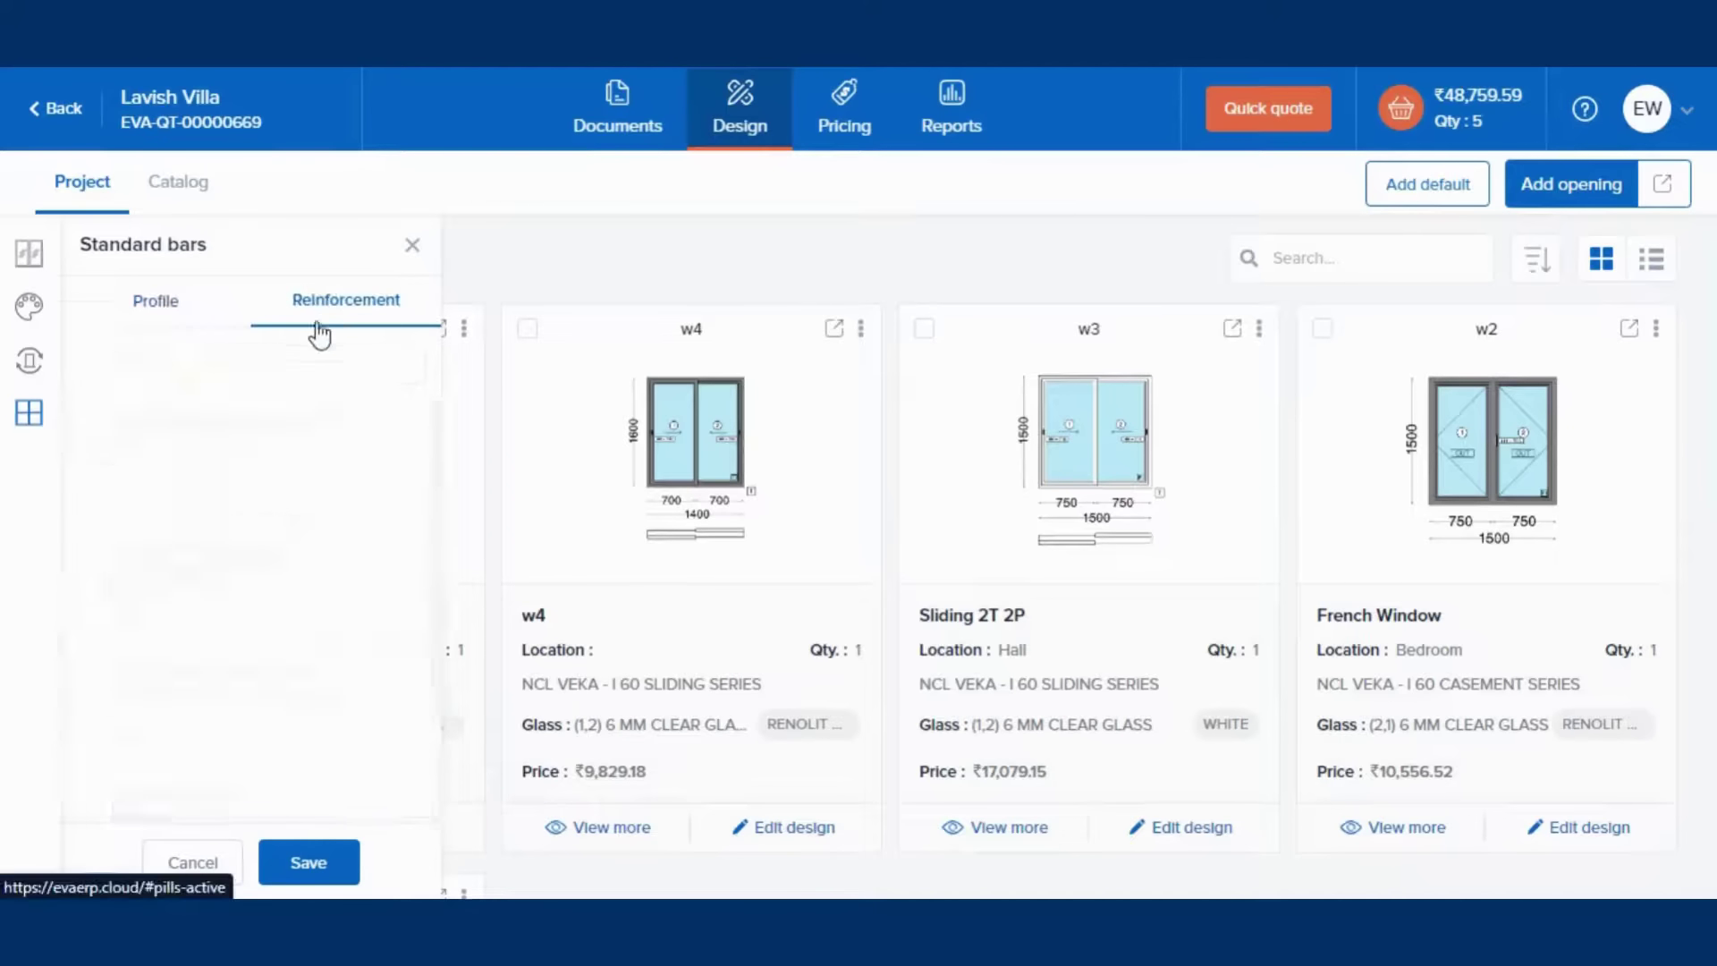
scroll(201, 528, down, 2)
scroll(188, 558, up, 2)
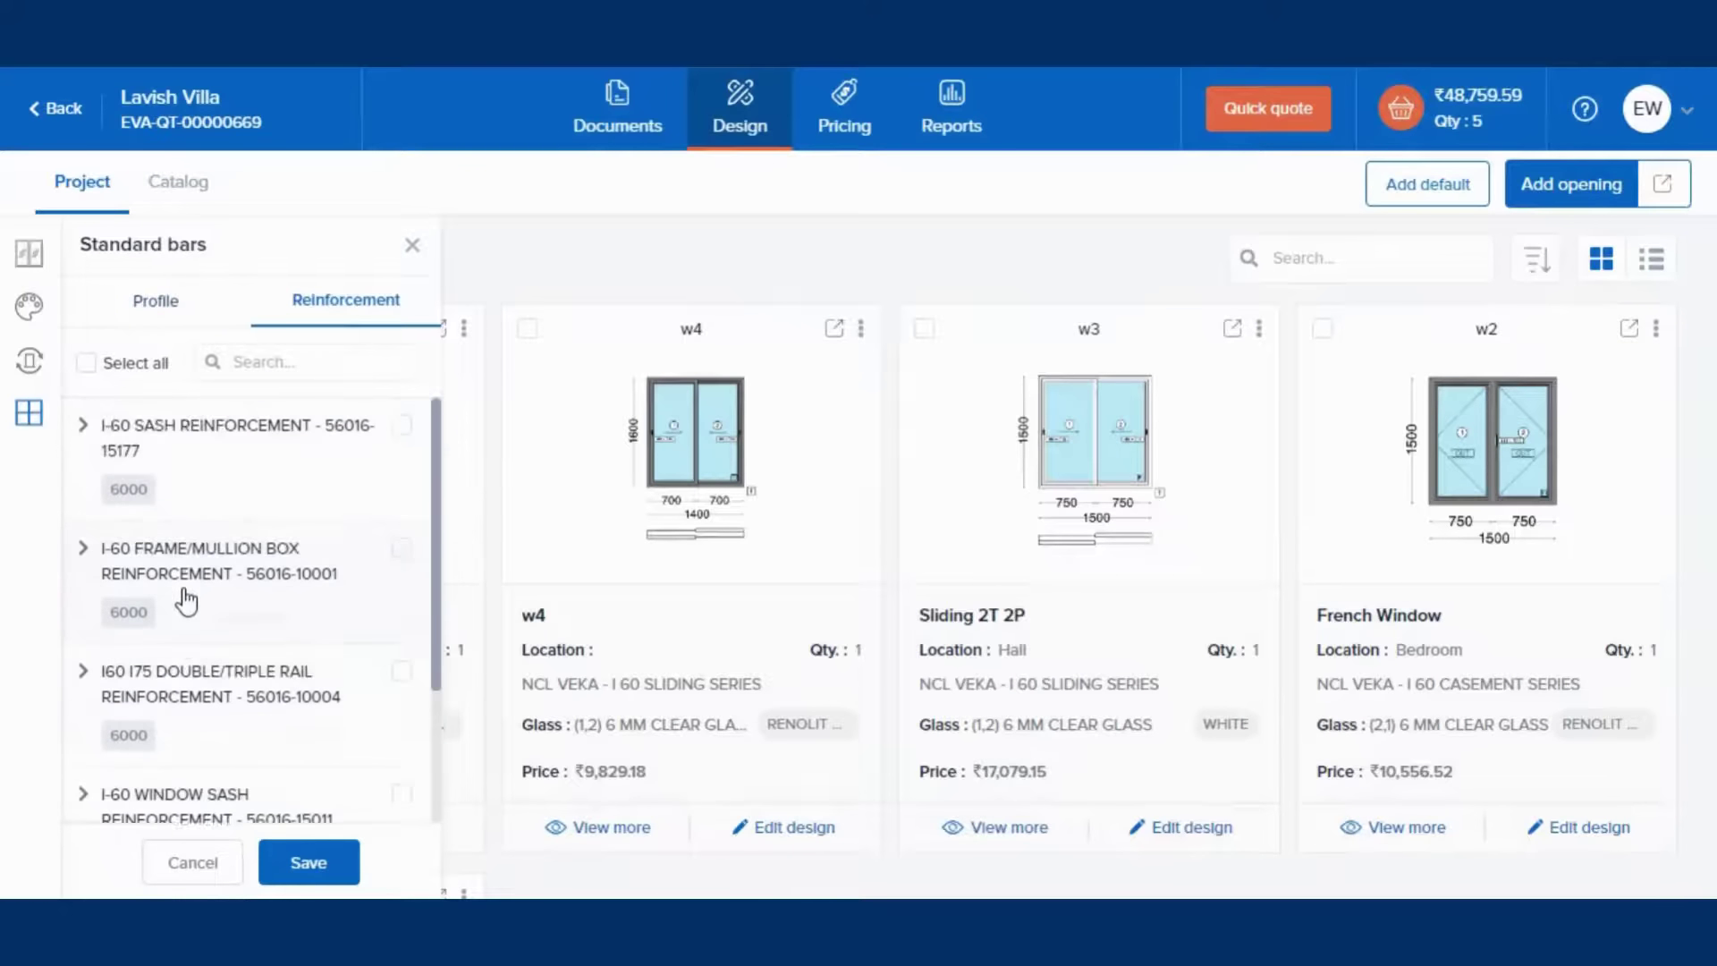
click(147, 304)
click(402, 424)
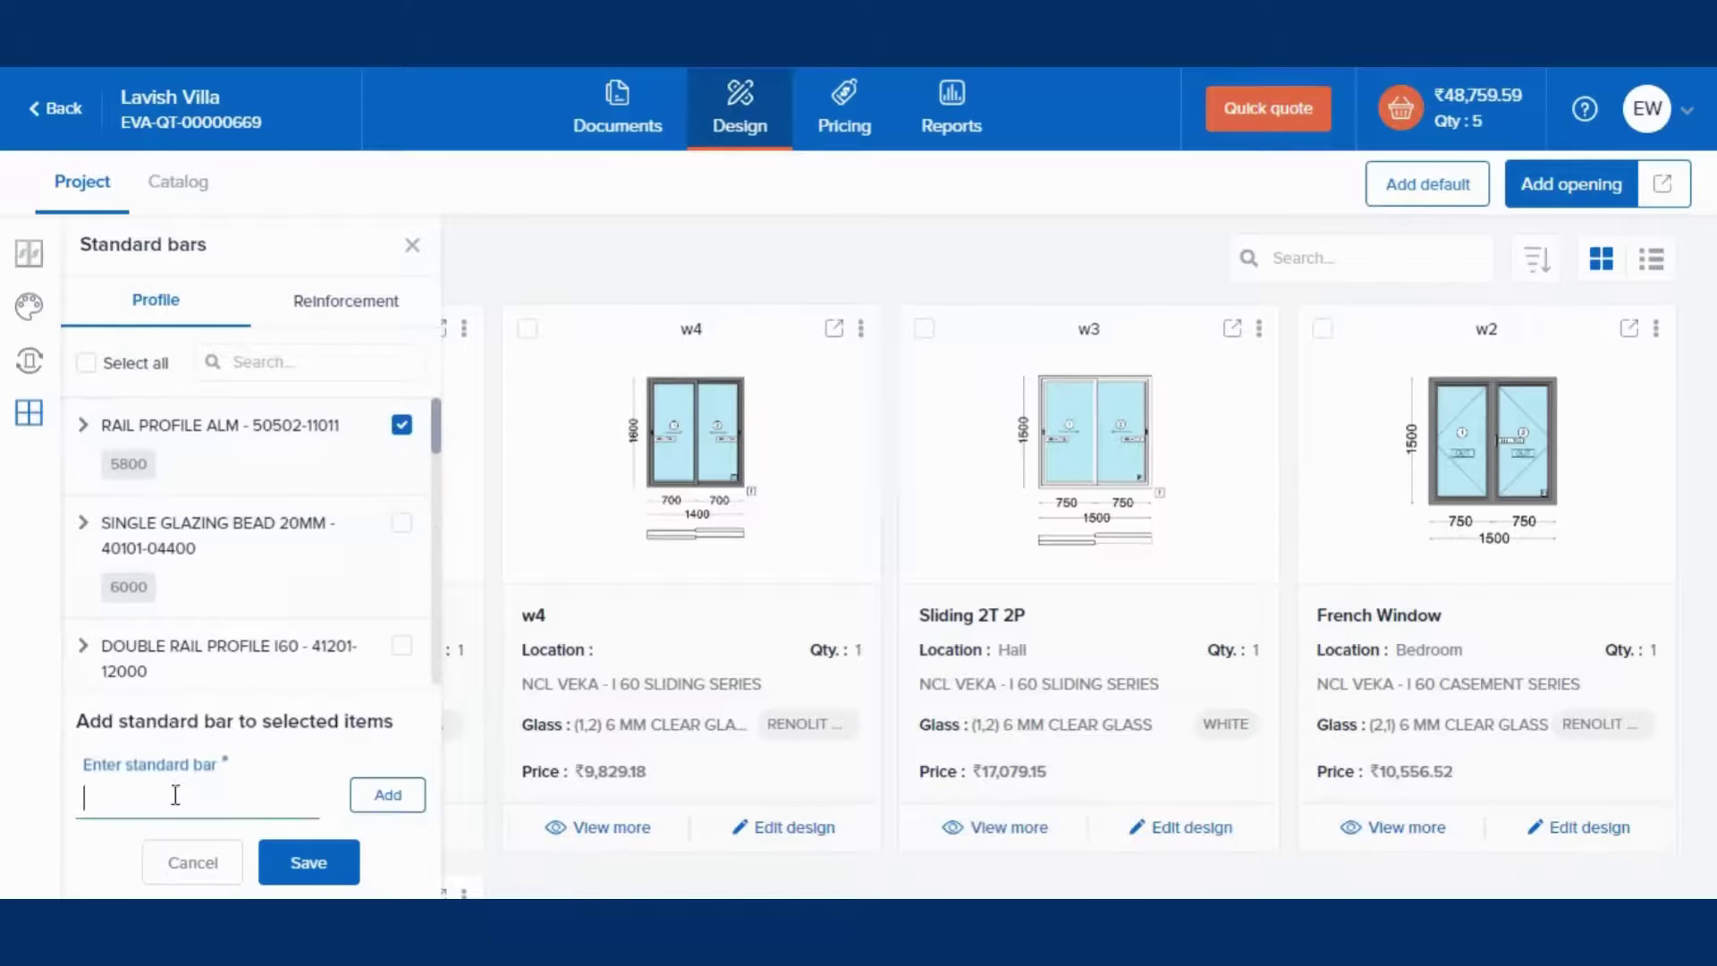
click(288, 799)
text(6000)
click(389, 795)
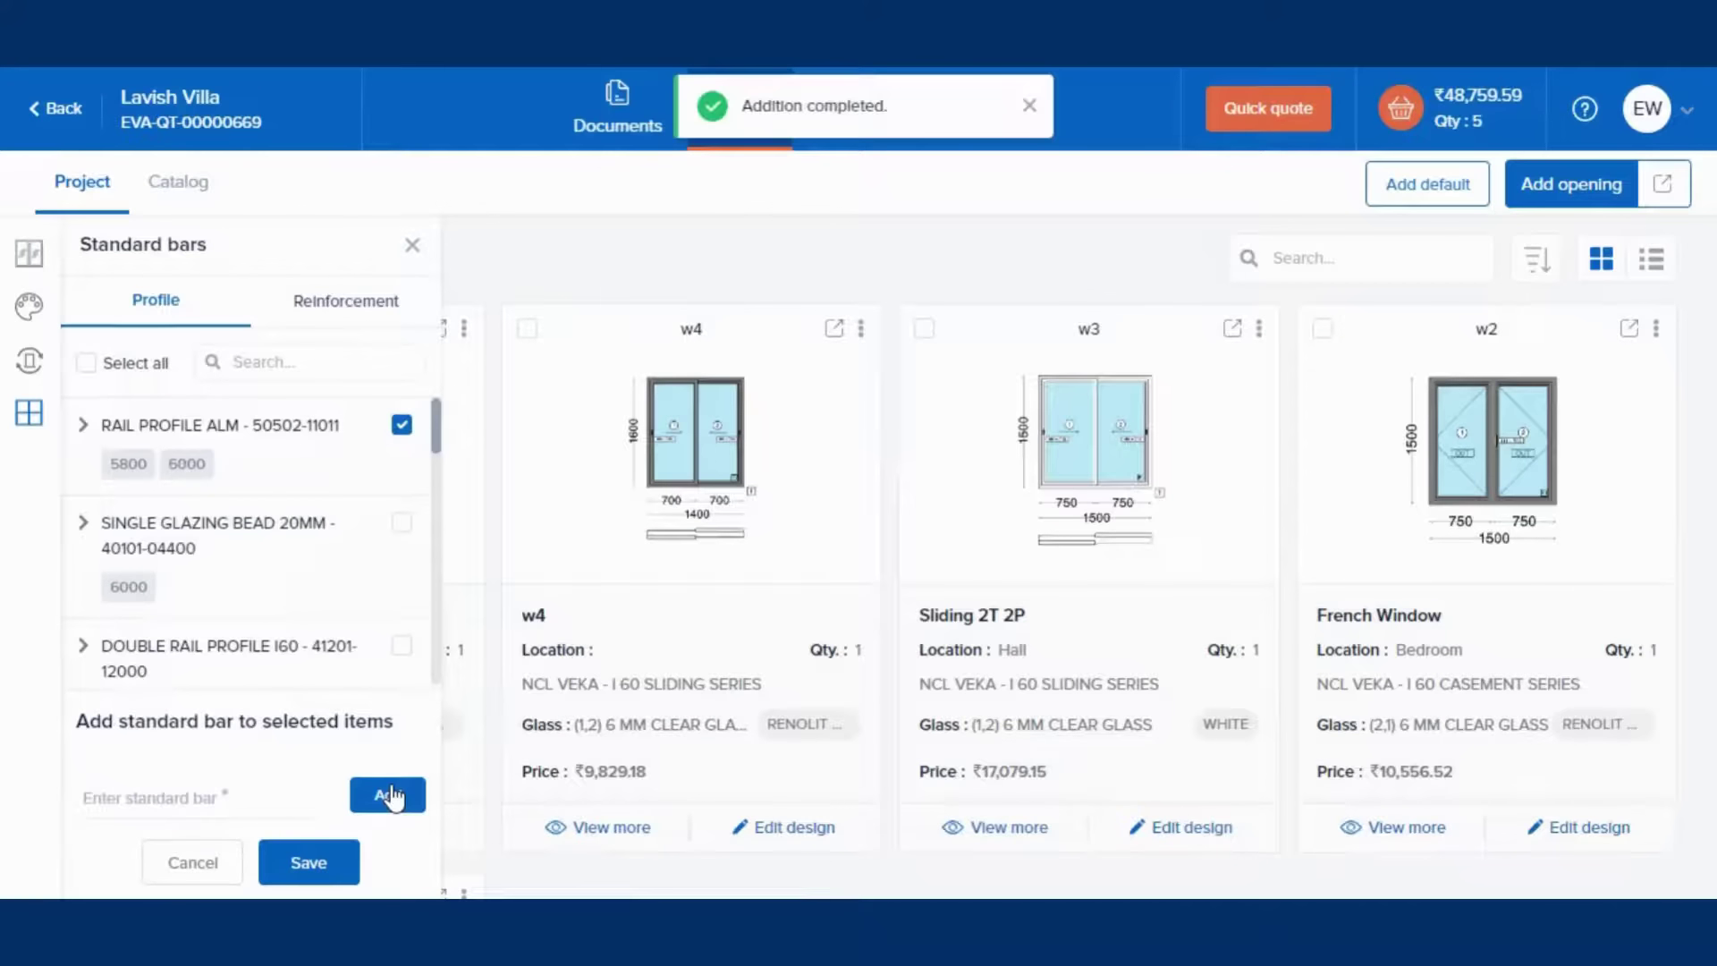
click(163, 452)
click(406, 488)
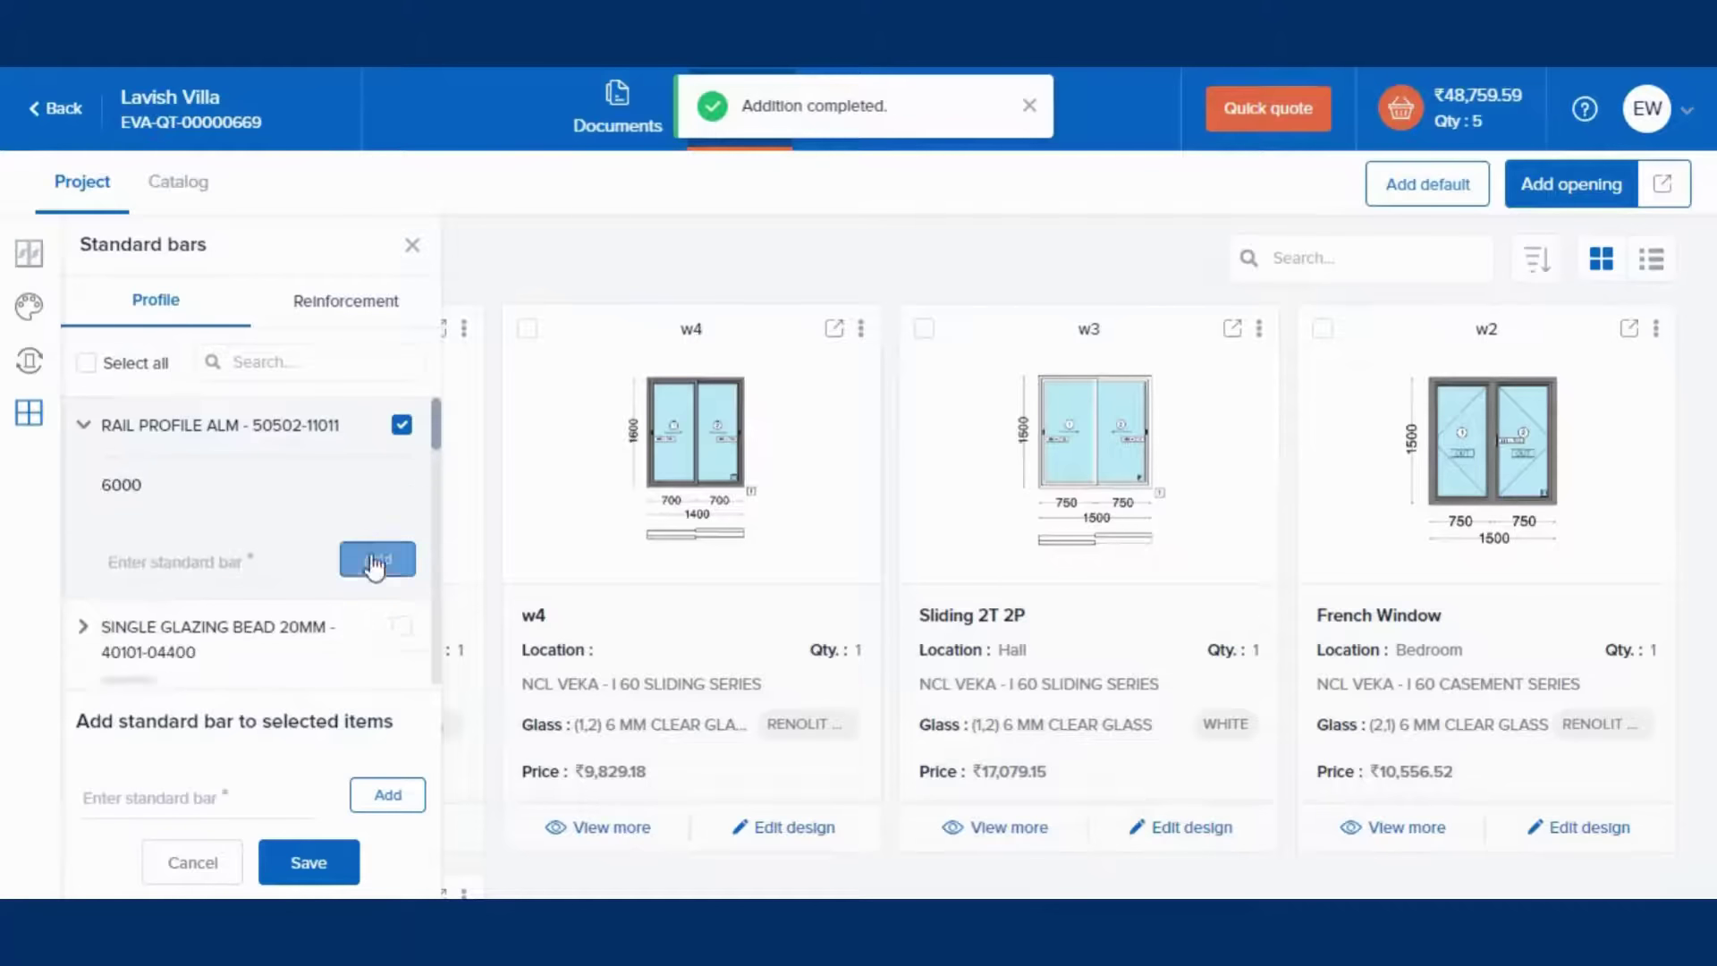
click(327, 867)
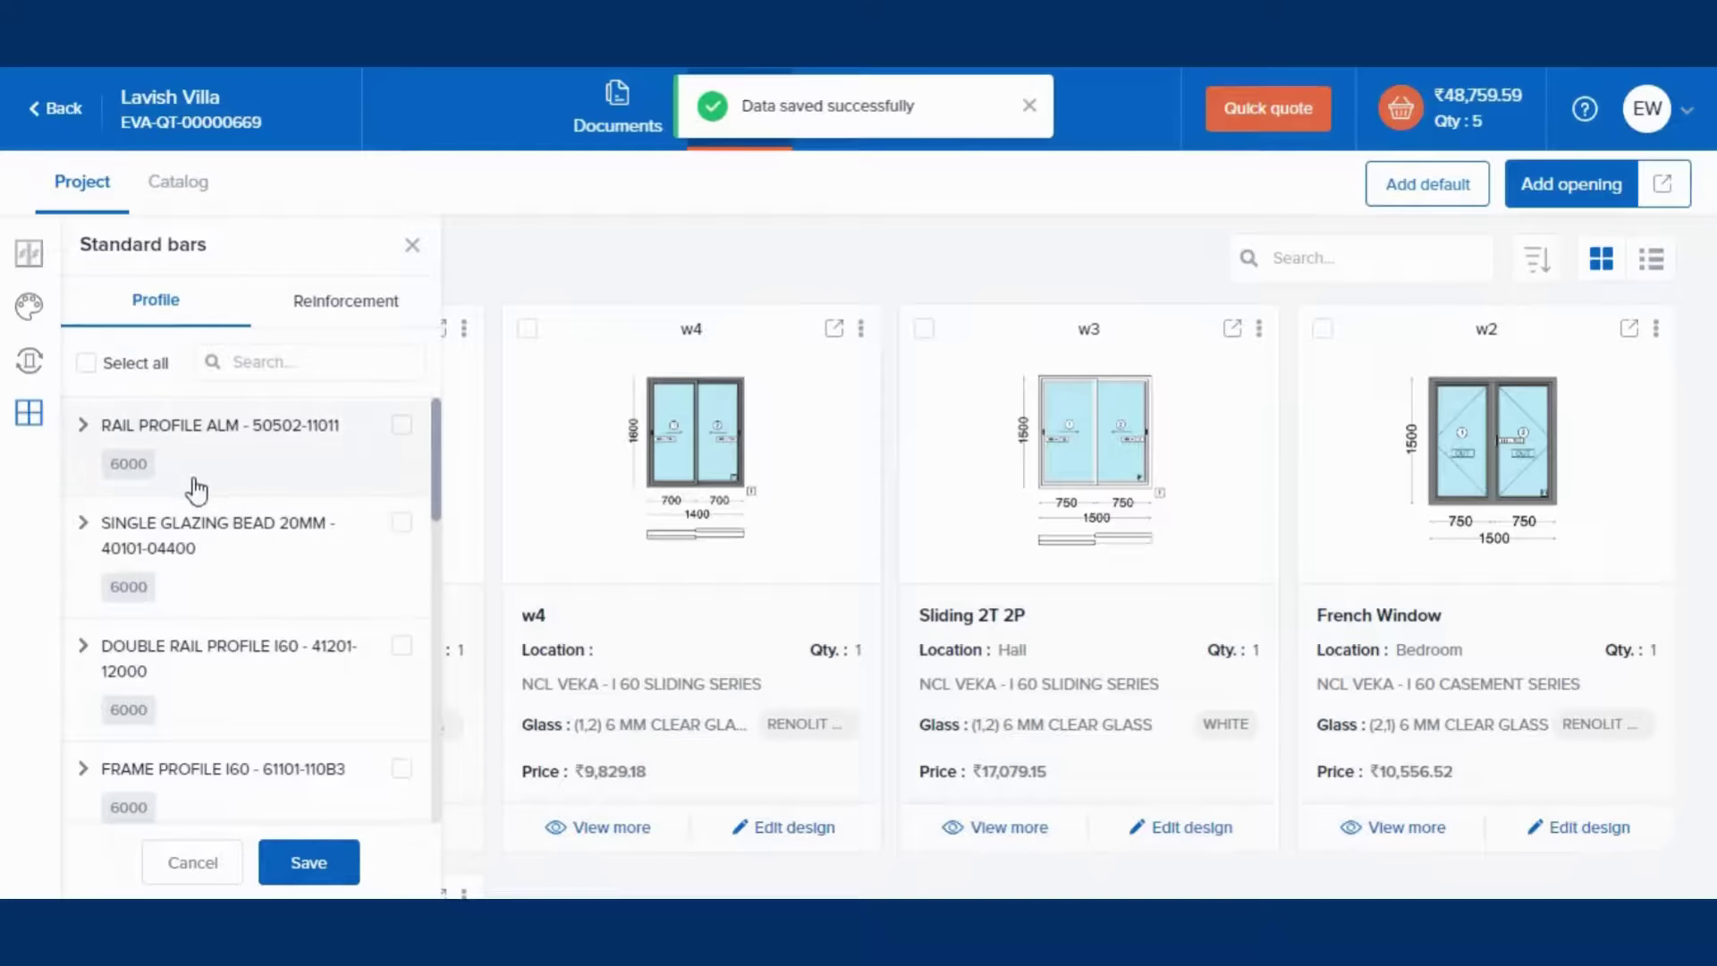
click(414, 247)
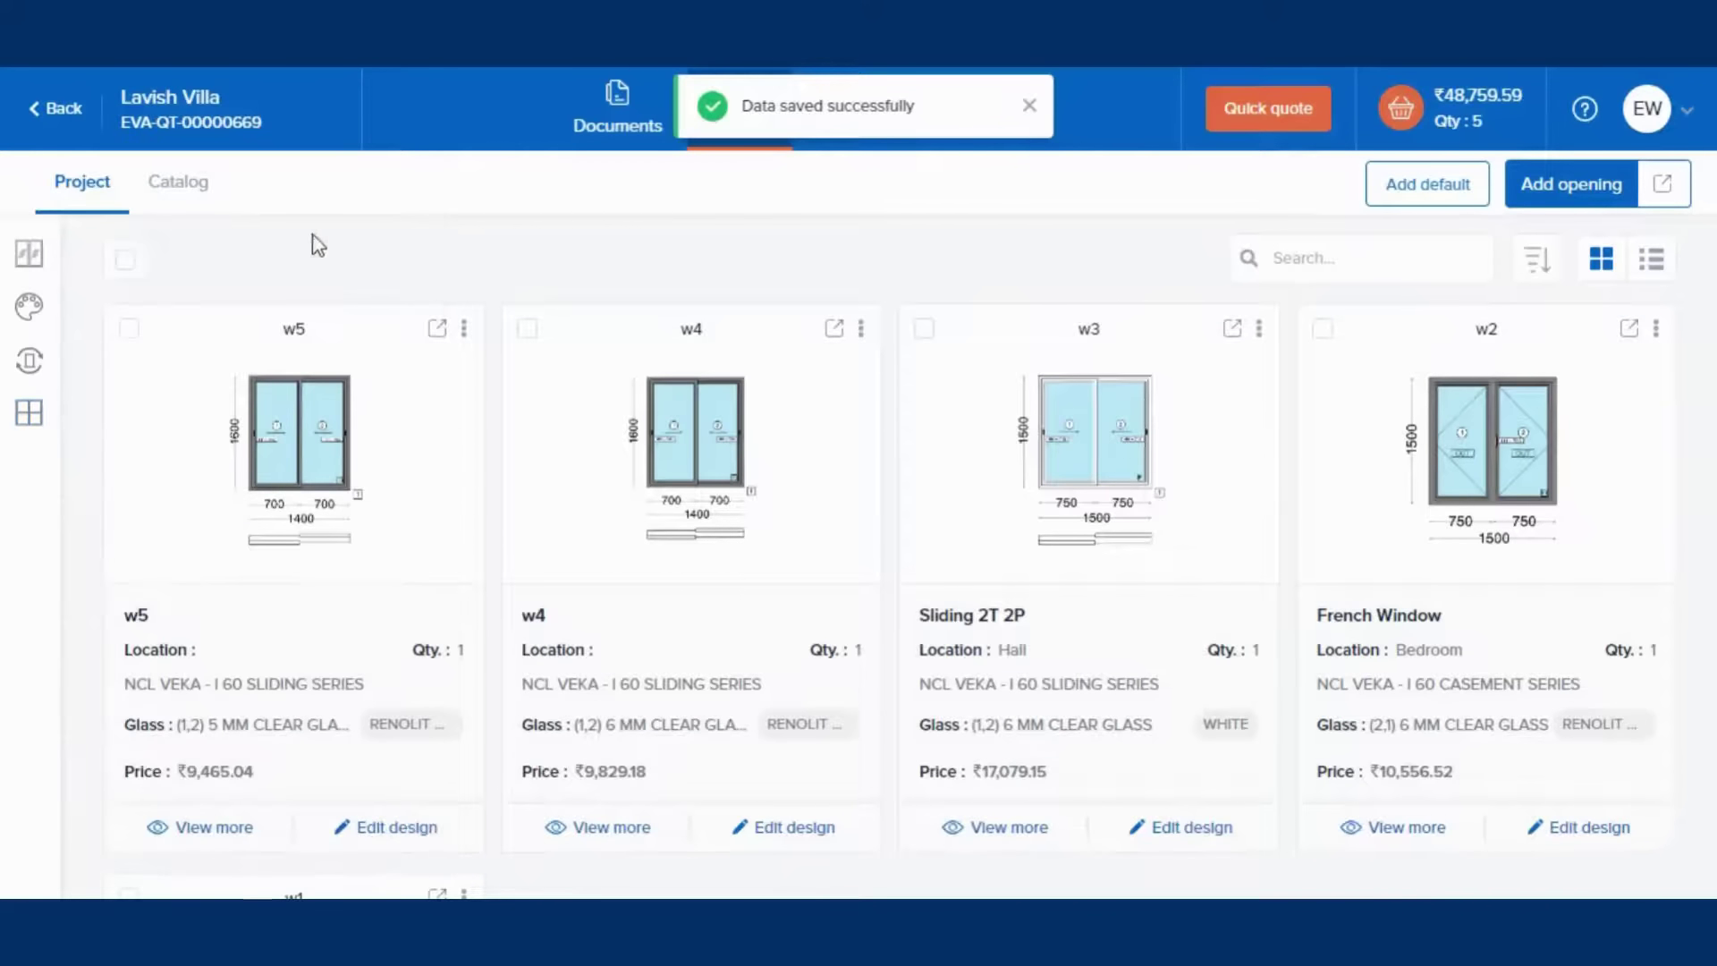
- Generate a quick quote for the project's windows and review every page of the downloaded quotation PDF
scroll(832, 517, down, 3)
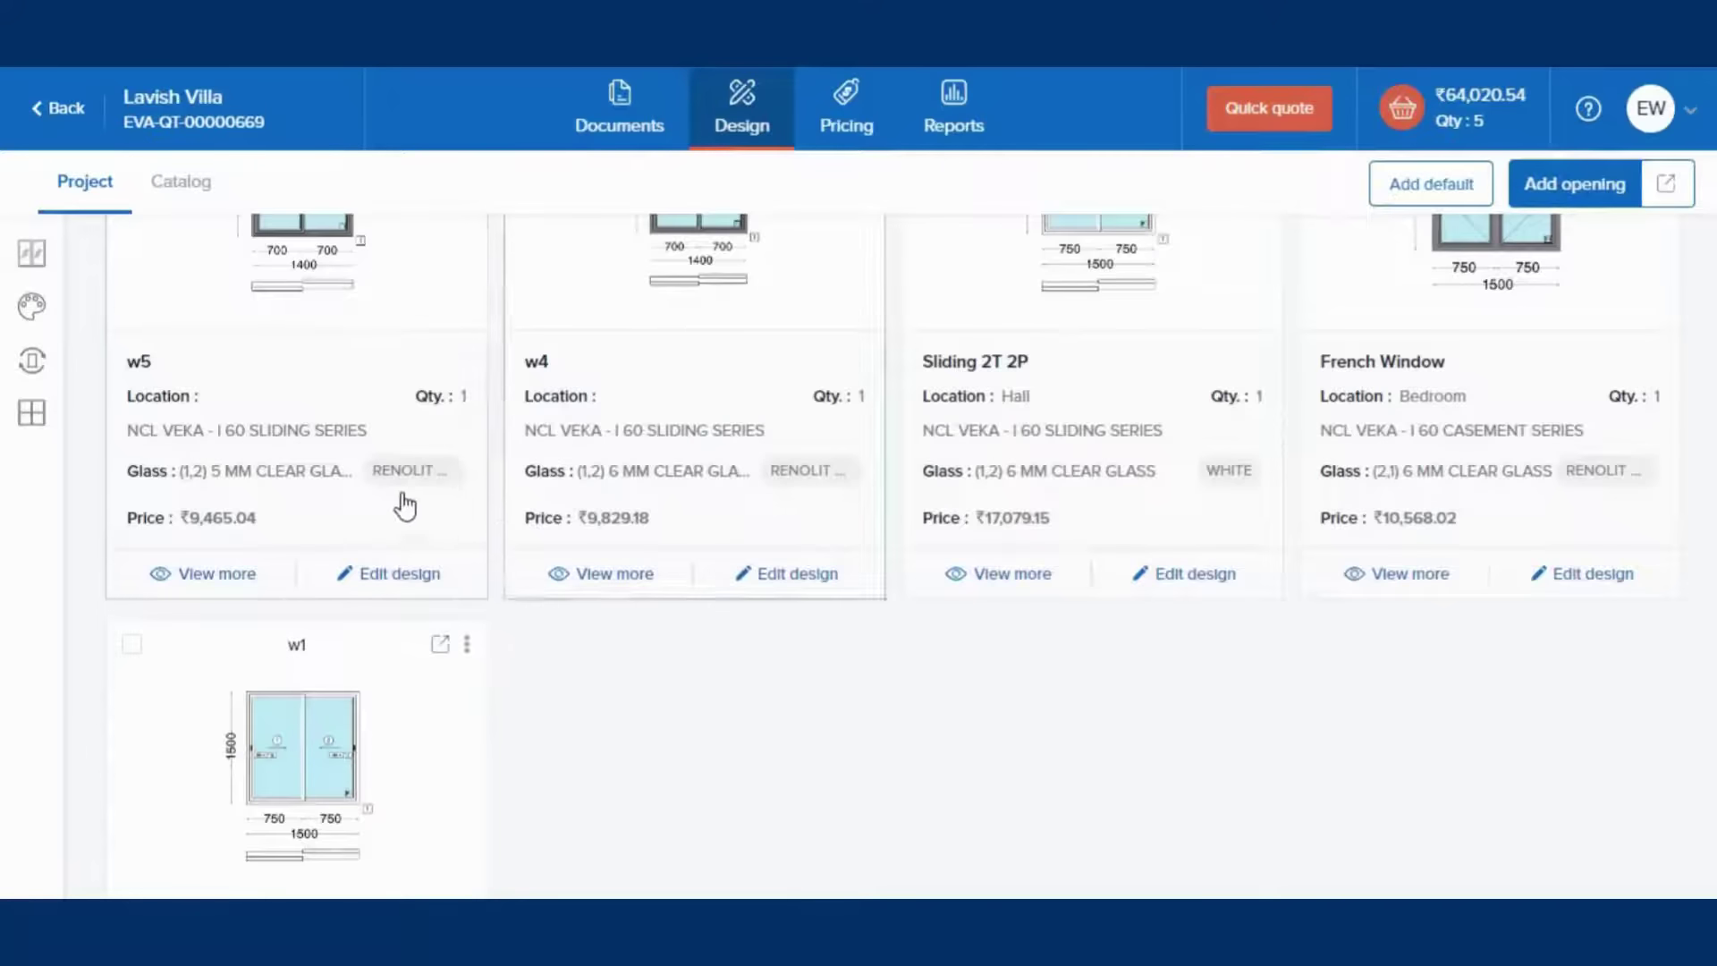
scroll(404, 505, up, 3)
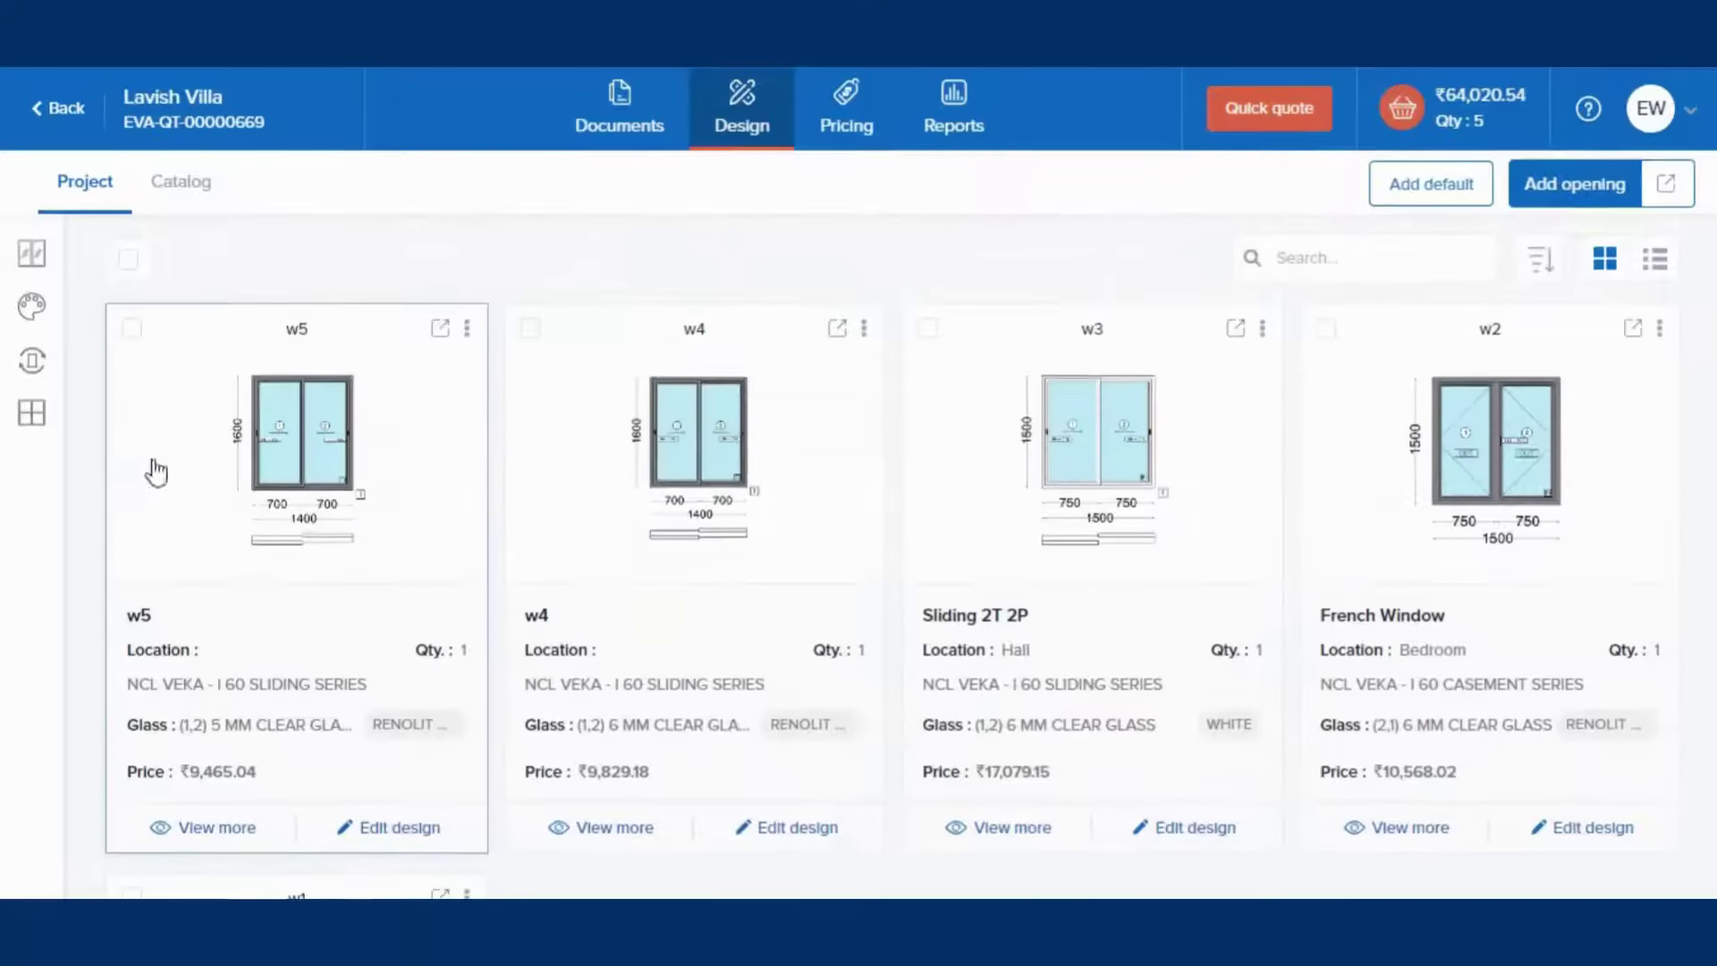
click(1296, 119)
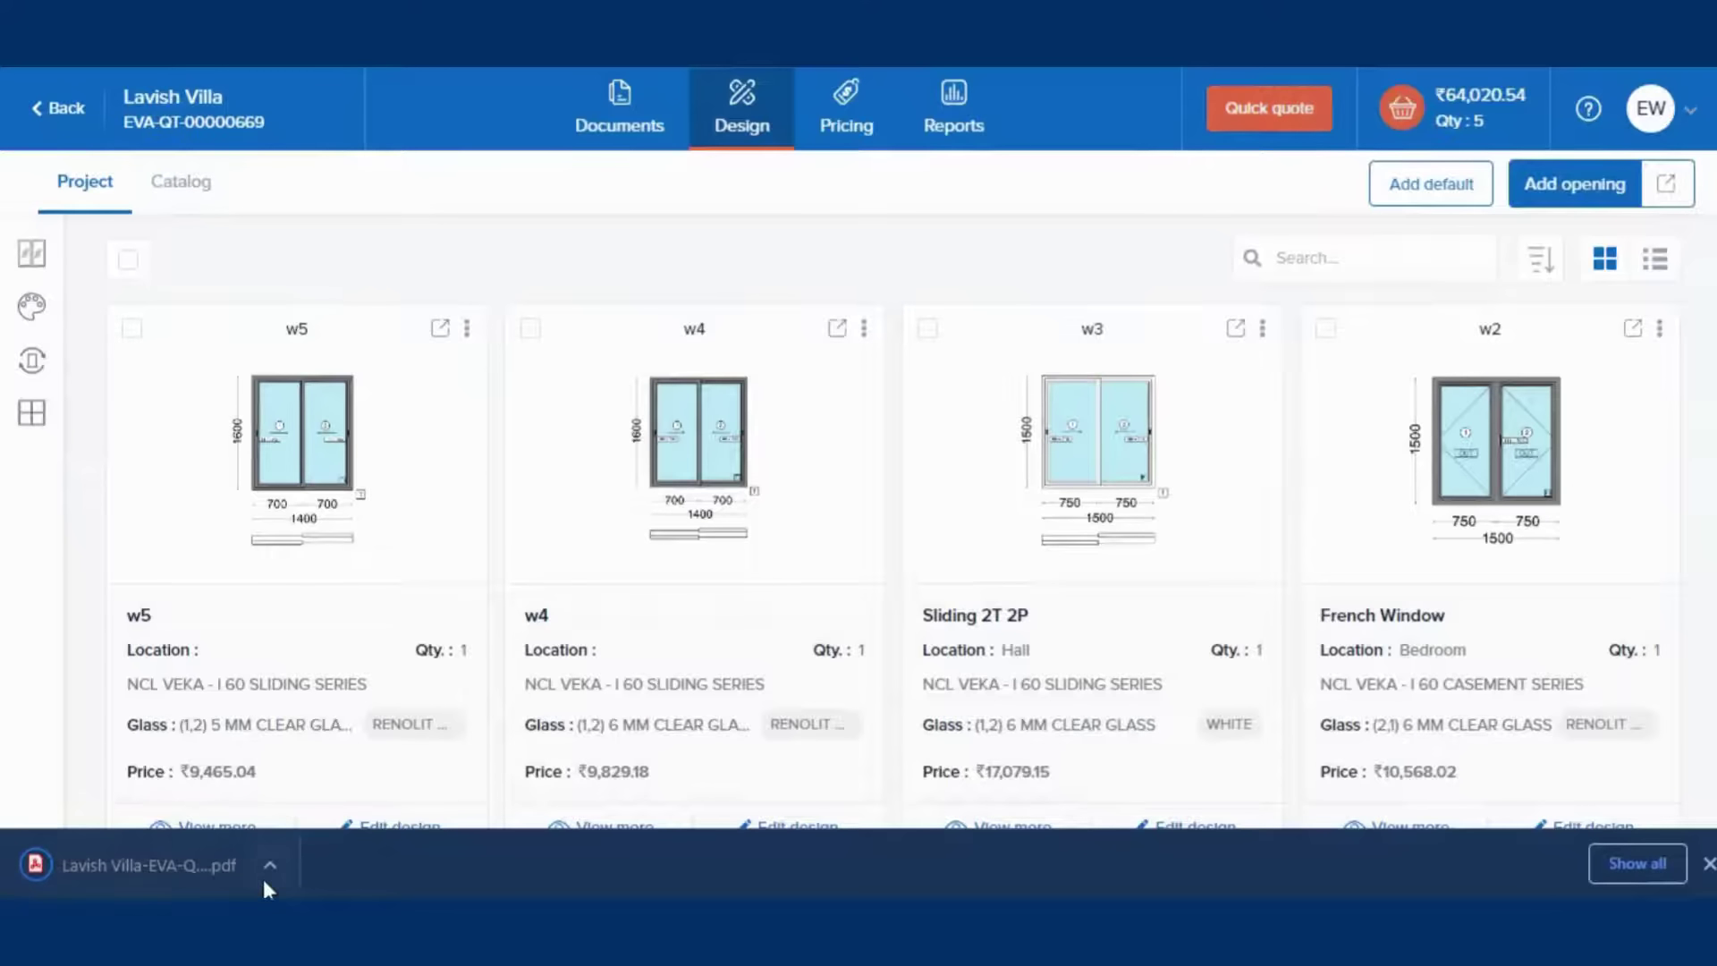
click(159, 866)
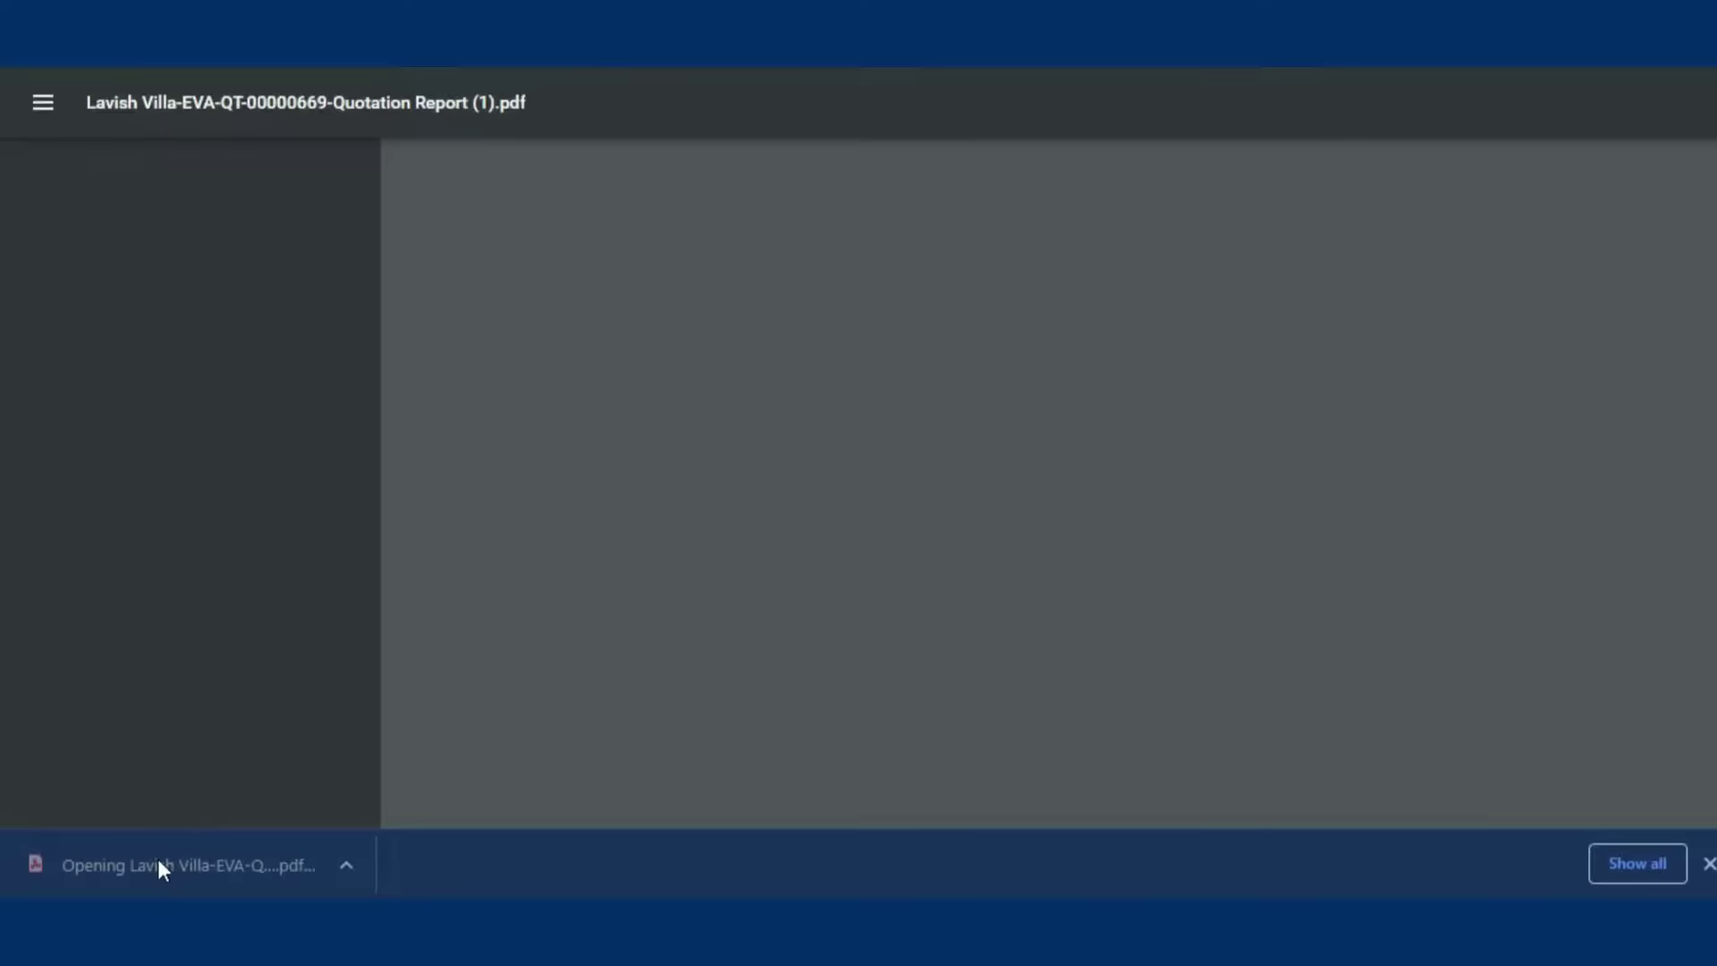
scroll(858, 468, down, 15)
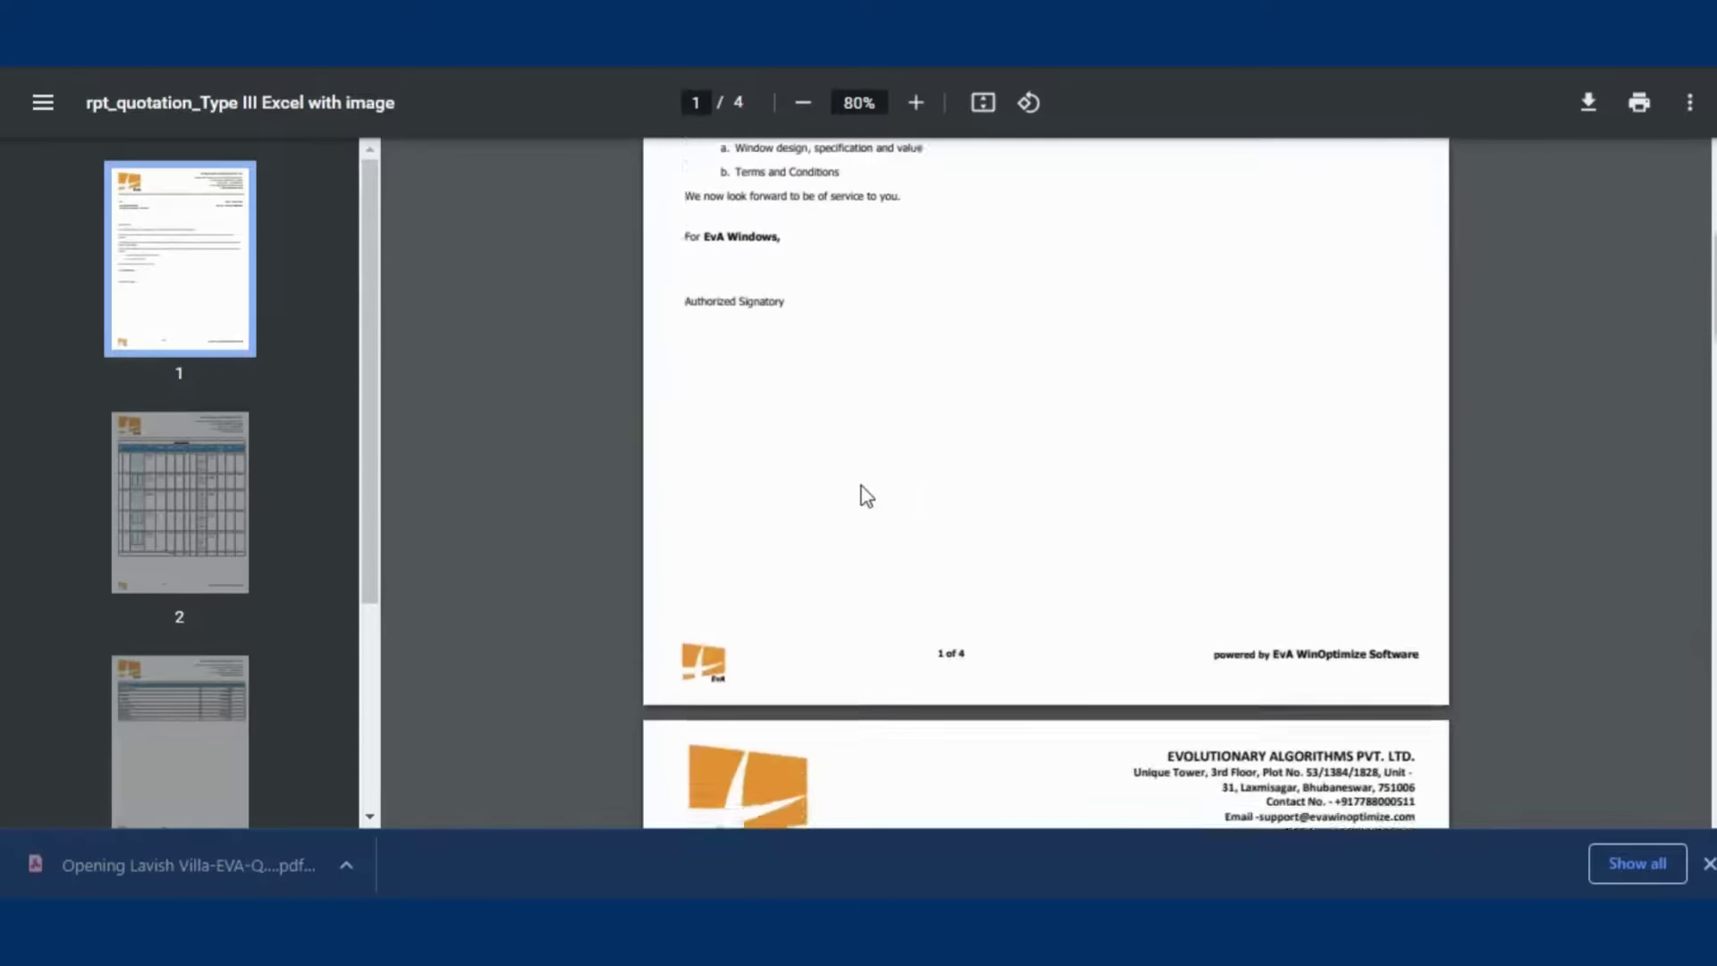
scroll(867, 506, down, 10)
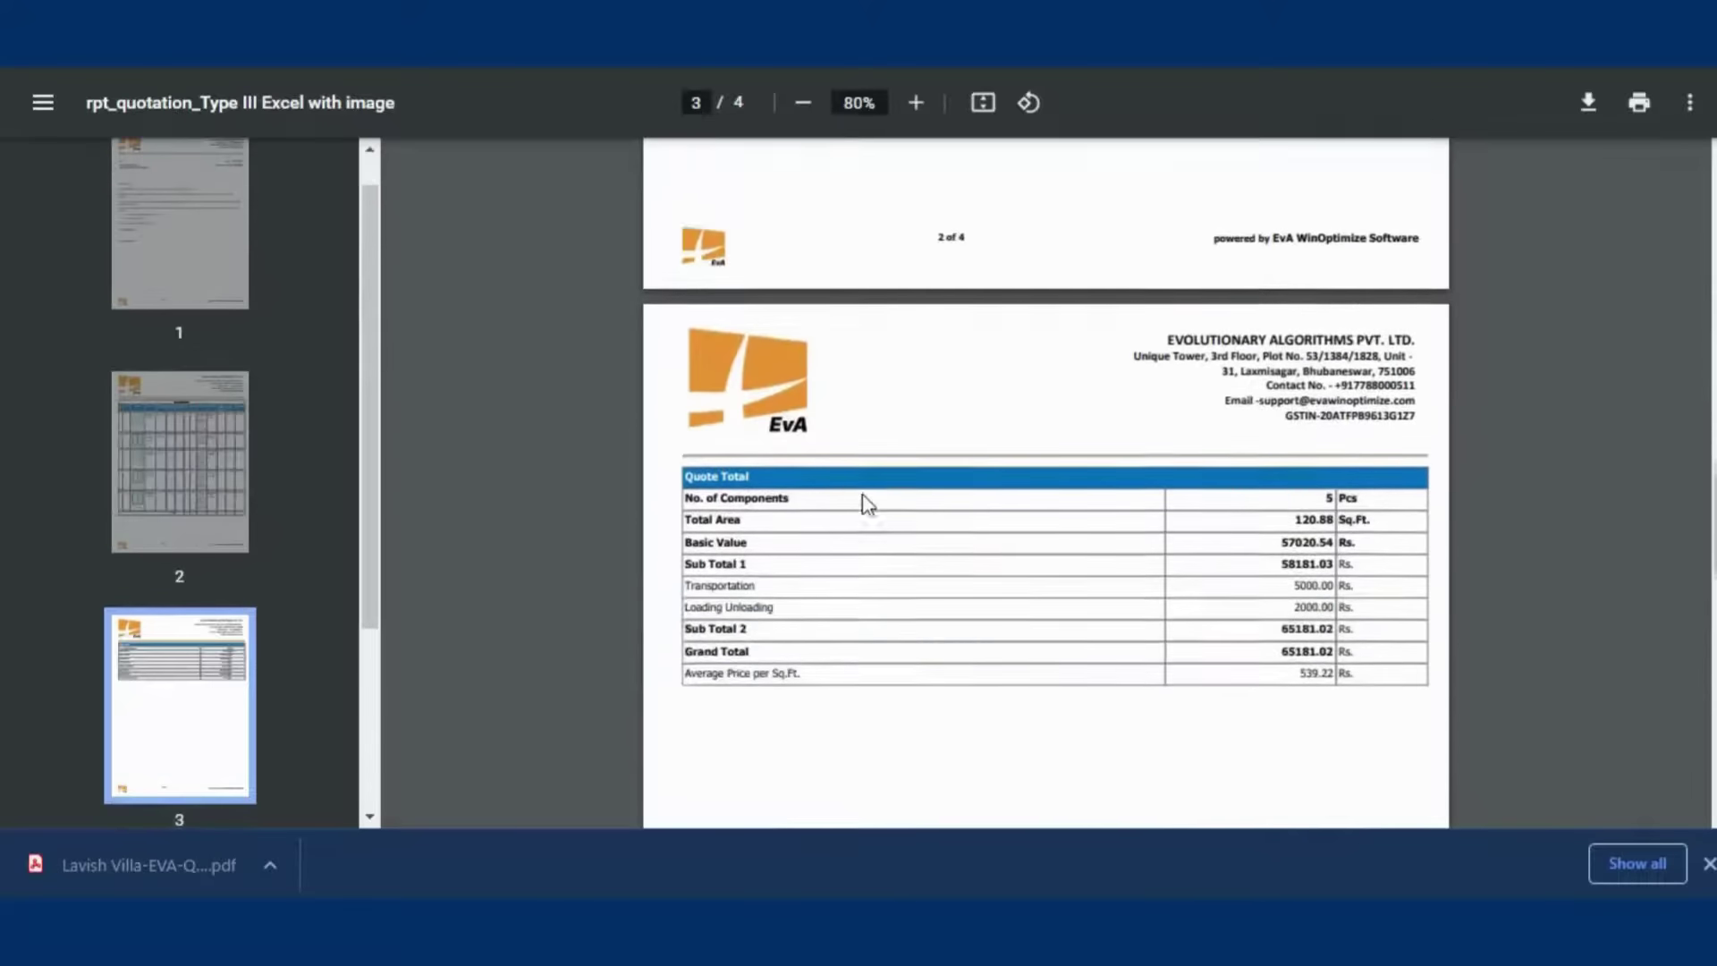
scroll(867, 506, down, 12)
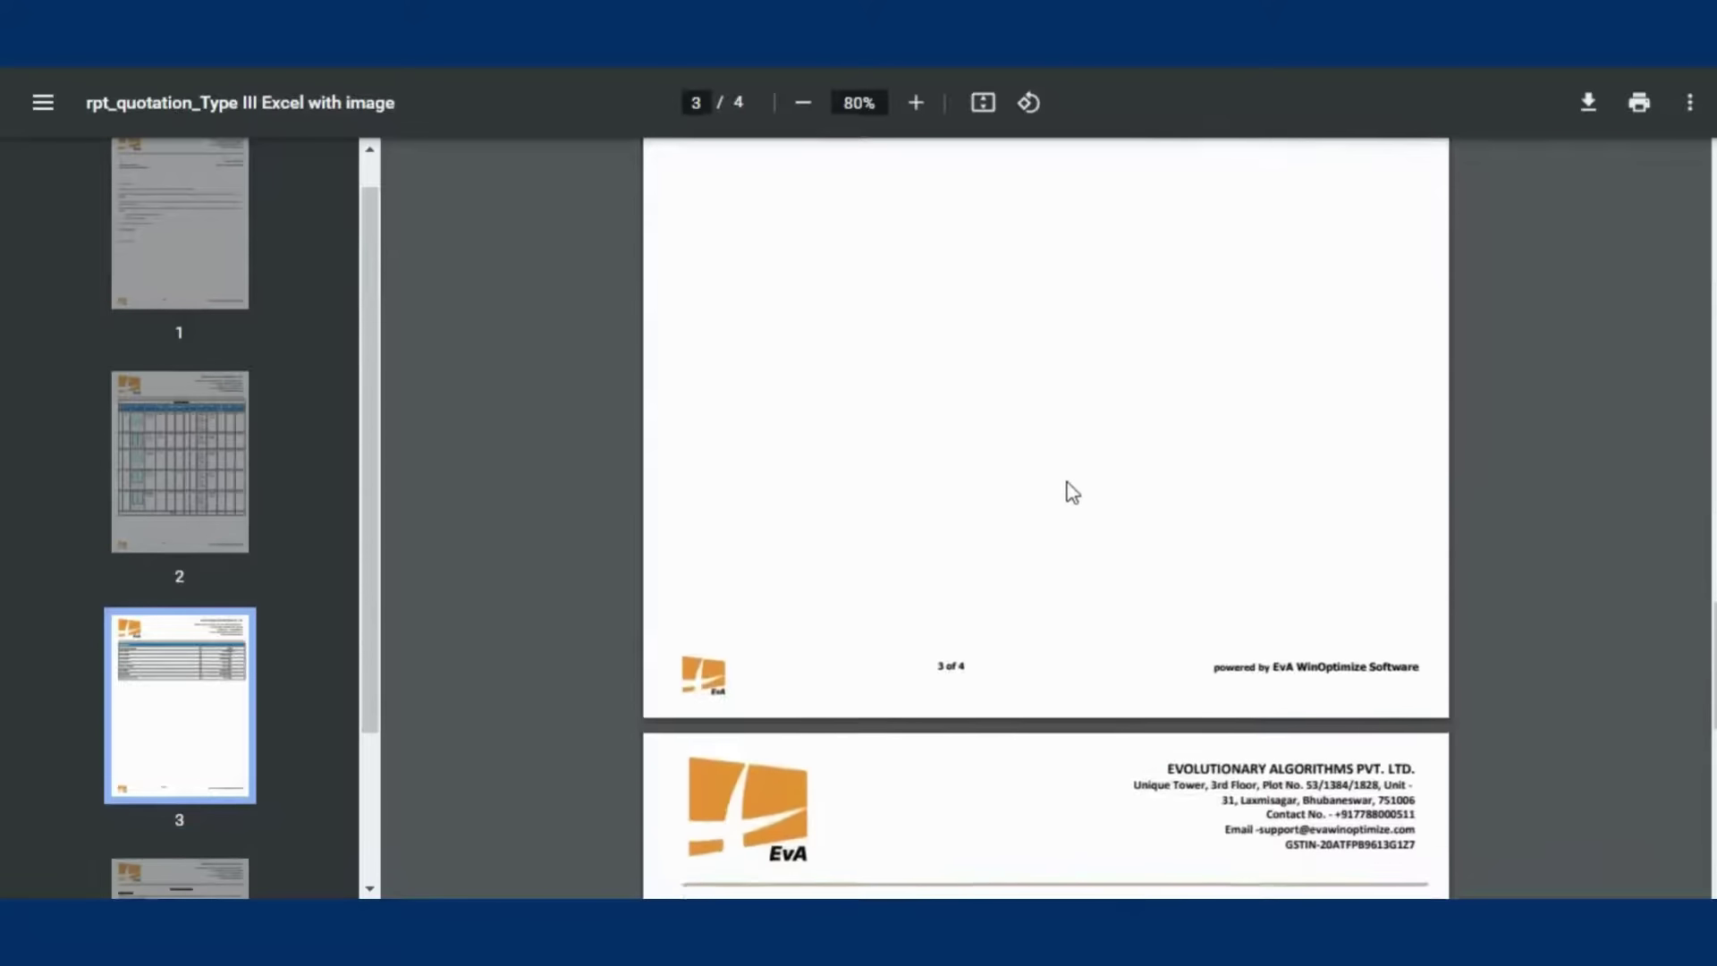
scroll(939, 528, up, 20)
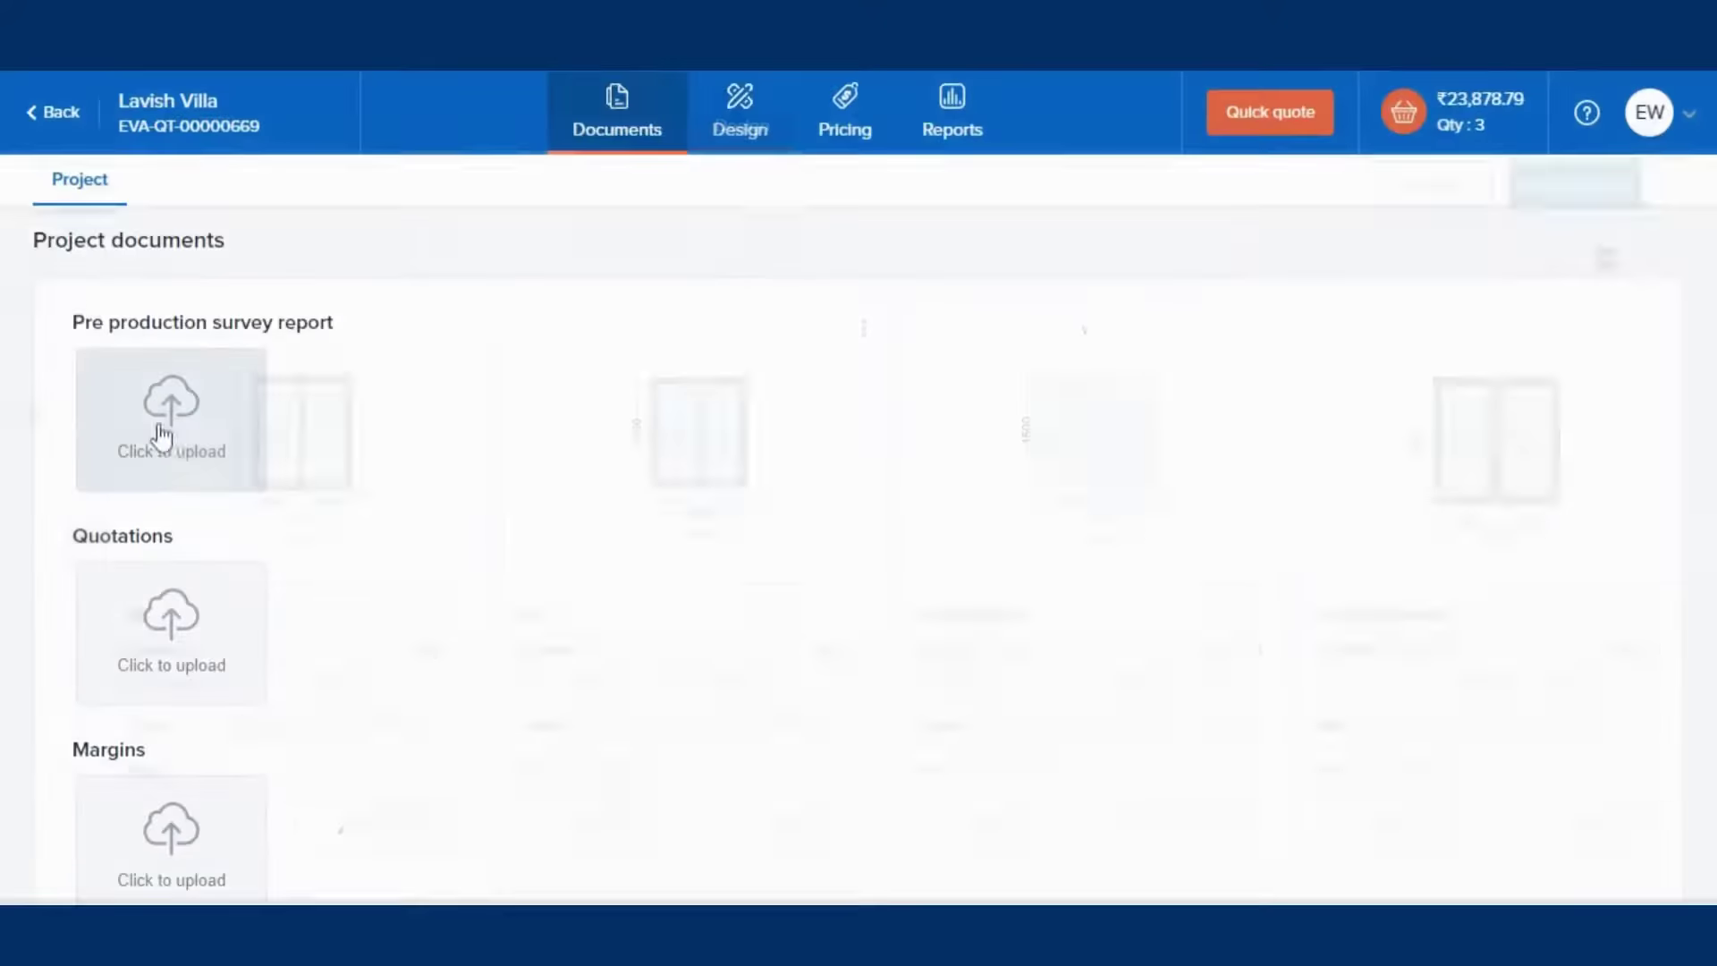
- Upload the DLF Tower--SurveyCheckList Report PDF as the pre production survey report in the project documents
click(171, 445)
click(862, 531)
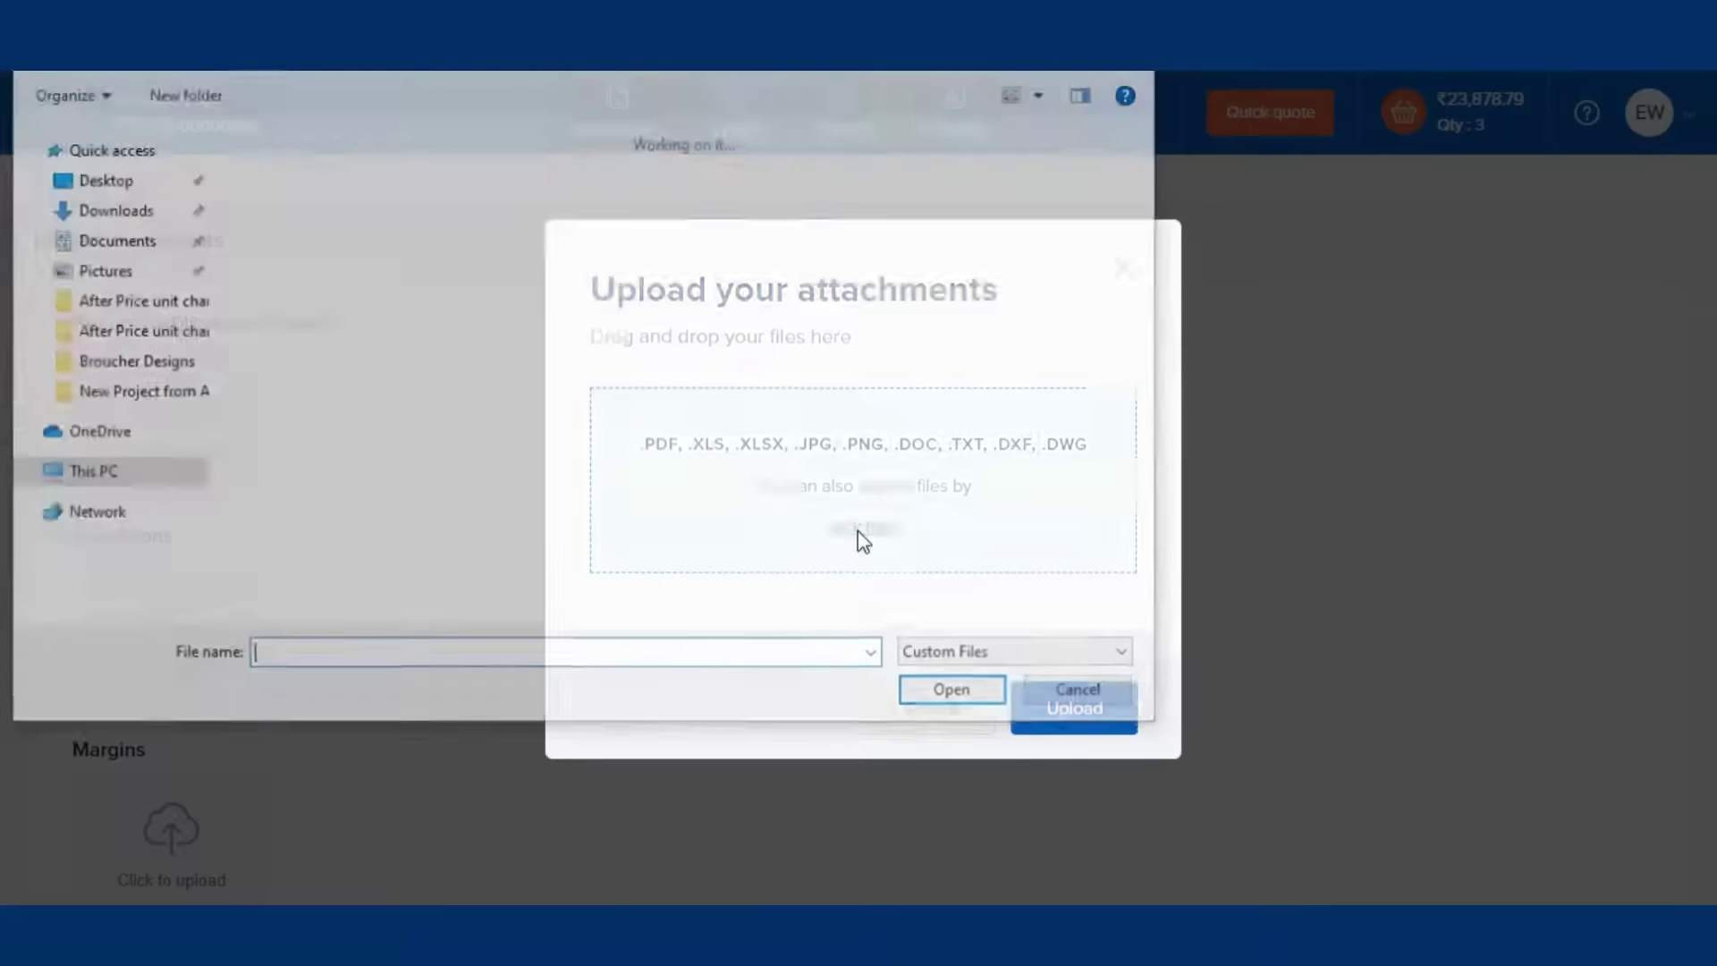
click(376, 231)
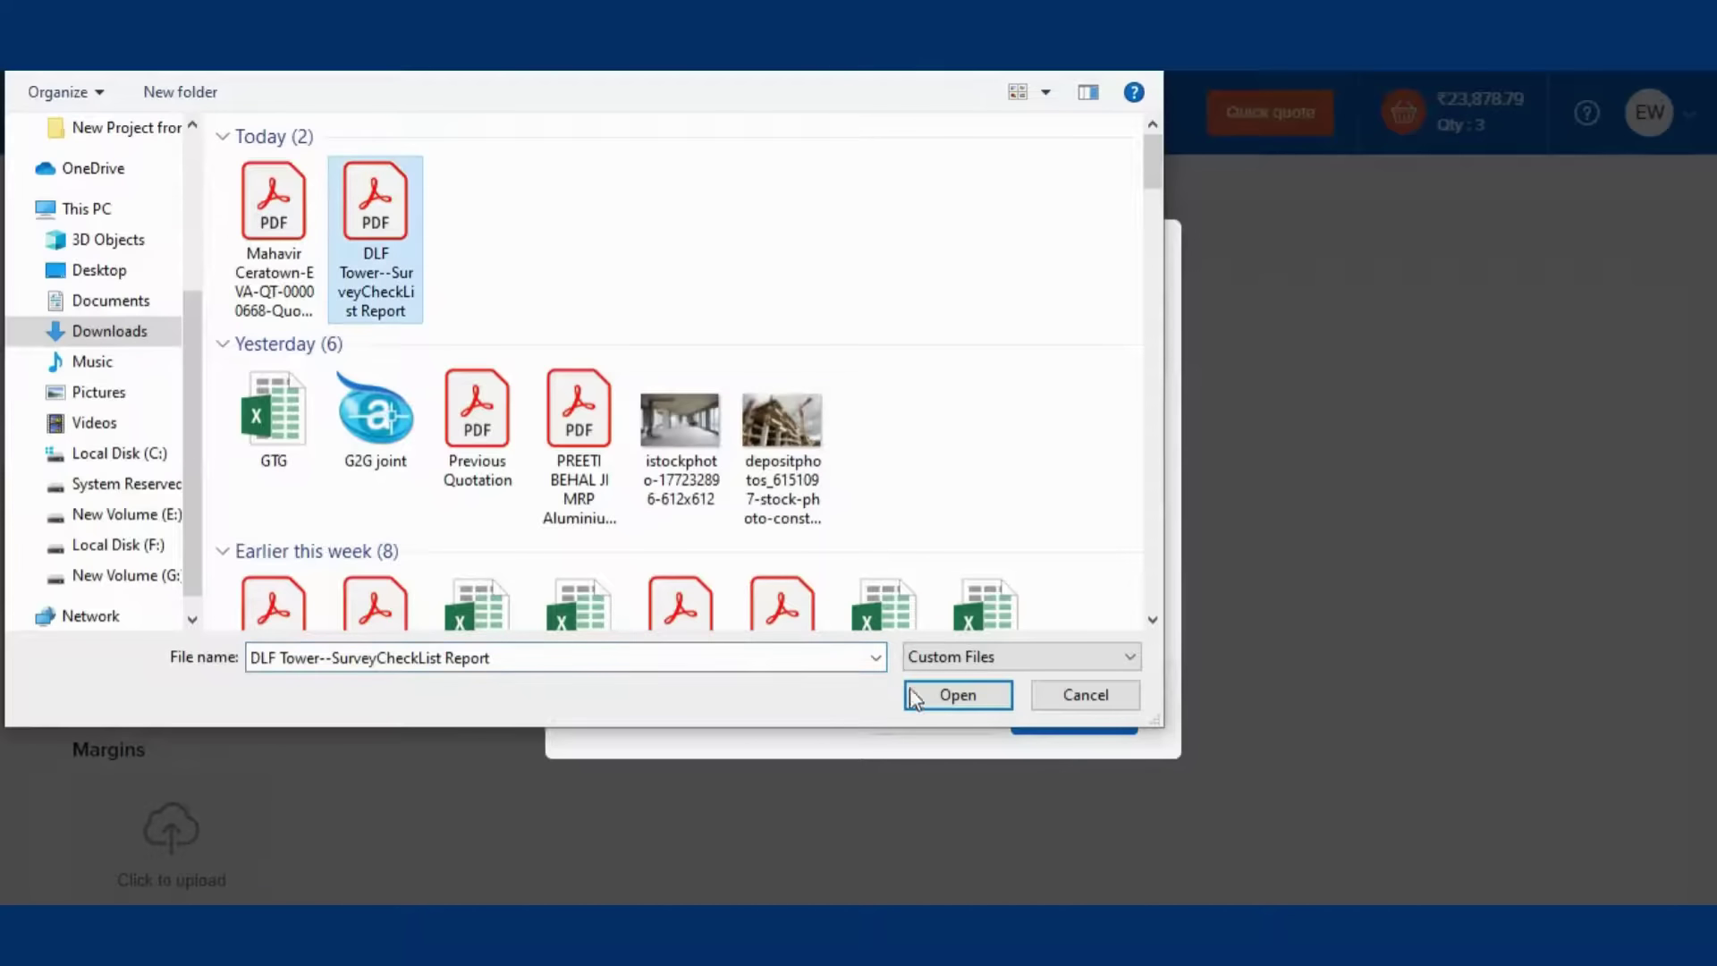
click(952, 695)
click(1096, 778)
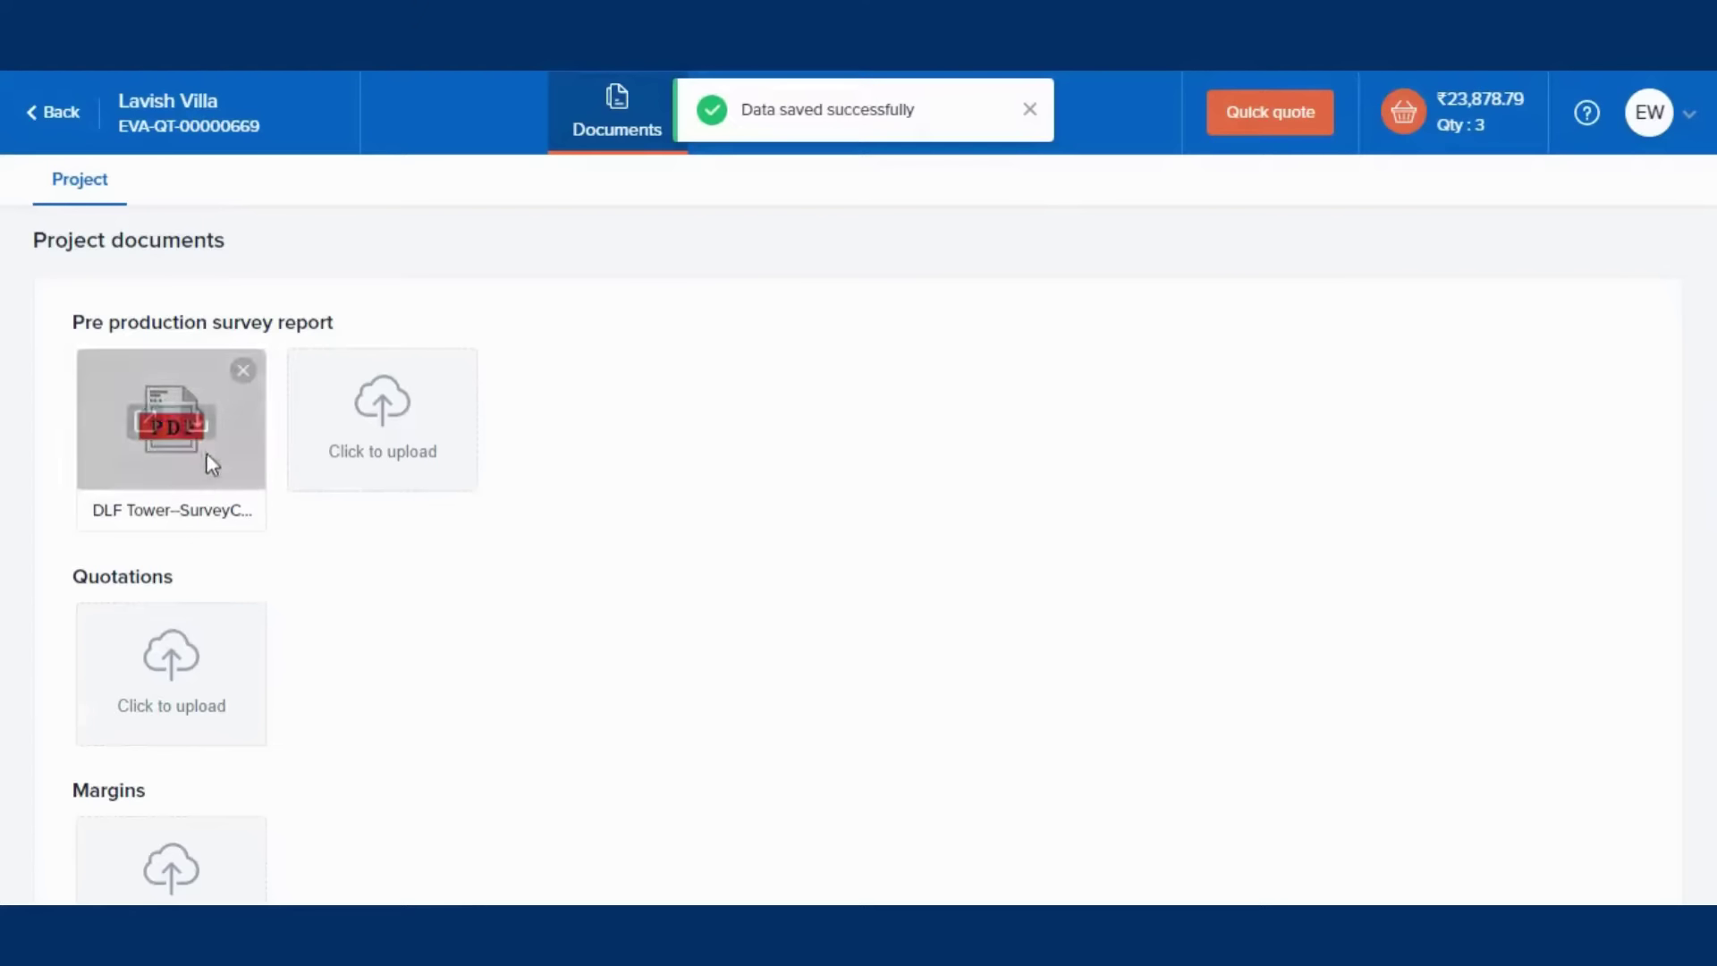
scroll(479, 602, down, 8)
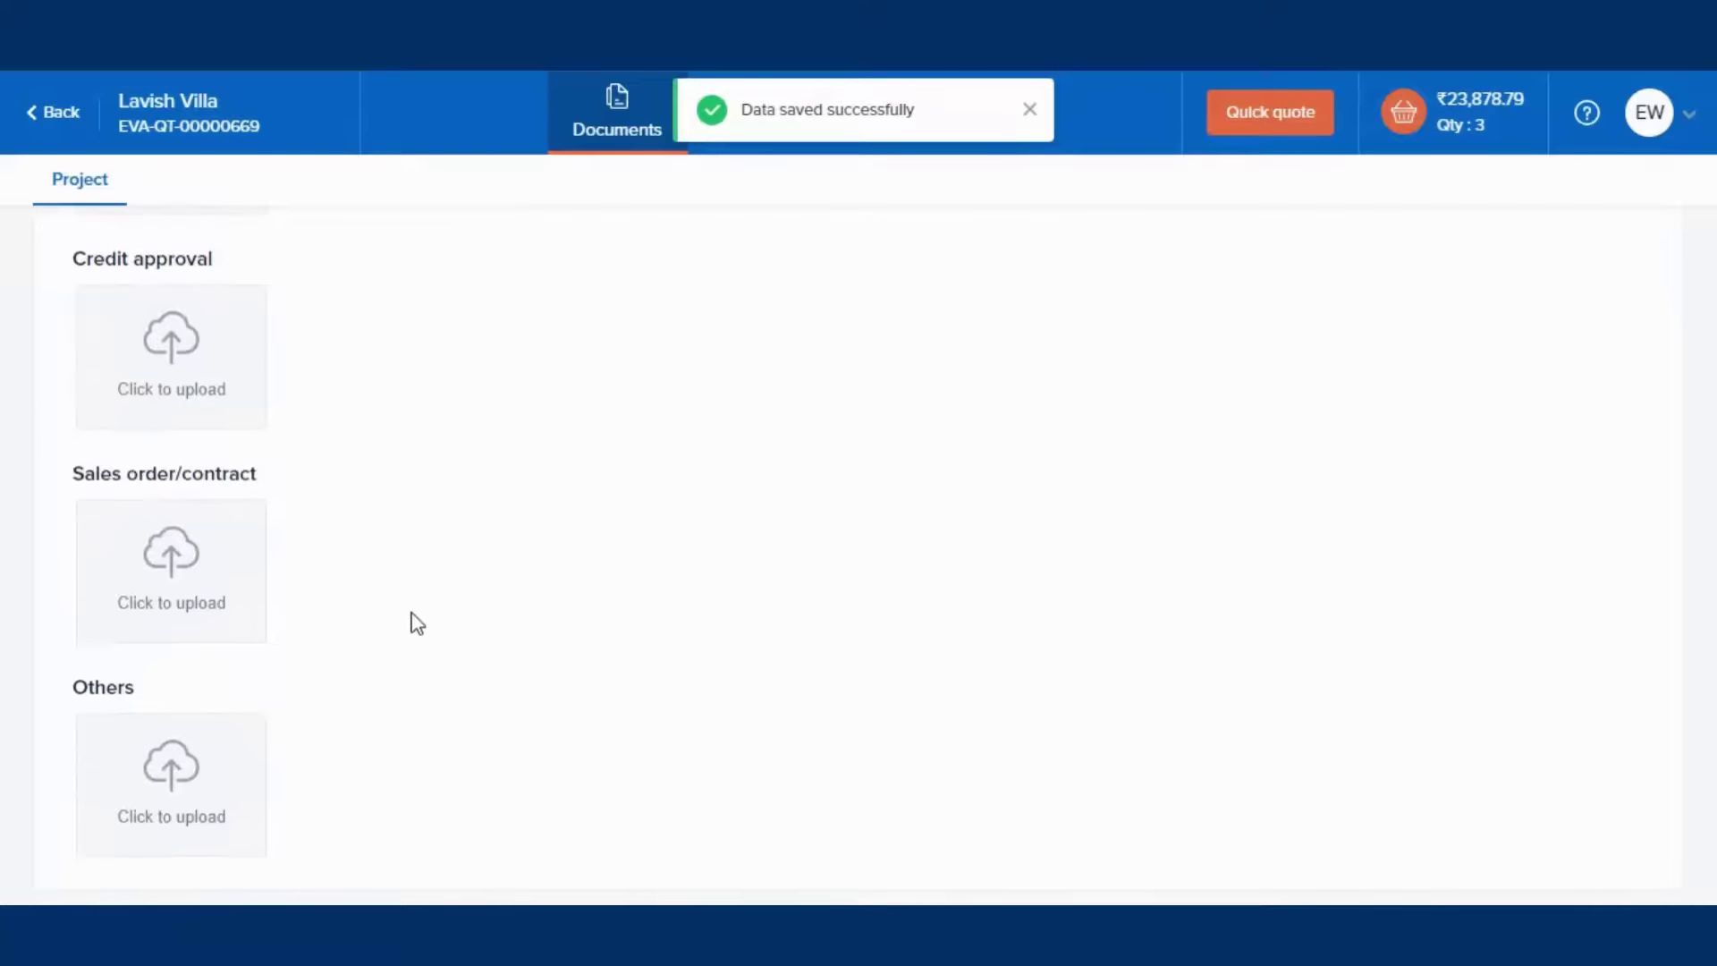
click(180, 805)
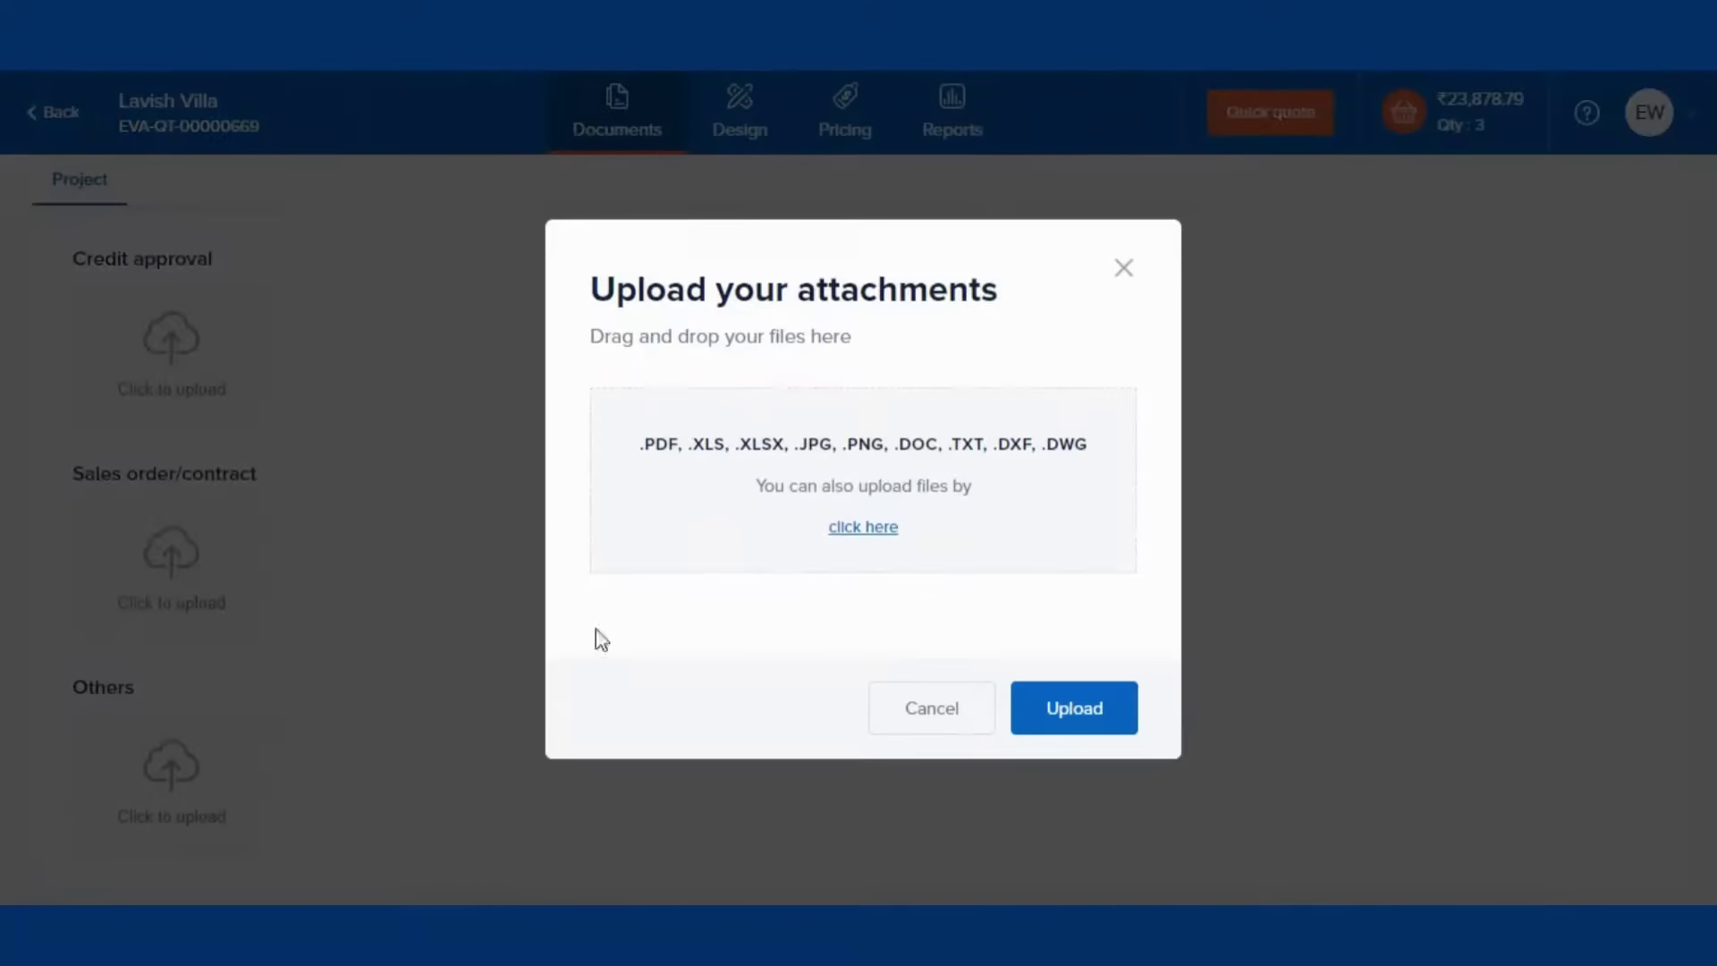
click(863, 527)
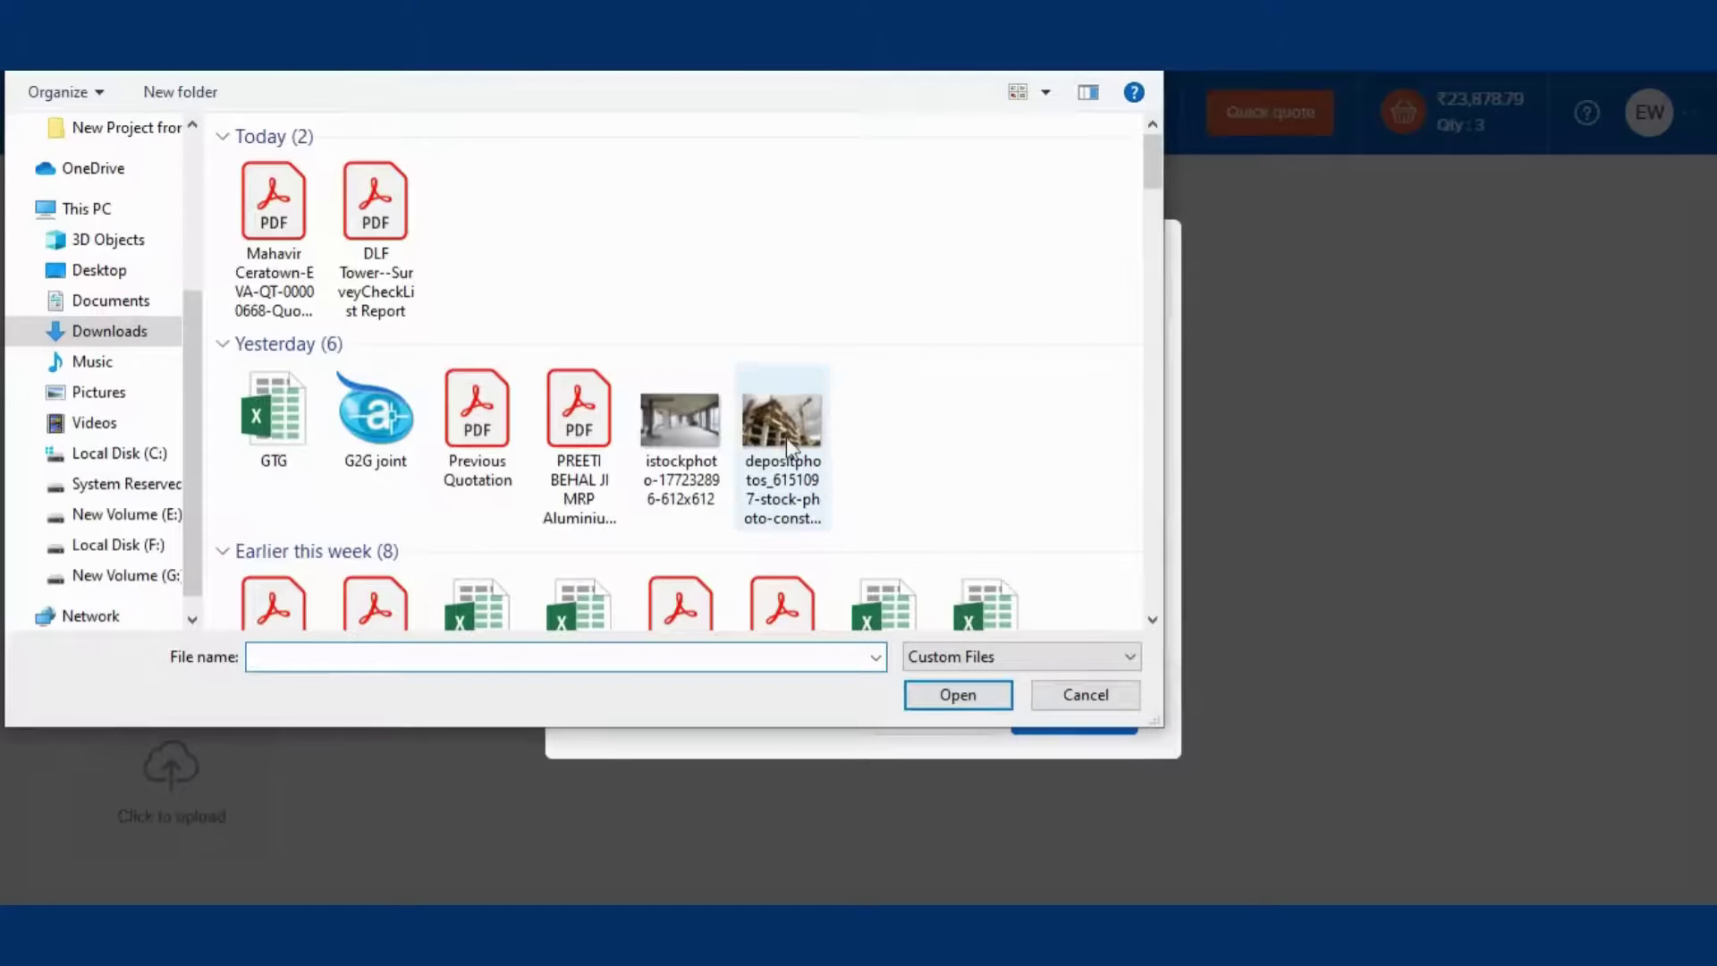
click(696, 479)
click(939, 696)
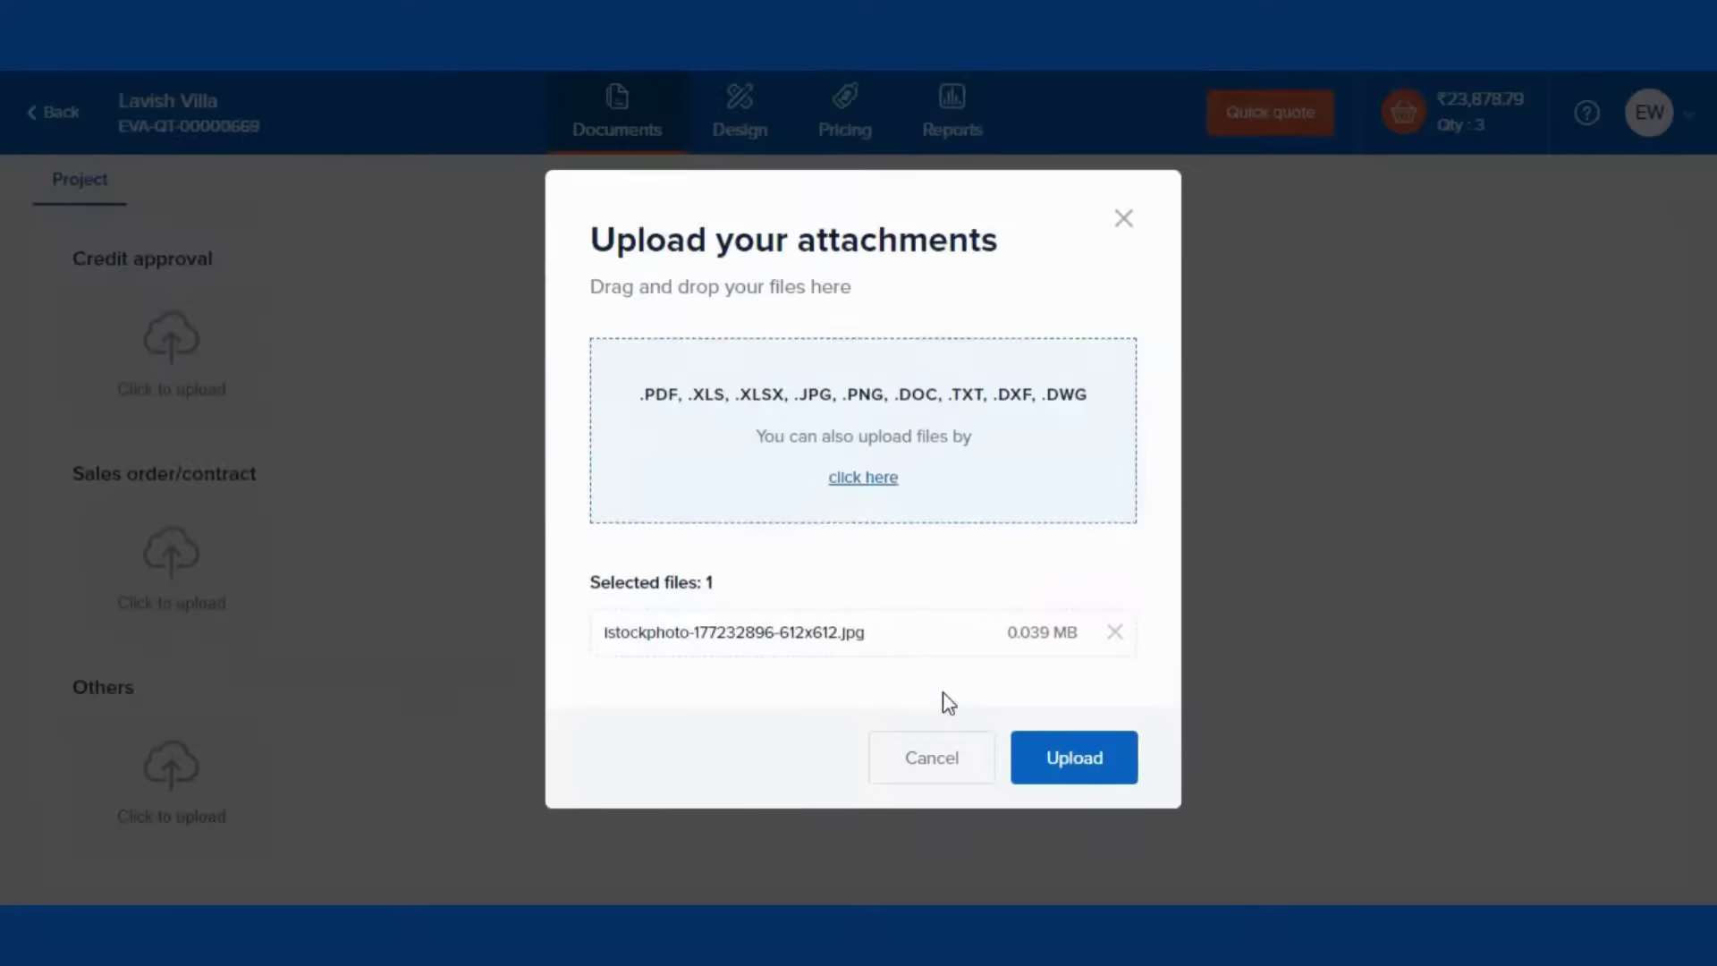
click(1082, 759)
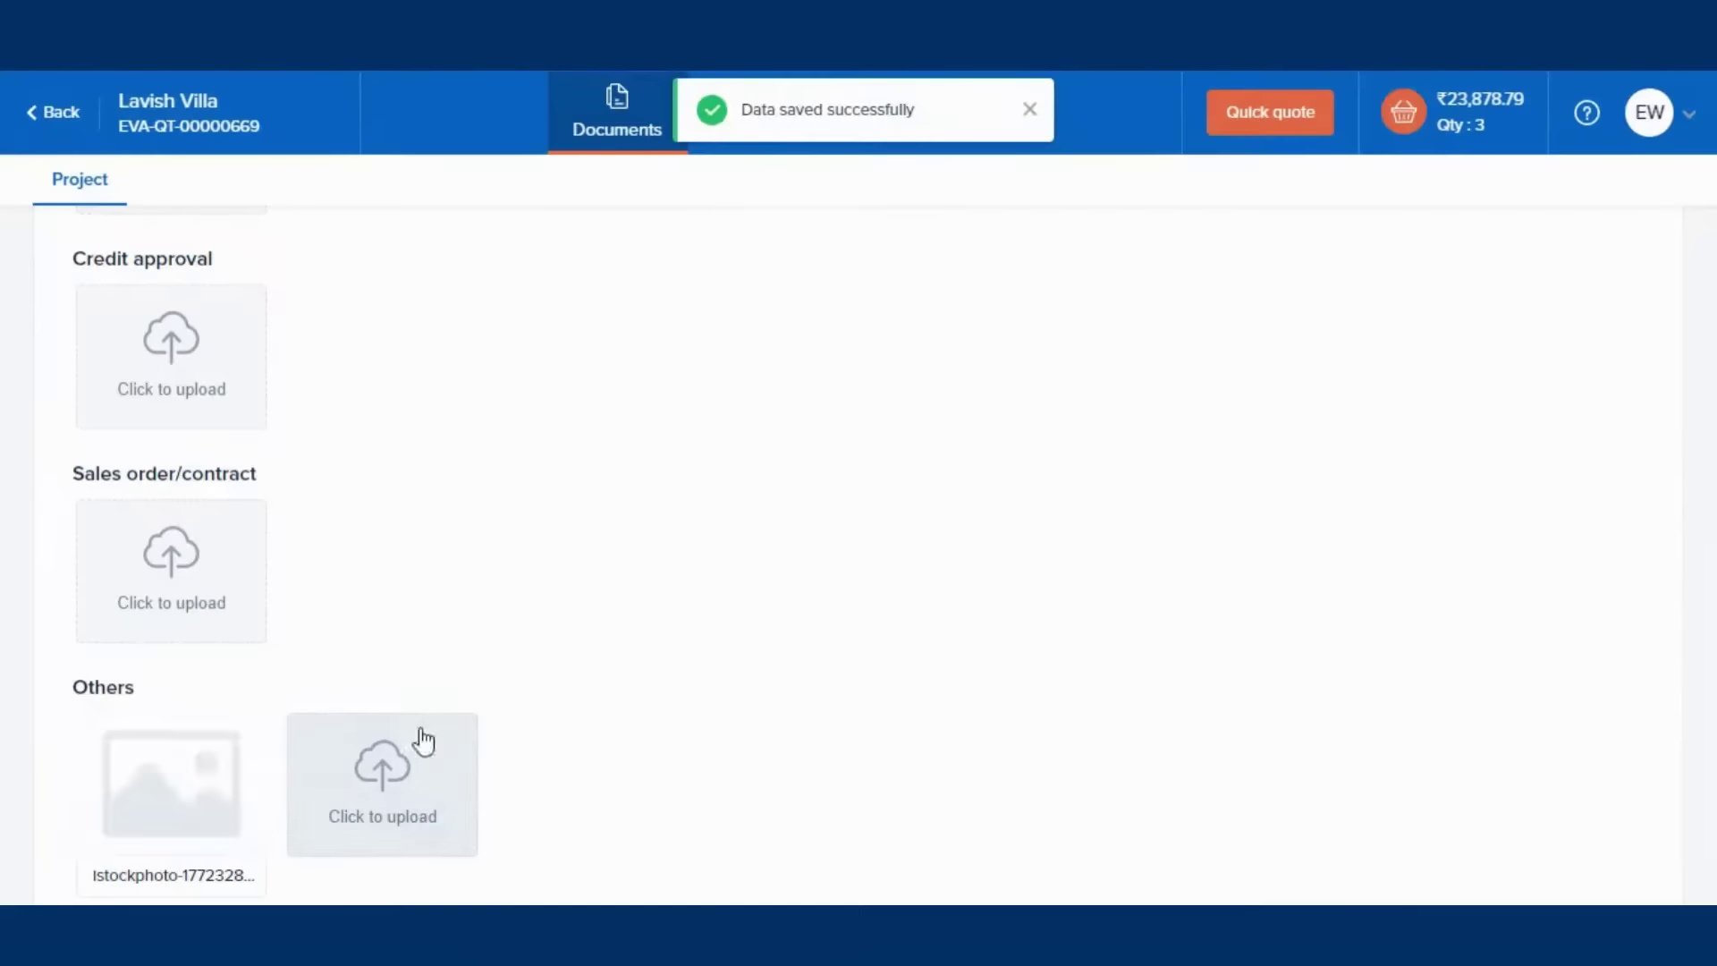
click(118, 789)
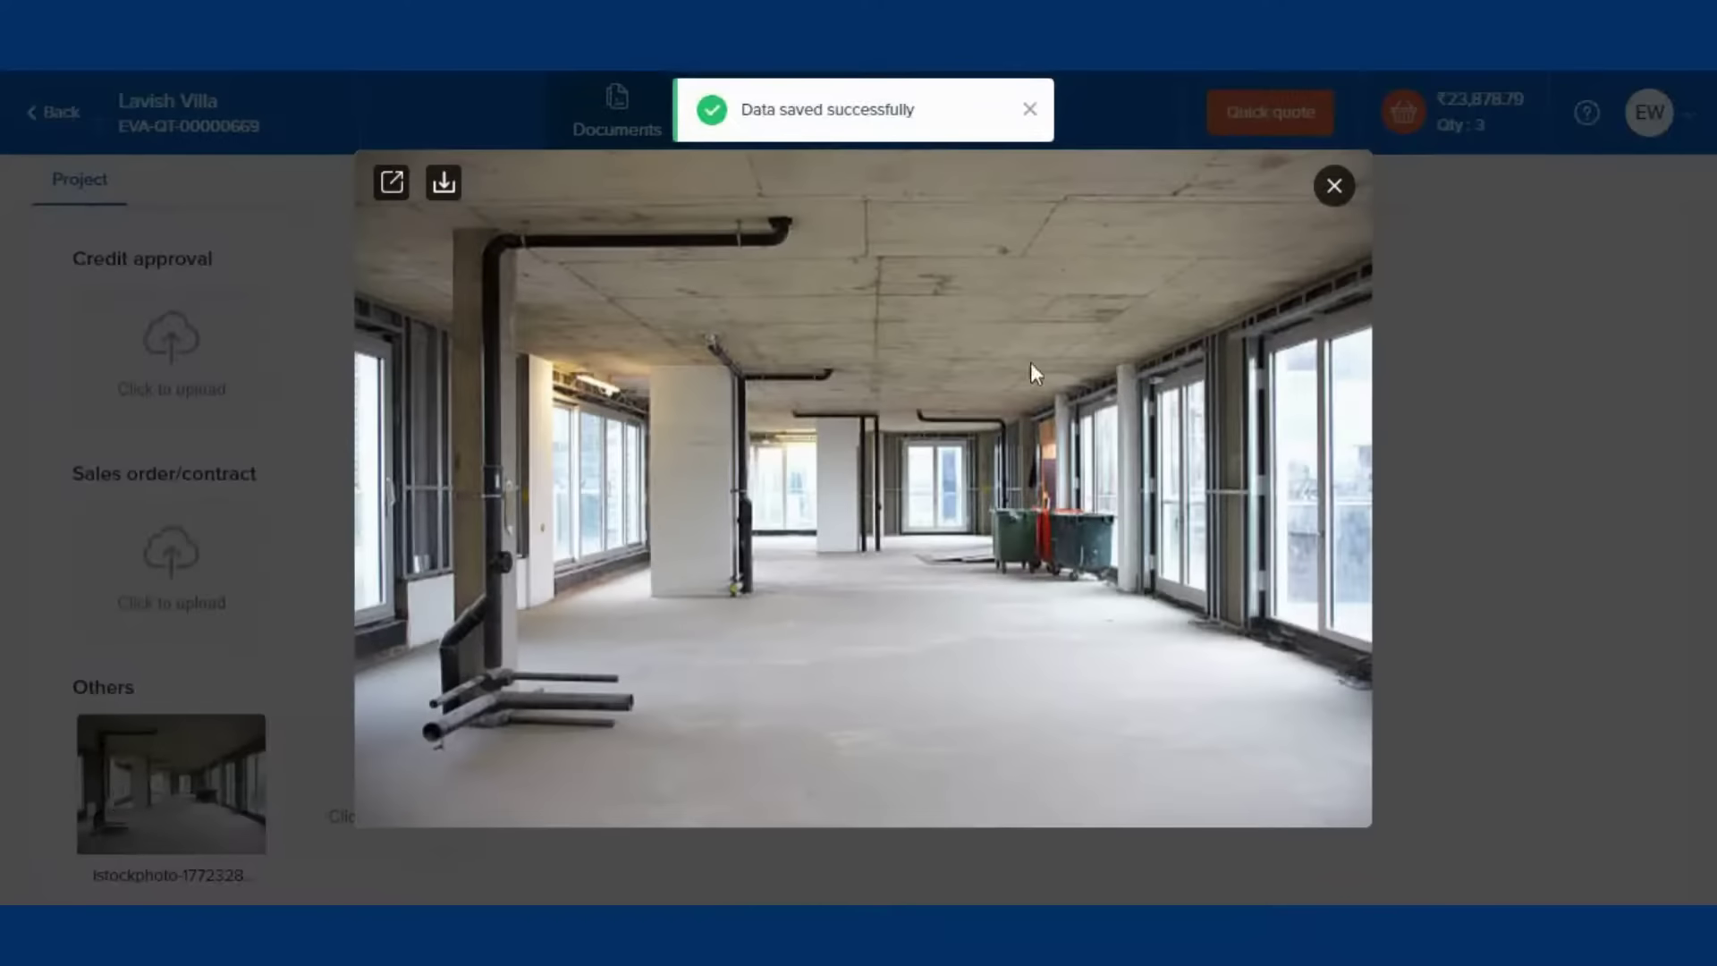
click(1336, 190)
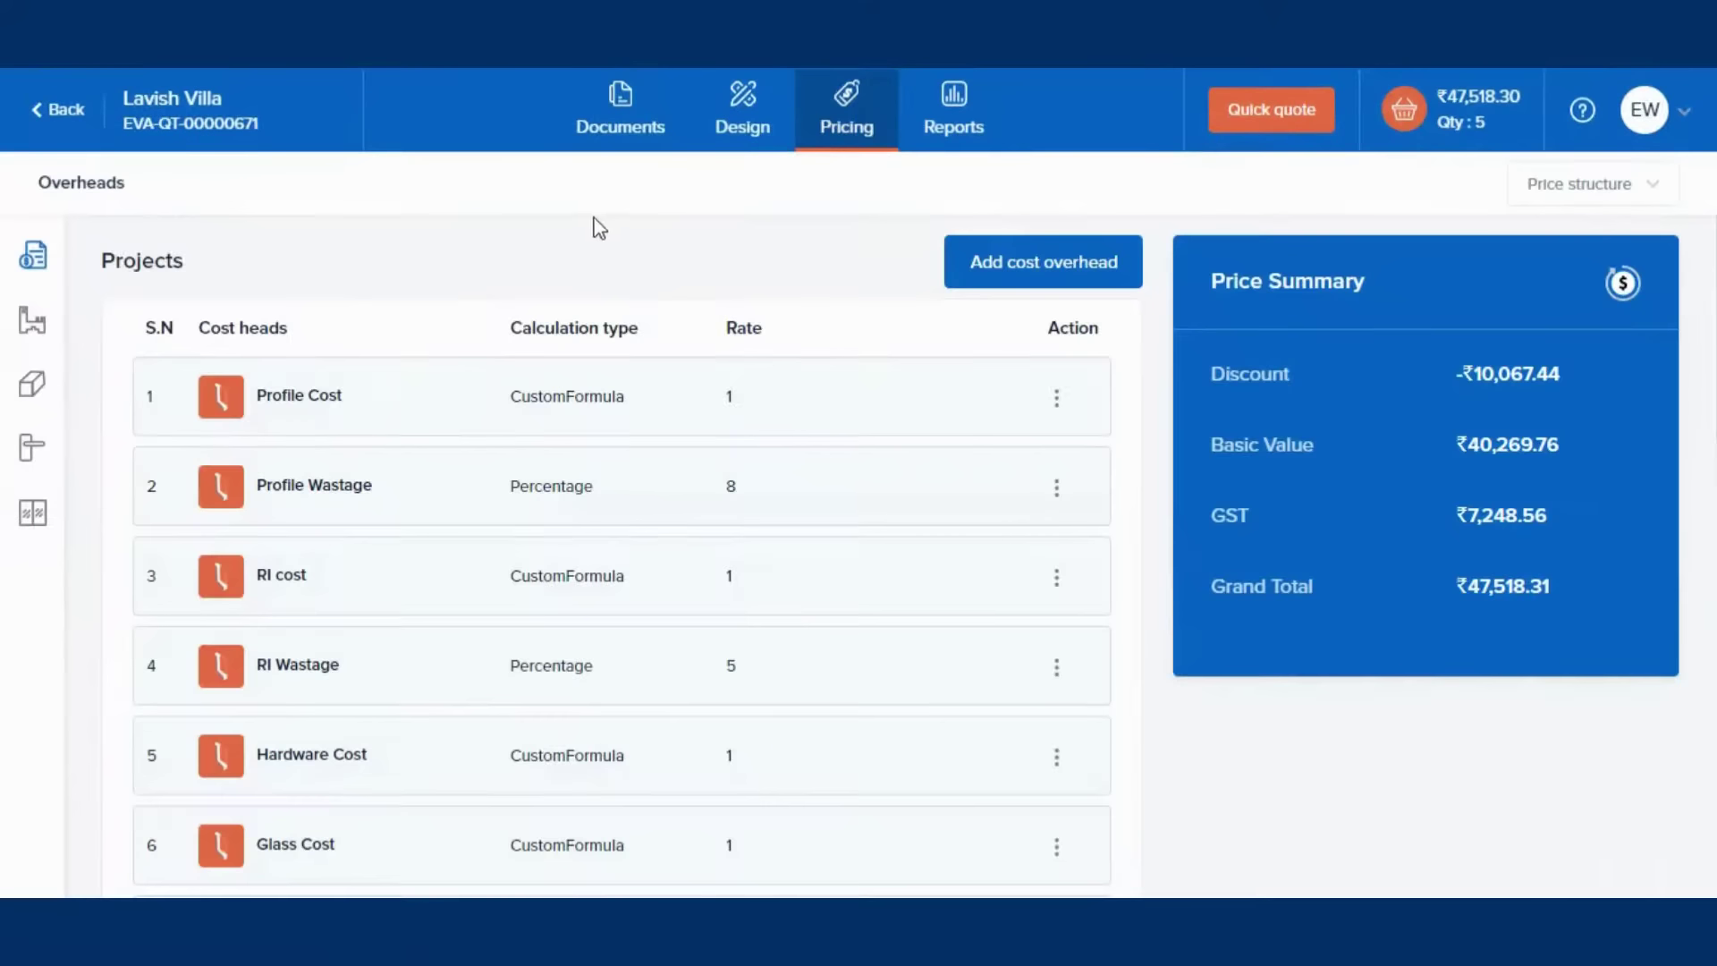
- Set the Discount cost head's rate to 10 percent, keep it on Show in Quote Summary, and save it
scroll(894, 666, down, 7)
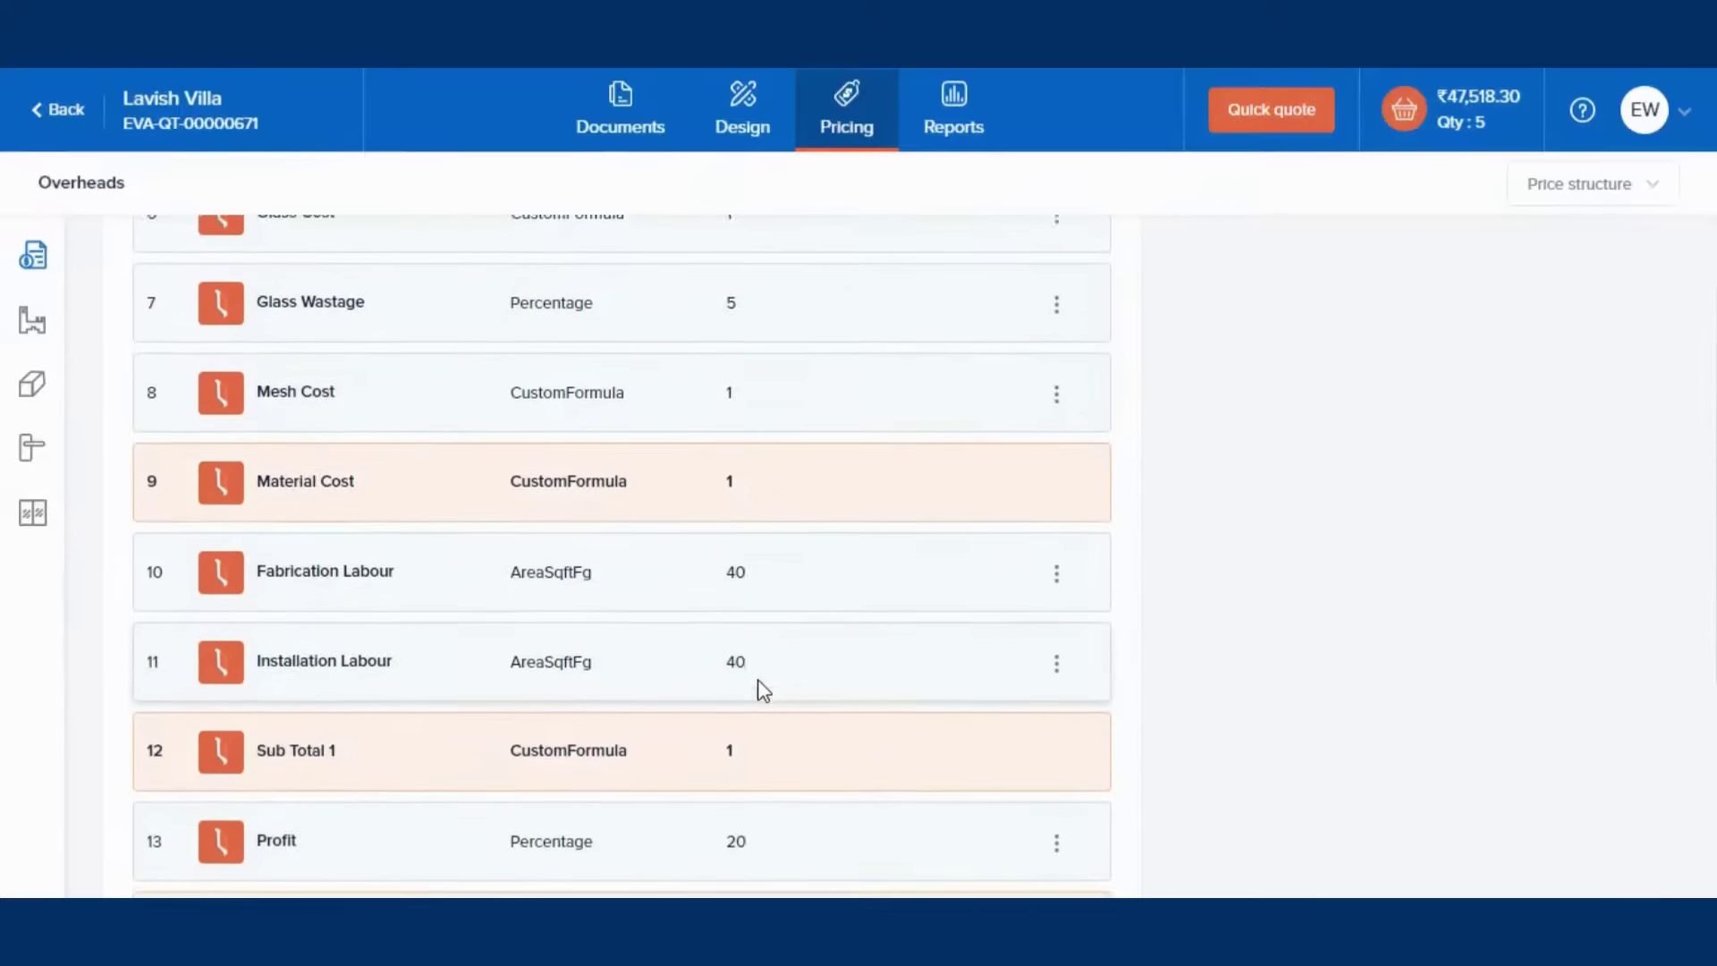
scroll(763, 692, down, 5)
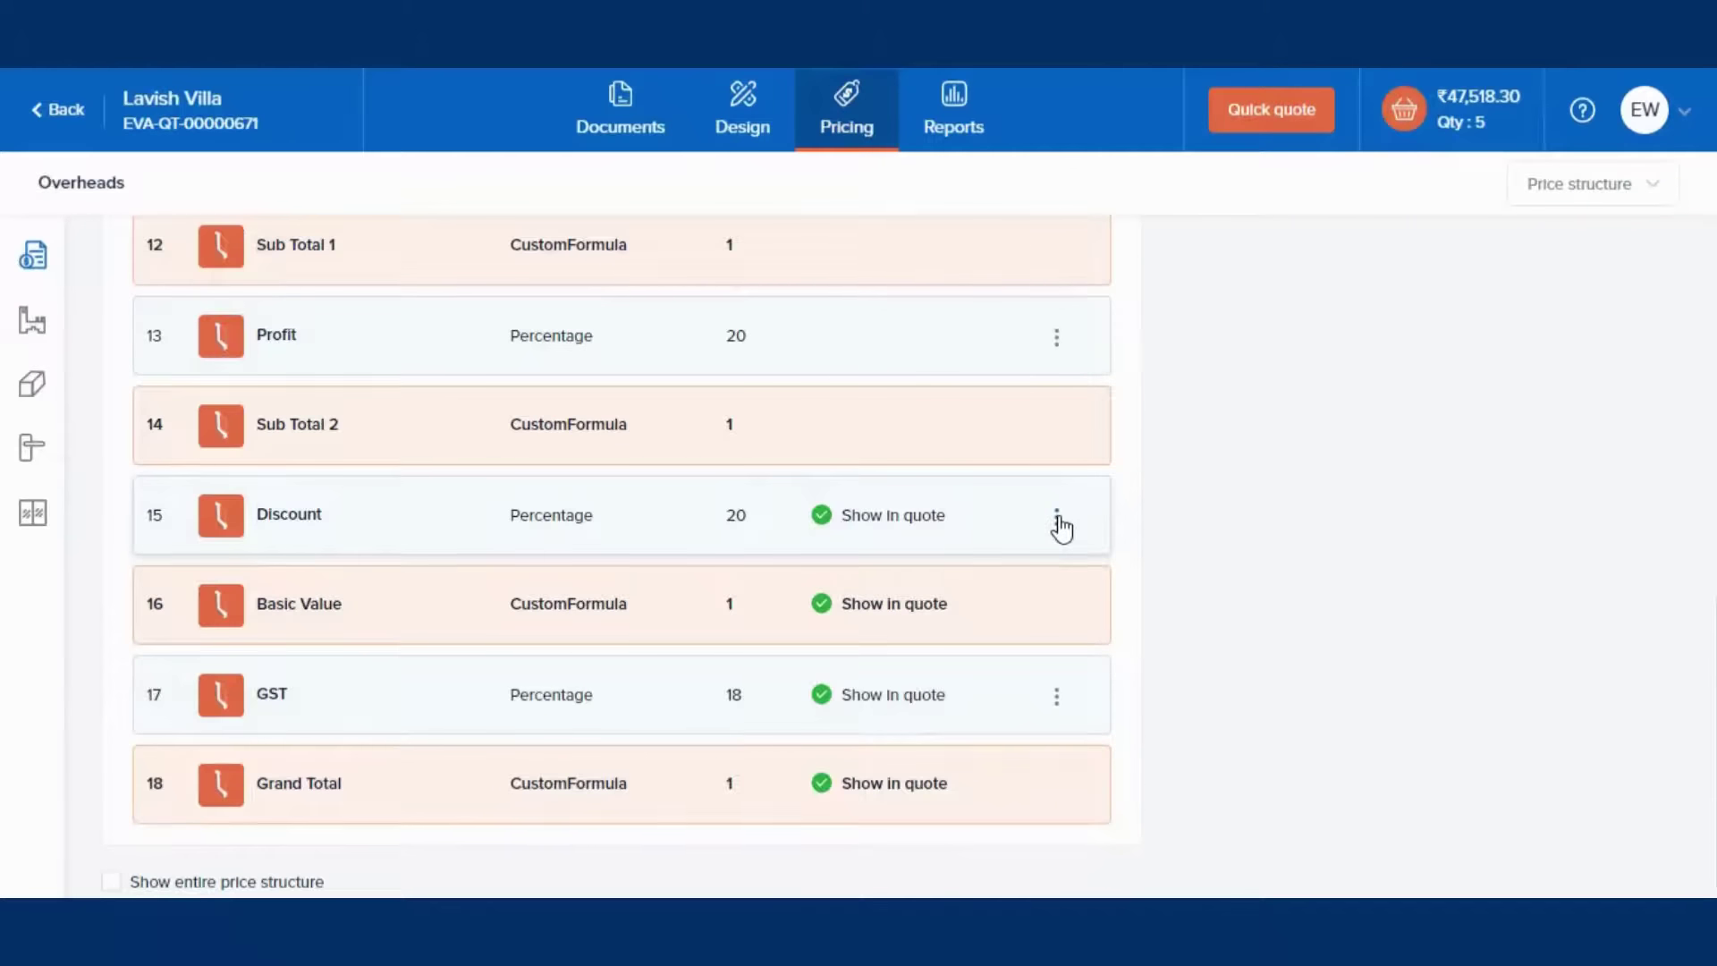
click(1058, 517)
click(991, 583)
scroll(719, 444, down, 3)
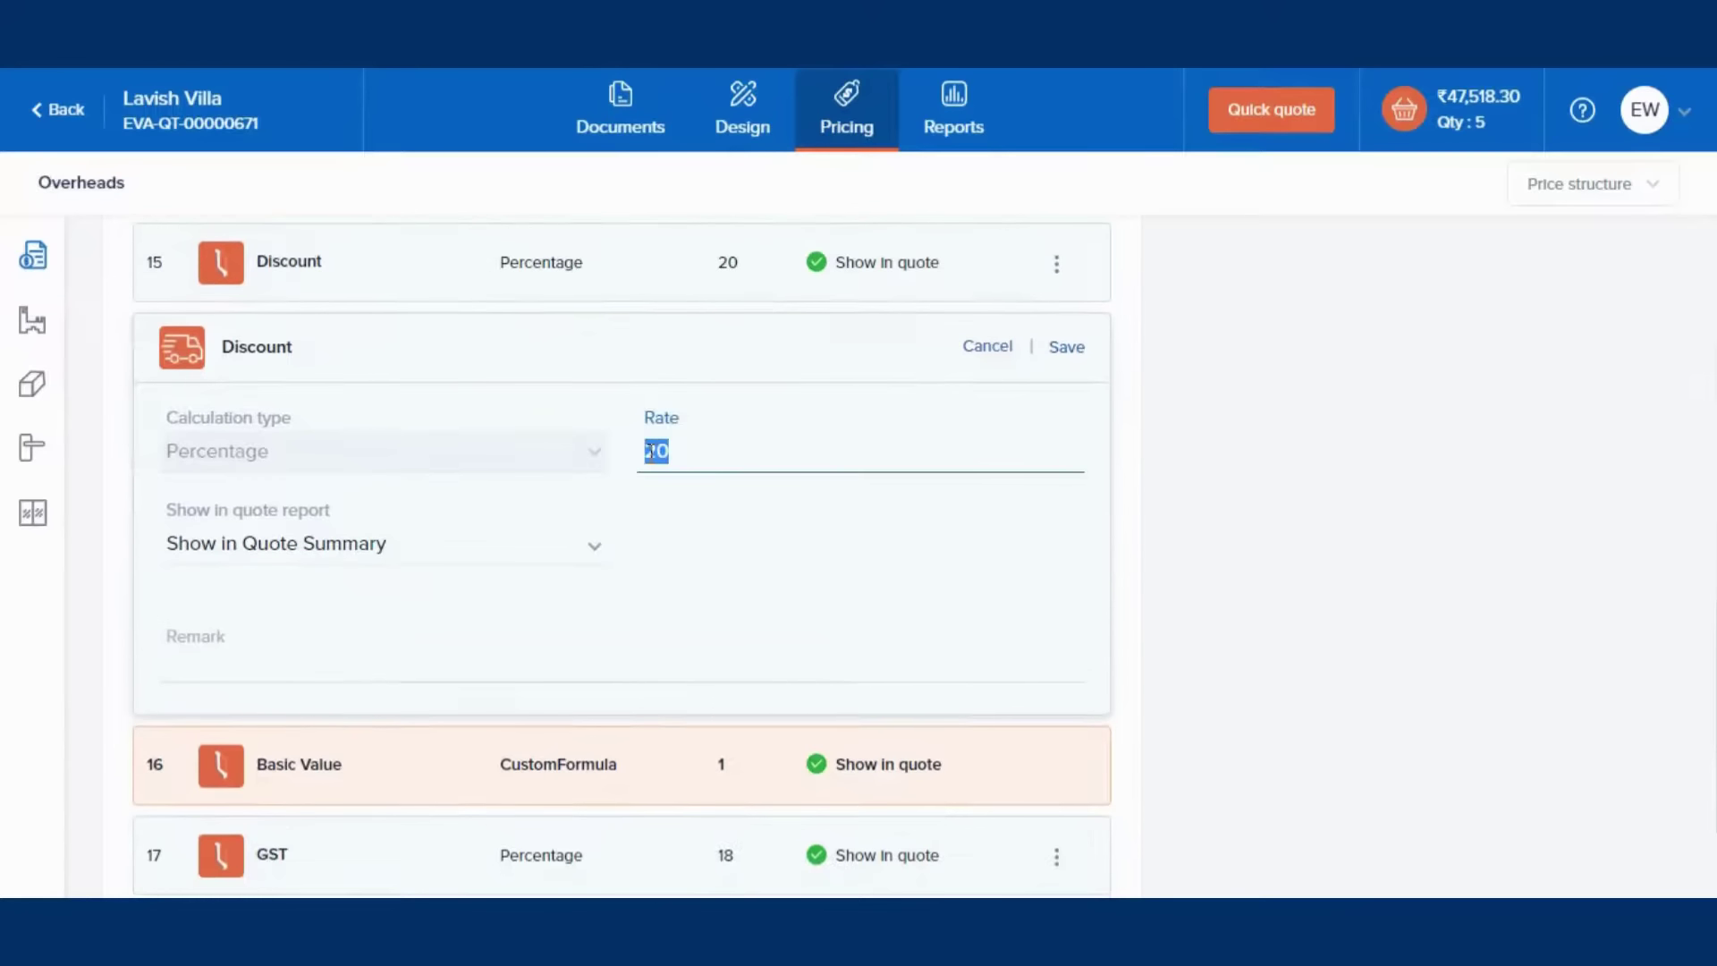
click(369, 568)
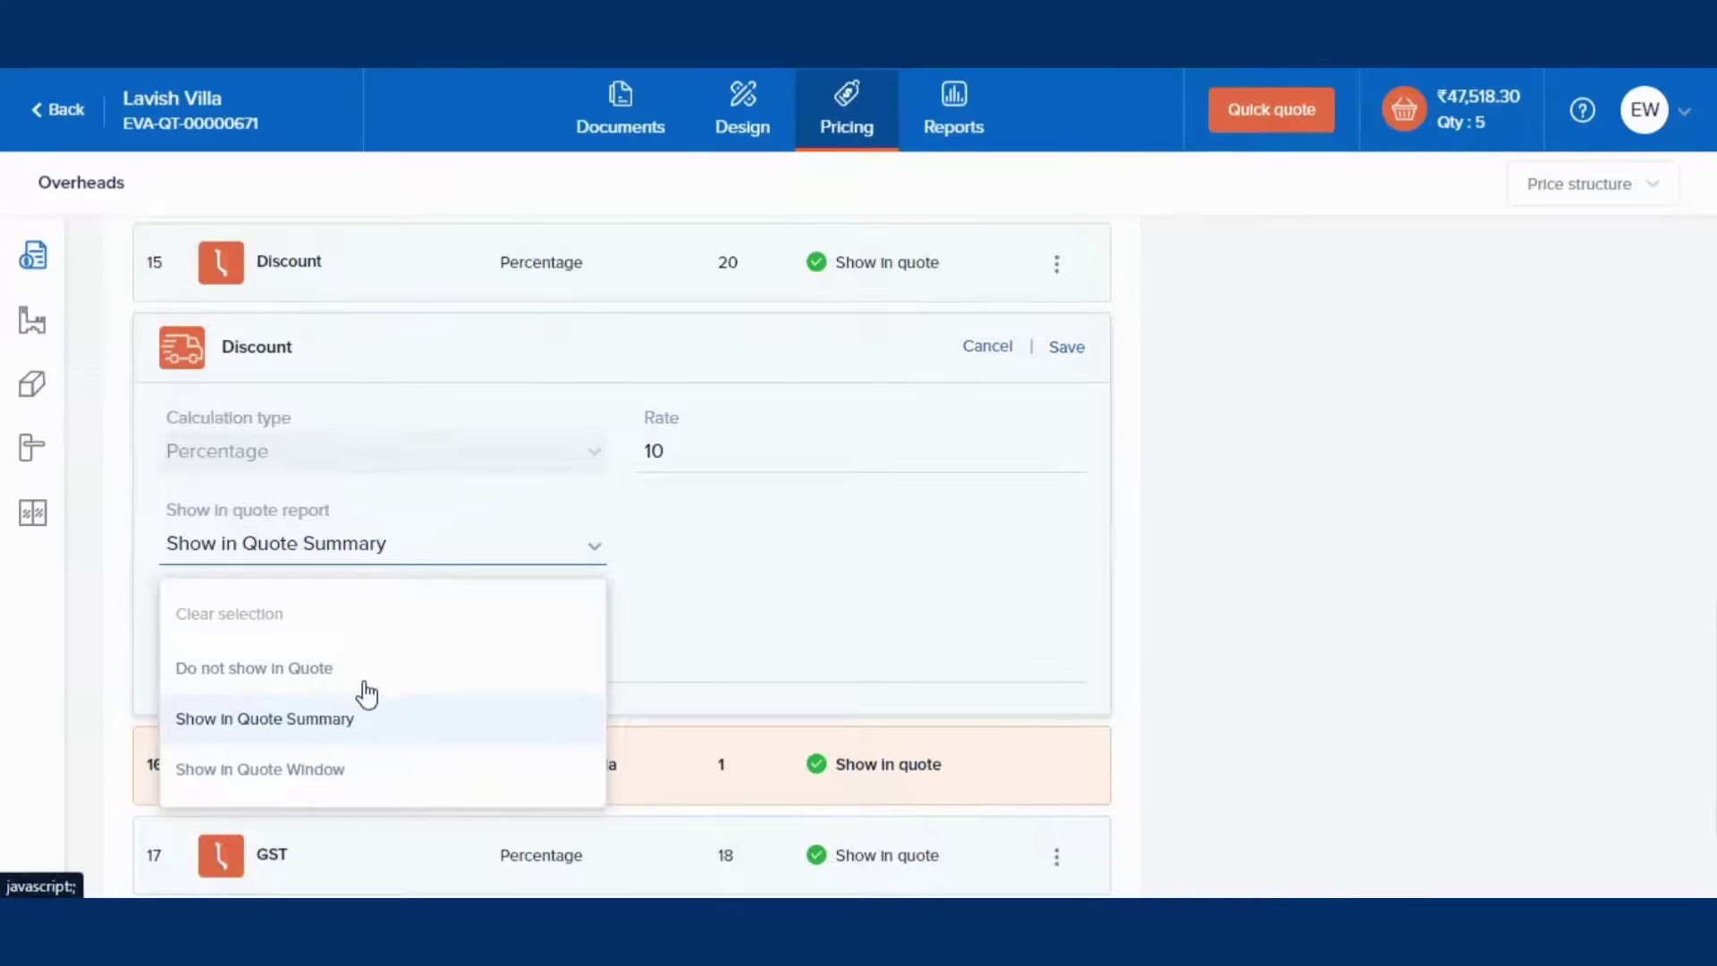
scroll(806, 518, down, 1)
click(807, 519)
scroll(1081, 395, up, 1)
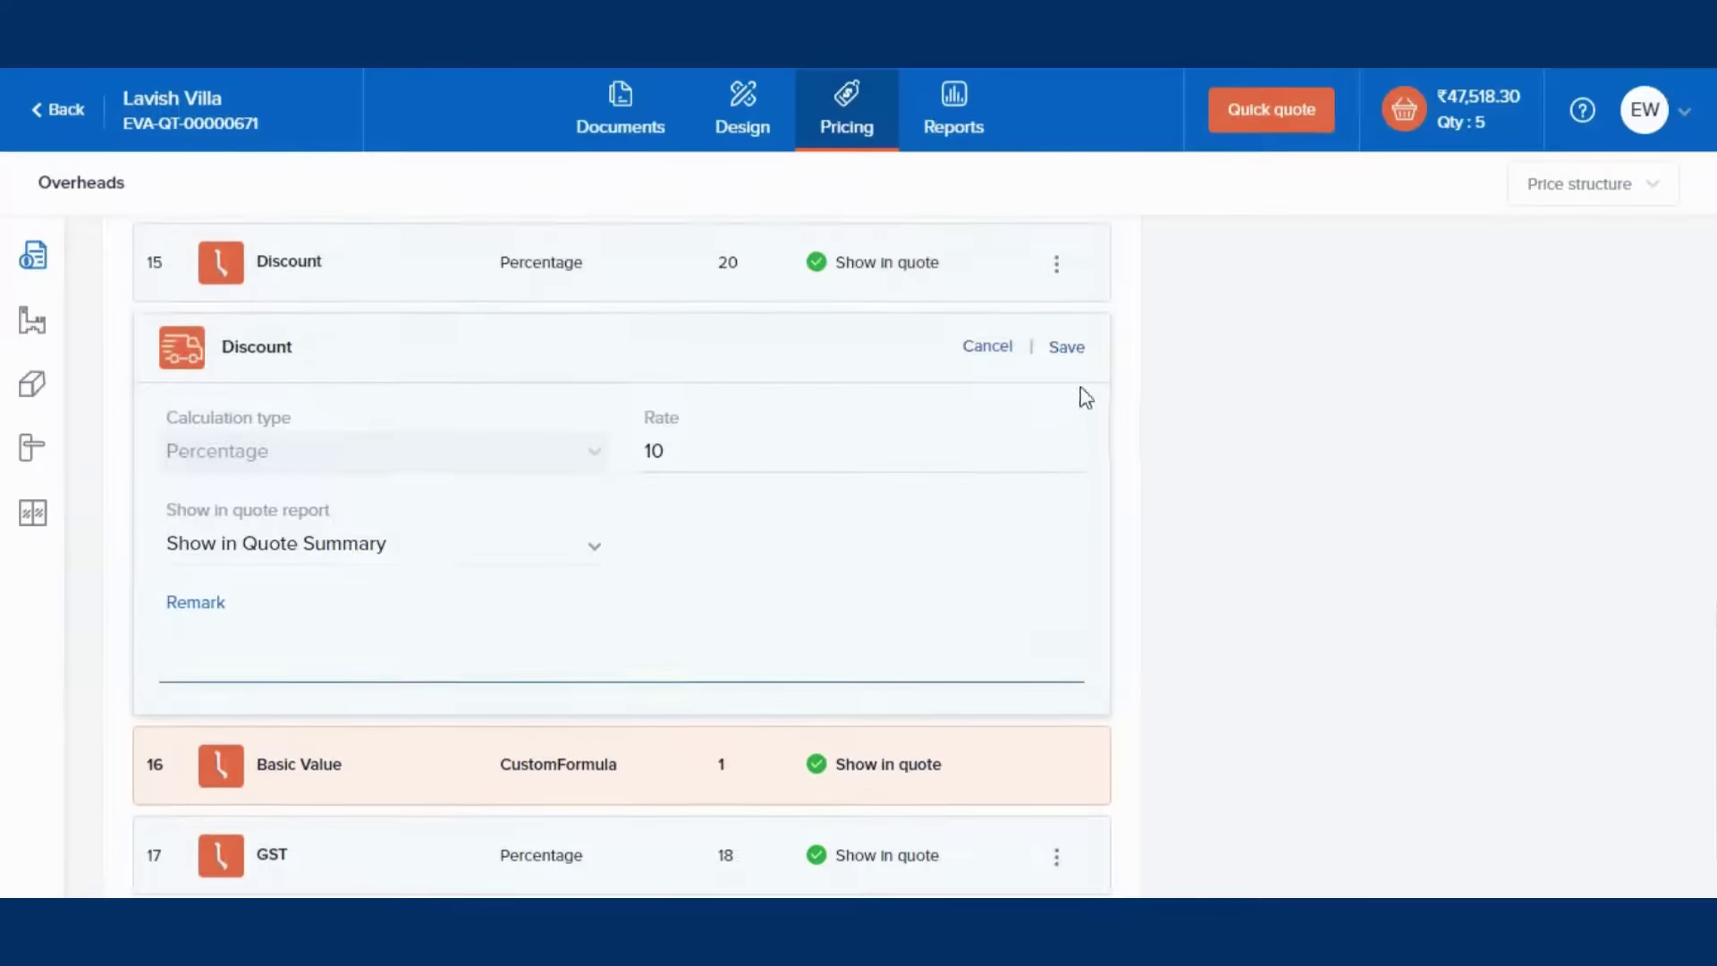
click(1067, 351)
- Switch the project's price structure to Retail and review its cost heads and rates
scroll(897, 563, up, 10)
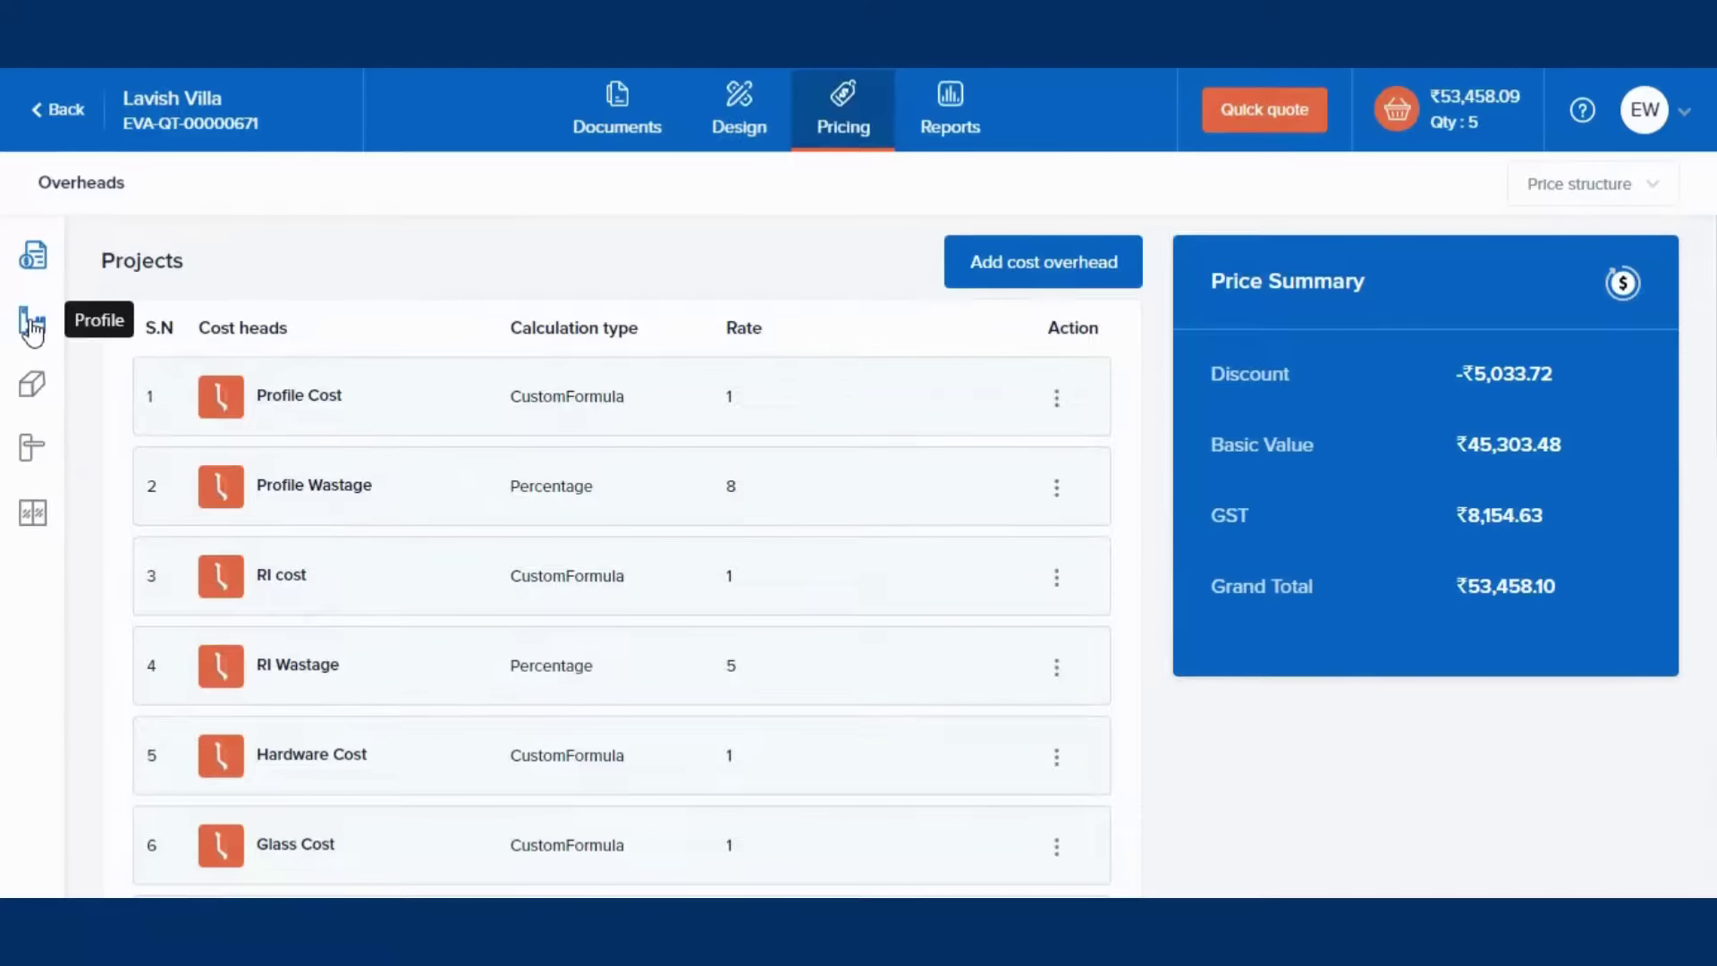
click(1601, 187)
click(1452, 313)
click(1078, 622)
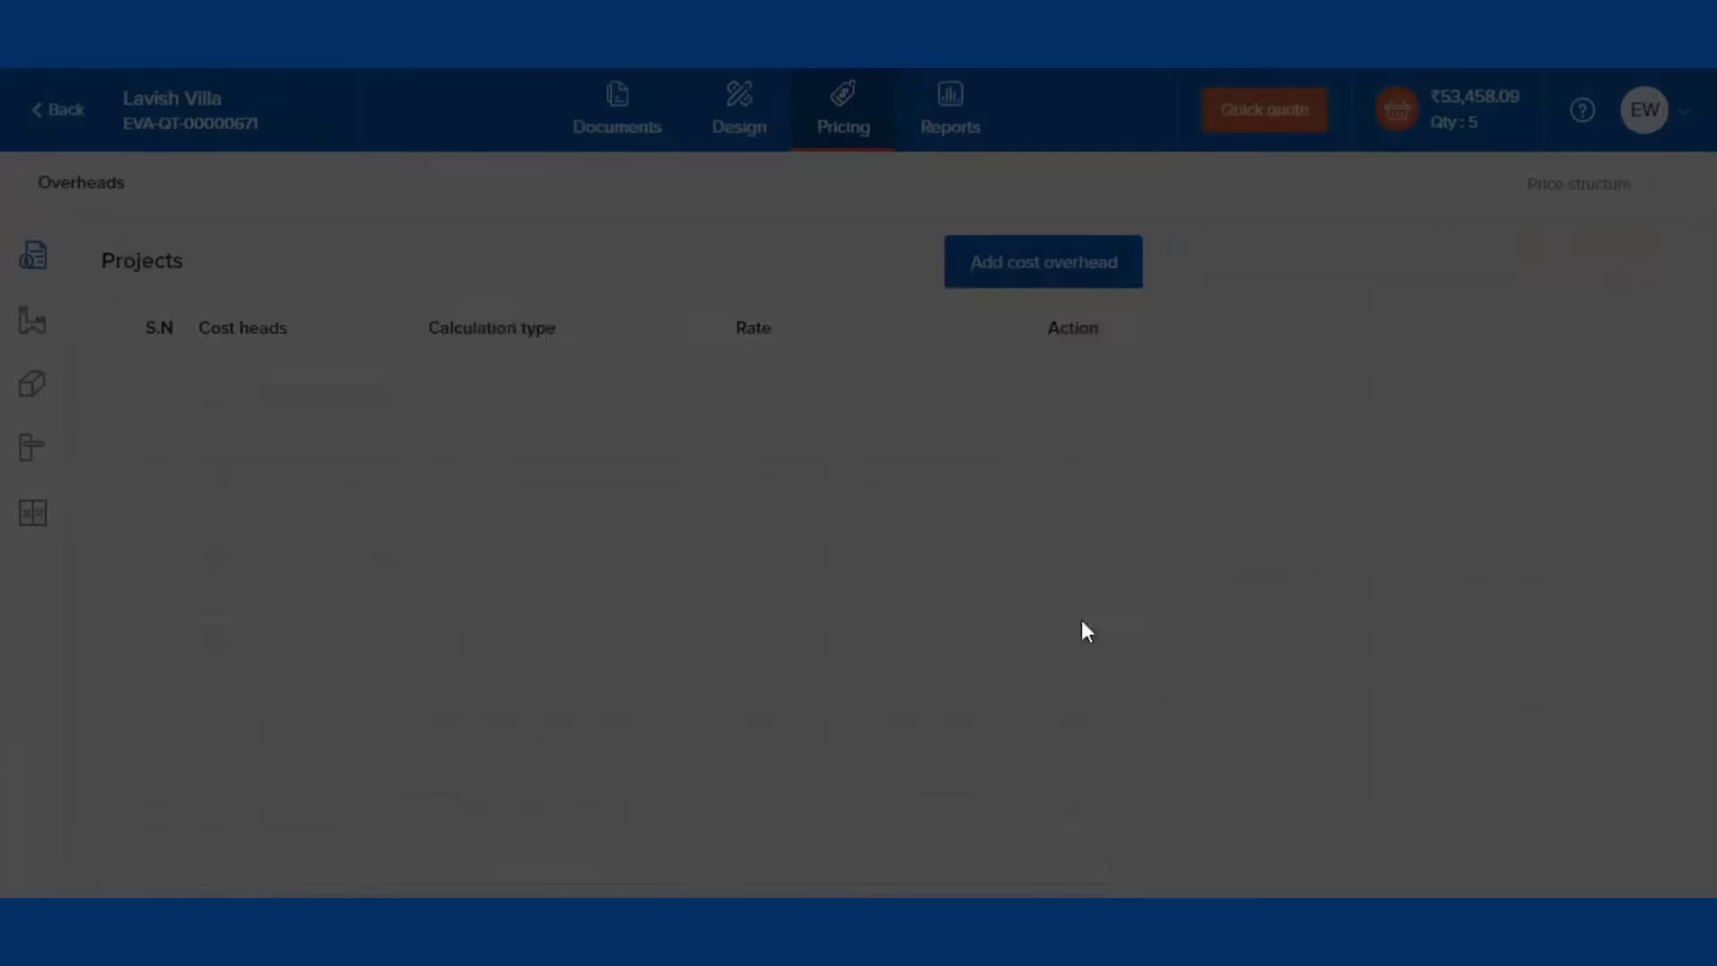
scroll(718, 556, down, 14)
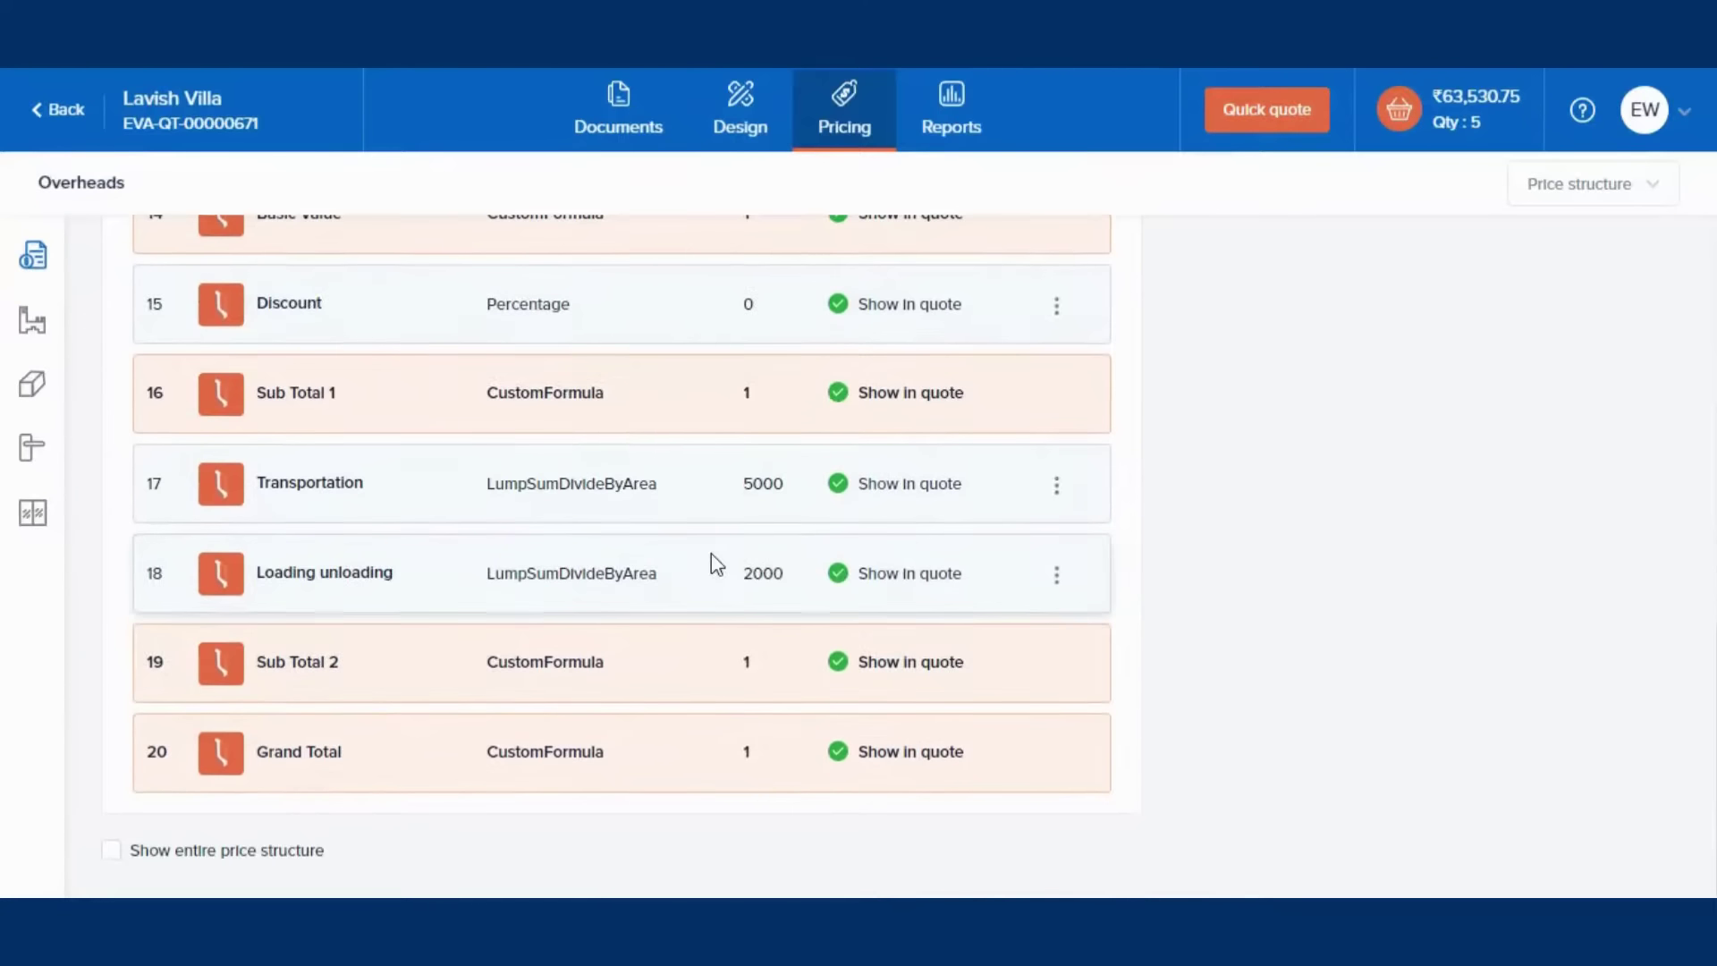
scroll(725, 566, up, 14)
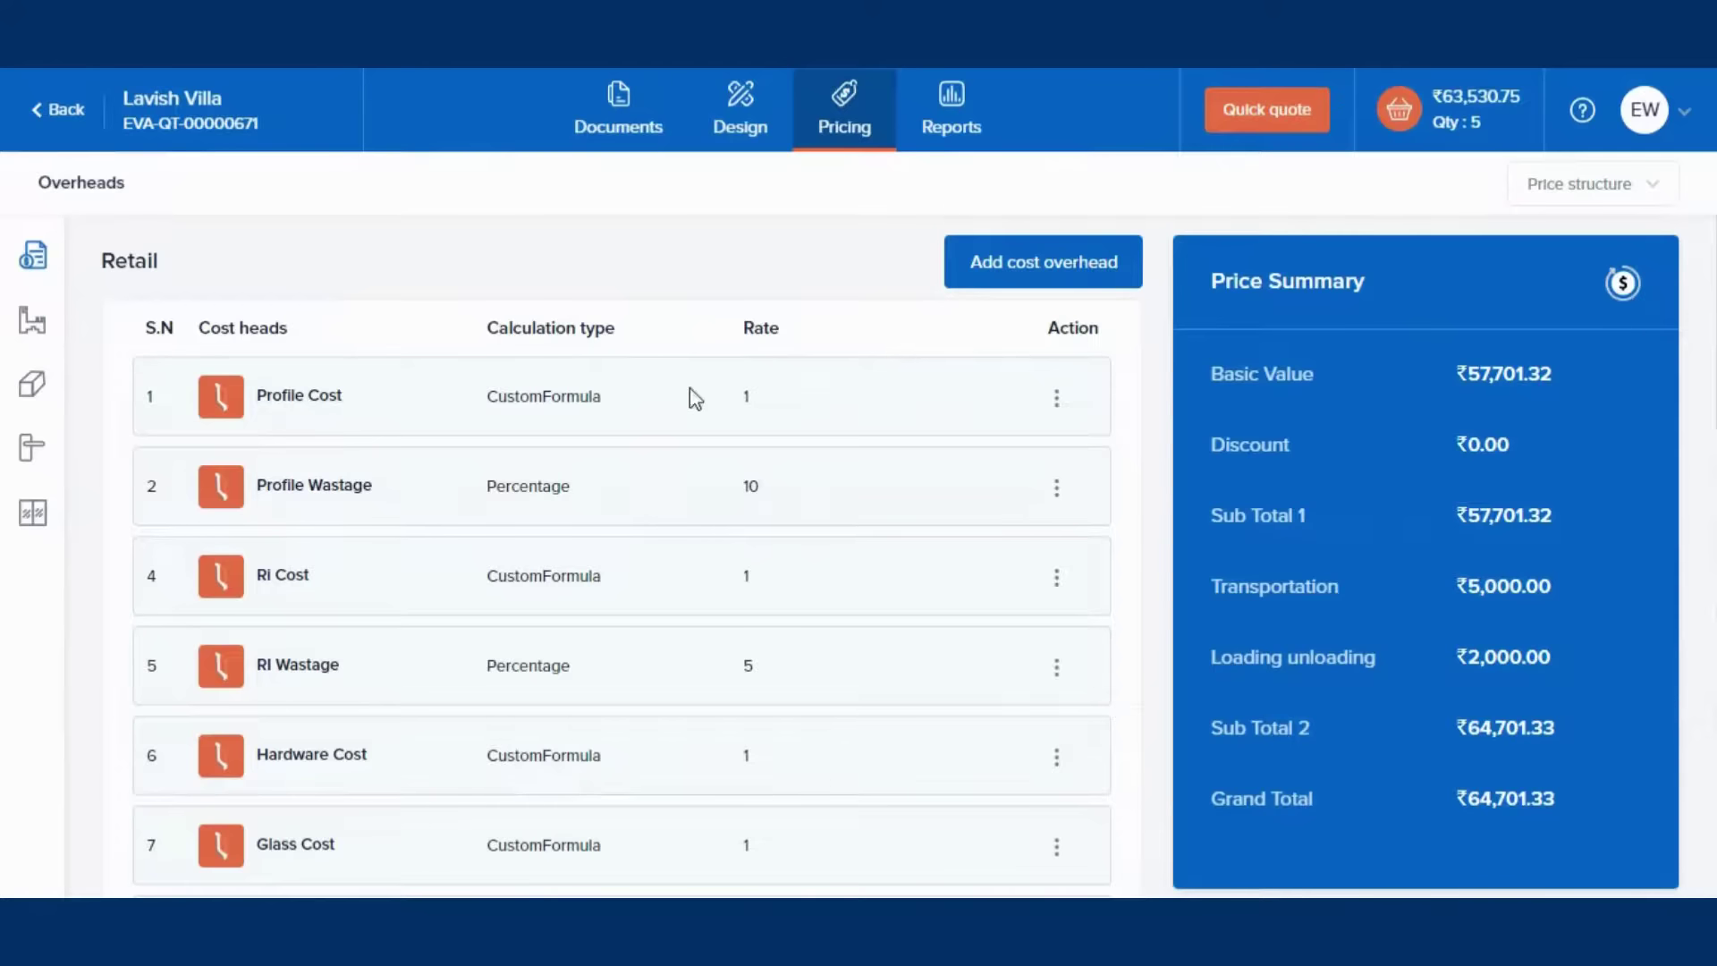
click(33, 327)
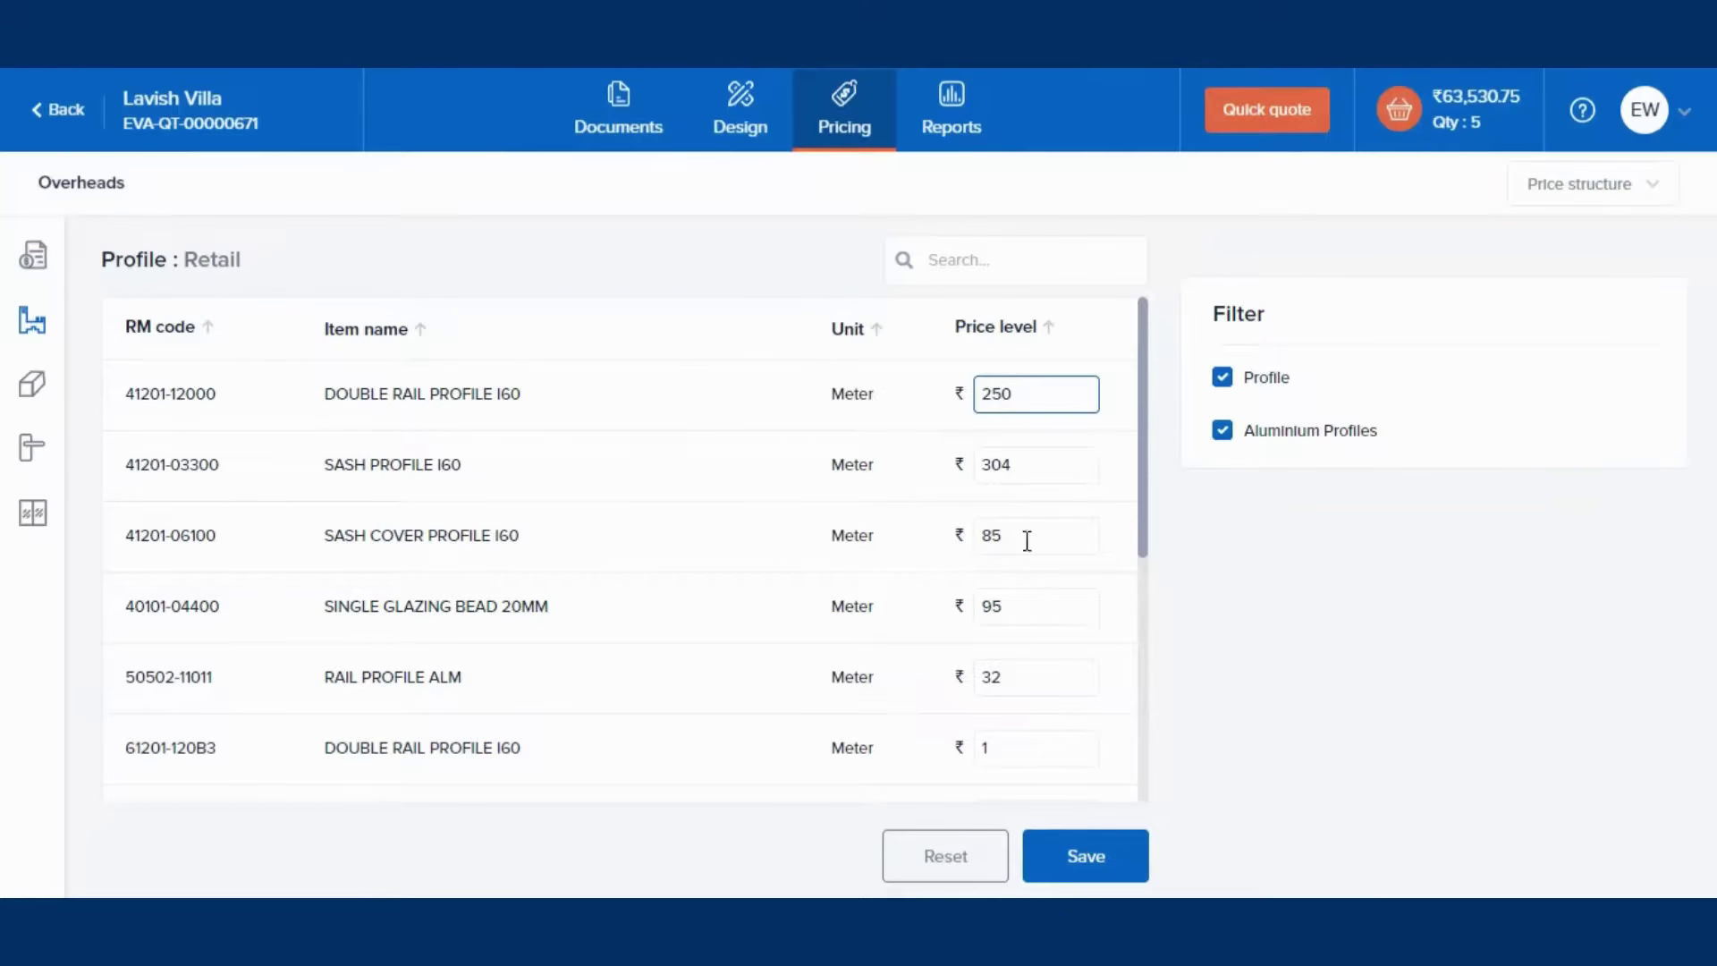
click(1112, 857)
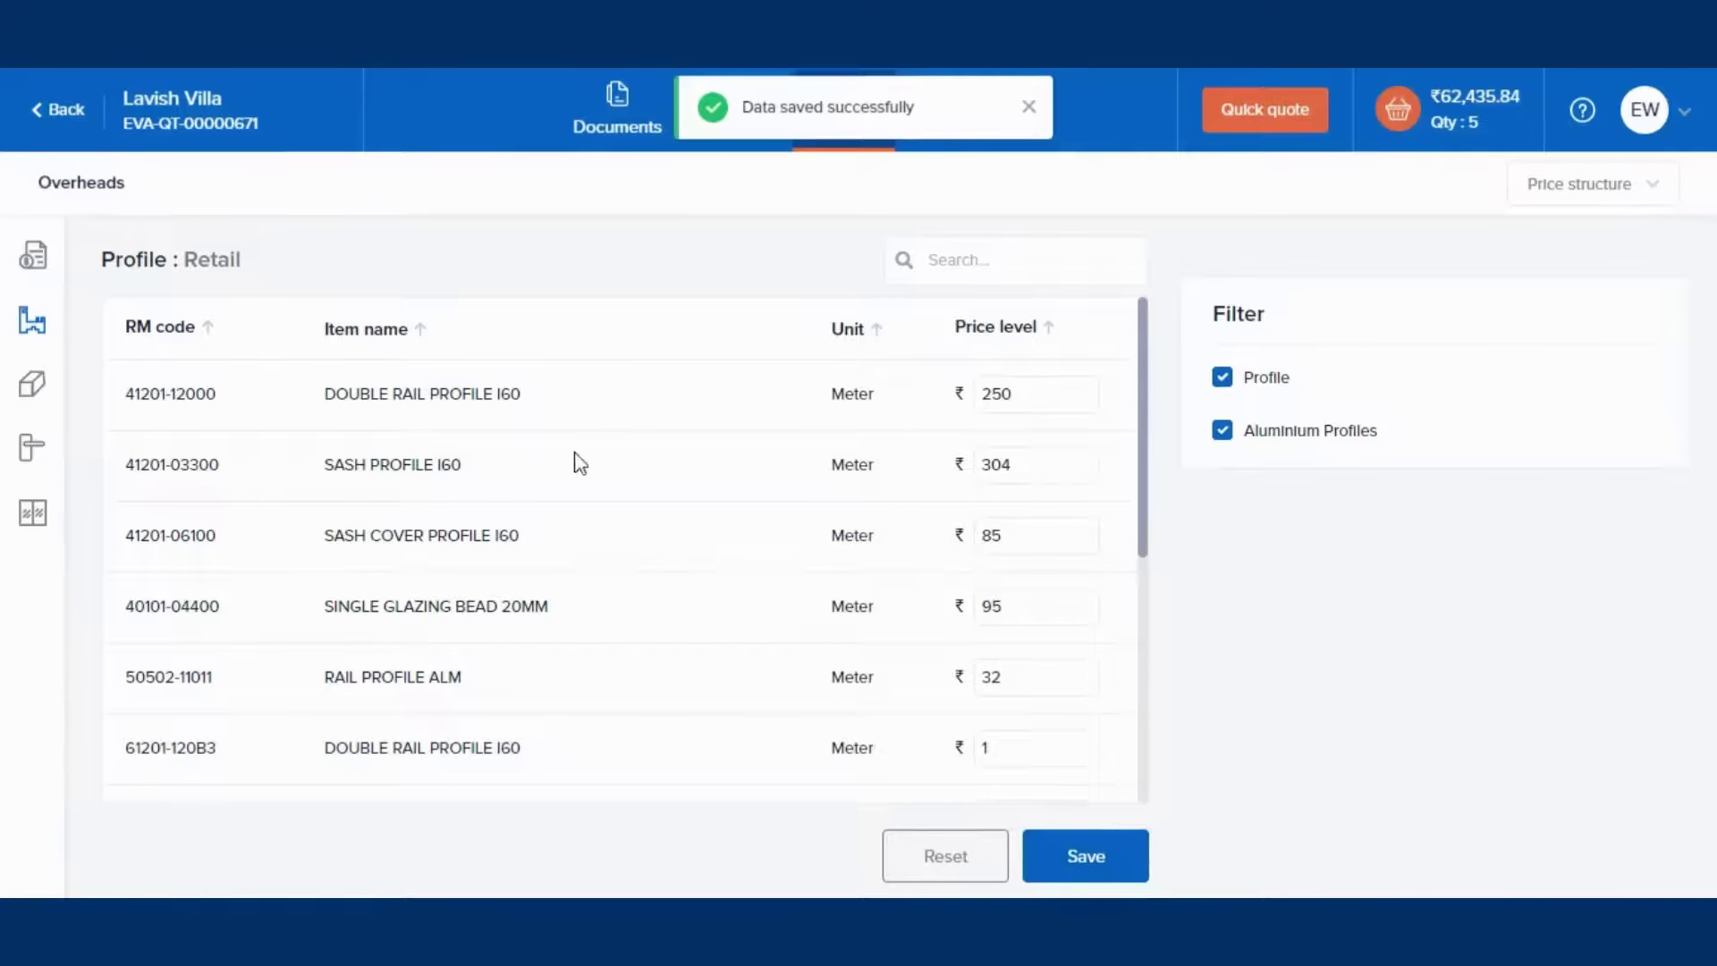
click(34, 387)
click(33, 461)
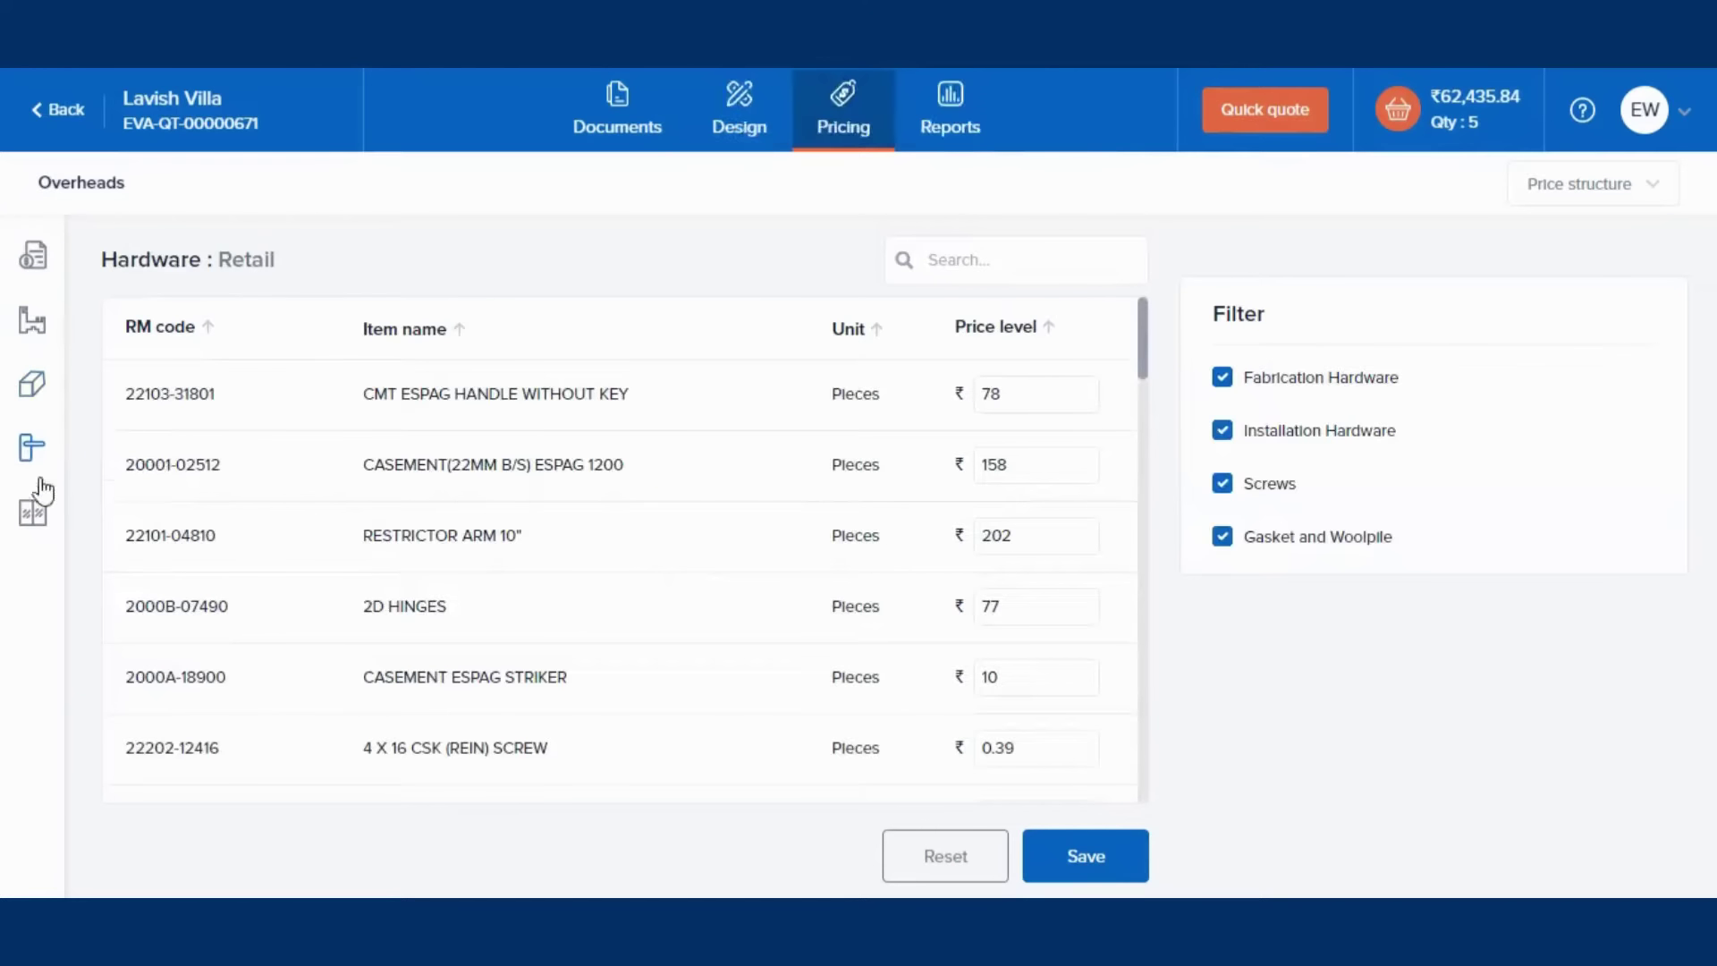
click(35, 525)
click(47, 259)
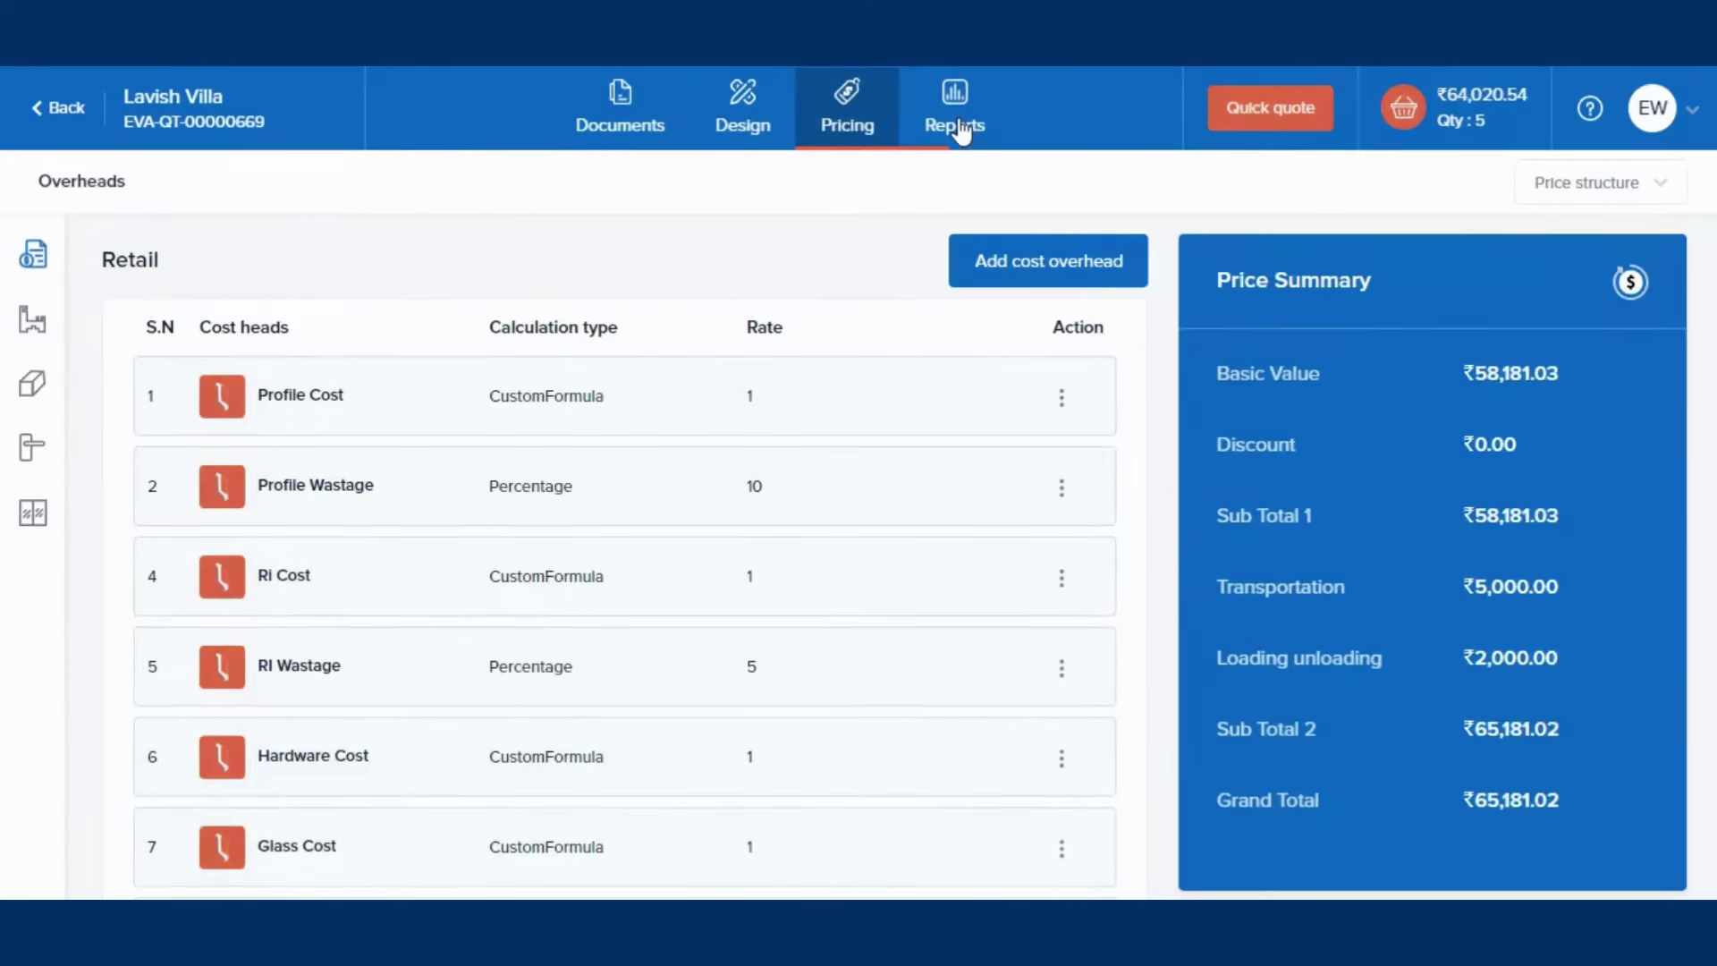
- Check the Elevation Report's Excel and PDF export options and browse the project's costing, material purchase order and production report categories
click(953, 124)
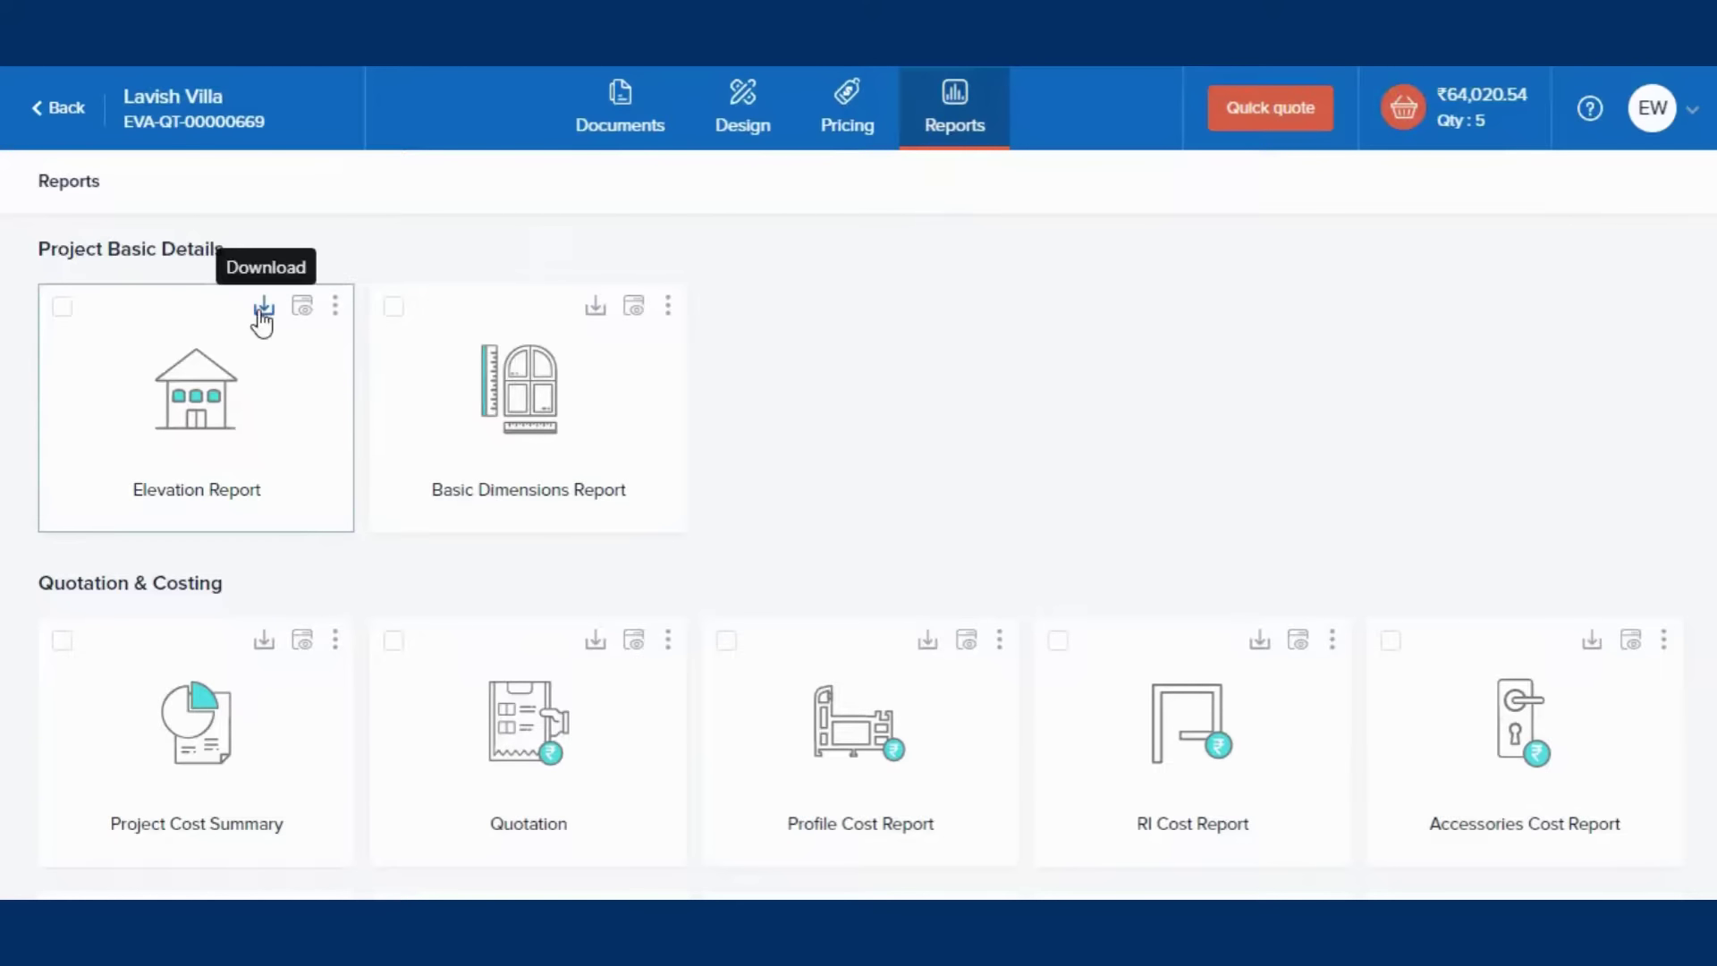
click(338, 313)
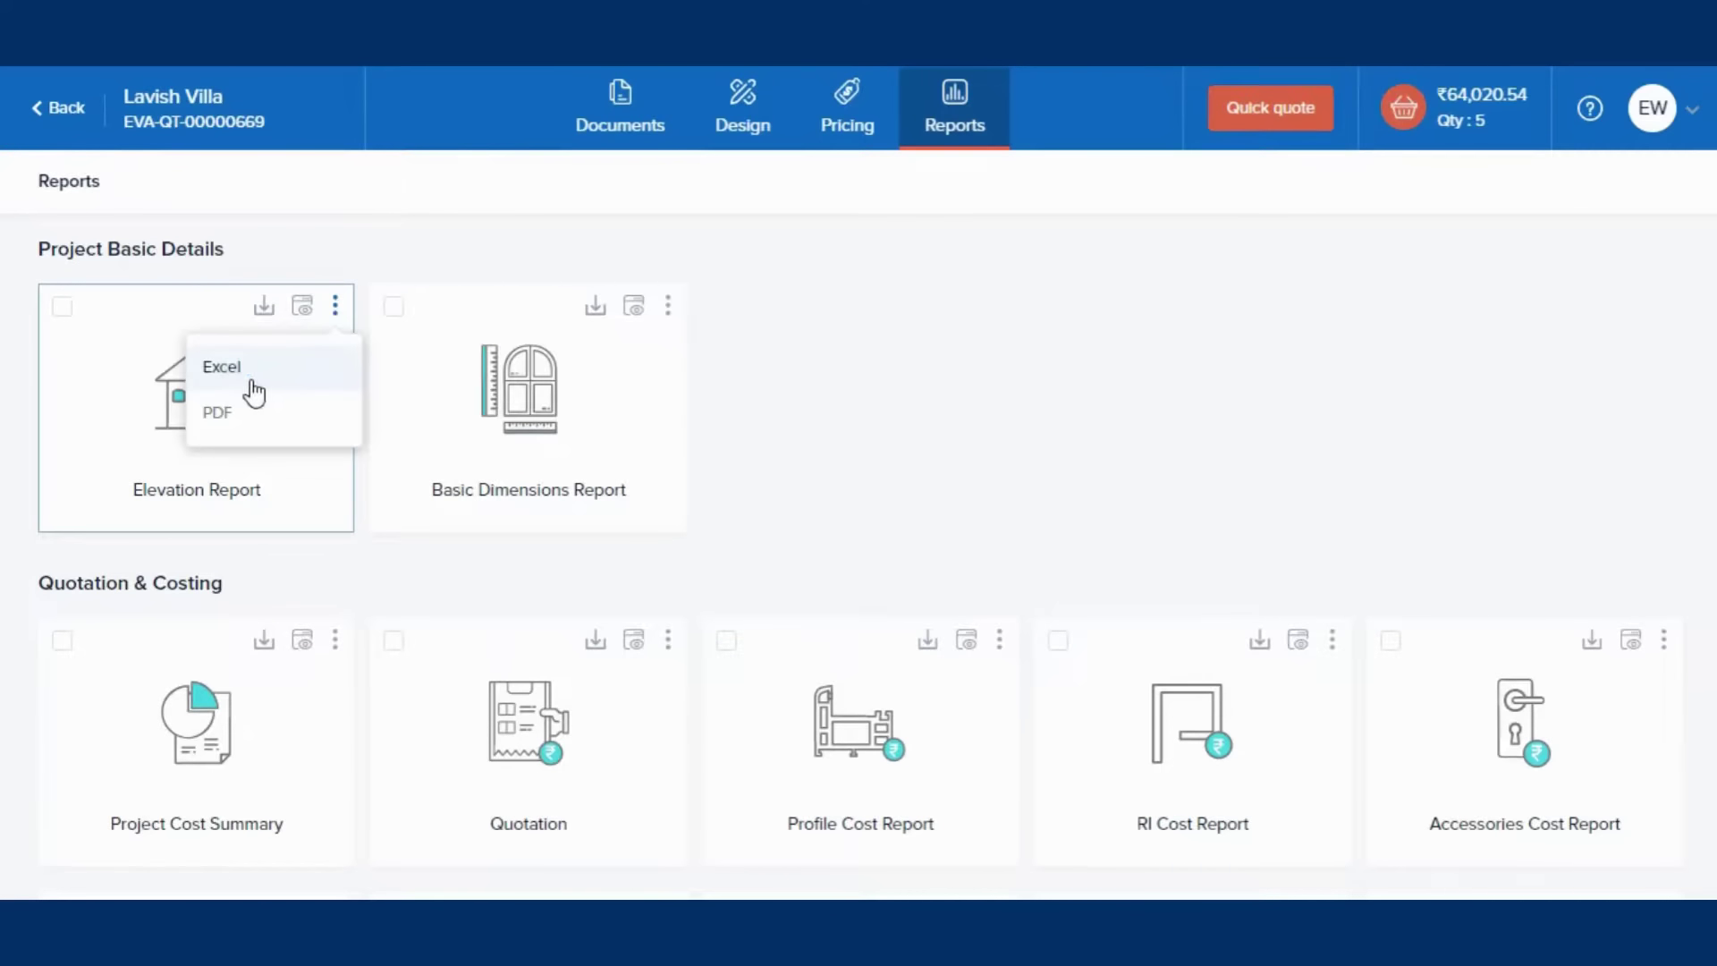
click(274, 380)
scroll(231, 434, down, 1)
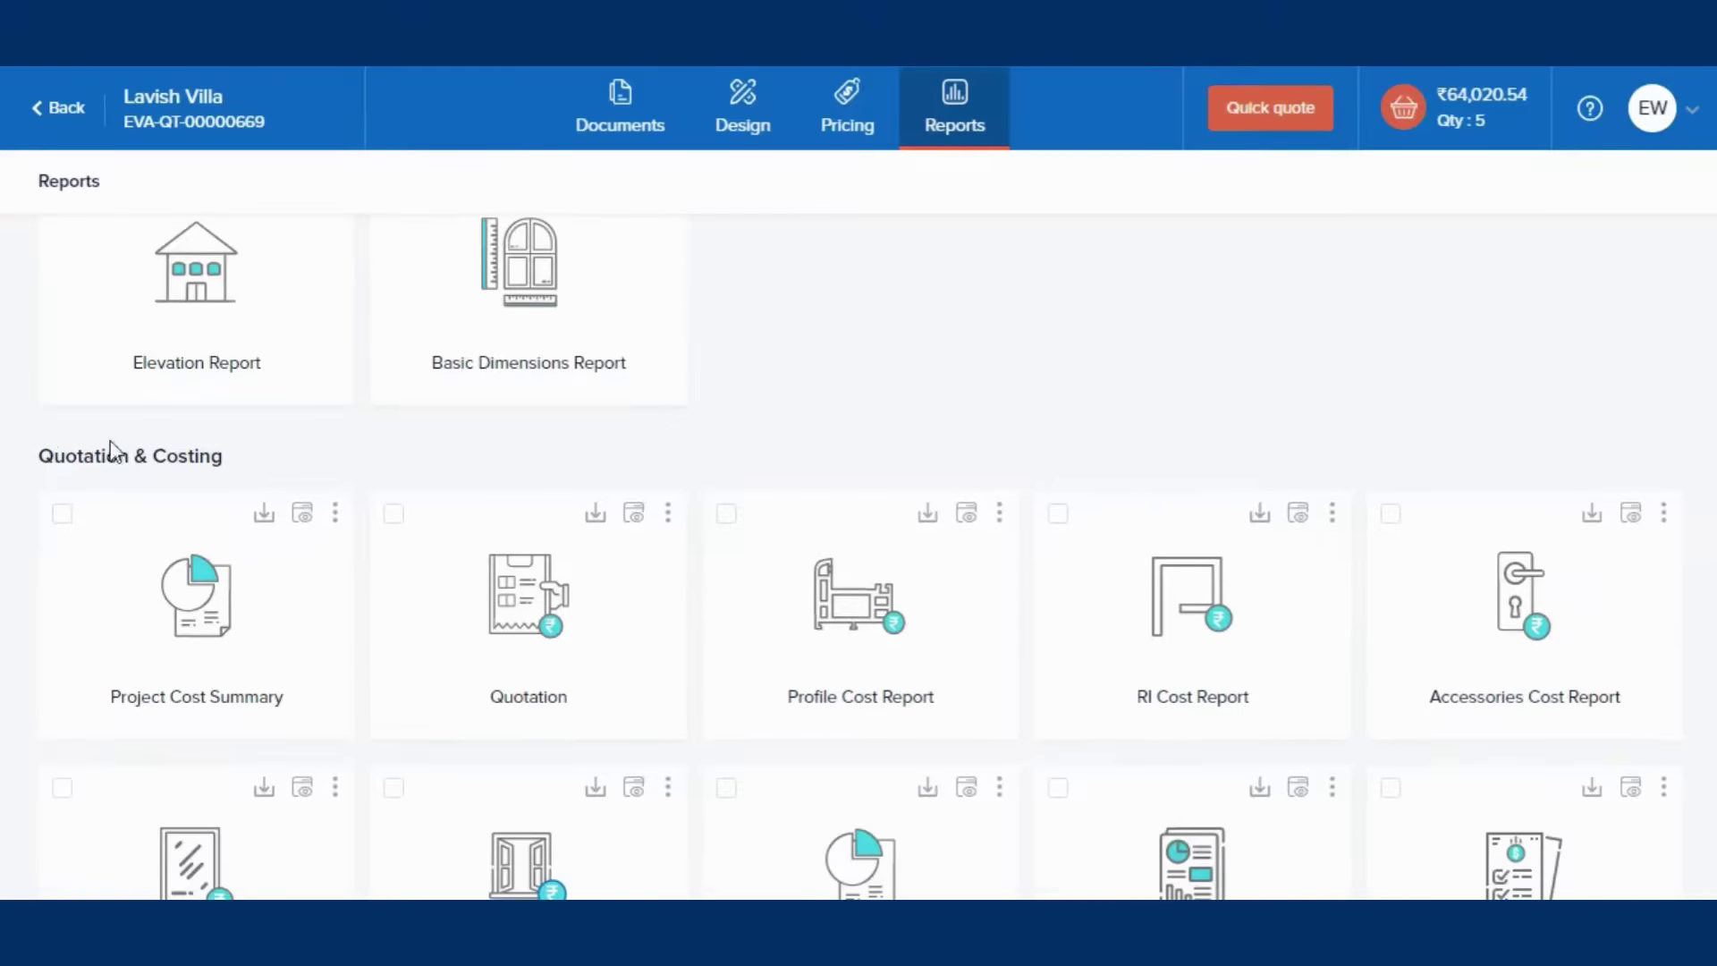
scroll(387, 456, down, 6)
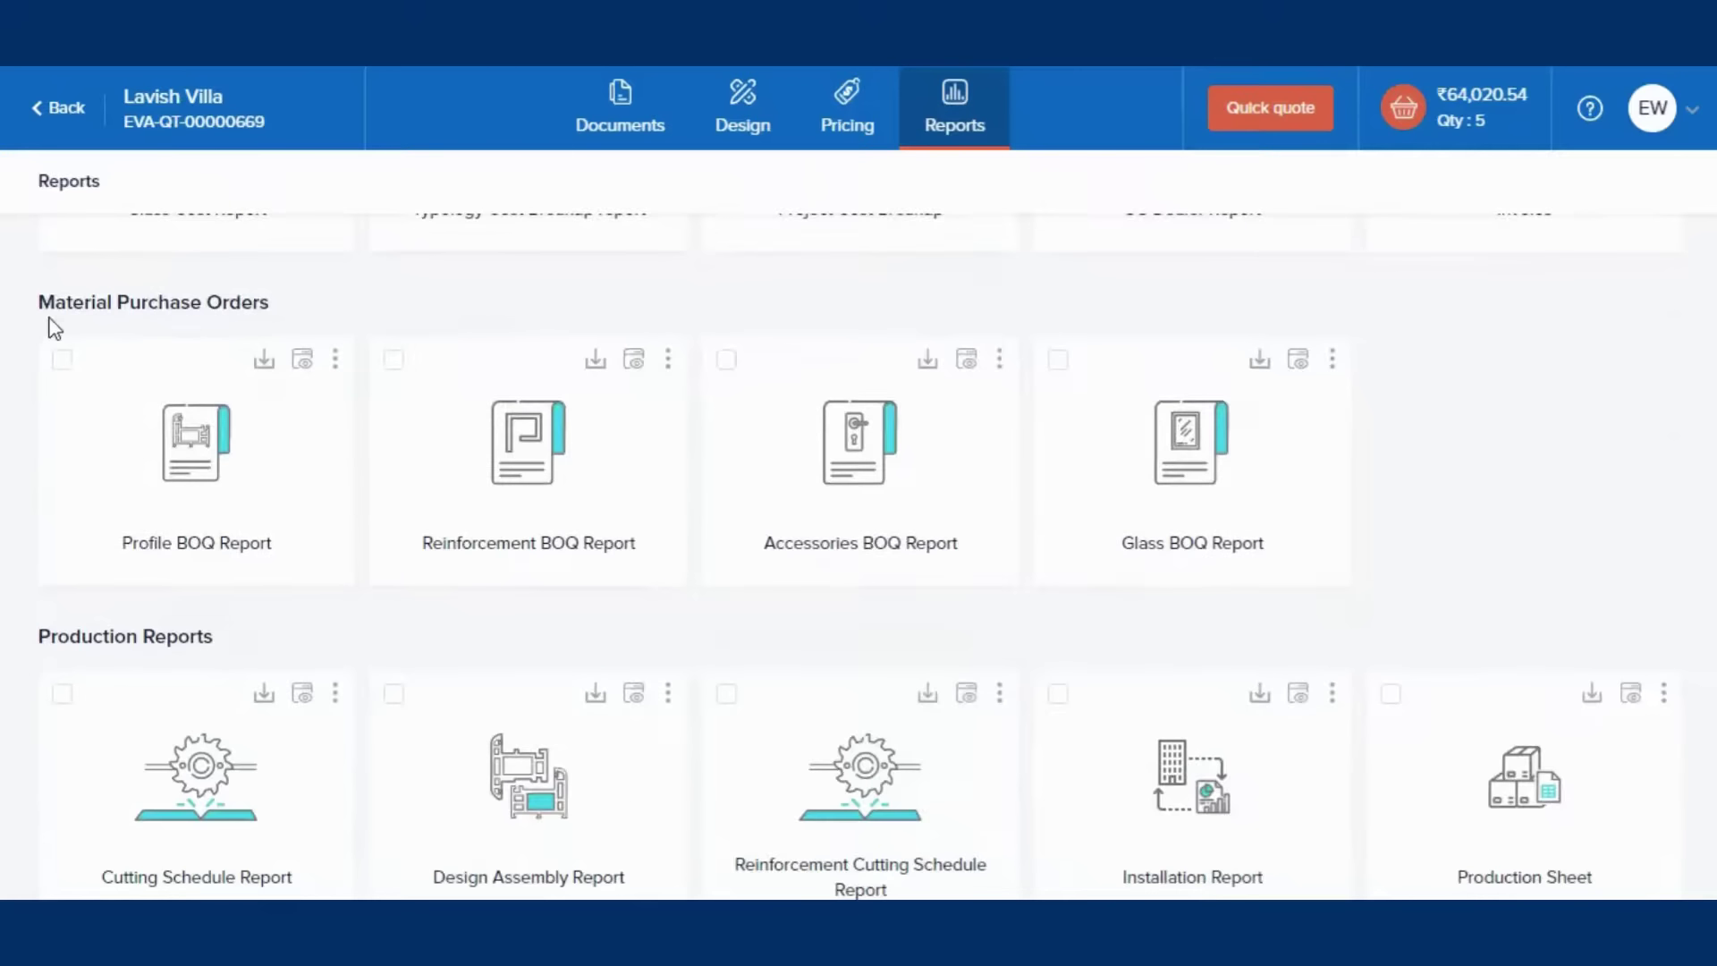
drag(45, 307, 221, 313)
scroll(185, 570, down, 1)
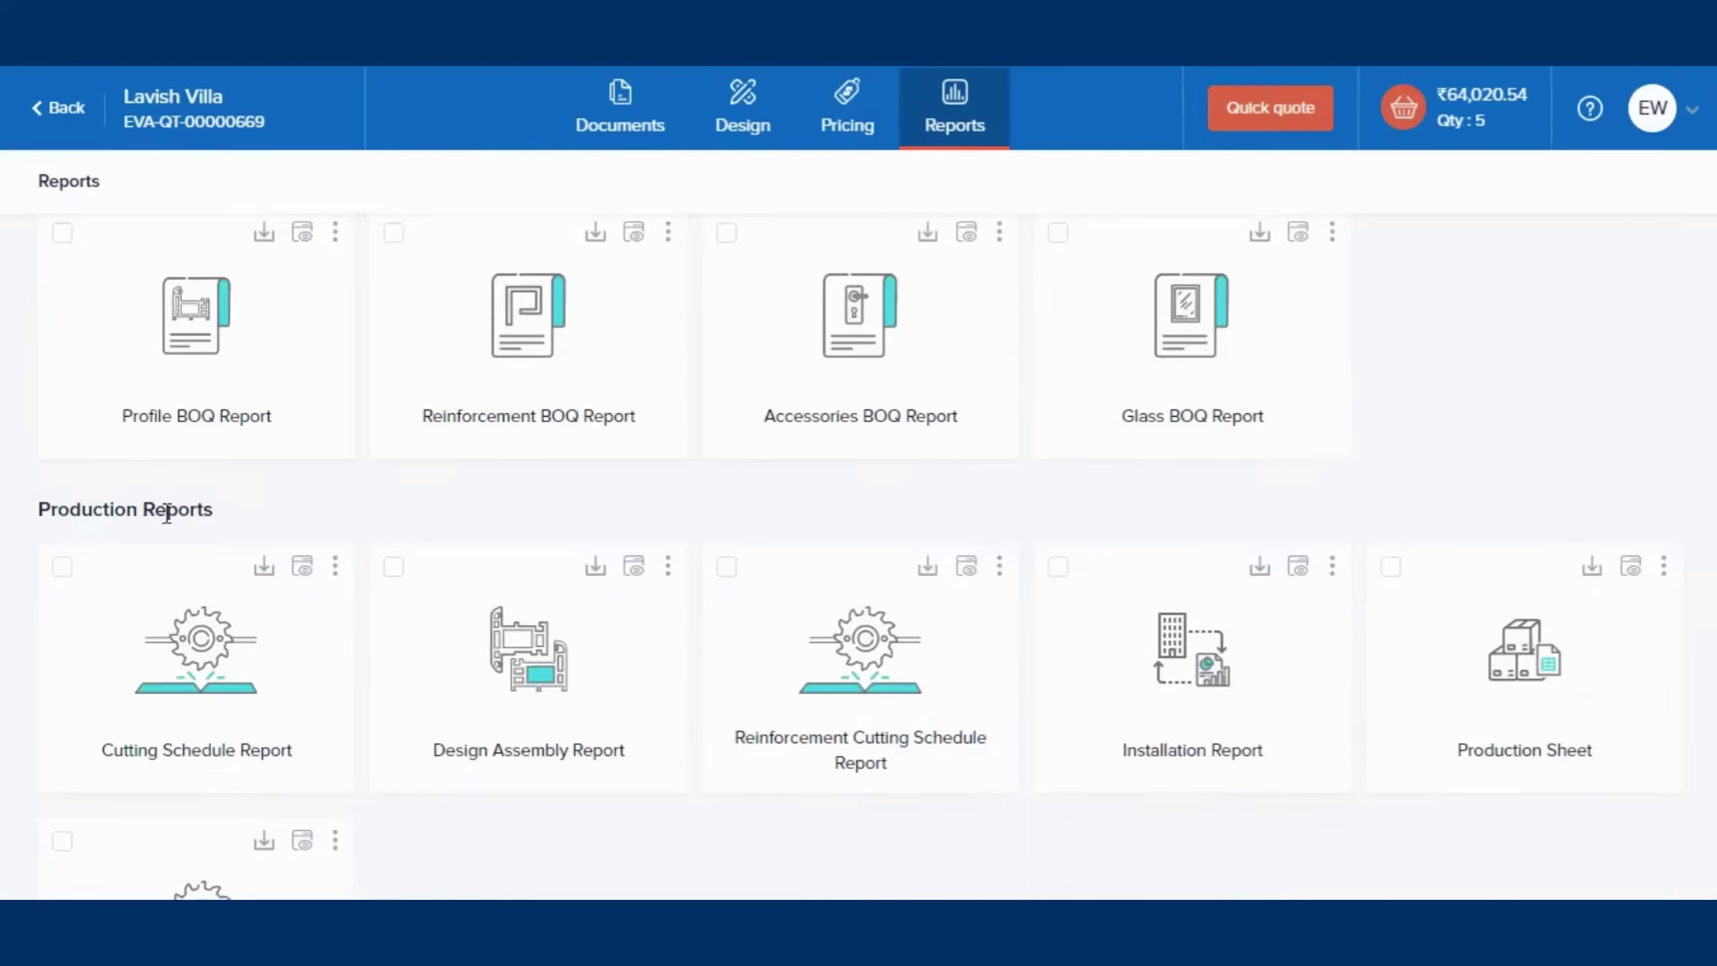
- Preview the Elevation Report, read through both pages of window elevations, and close it
scroll(403, 490, up, 10)
click(303, 308)
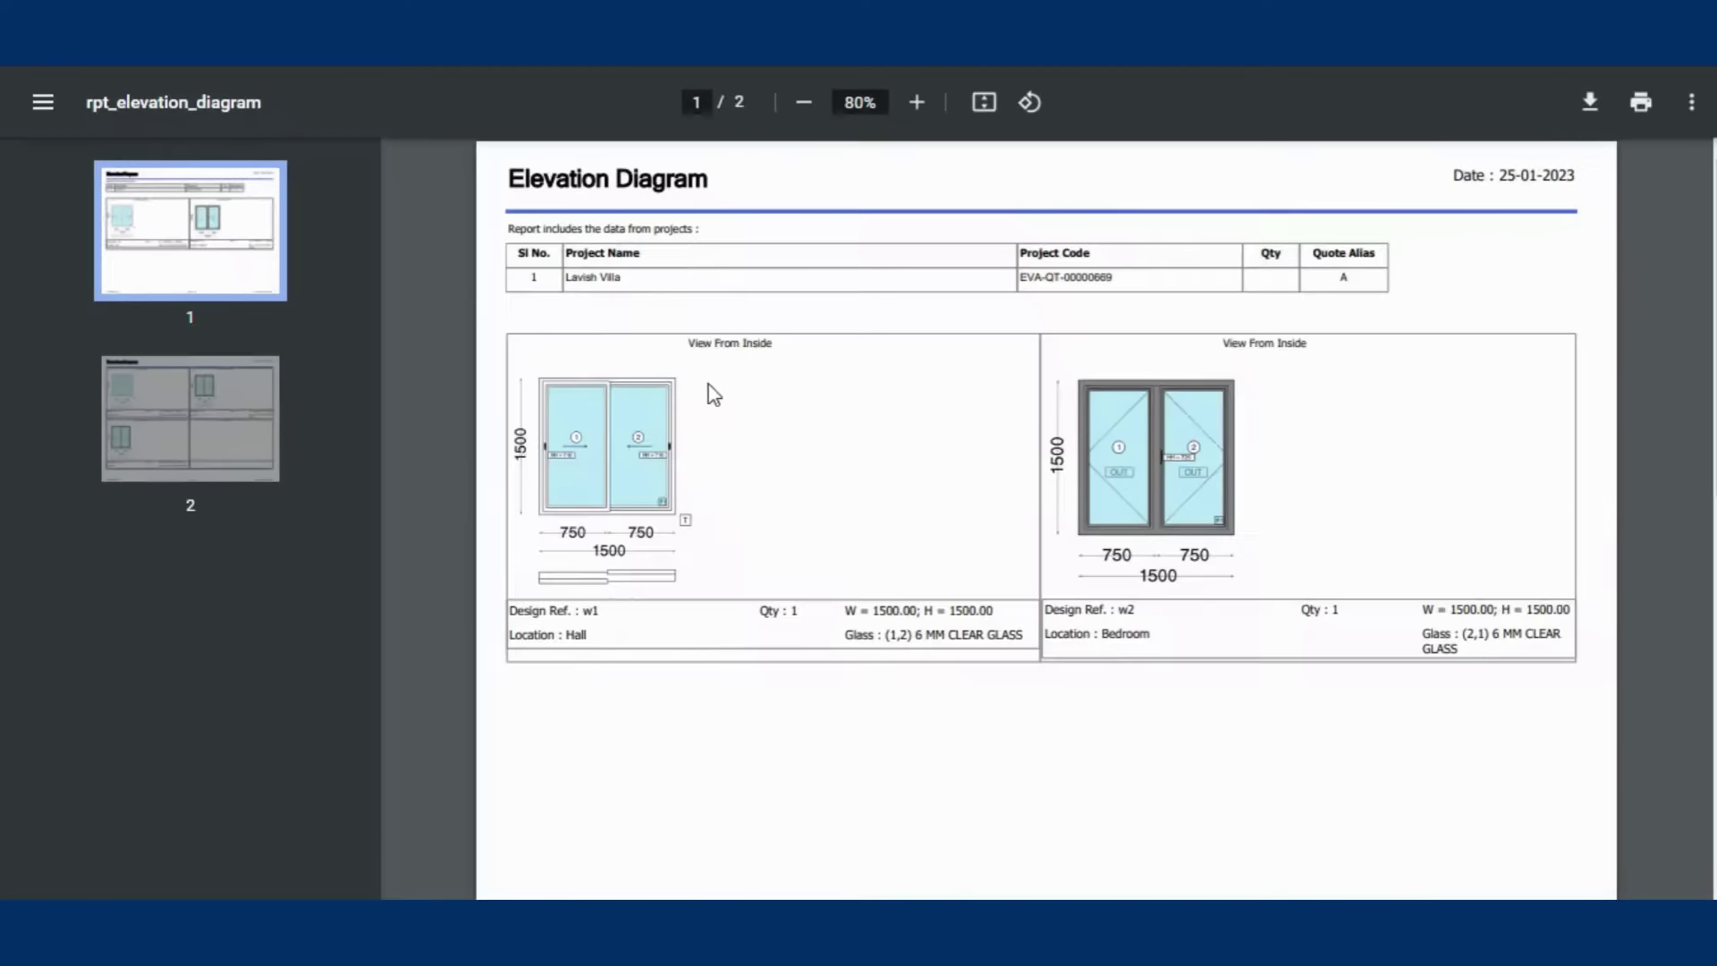
scroll(805, 652, down, 1)
scroll(802, 644, down, 7)
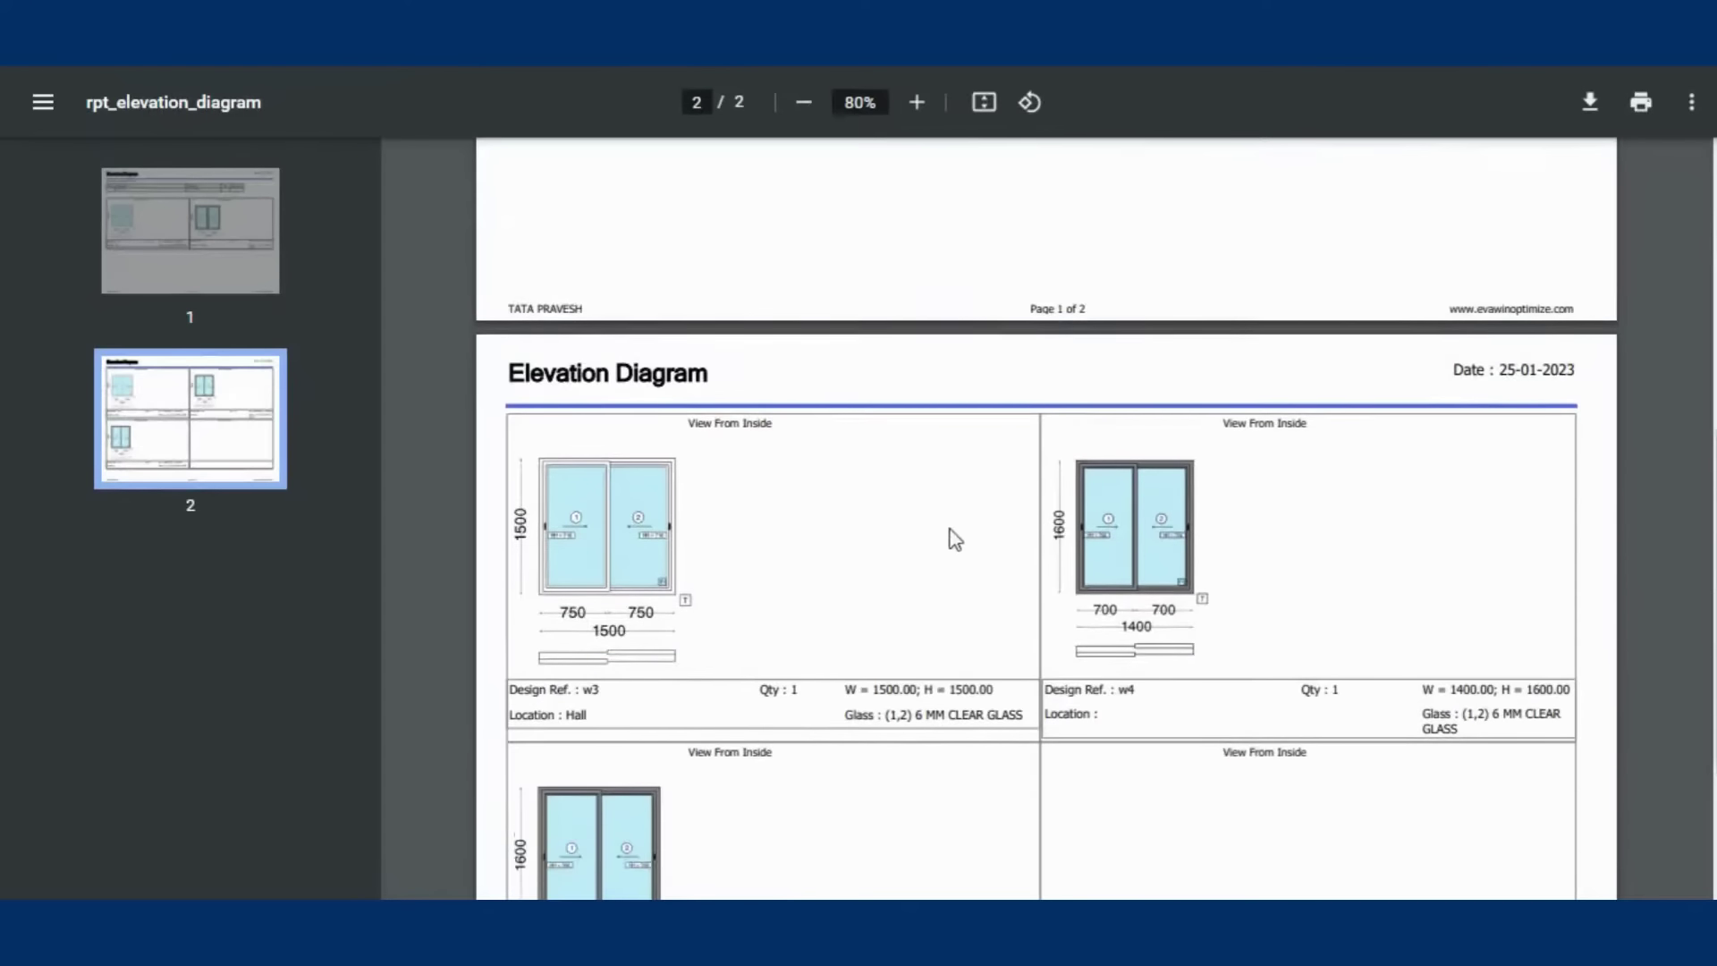
scroll(951, 536, up, 7)
key(Escape)
- Preview the Quotation report and read through its cover letter, window price table and following pages
scroll(379, 575, down, 3)
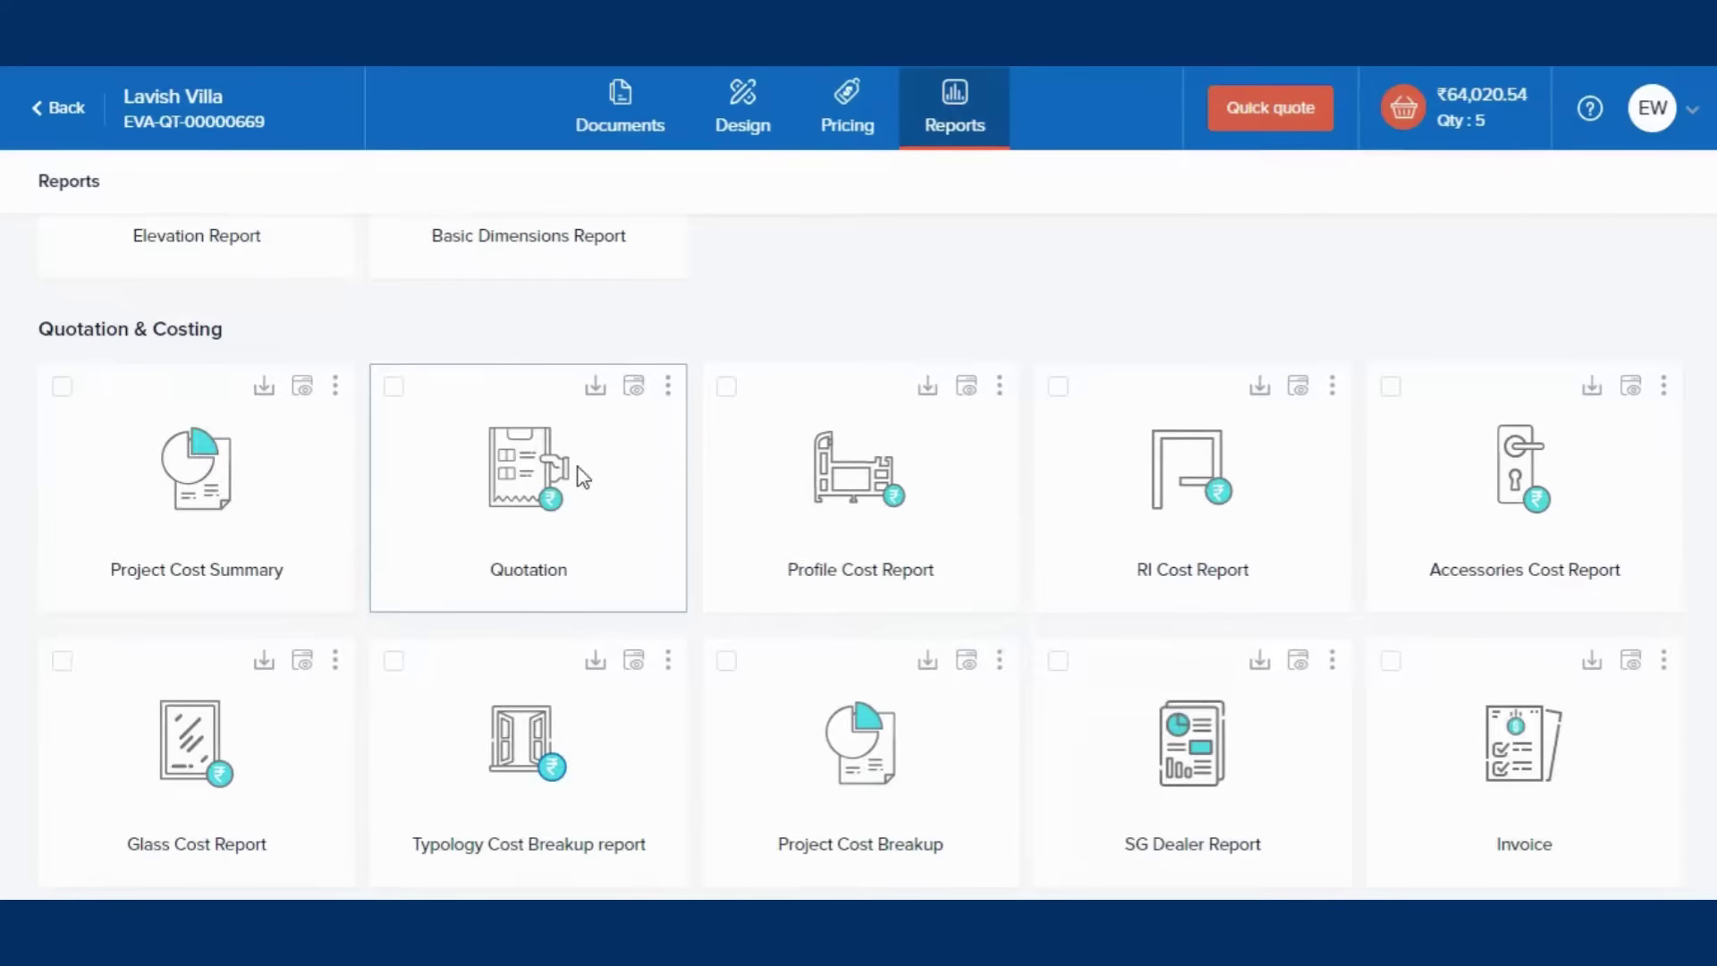
click(634, 389)
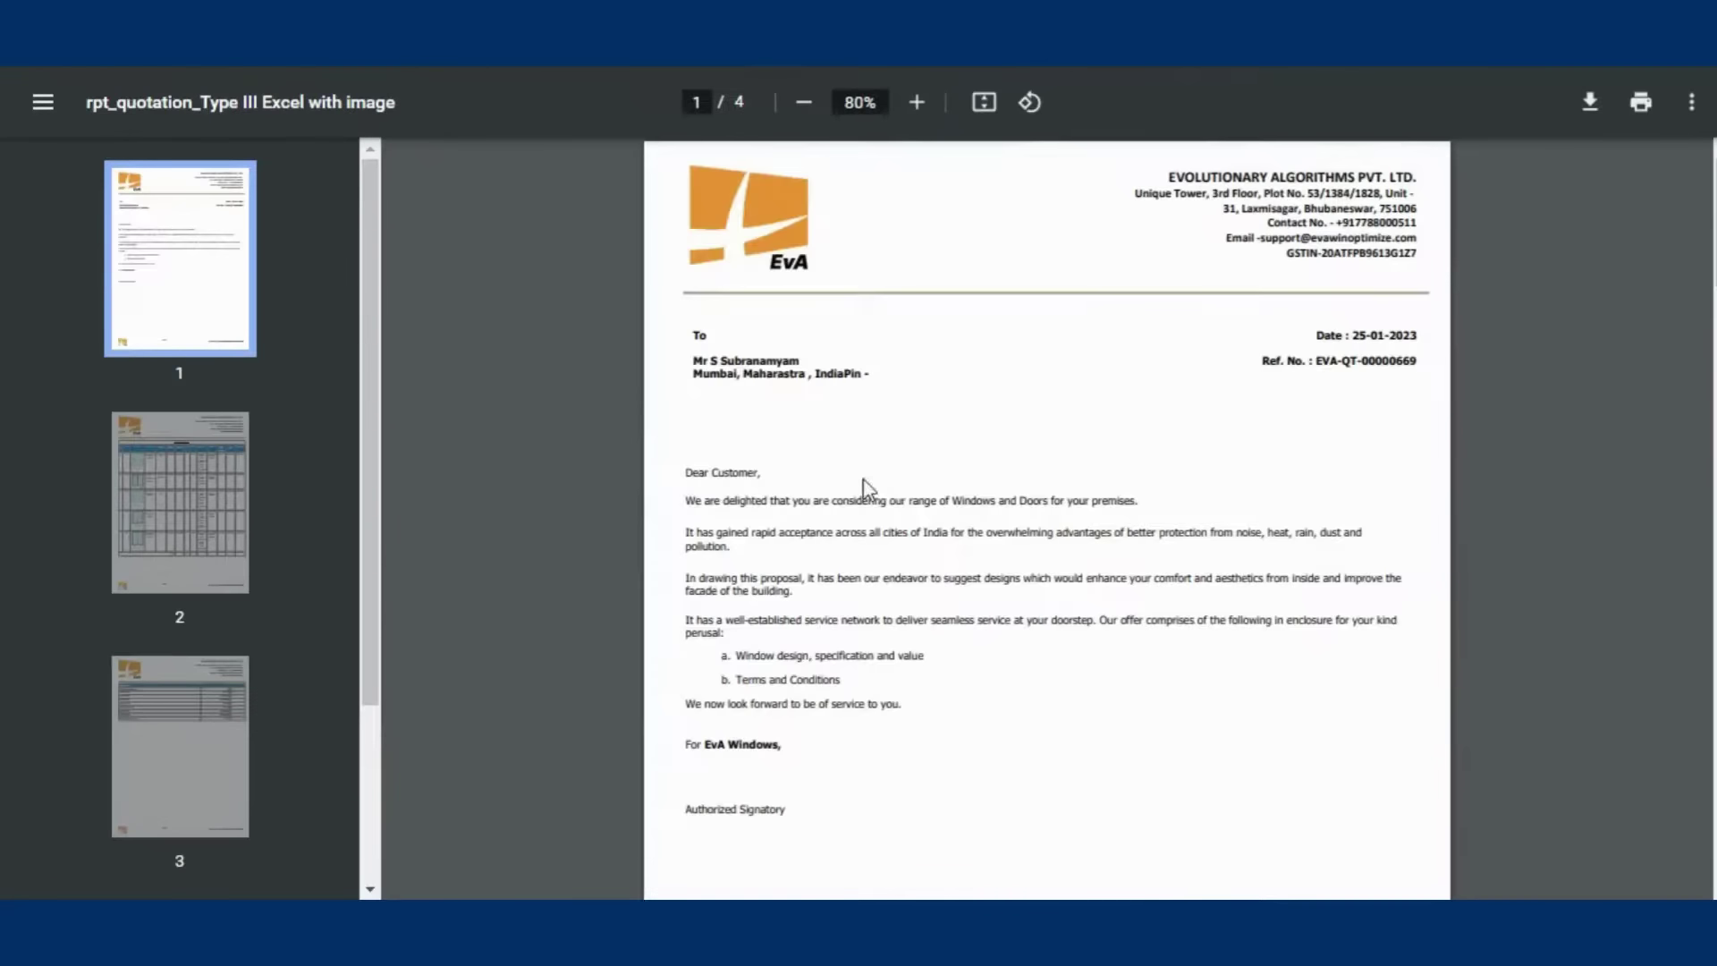
scroll(771, 512, down, 5)
scroll(771, 512, down, 12)
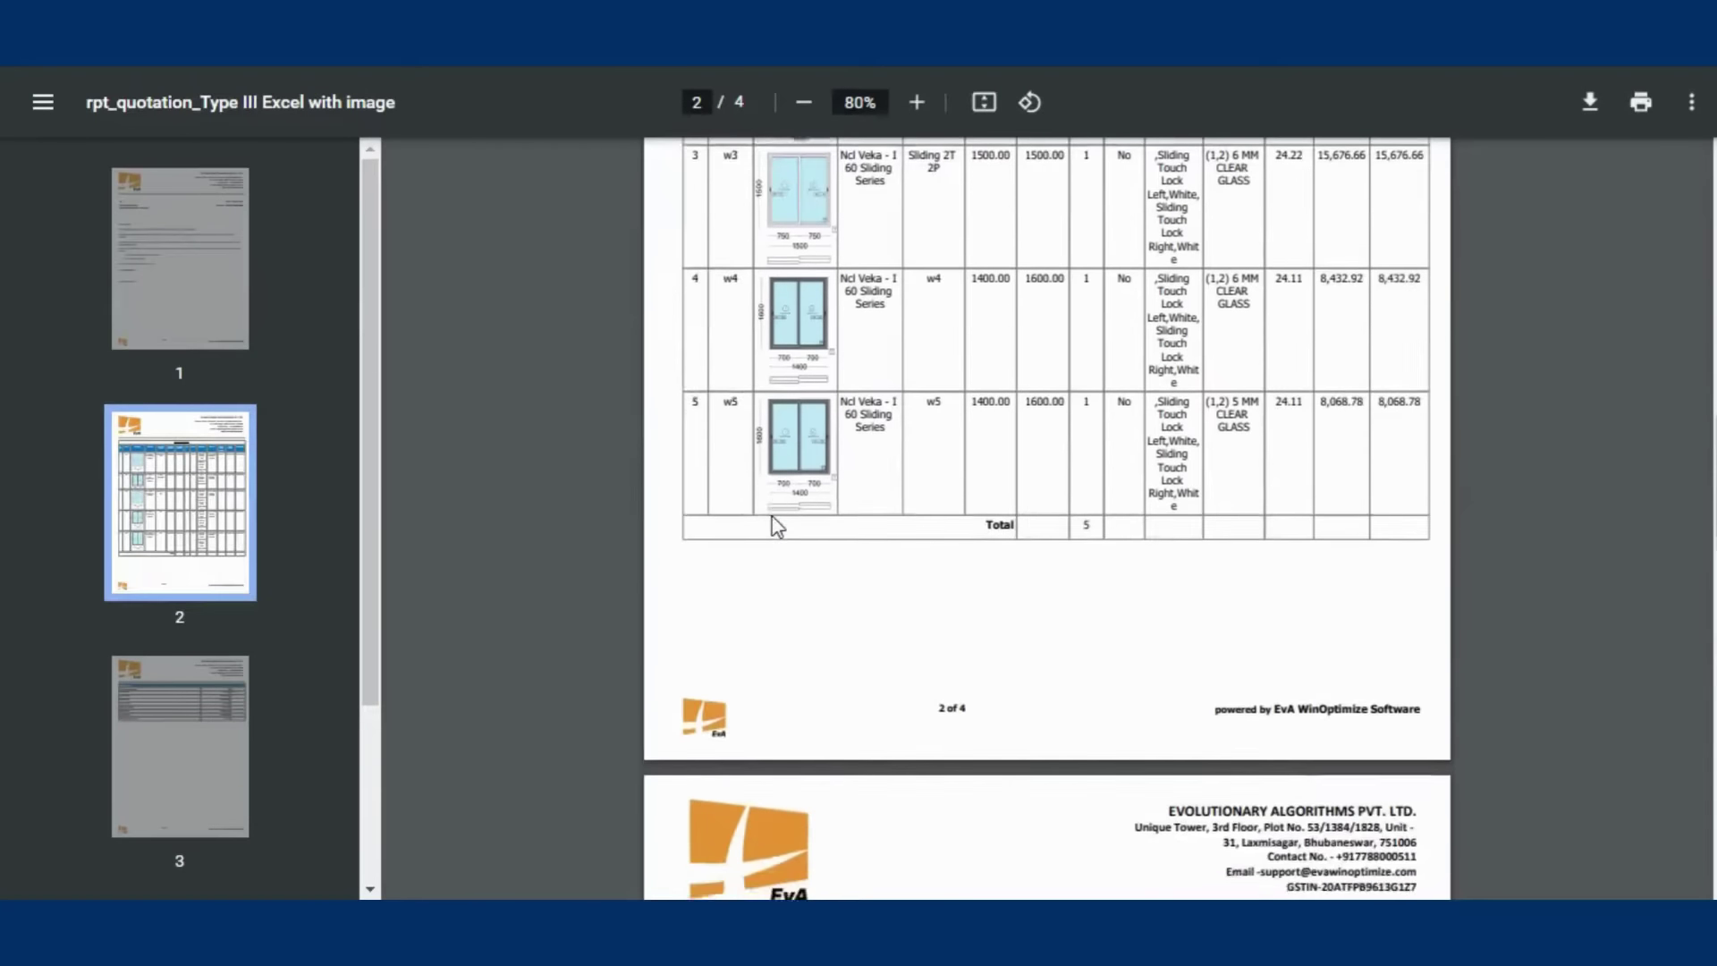
scroll(776, 526, down, 5)
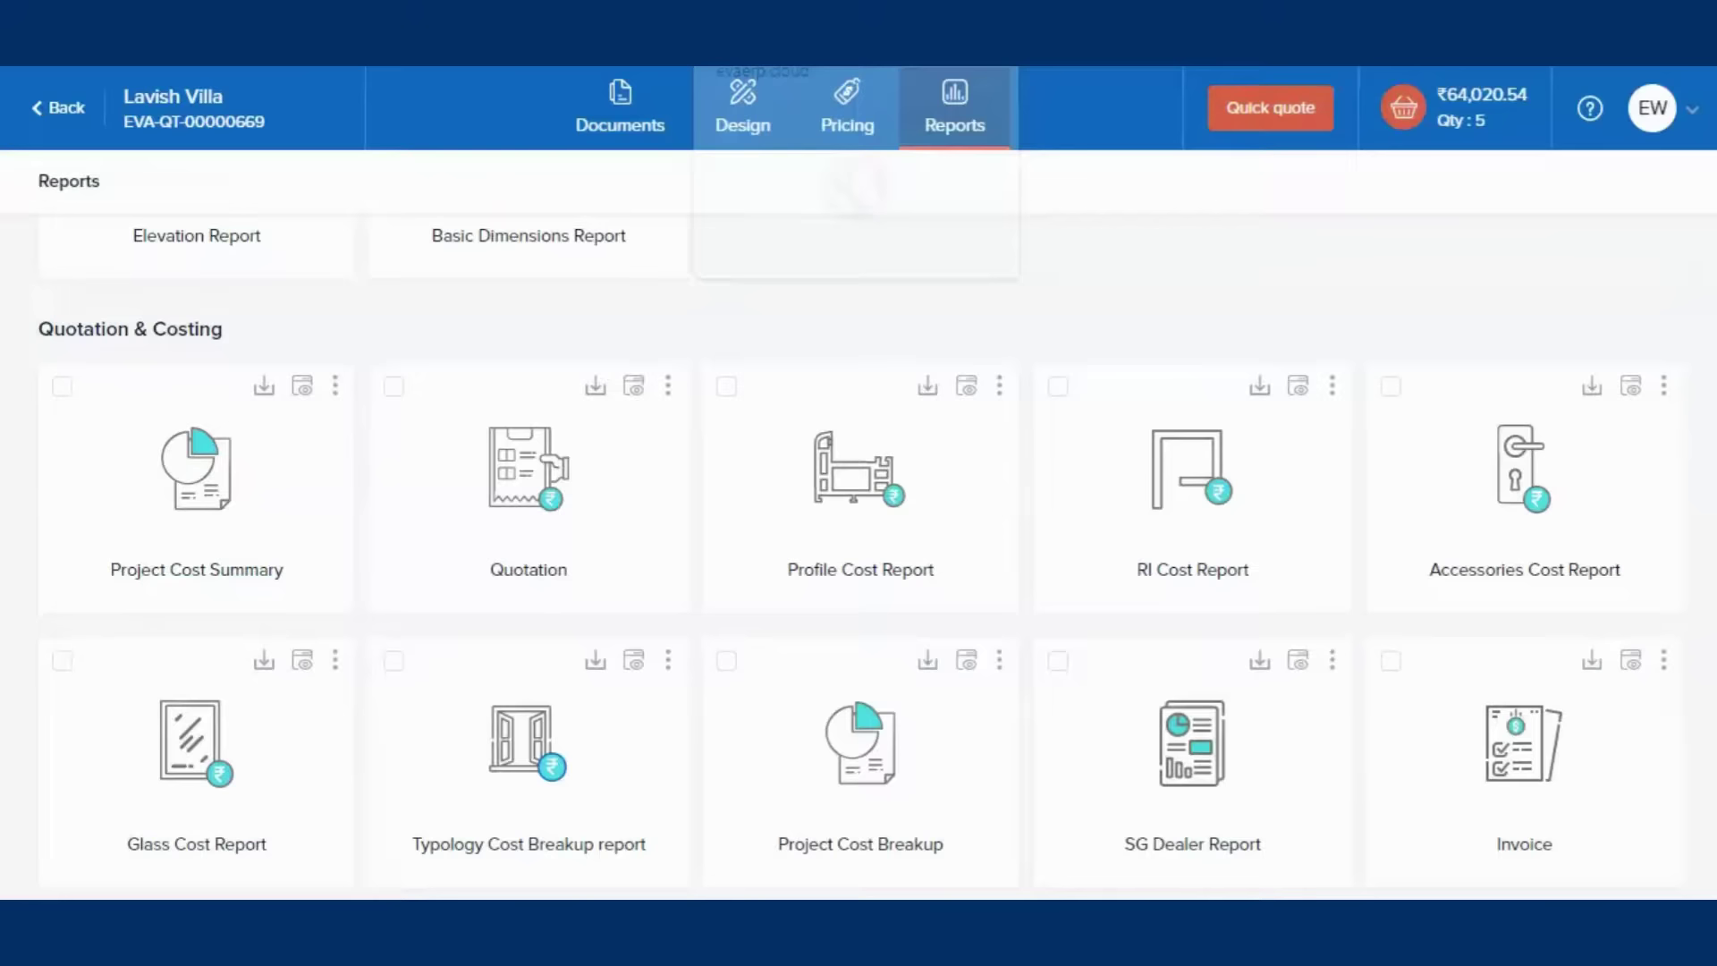
- Preview the Profile BOQ Report under Material Purchase Orders and review its contents
scroll(532, 684, down, 2)
scroll(533, 684, down, 6)
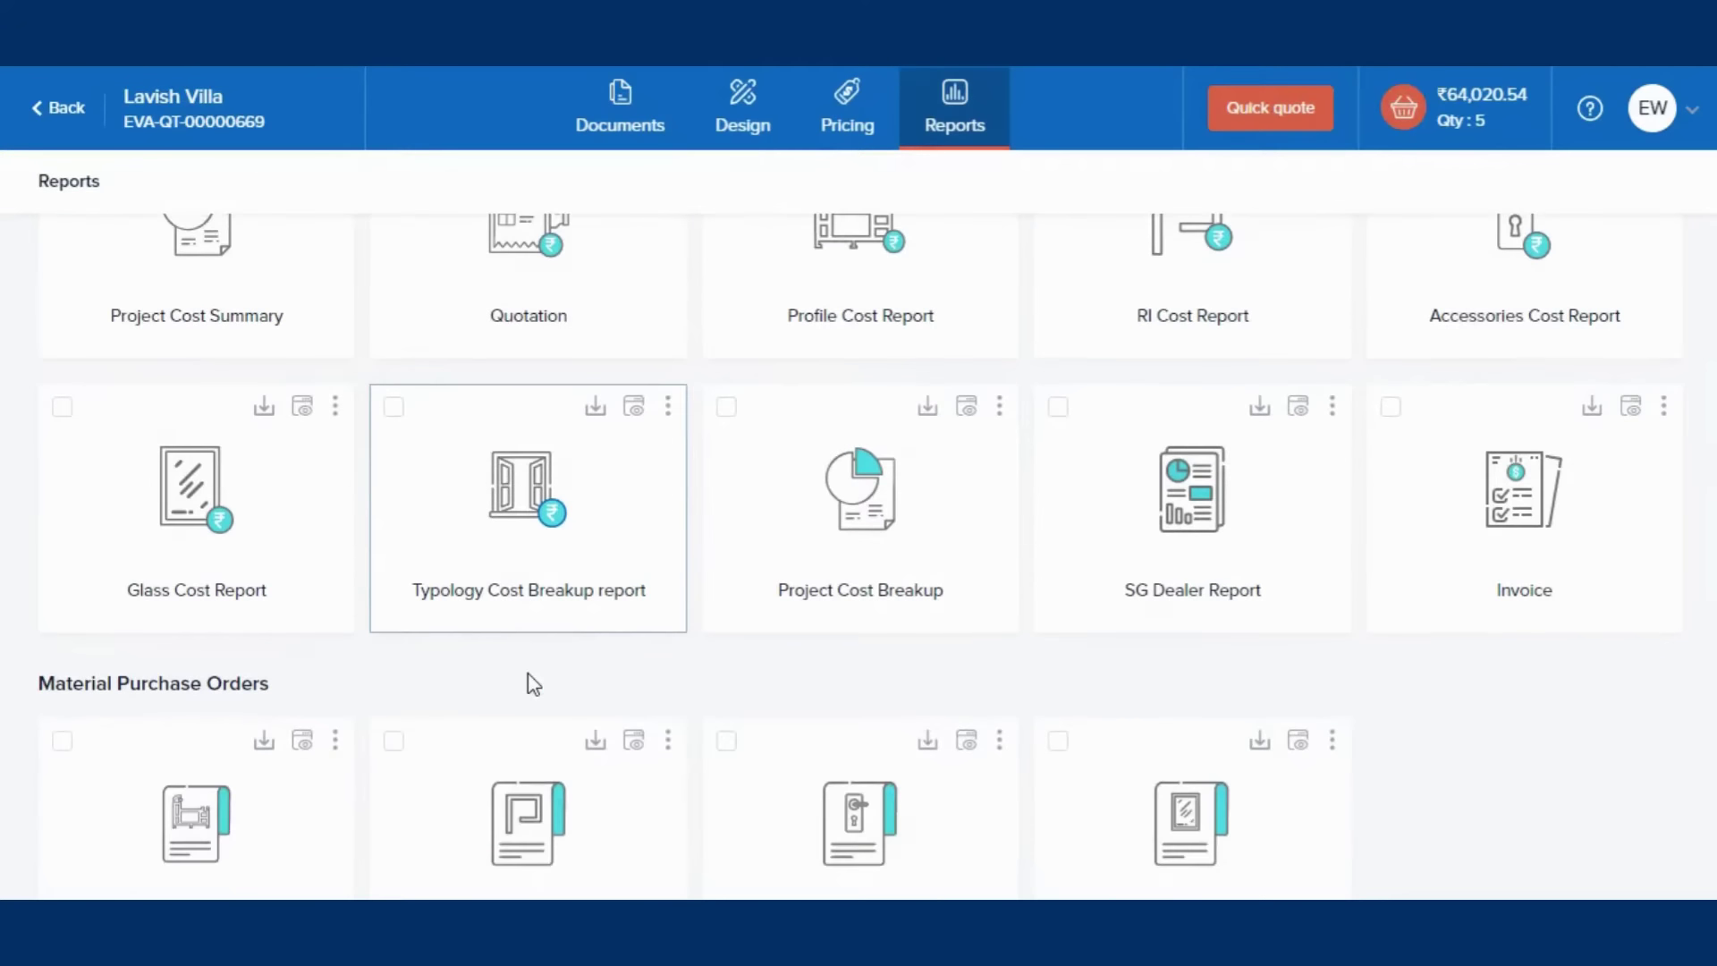
click(303, 488)
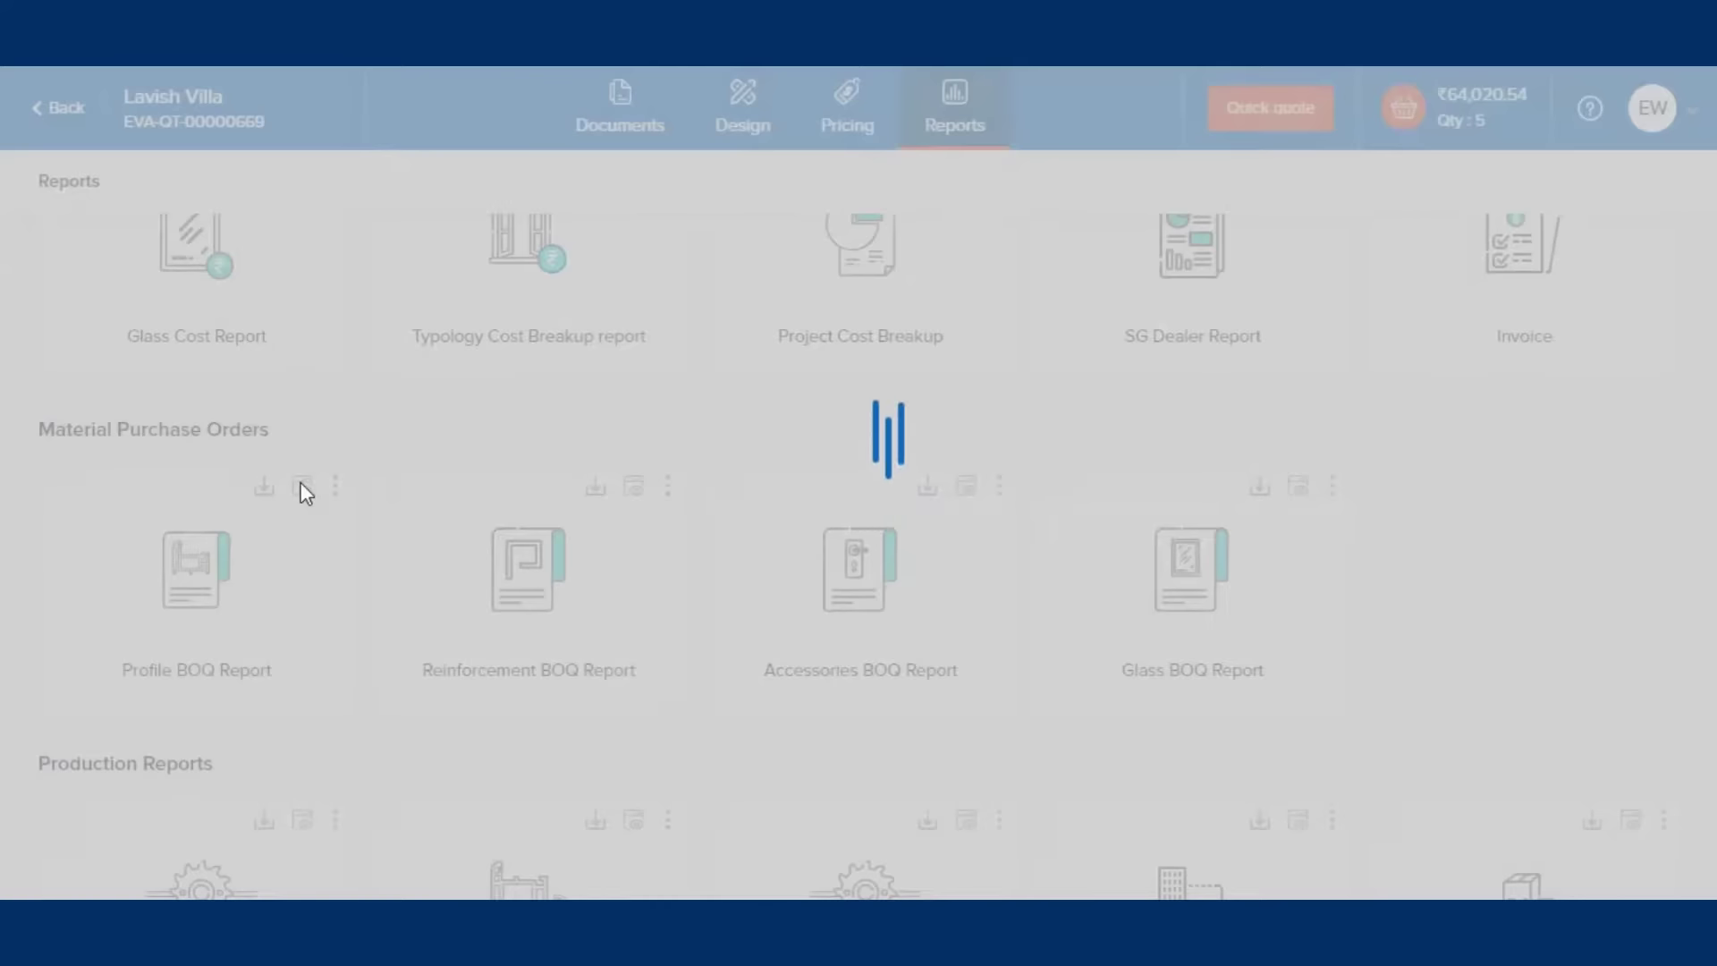
scroll(889, 483, down, 3)
scroll(1098, 454, down, 7)
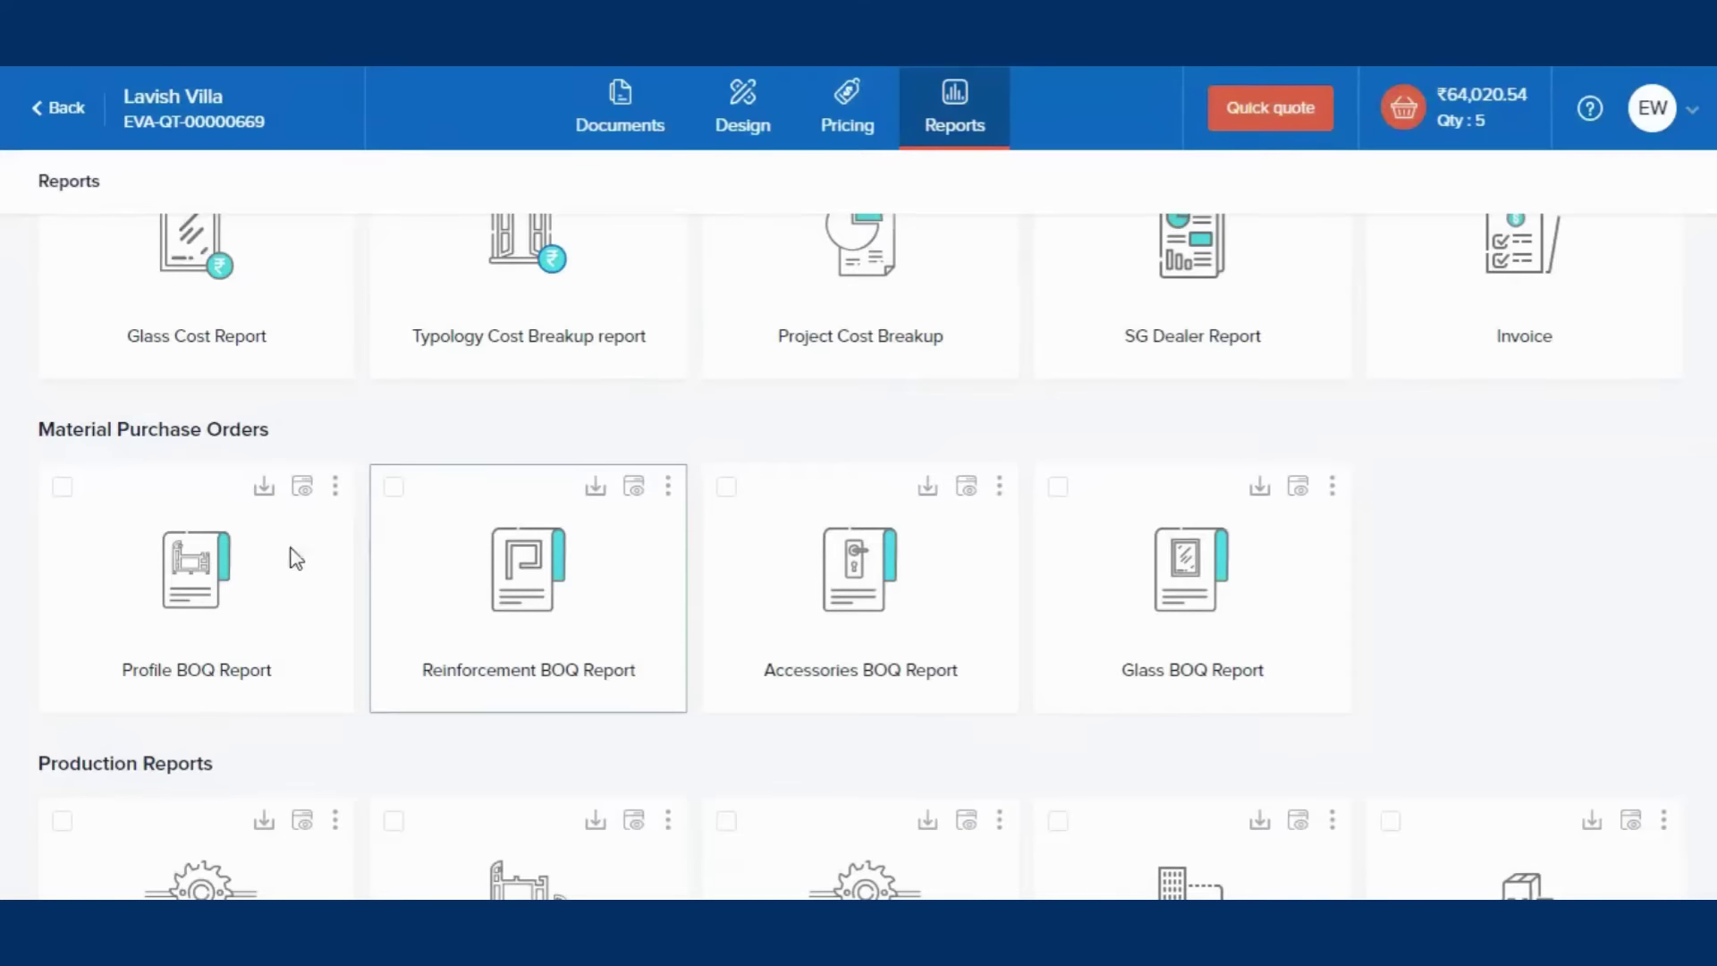
- Preview the Cutting Schedule Report under Production Reports and review the bar optimization for each profile
scroll(268, 573, down, 5)
click(305, 443)
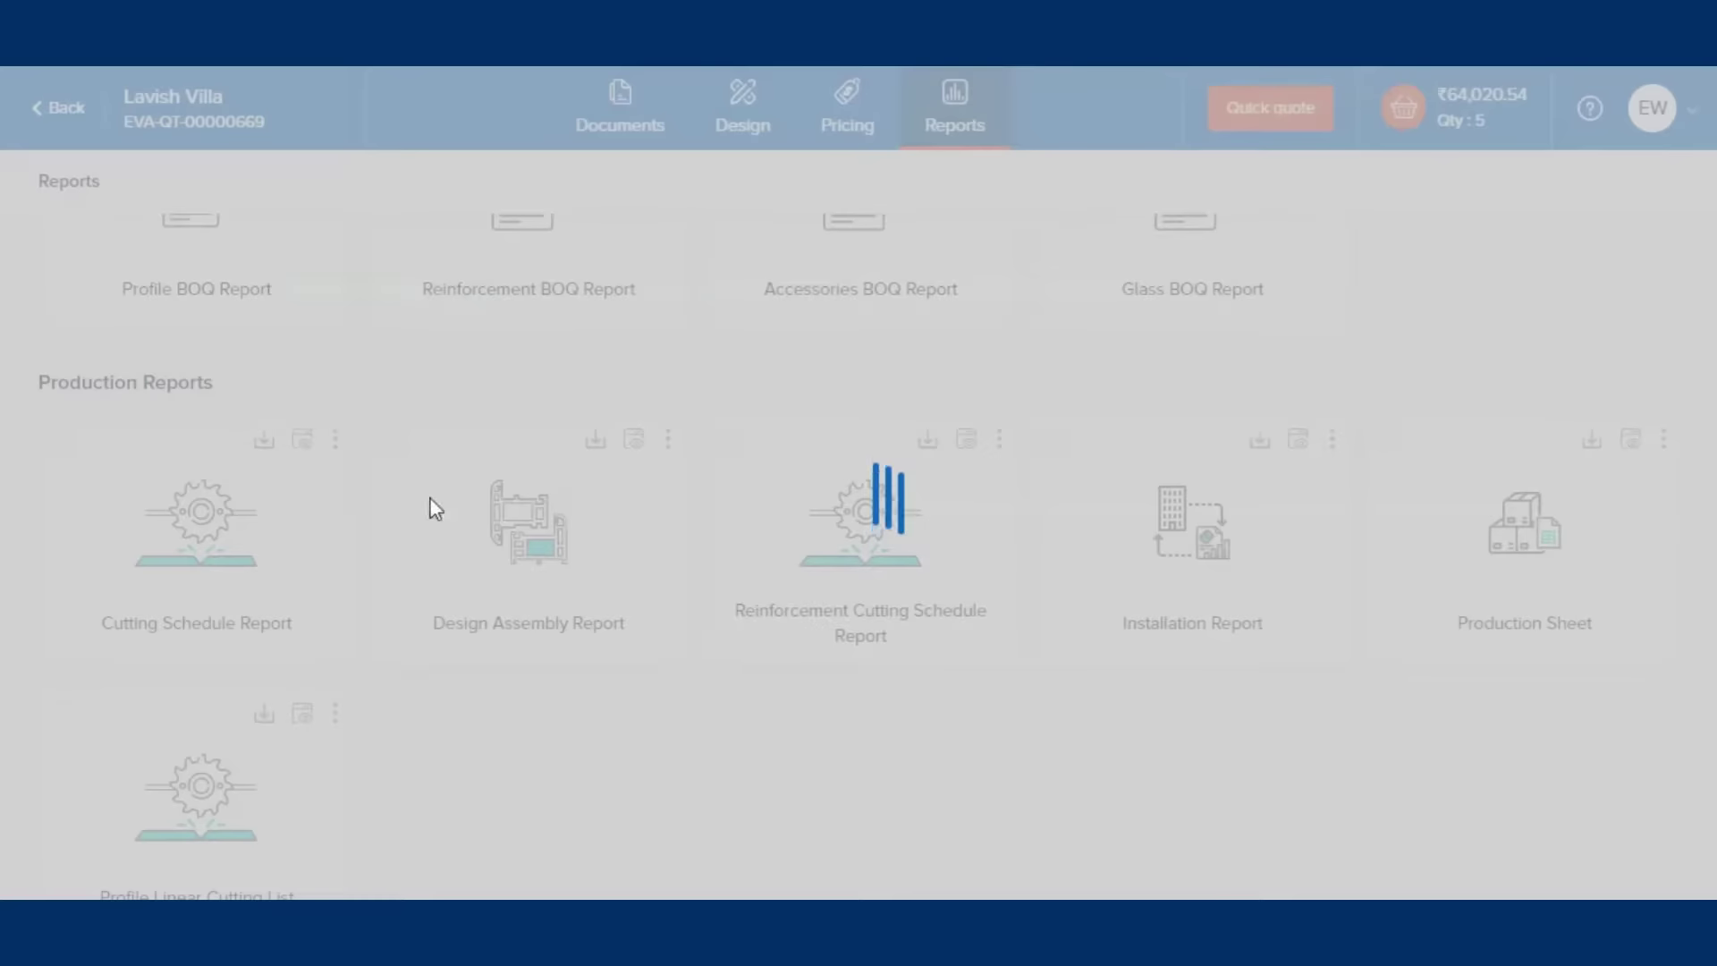
scroll(864, 493, down, 10)
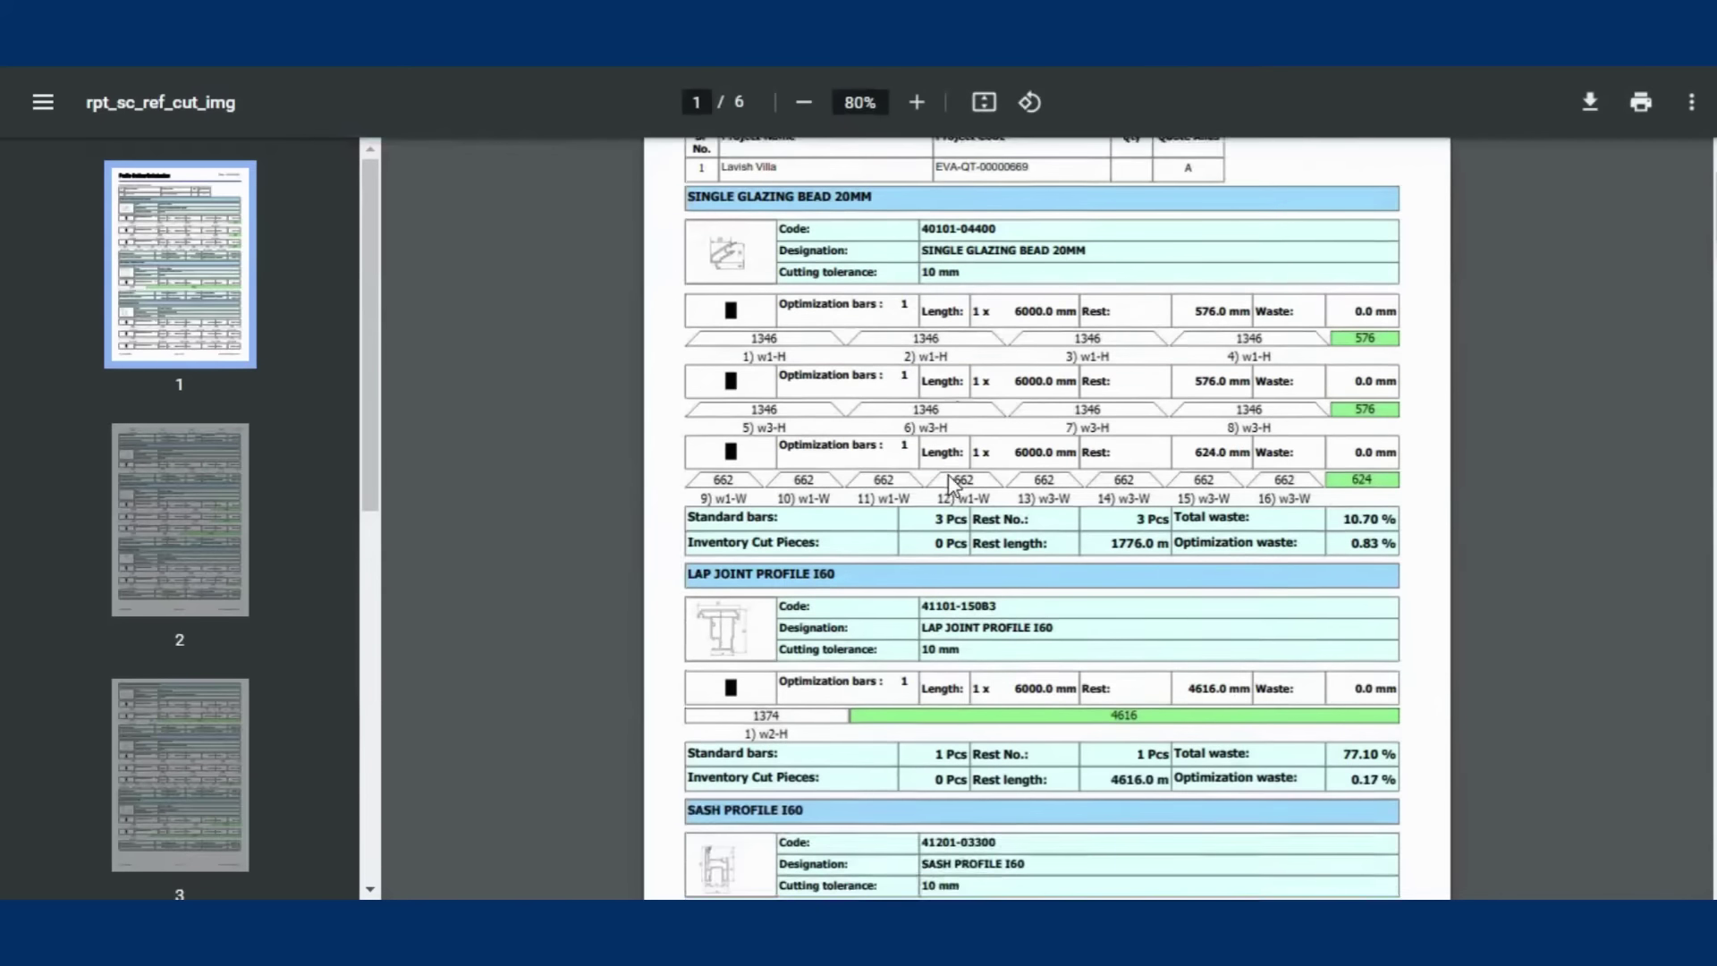
scroll(885, 498, down, 10)
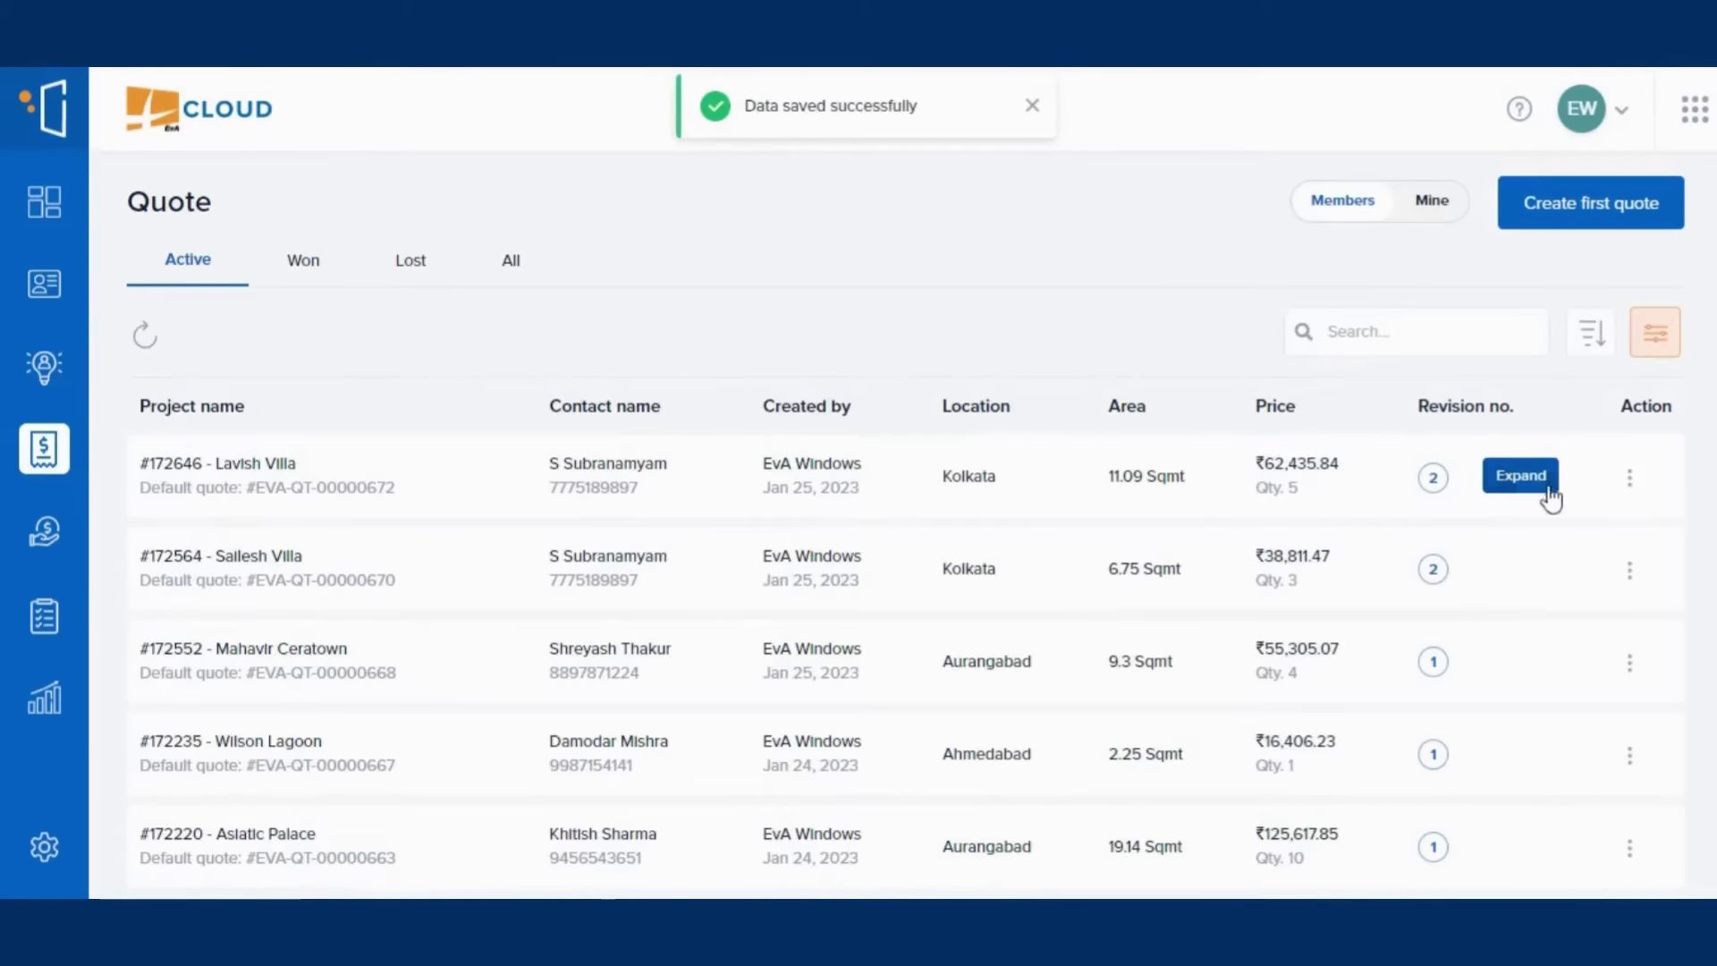
- Send the default New Quote revision of Lavish Villa to WhatsApp and collapse the project's revision list
click(1546, 488)
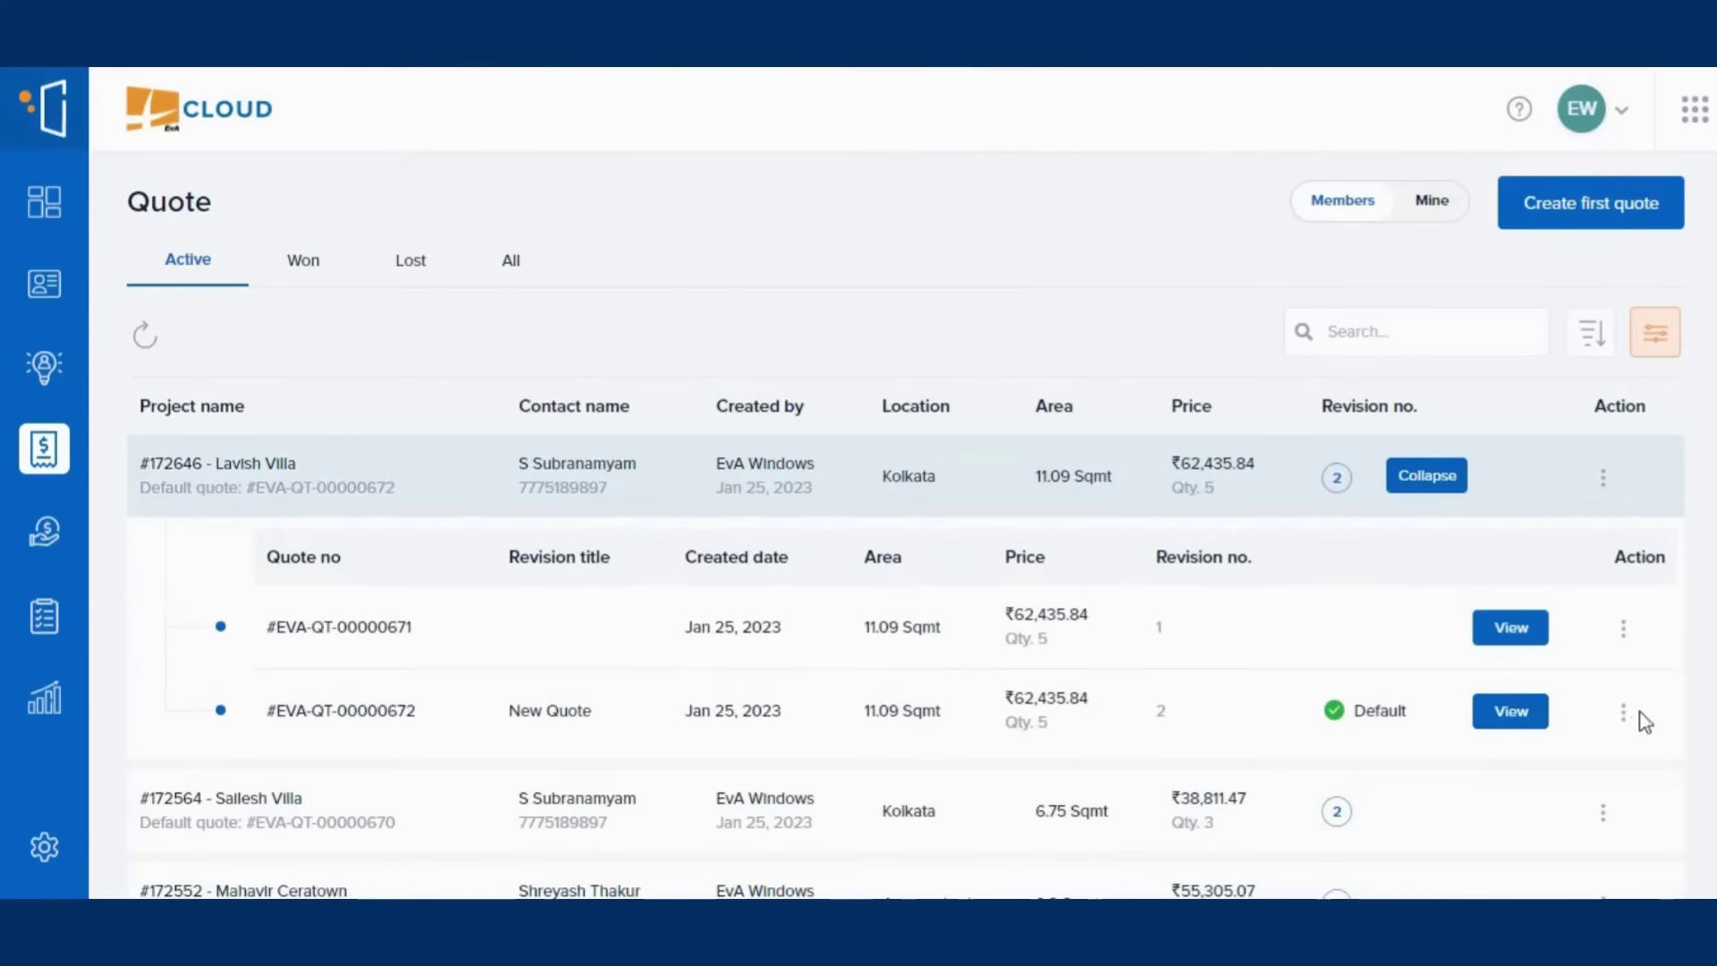
click(1624, 713)
scroll(1566, 707, down, 1)
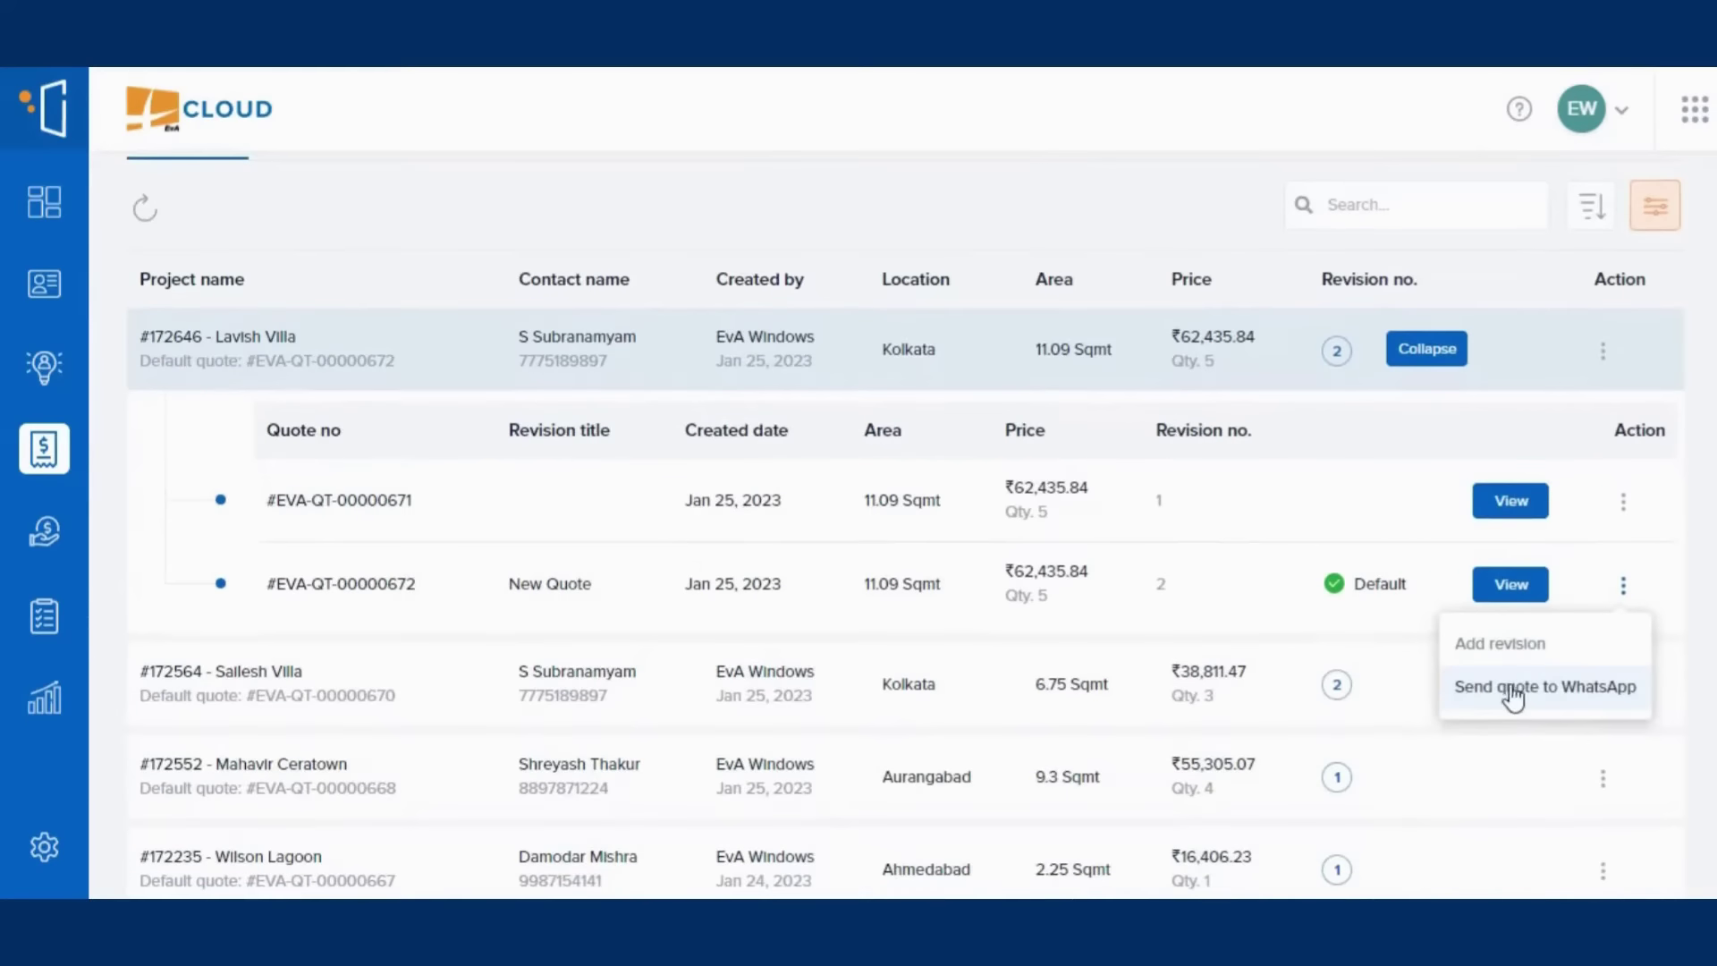
click(1554, 690)
click(1067, 626)
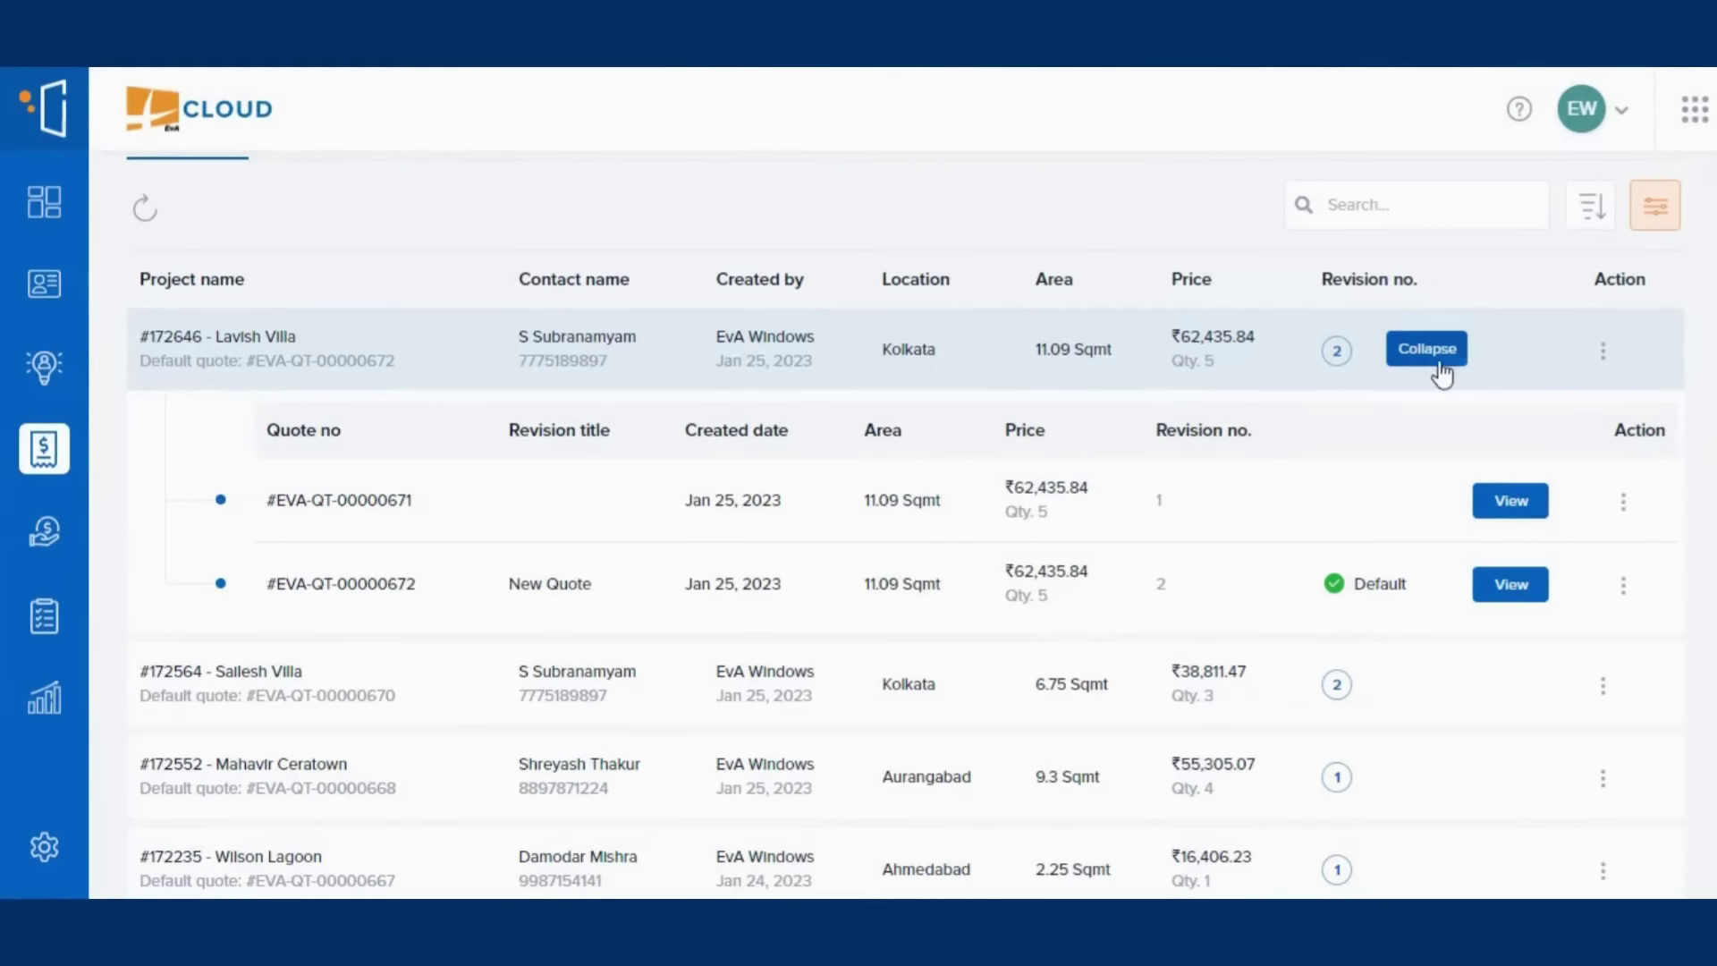
click(1442, 374)
scroll(582, 358, up, 2)
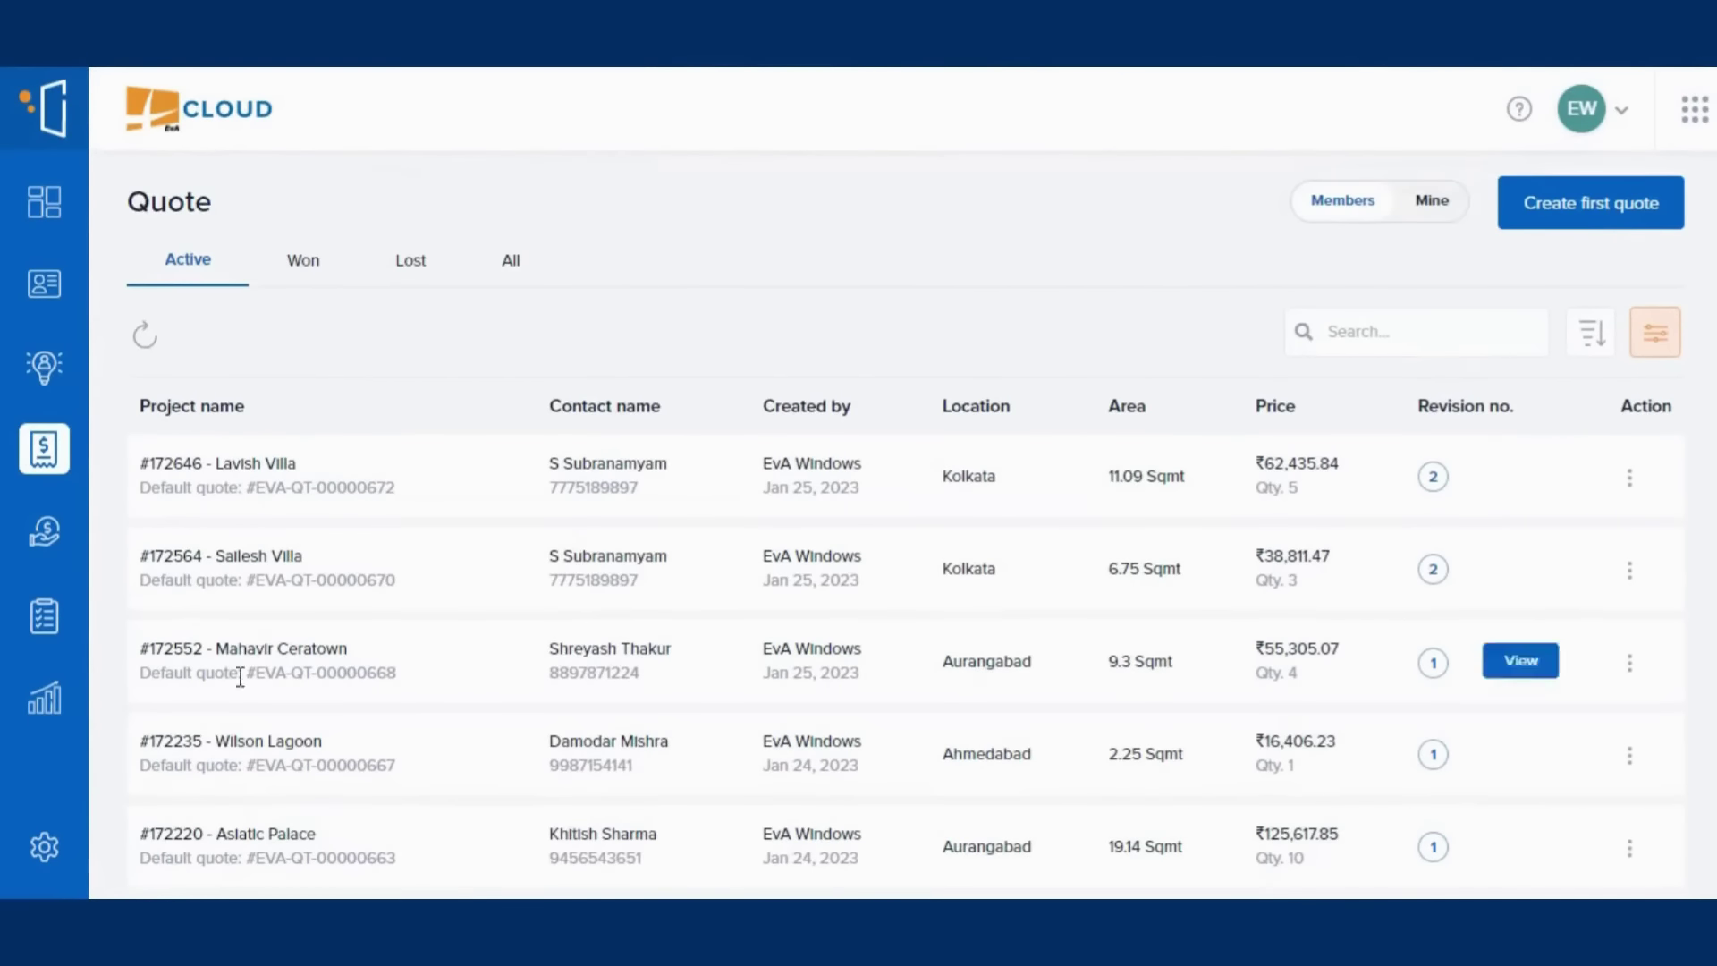